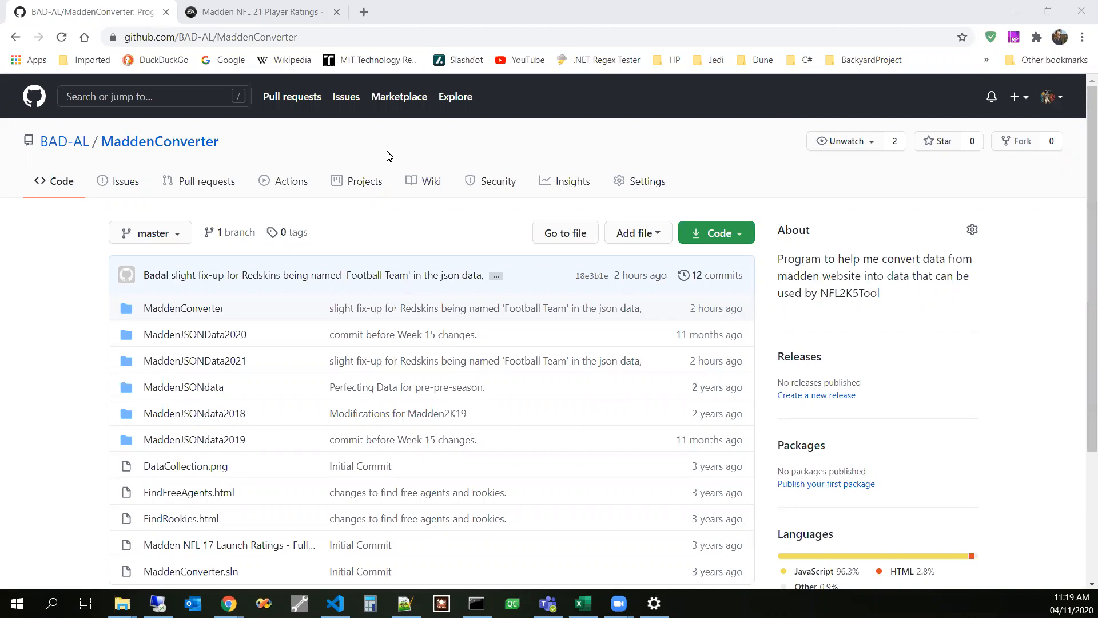
Step: View the Madden NFL 21 player ratings page and the MaddenConverter repository's clone and download options
{"action": "left_click", "coordinate": [238, 13]}
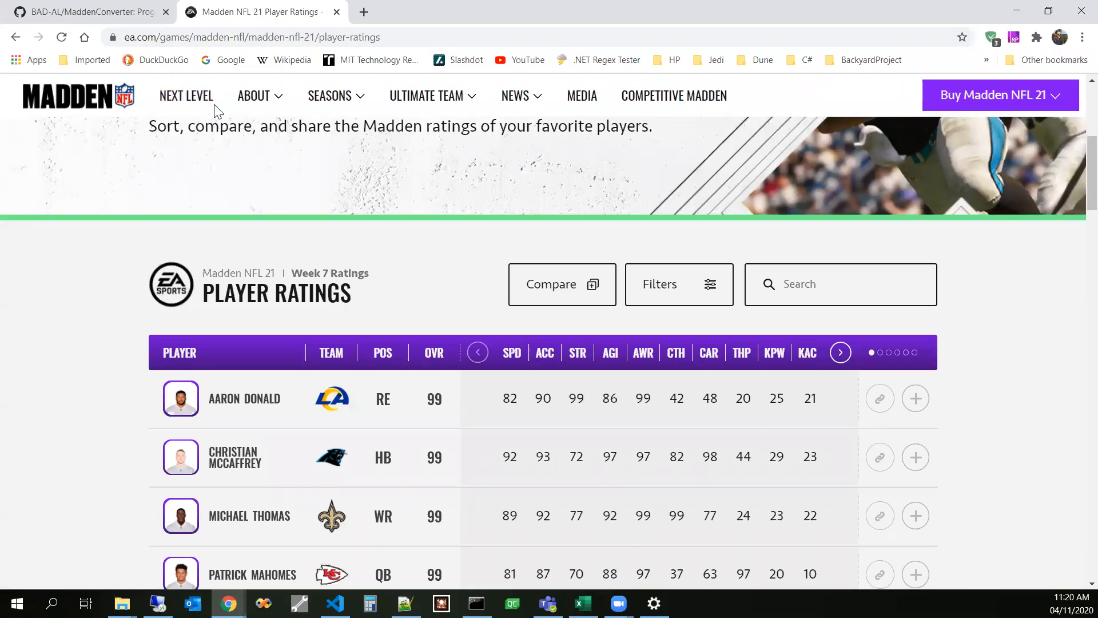
{"action": "left_click", "coordinate": [132, 21]}
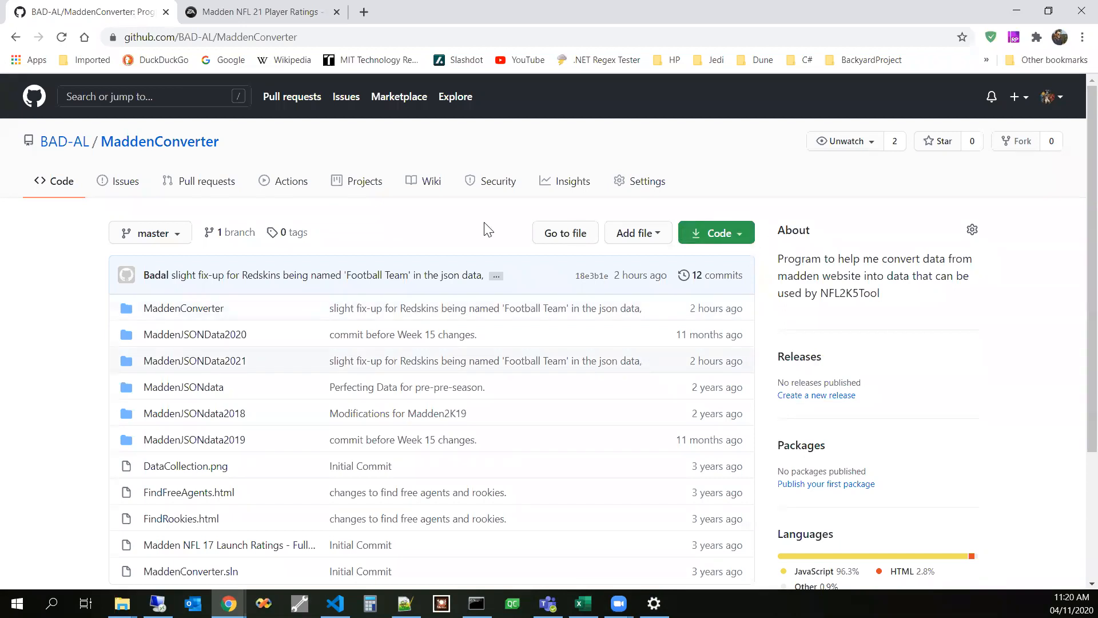
{"action": "left_click", "coordinate": [740, 236]}
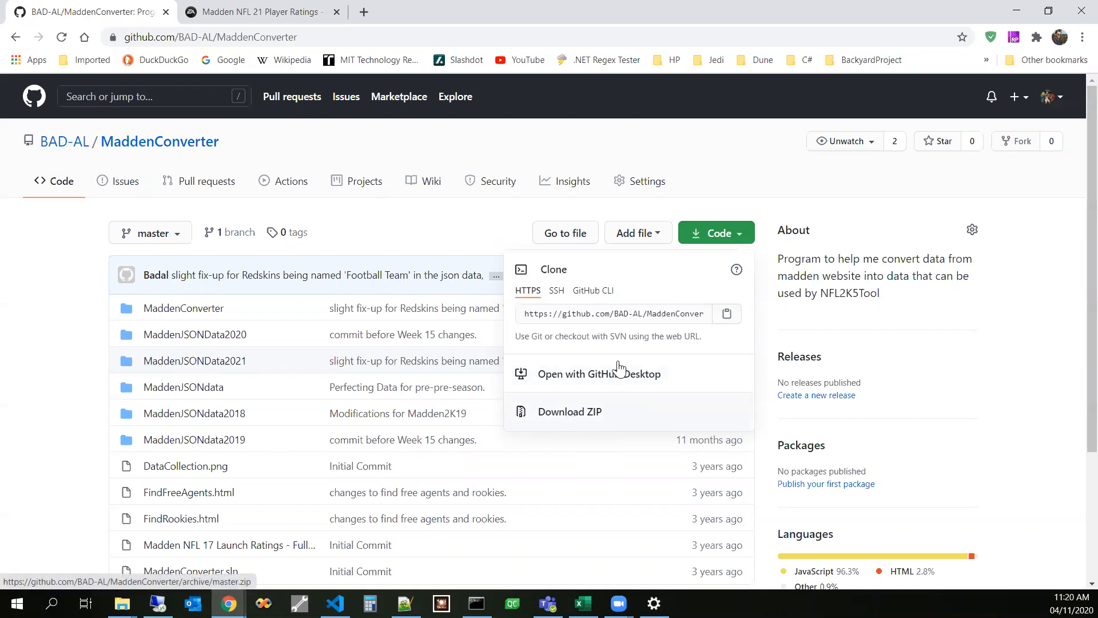
{"action": "left_click", "coordinate": [746, 181]}
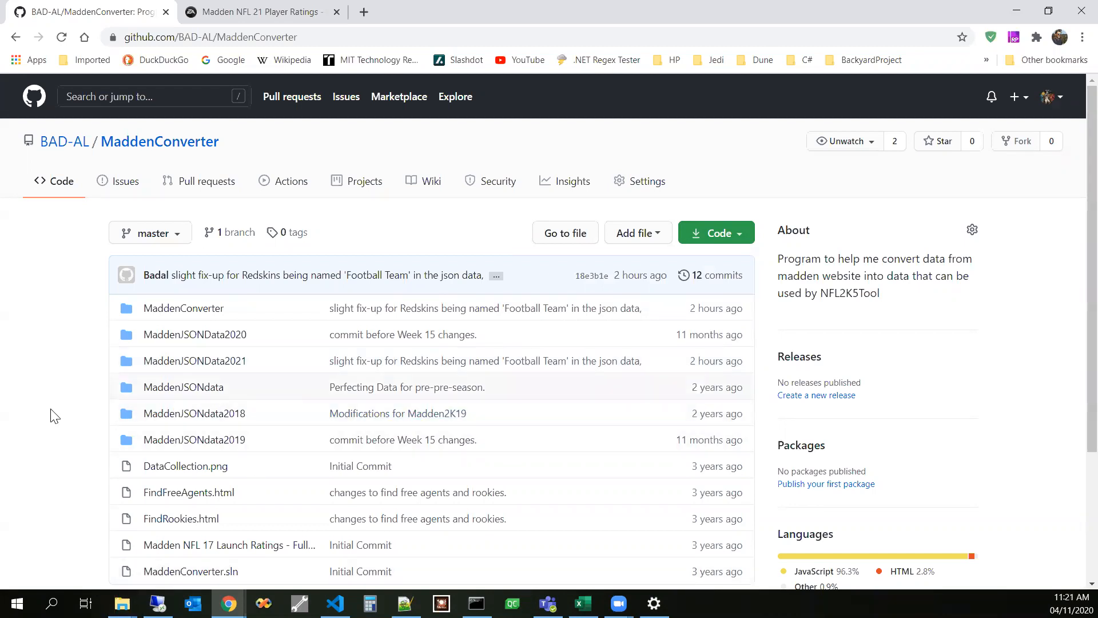
Step: Look over the repository's file list and inspect the contents of the MaddenJSONData2020 folder
{"action": "scroll", "coordinate": [50, 412], "scroll_direction": "down", "scroll_amount": 2}
{"action": "scroll", "coordinate": [52, 413], "scroll_direction": "up", "scroll_amount": 2}
{"action": "scroll", "coordinate": [51, 413], "scroll_direction": "down", "scroll_amount": 1}
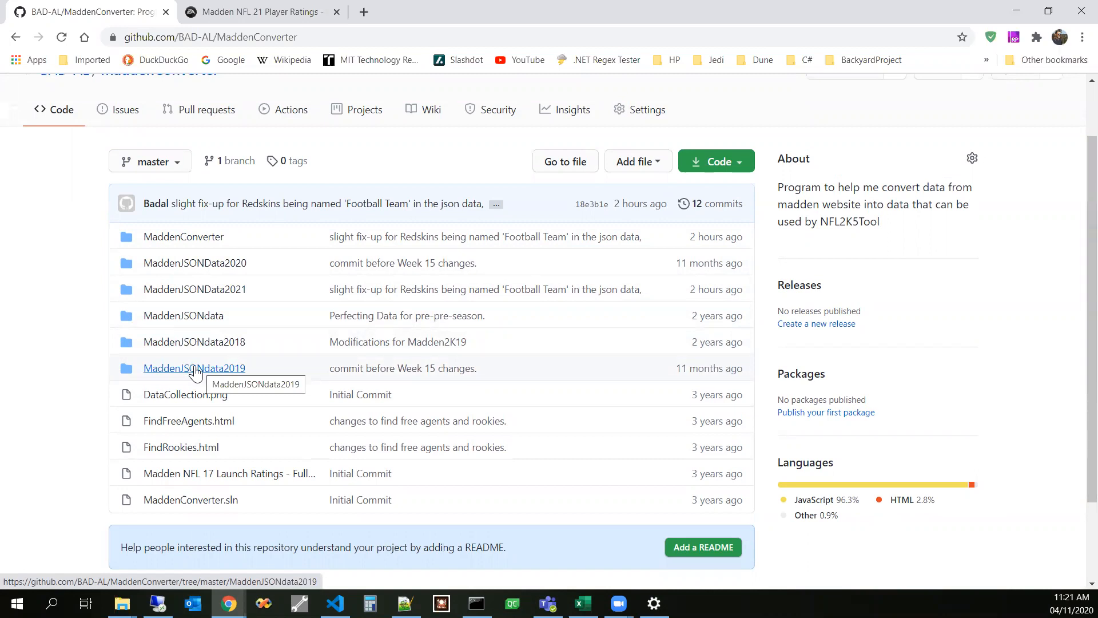
{"action": "left_click", "coordinate": [212, 272]}
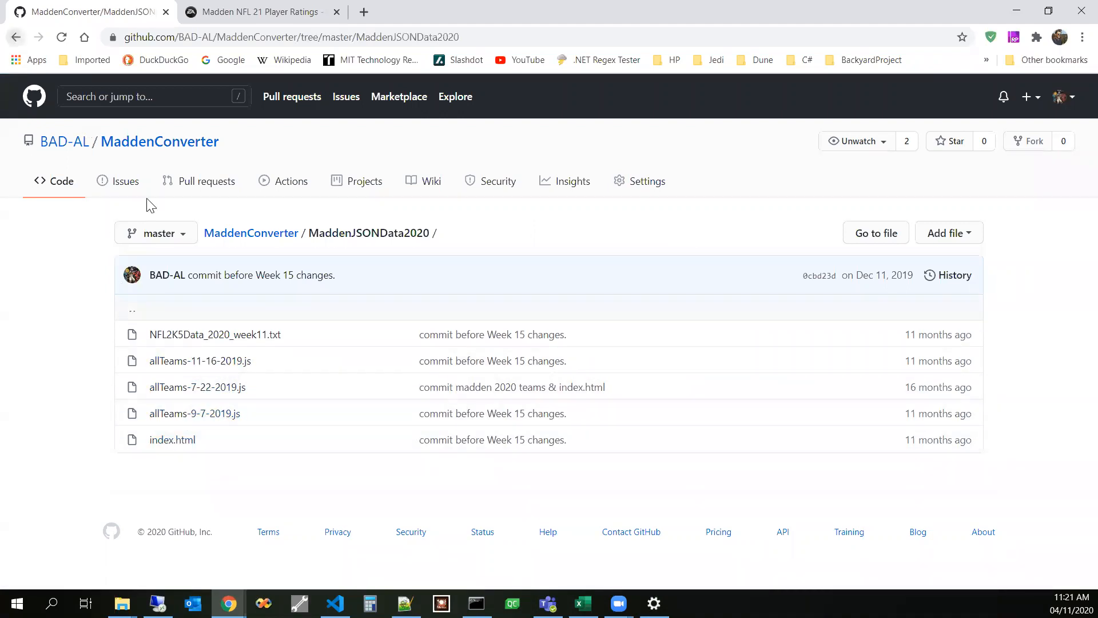
{"action": "key", "text": "alt+Left"}
Step: Inspect the repository's MaddenConverter source folder and its bin/Debug subfolder
{"action": "left_click", "coordinate": [208, 246]}
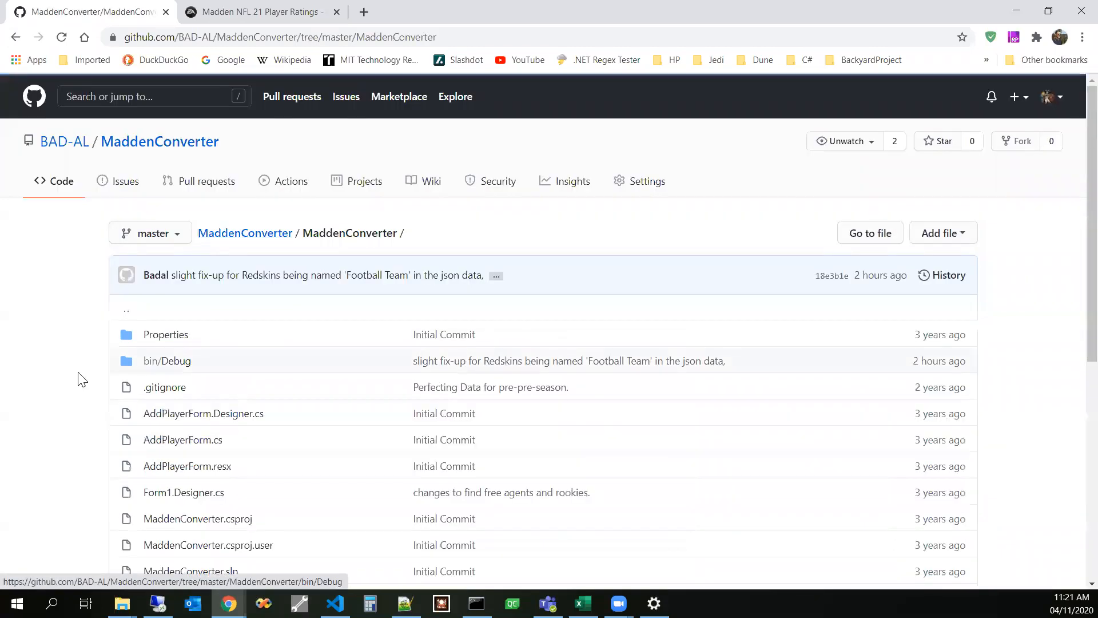
{"action": "scroll", "coordinate": [103, 372], "scroll_direction": "down", "scroll_amount": 2}
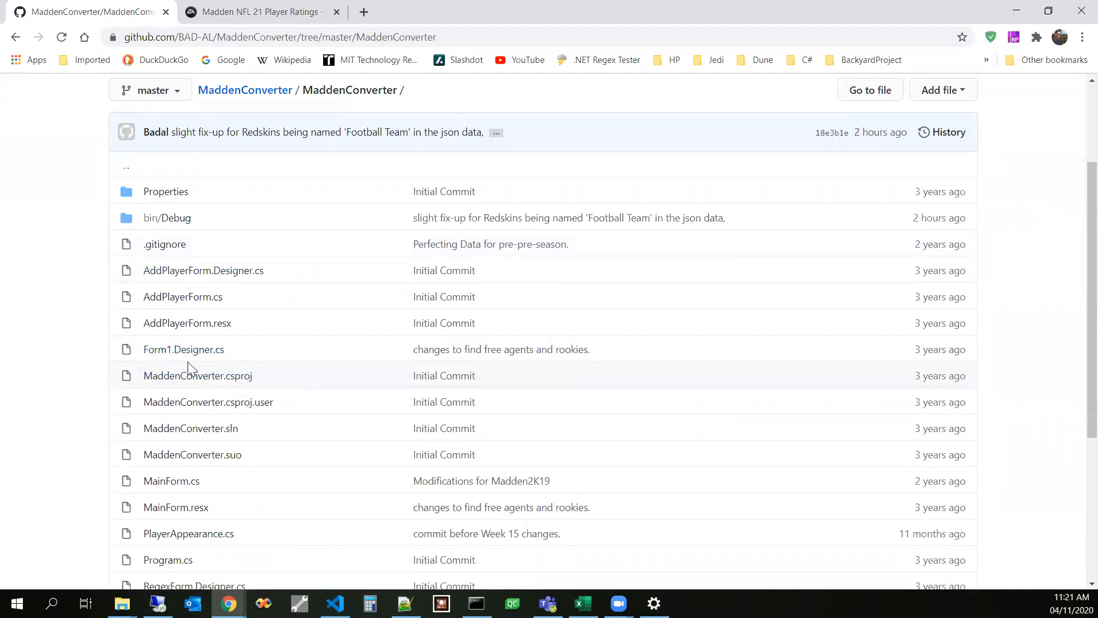
{"action": "left_click", "coordinate": [181, 224]}
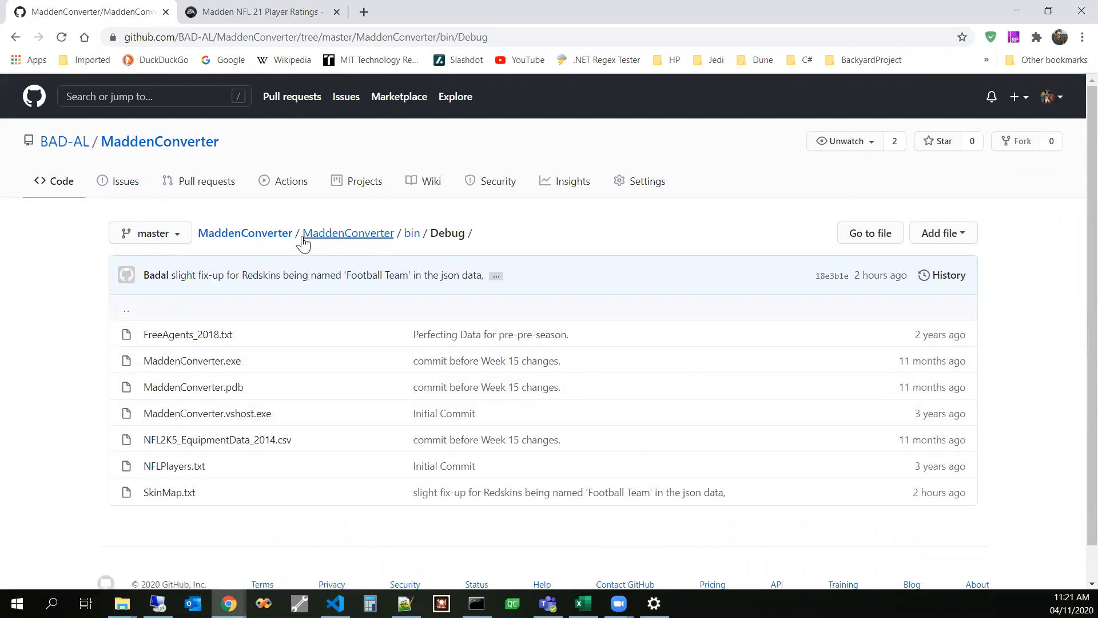
Step: Open the MaddenJSONData2021 folder in the GitHub repository and its local copy in File Explorer
{"action": "left_click", "coordinate": [267, 241]}
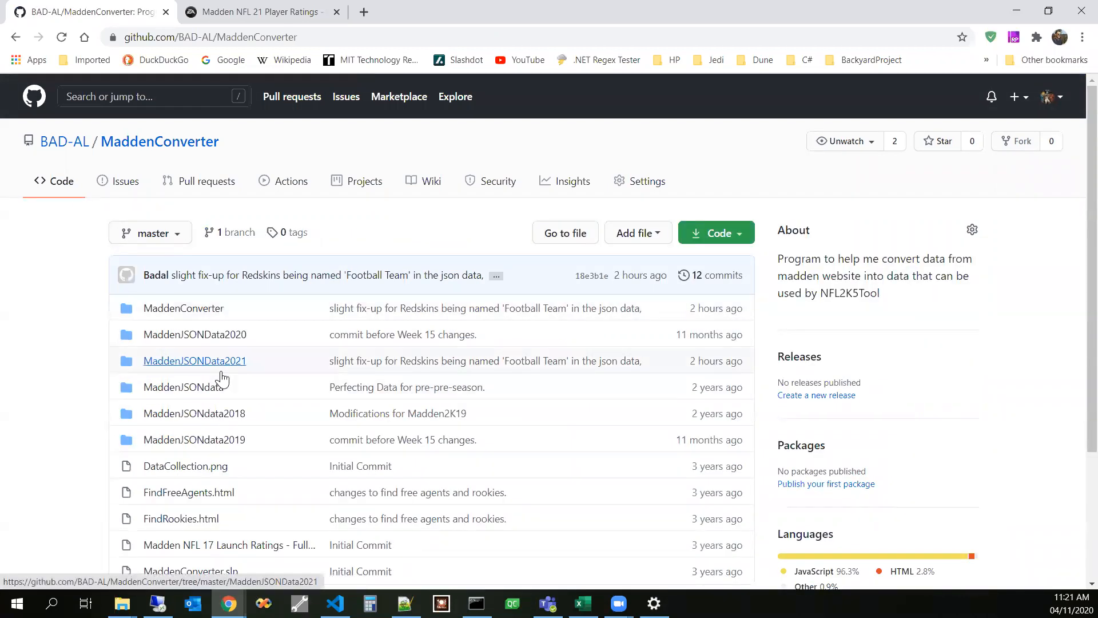
{"action": "left_click", "coordinate": [199, 362]}
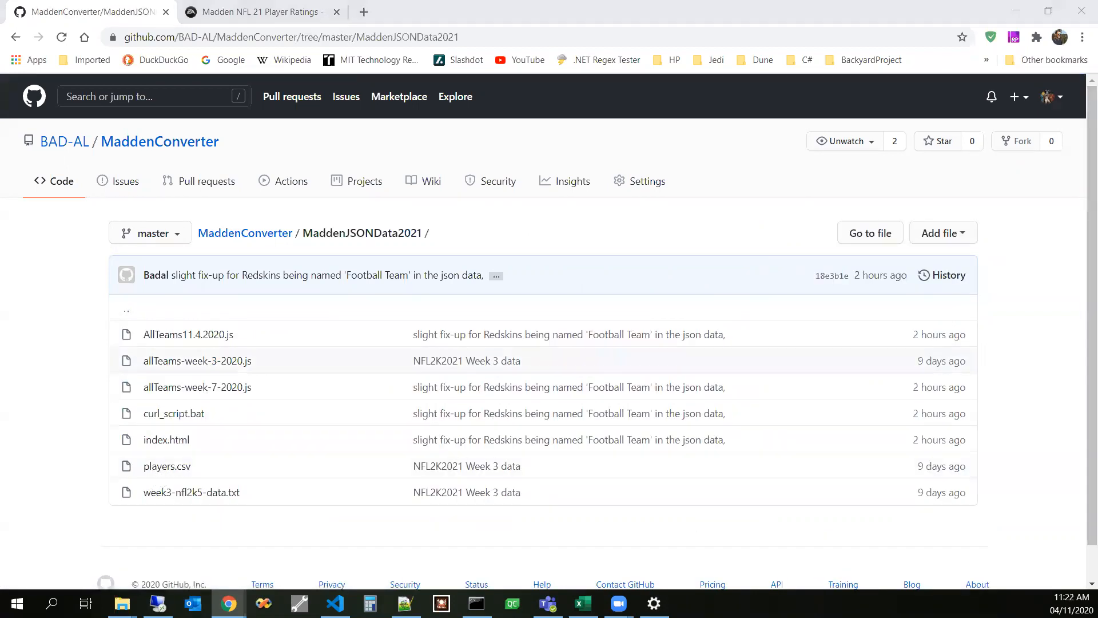
{"action": "key", "text": "alt+Tab"}
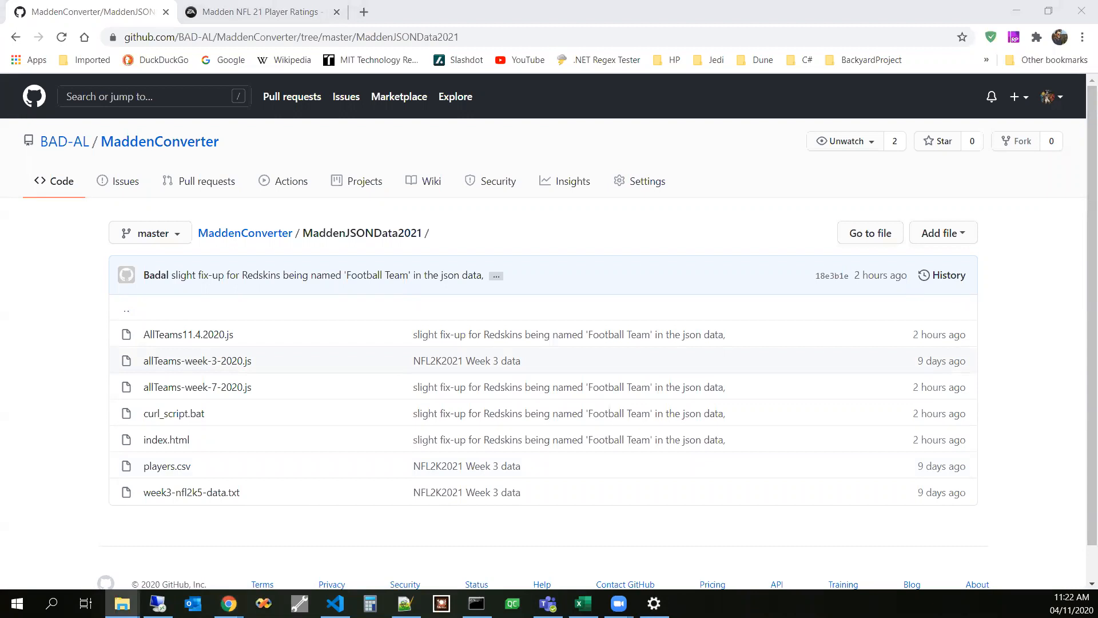
{"action": "key", "text": "shift+super+Left"}
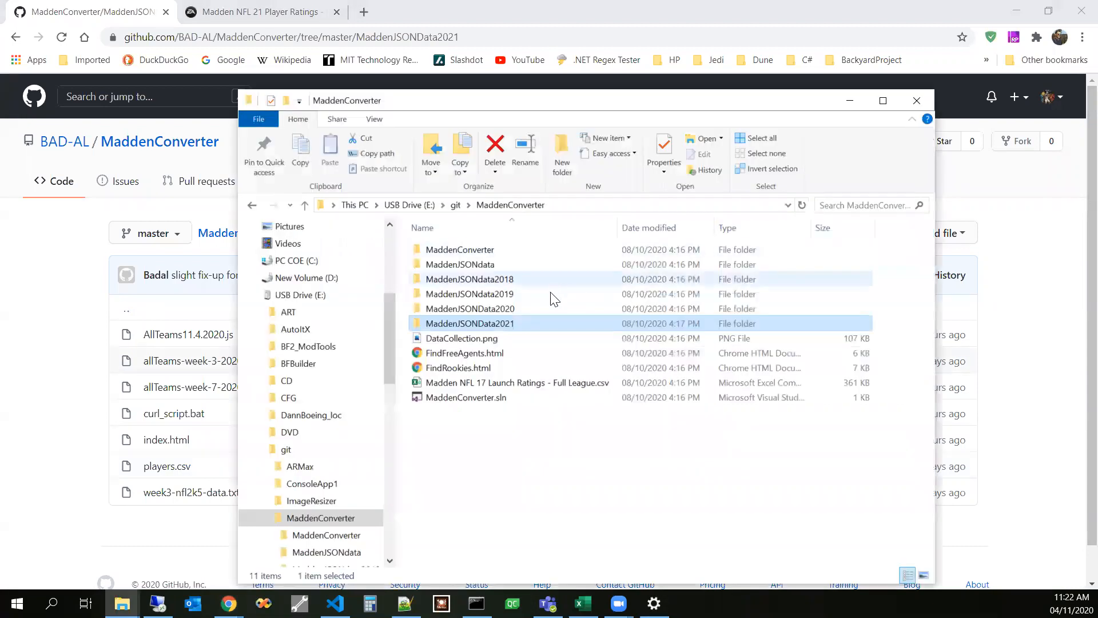
{"action": "double_click", "coordinate": [488, 324]}
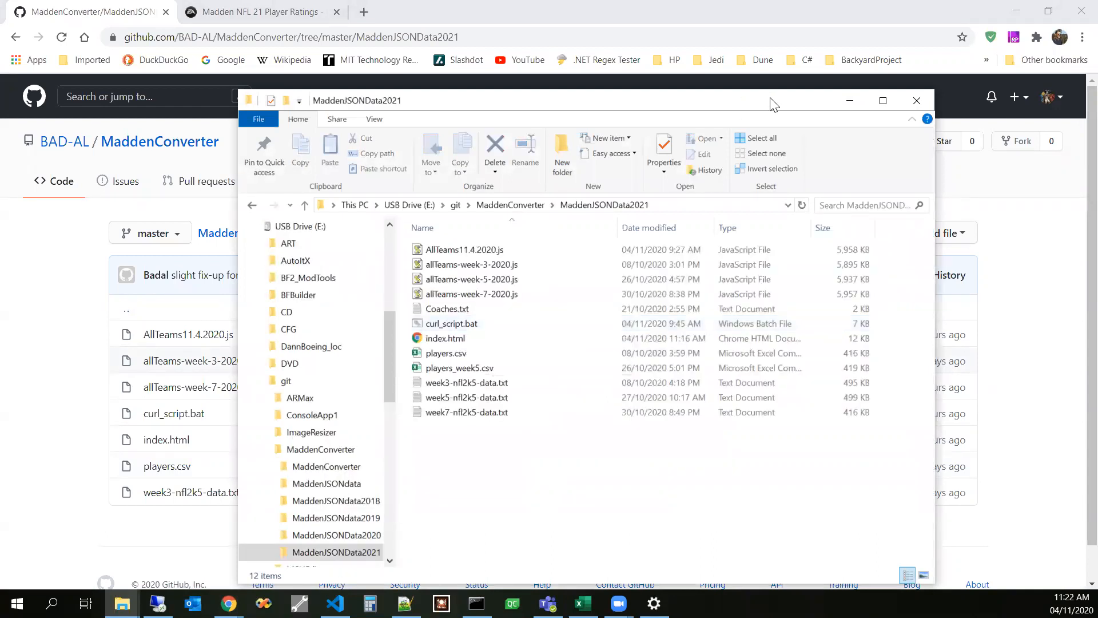
{"action": "left_click_drag", "start_coordinate": [850, 97], "coordinate": [960, 88]}
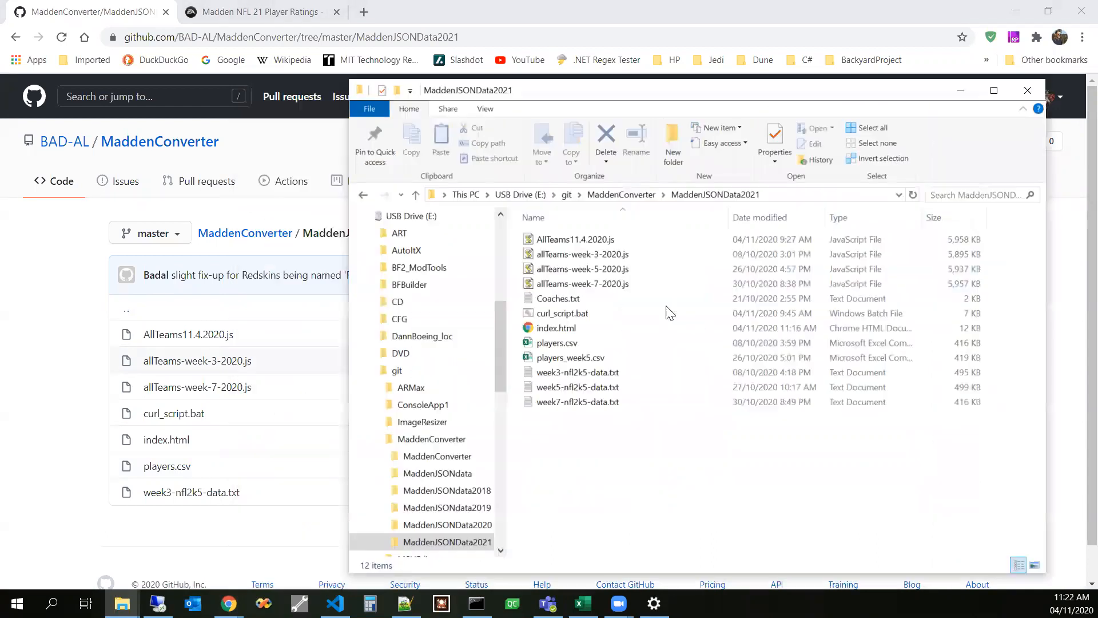
Step: Open curl_script.bat in Notepad++ and close the find results
{"action": "left_click", "coordinate": [558, 312]}
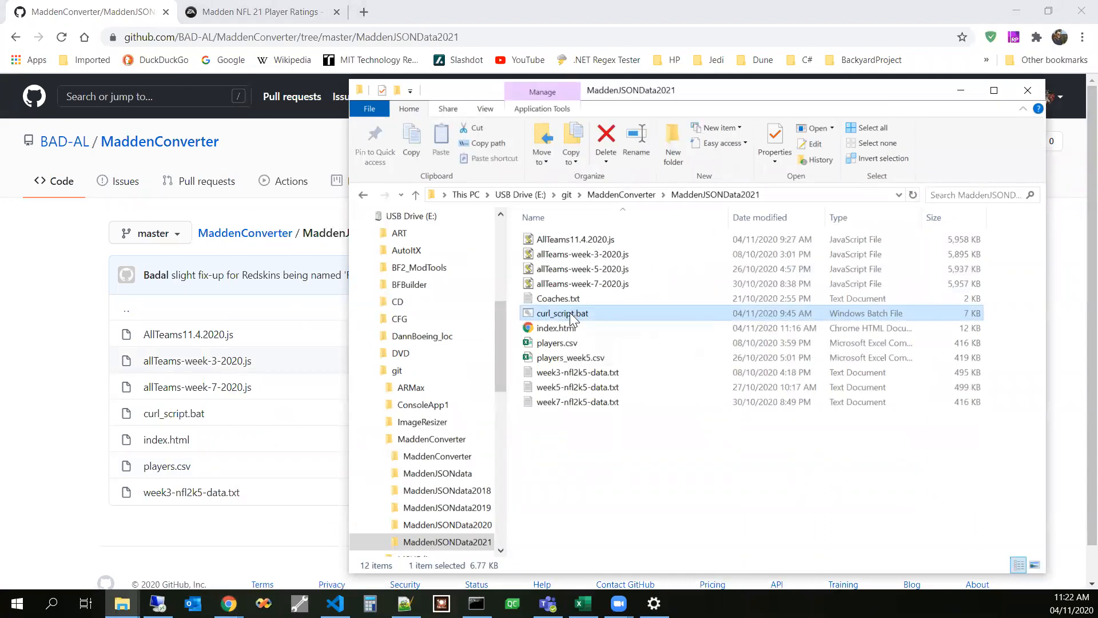
{"action": "right_click", "coordinate": [570, 312]}
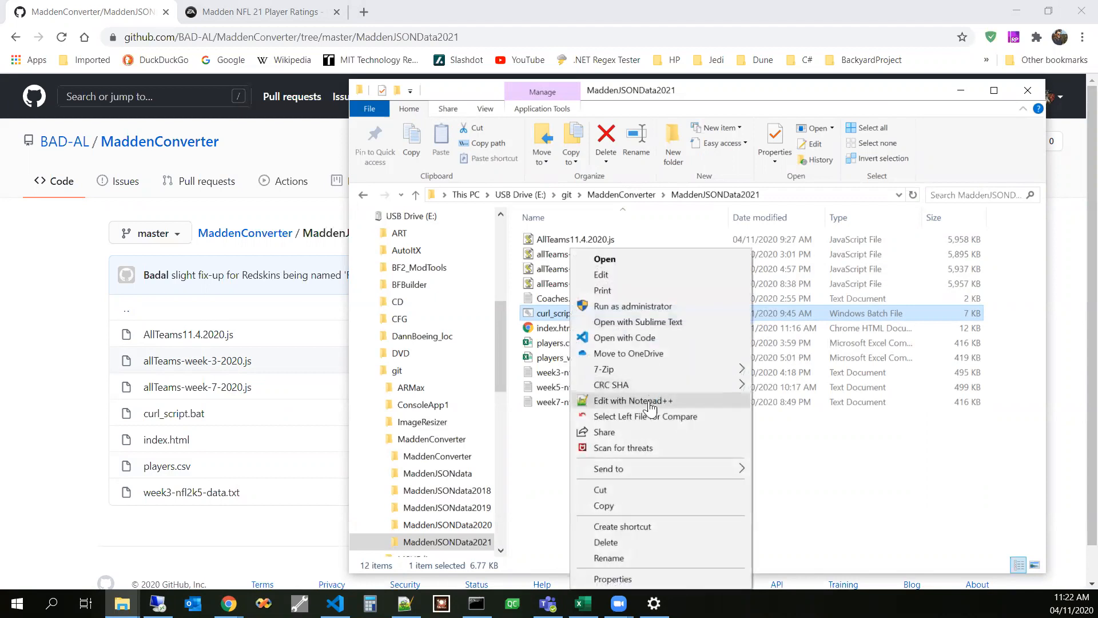
{"action": "left_click", "coordinate": [649, 400]}
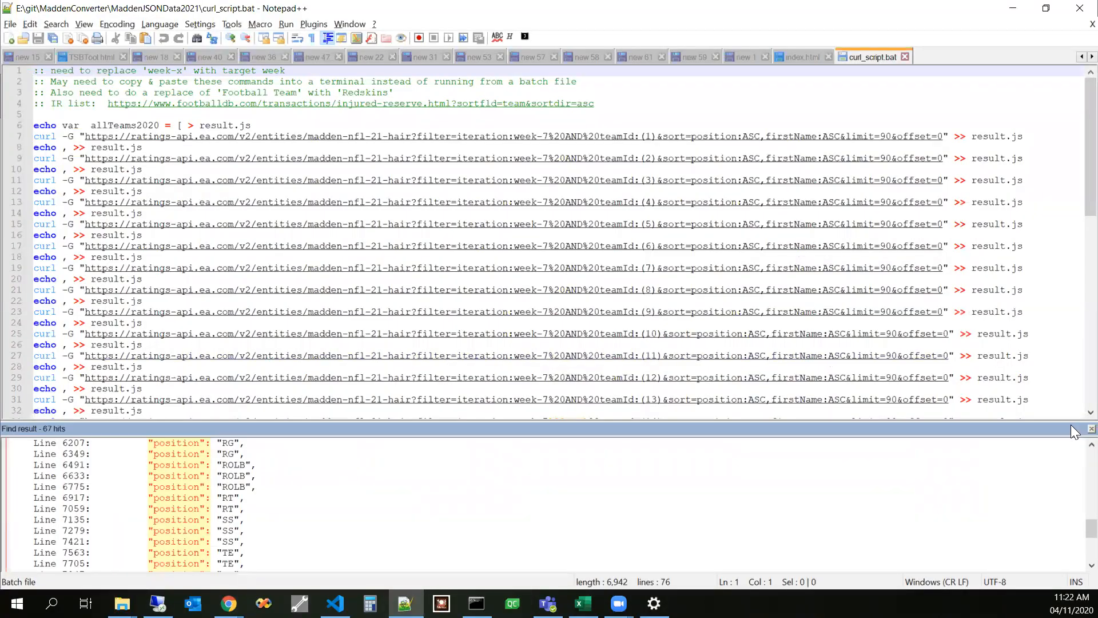
{"action": "left_click", "coordinate": [1091, 428]}
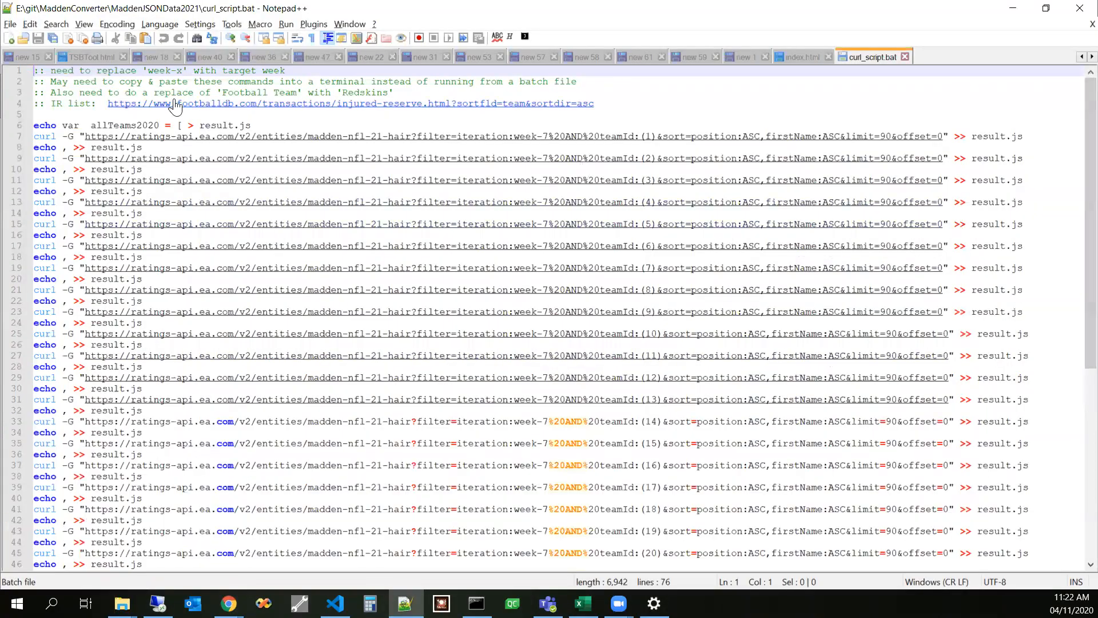
Step: Review the script's block of echo and curl commands, from the allTeams2020 line through the injuredReserveList line
{"action": "left_click", "coordinate": [137, 118]}
{"action": "left_click_drag", "start_coordinate": [137, 118], "coordinate": [159, 579]}
{"action": "left_click_drag", "start_coordinate": [245, 501], "coordinate": [323, 517]}
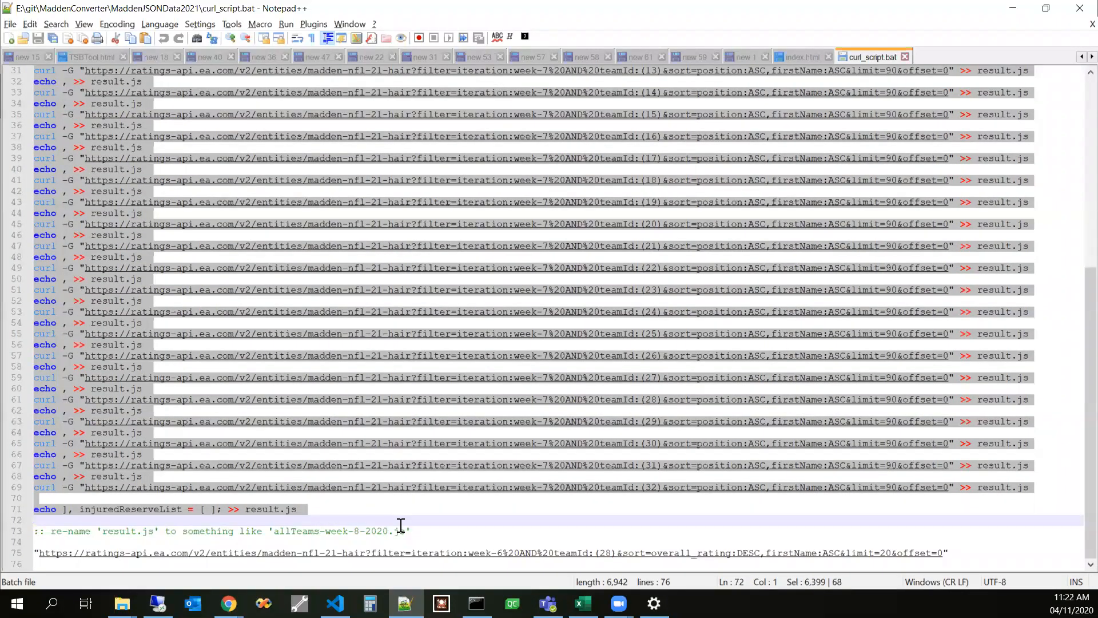
{"action": "left_click", "coordinate": [344, 520]}
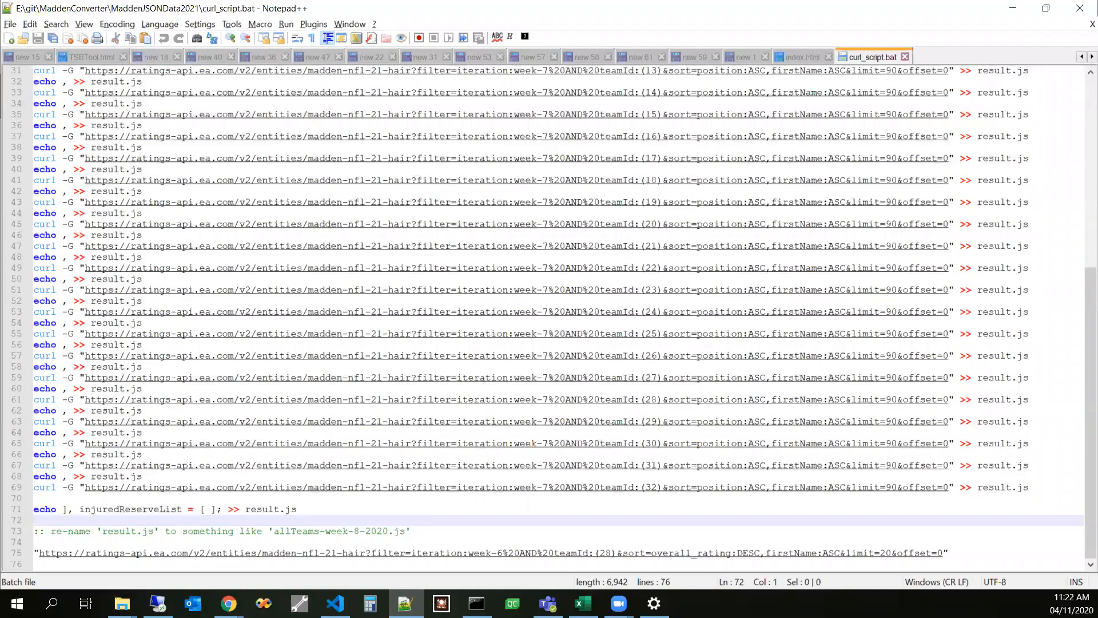
{"action": "key", "text": "alt+Tab"}
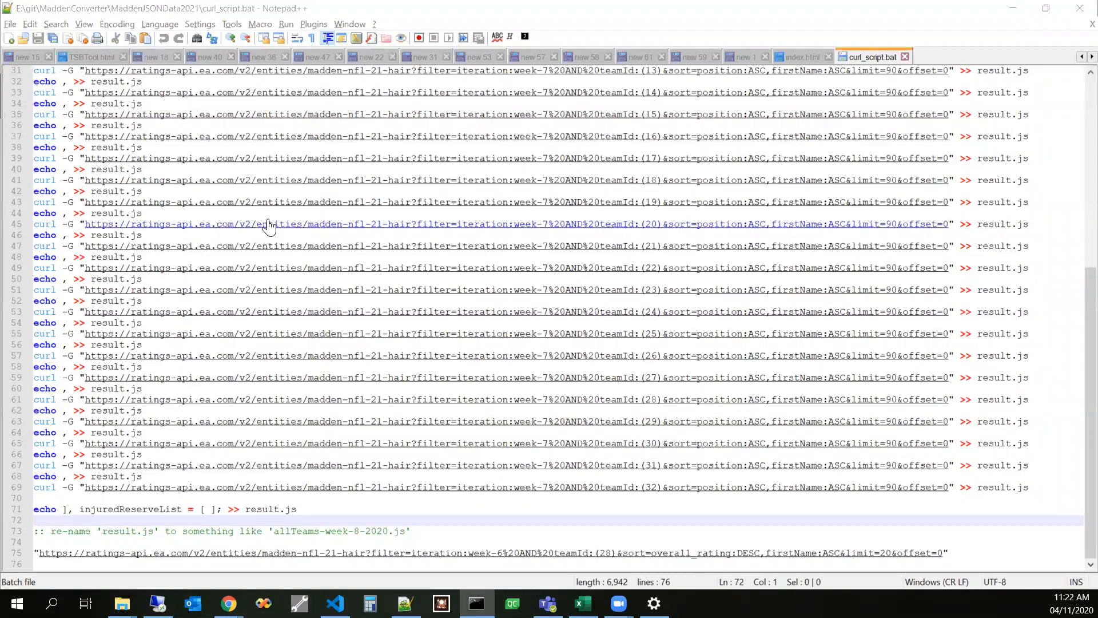
{"action": "scroll", "coordinate": [351, 235], "scroll_direction": "up", "scroll_amount": 8}
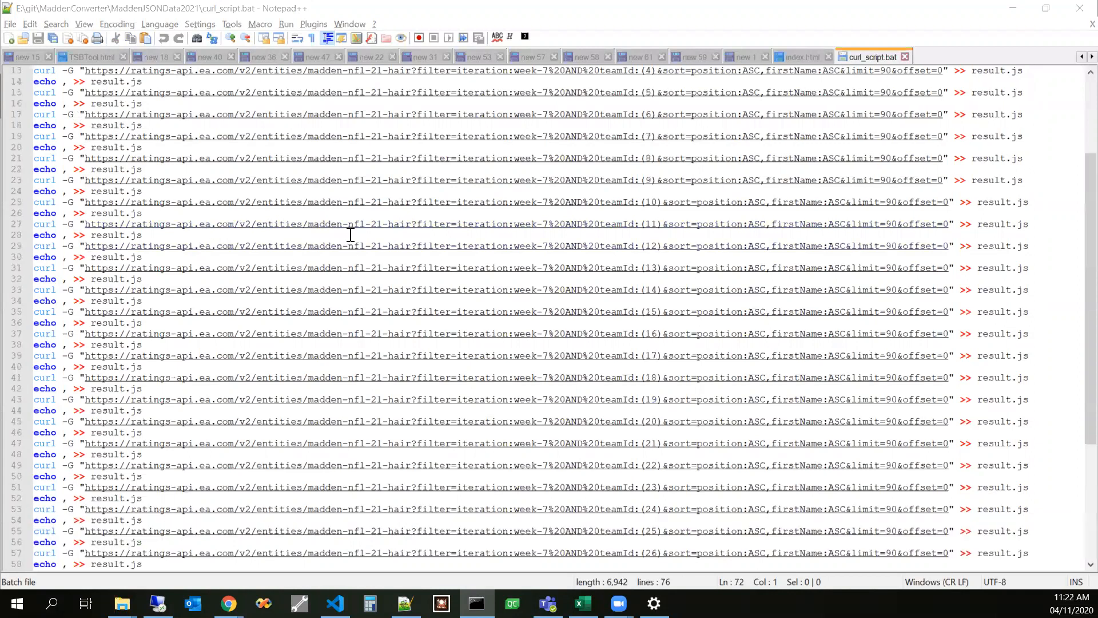
{"action": "scroll", "coordinate": [351, 235], "scroll_direction": "up", "scroll_amount": 2}
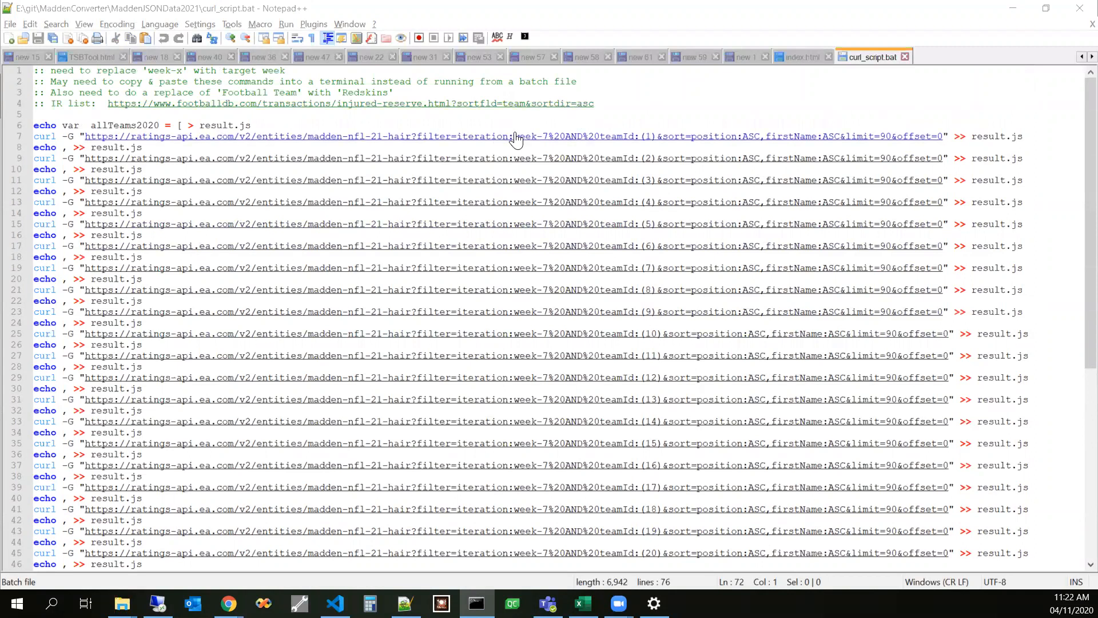
Step: Examine the first curl command's week value, its -G option, the request URL and the redirection to result.js
{"action": "left_click_drag", "start_coordinate": [508, 136], "coordinate": [556, 137]}
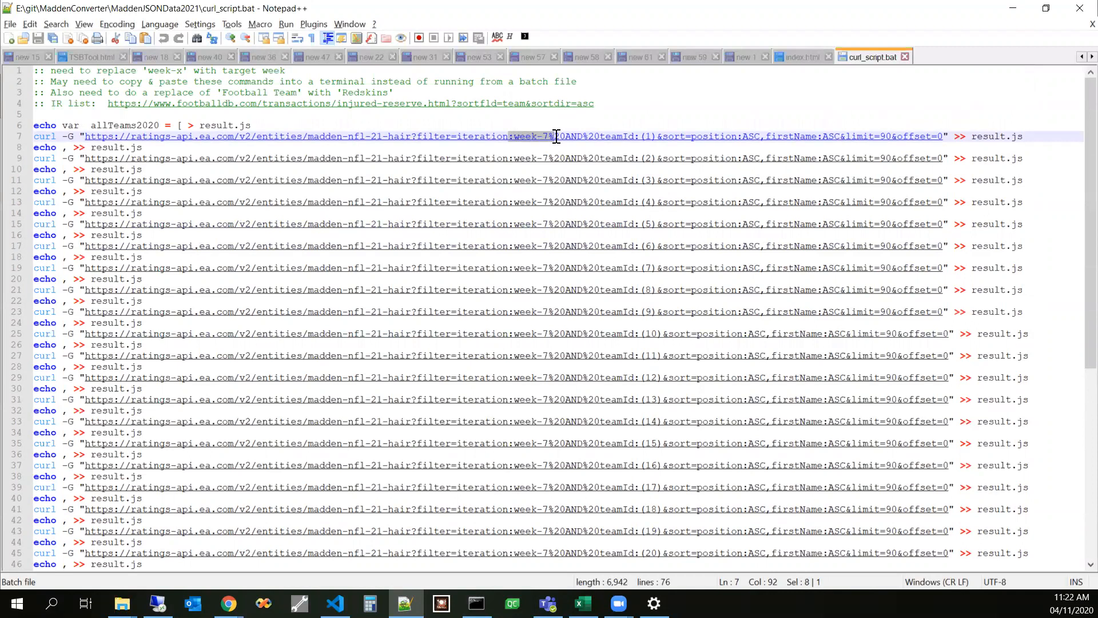
{"action": "left_click", "coordinate": [910, 92]}
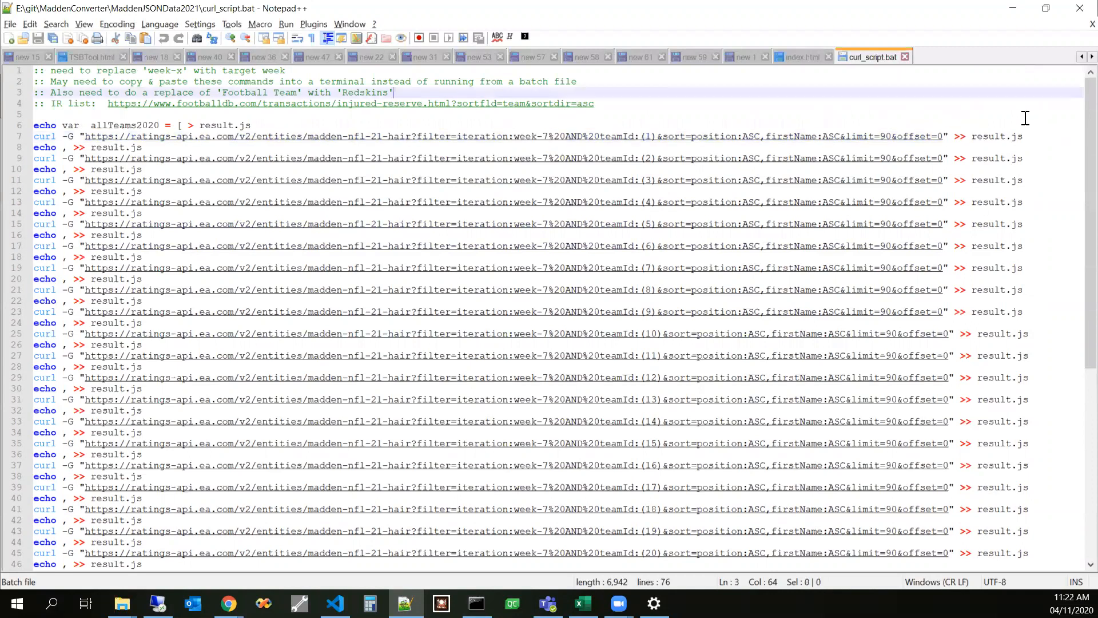
{"action": "left_click_drag", "start_coordinate": [1025, 137], "coordinate": [935, 136]}
{"action": "left_click", "coordinate": [968, 110]}
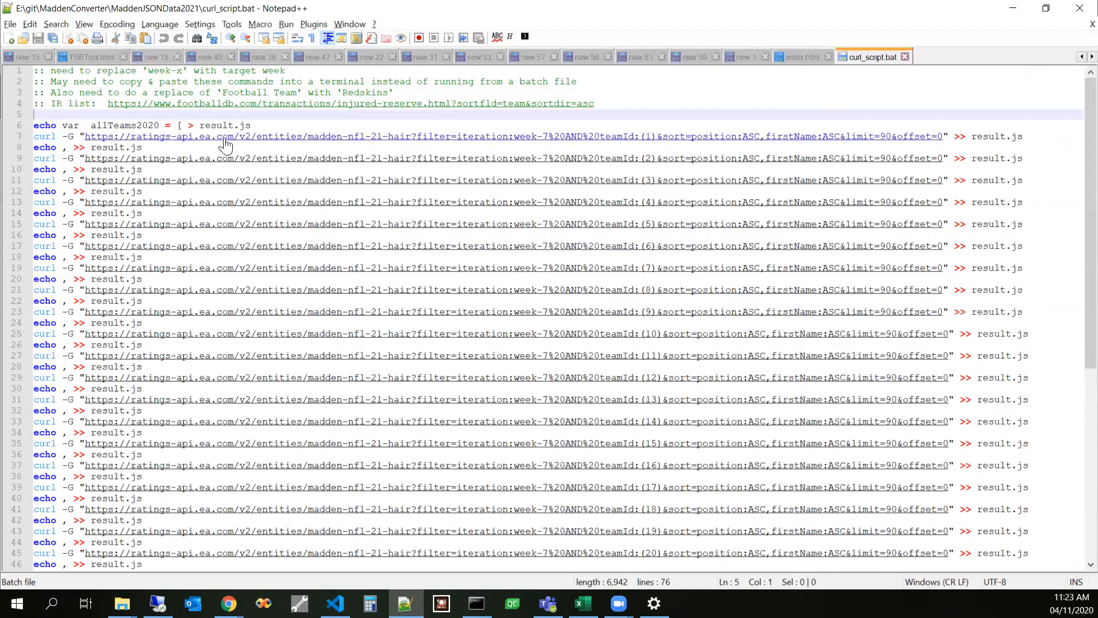
{"action": "left_click_drag", "start_coordinate": [36, 137], "coordinate": [73, 139]}
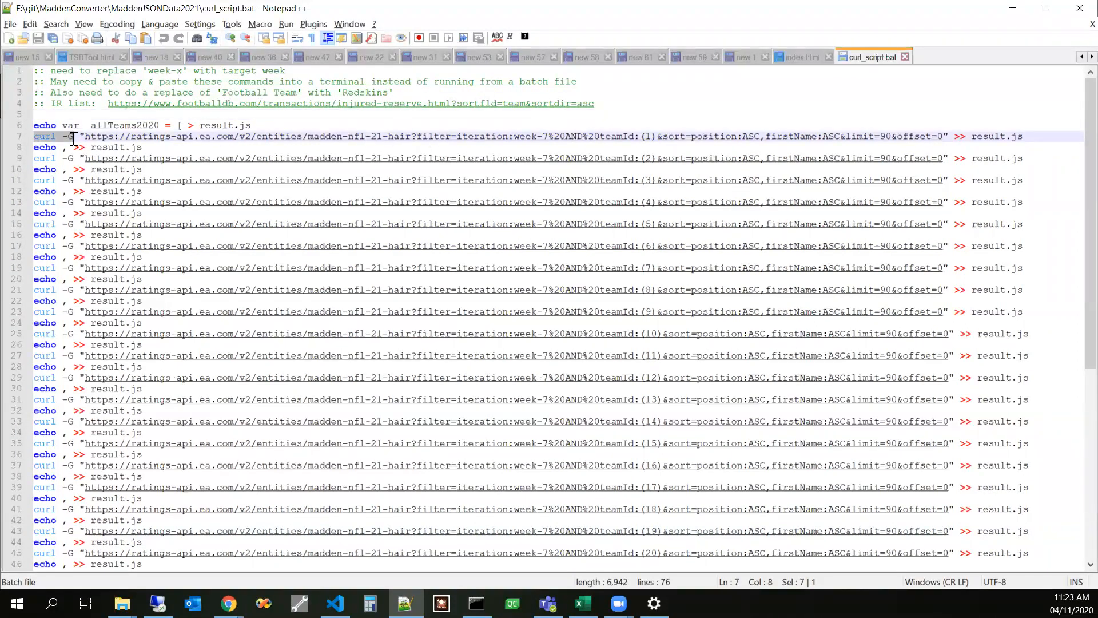
{"action": "left_click_drag", "start_coordinate": [73, 139], "coordinate": [856, 131]}
{"action": "left_click", "coordinate": [952, 114]}
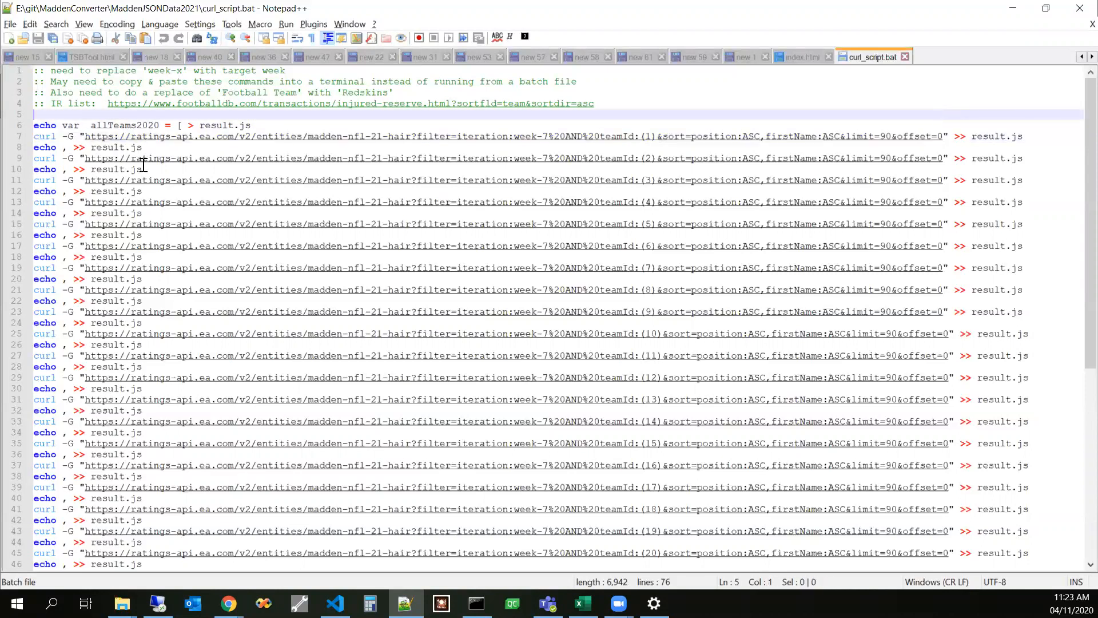
{"action": "left_click_drag", "start_coordinate": [61, 138], "coordinate": [75, 138]}
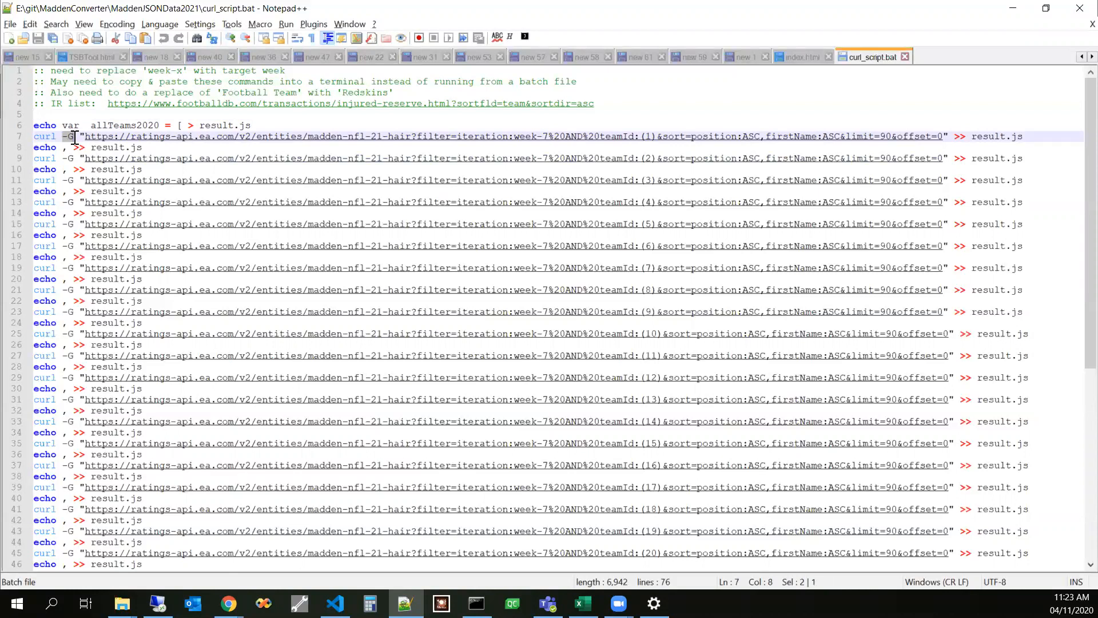
Step: Check the command prompt set to the local MaddenJSONData2021 folder and return to curl_script.bat in Notepad++
{"action": "left_click_drag", "start_coordinate": [1097, 160], "coordinate": [373, 81]}
{"action": "left_click_drag", "start_coordinate": [668, 134], "coordinate": [1024, 134]}
{"action": "left_click", "coordinate": [397, 201]}
{"action": "key", "text": "Escape"}
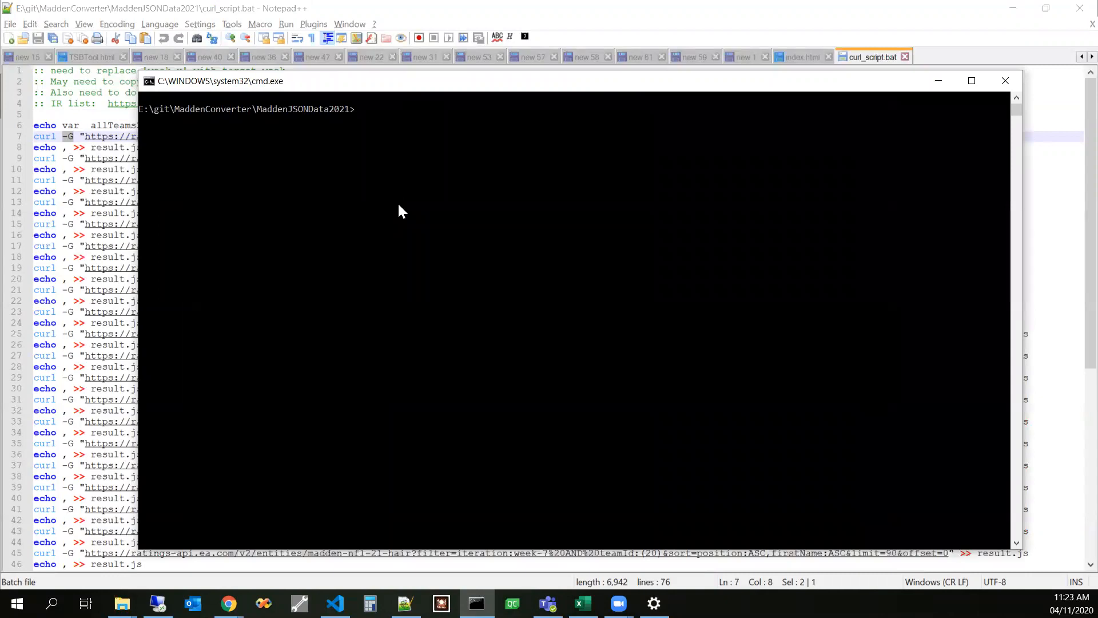
{"action": "key", "text": "alt+Tab"}
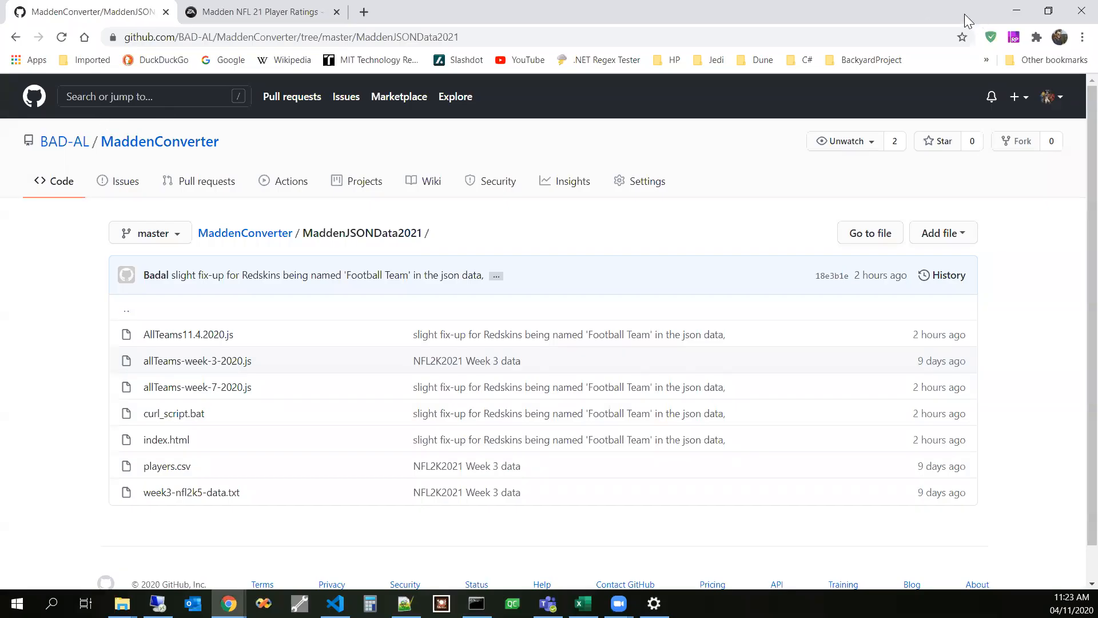
{"action": "left_click", "coordinate": [1013, 11]}
{"action": "left_click", "coordinate": [123, 16]}
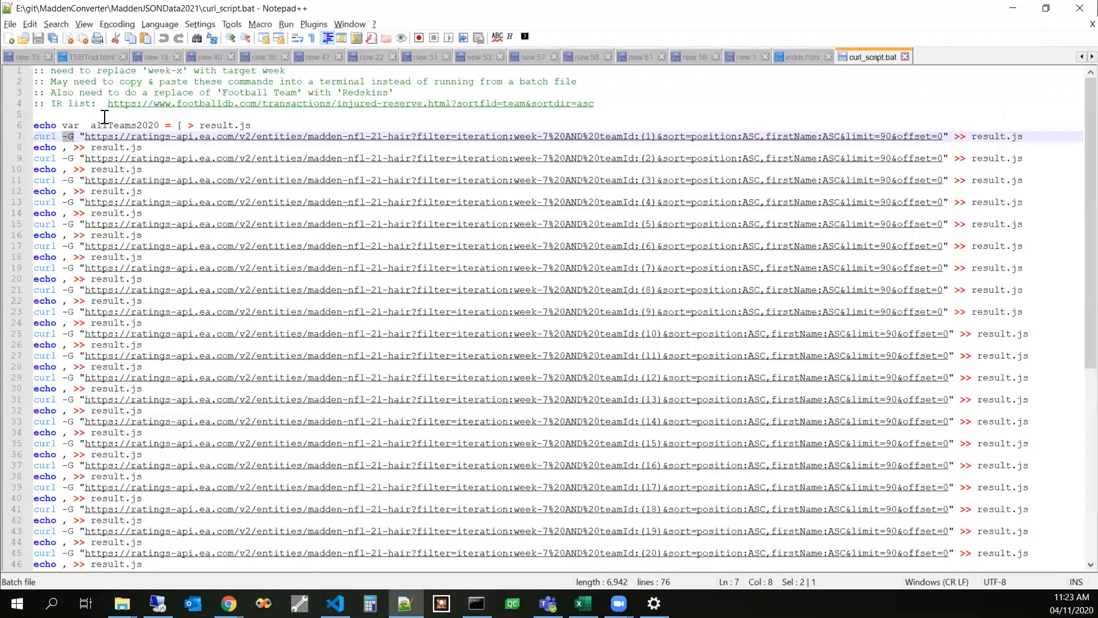
Step: Copy the script's command block, from the allTeams2020 echo line through the injuredReserveList line, and run it in the command prompt
{"action": "left_click_drag", "start_coordinate": [49, 117], "coordinate": [37, 524]}
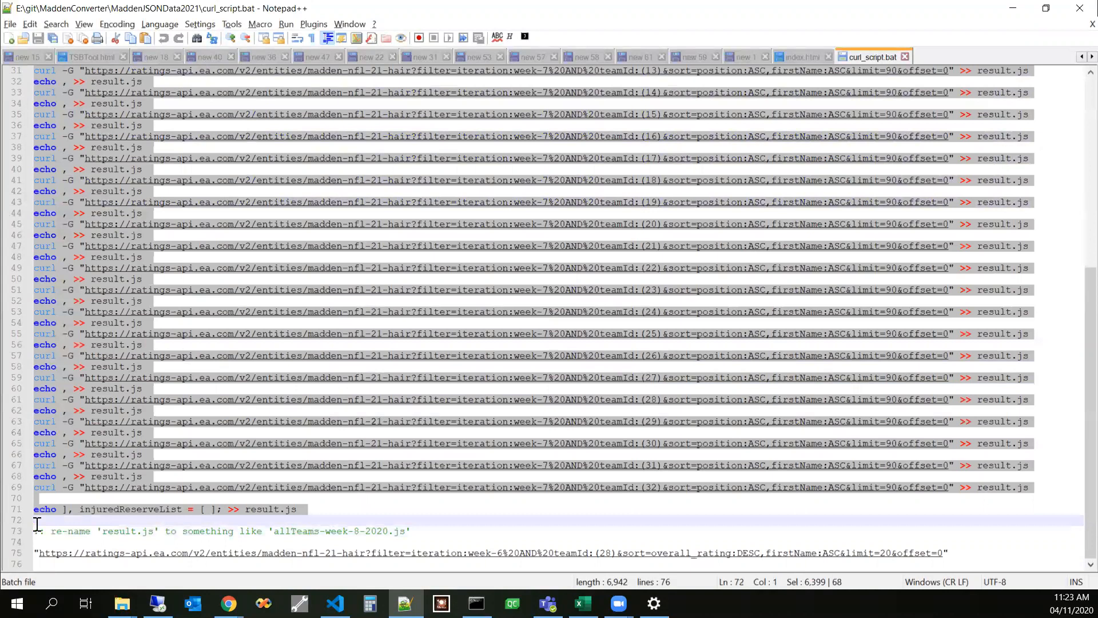
{"action": "right_click", "coordinate": [67, 480]}
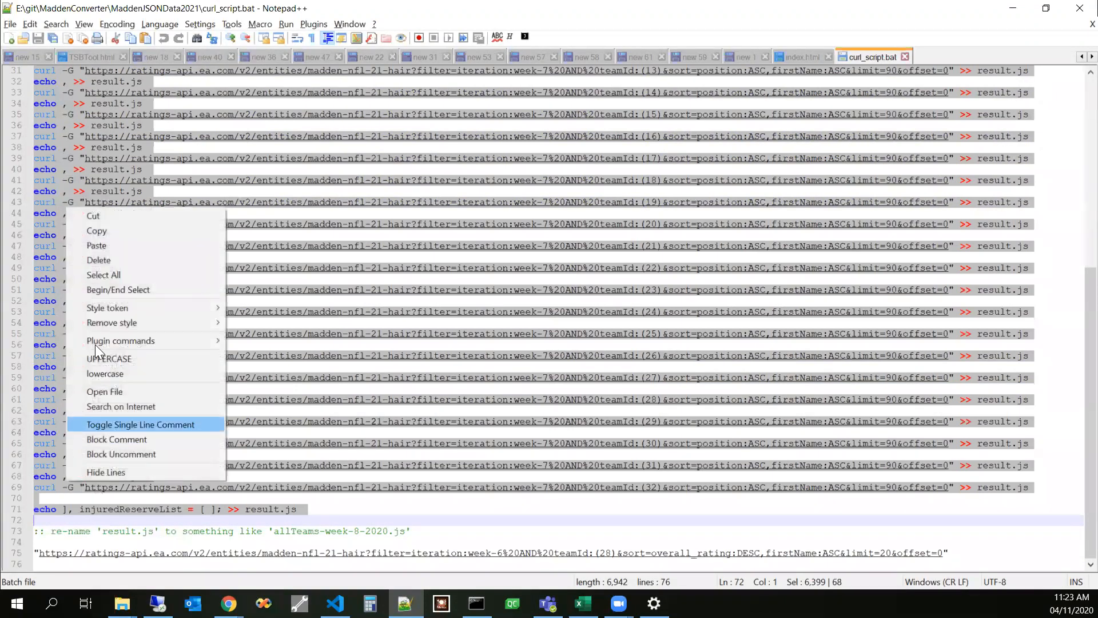
{"action": "left_click", "coordinate": [105, 232]}
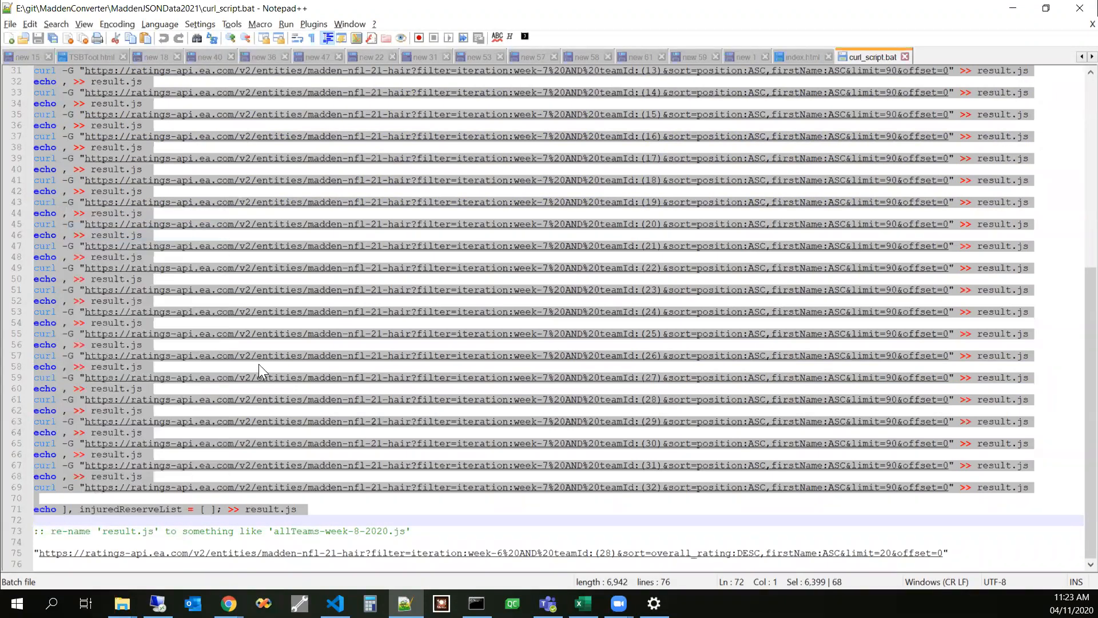
{"action": "key", "text": "alt+Tab"}
{"action": "key", "text": "ctrl+v"}
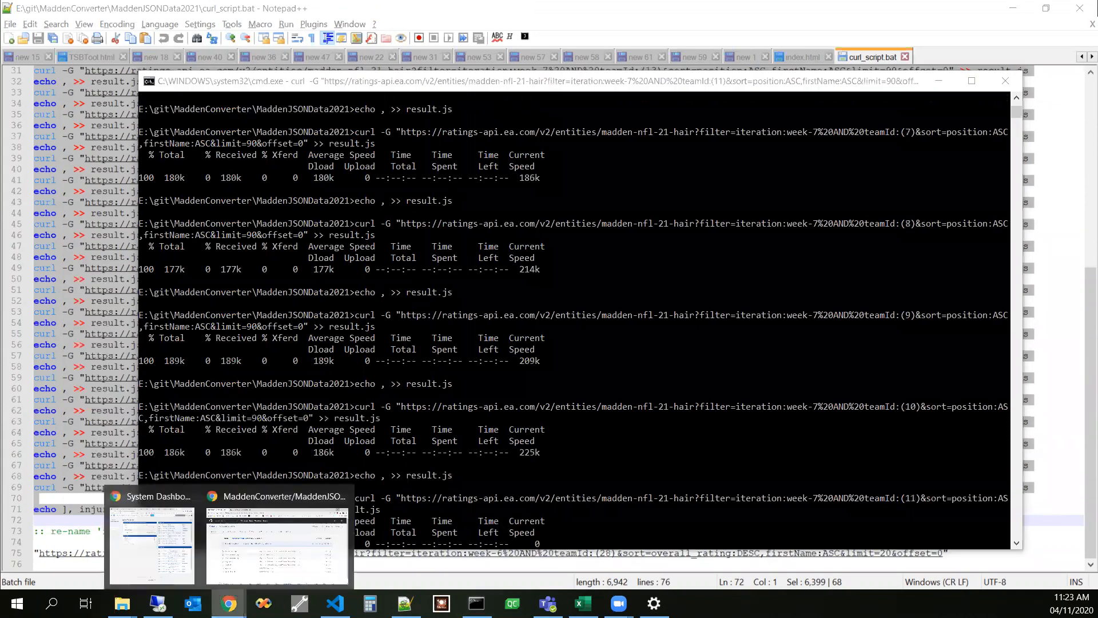
Step: Switch to Chrome's Madden NFL 21 Player Ratings page and filter the Week 7 ratings to the AFC East team BUF
{"action": "left_click", "coordinate": [292, 544]}
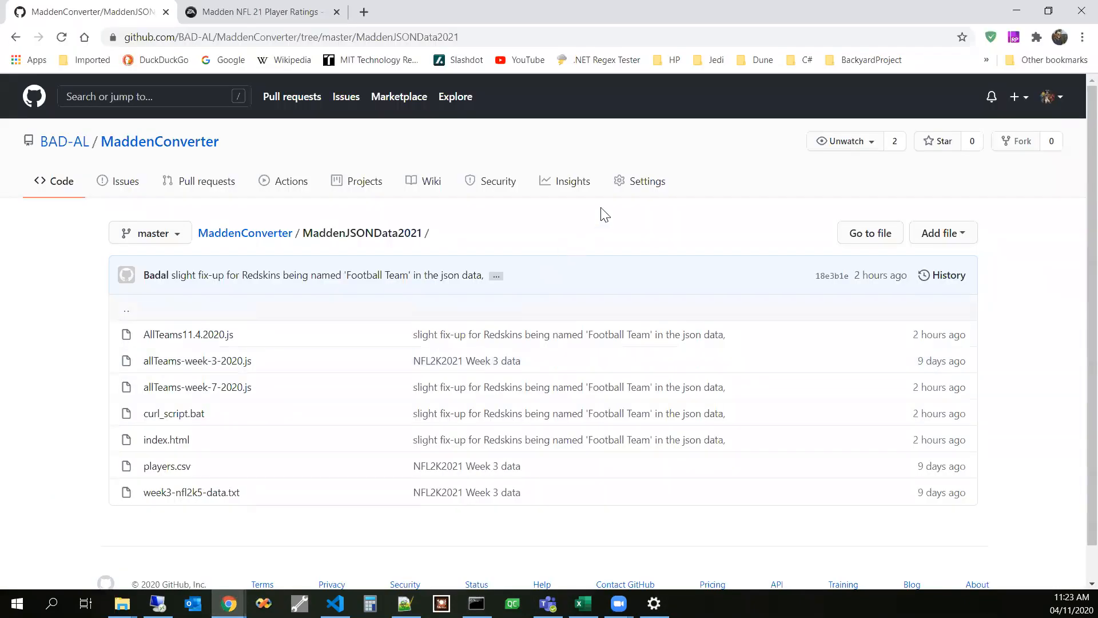
{"action": "left_click", "coordinate": [201, 13]}
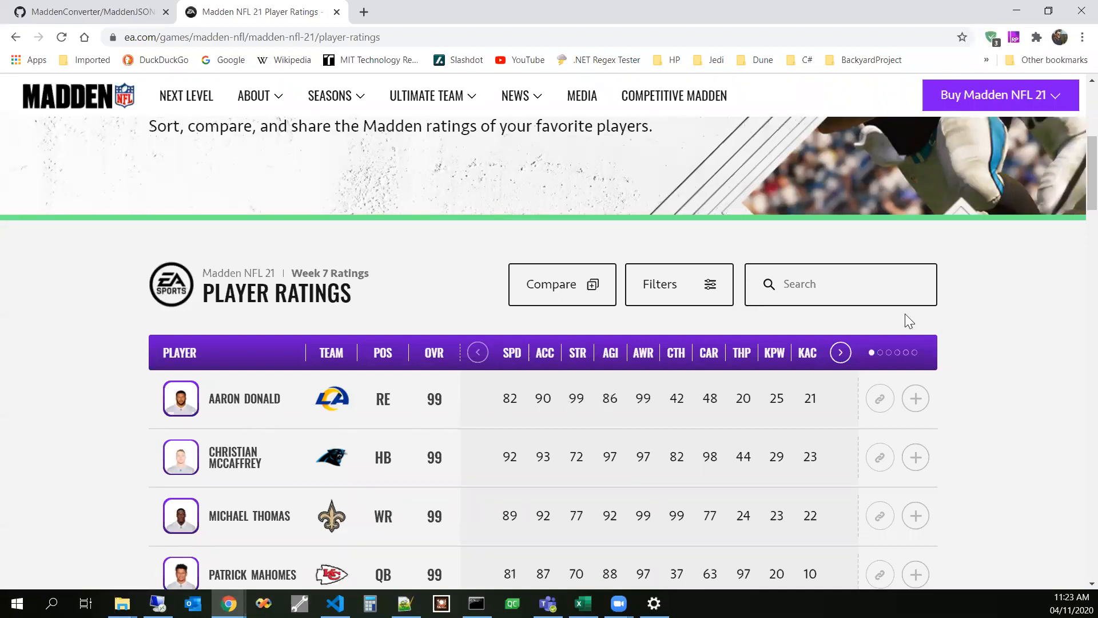
{"action": "left_click", "coordinate": [712, 286]}
{"action": "scroll", "coordinate": [736, 382], "scroll_direction": "down", "scroll_amount": 5}
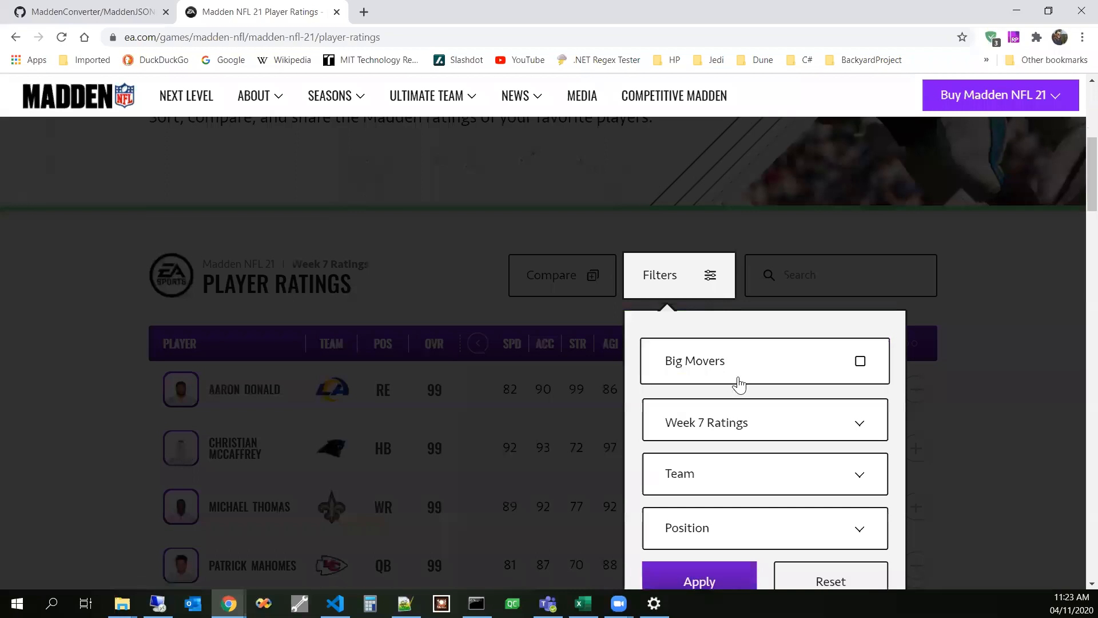
{"action": "left_click", "coordinate": [861, 221]}
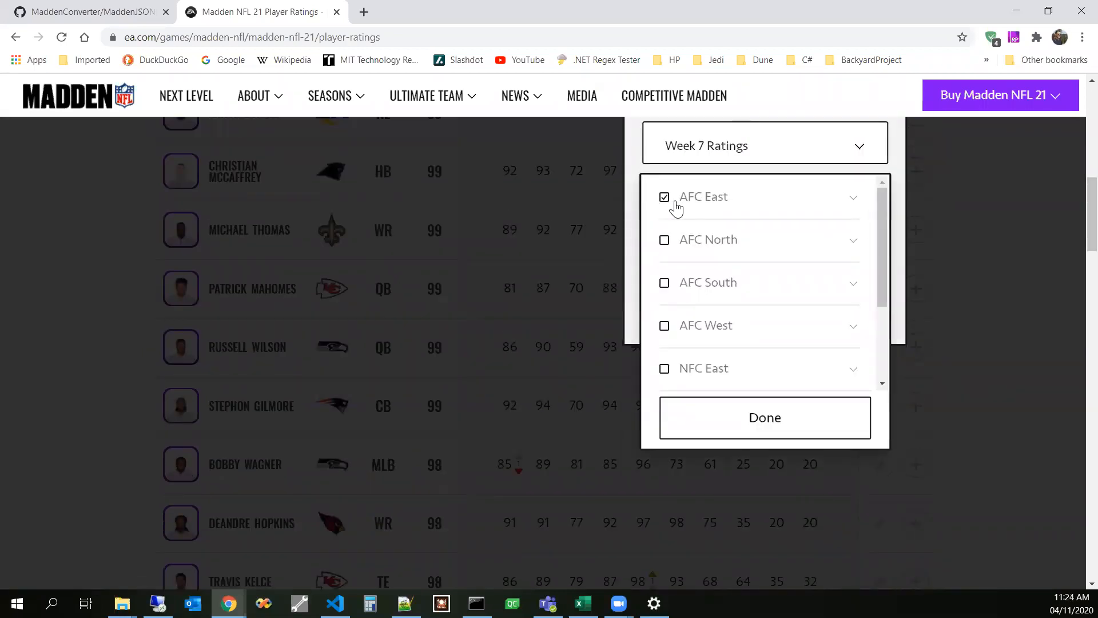
{"action": "left_click", "coordinate": [853, 198]}
{"action": "left_click", "coordinate": [665, 198]}
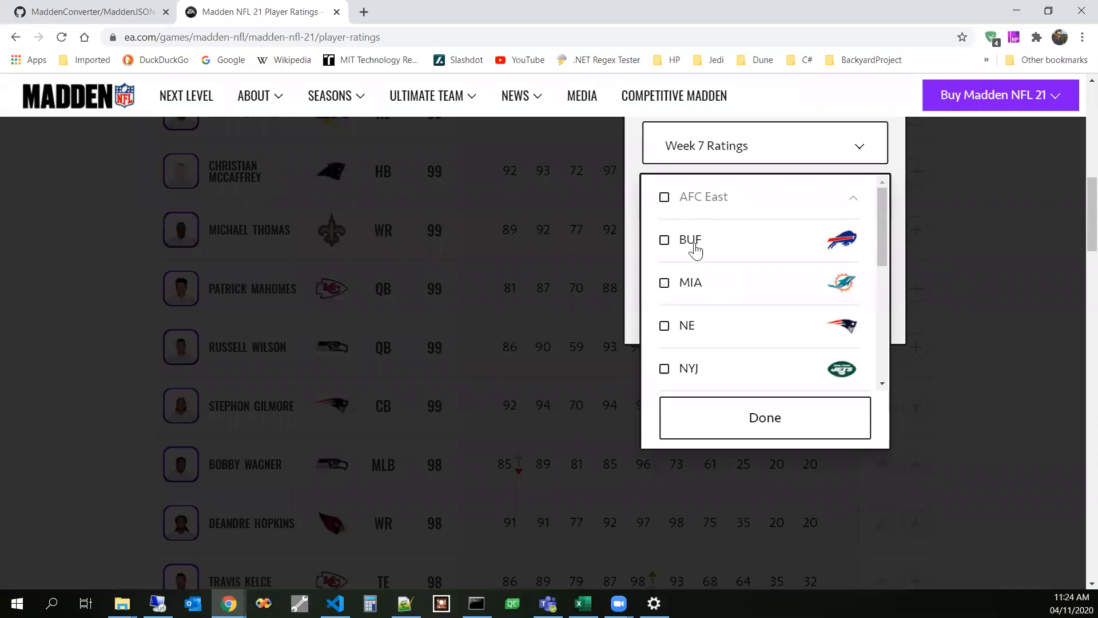
{"action": "left_click", "coordinate": [665, 240]}
{"action": "left_click", "coordinate": [804, 422]}
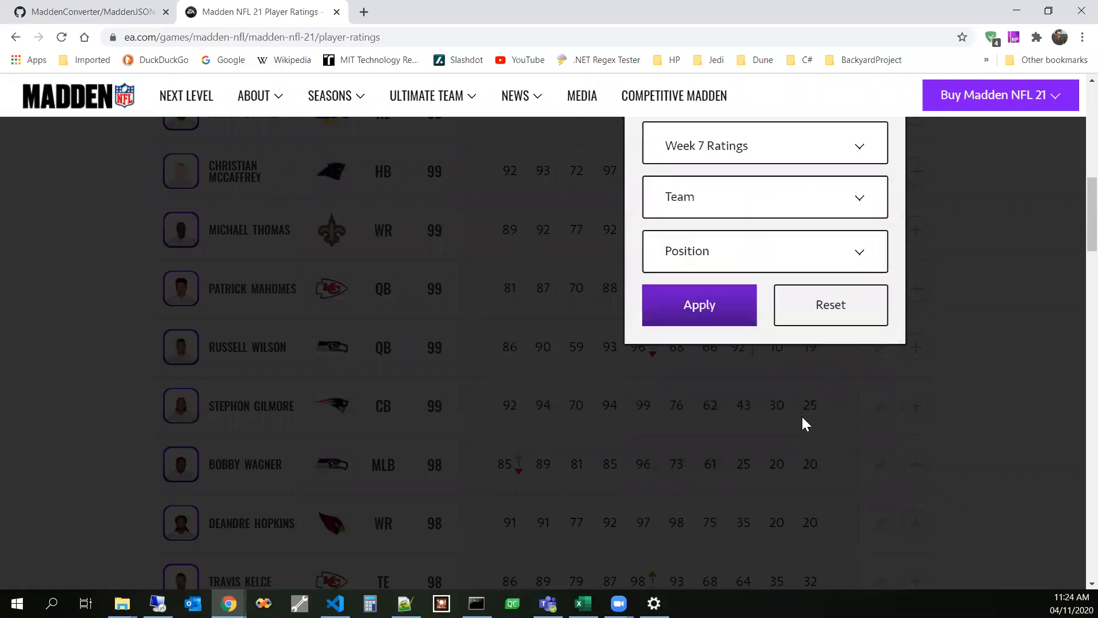
{"action": "left_click", "coordinate": [722, 313]}
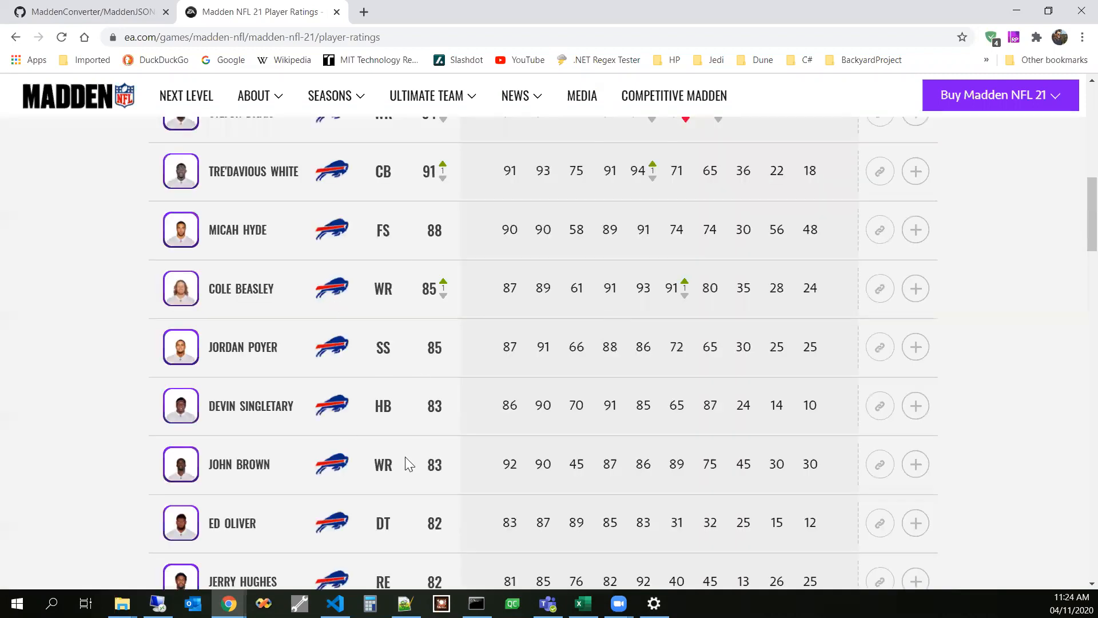
Step: Open Chrome's developer tools on the network log for the ratings page and widen the page area beside it
{"action": "scroll", "coordinate": [405, 457], "scroll_direction": "up", "scroll_amount": 8}
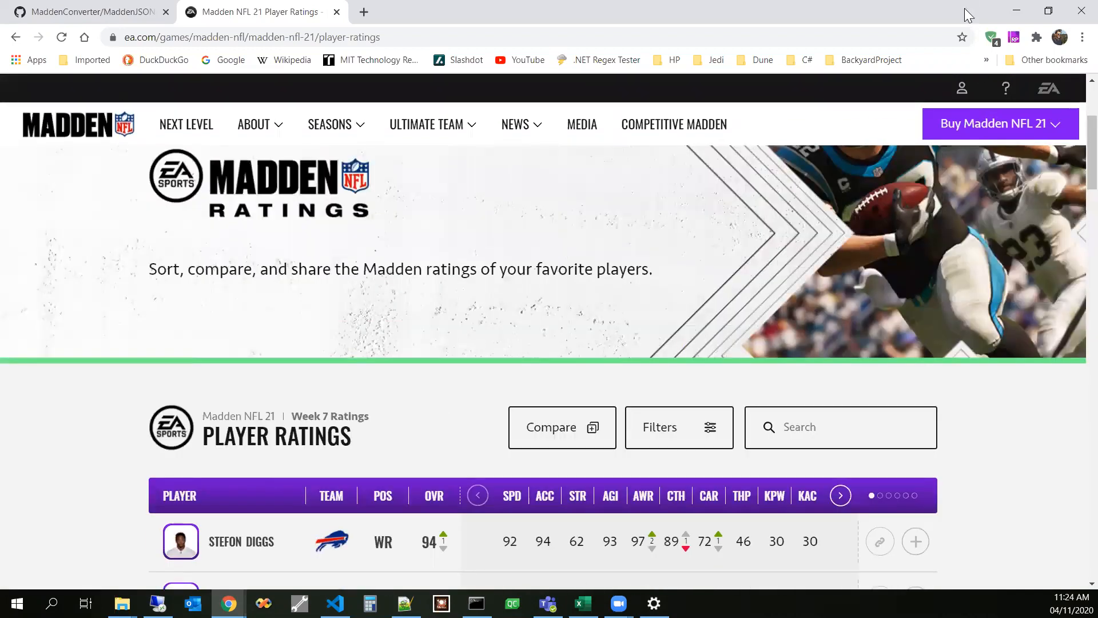
{"action": "left_click", "coordinate": [1075, 40]}
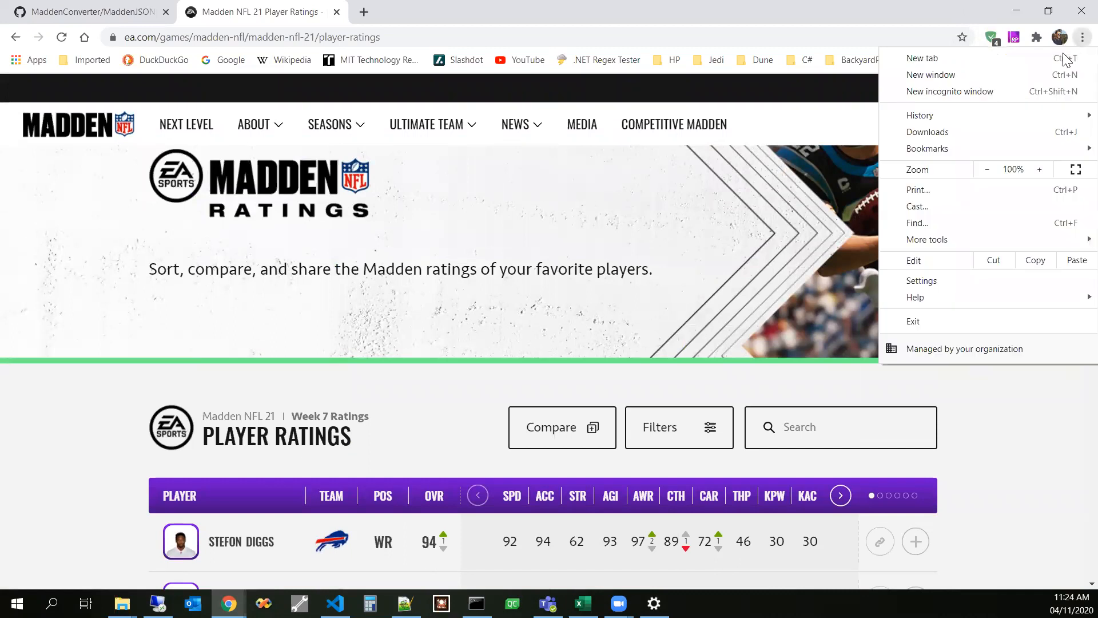
{"action": "mouse_move", "coordinate": [946, 235]}
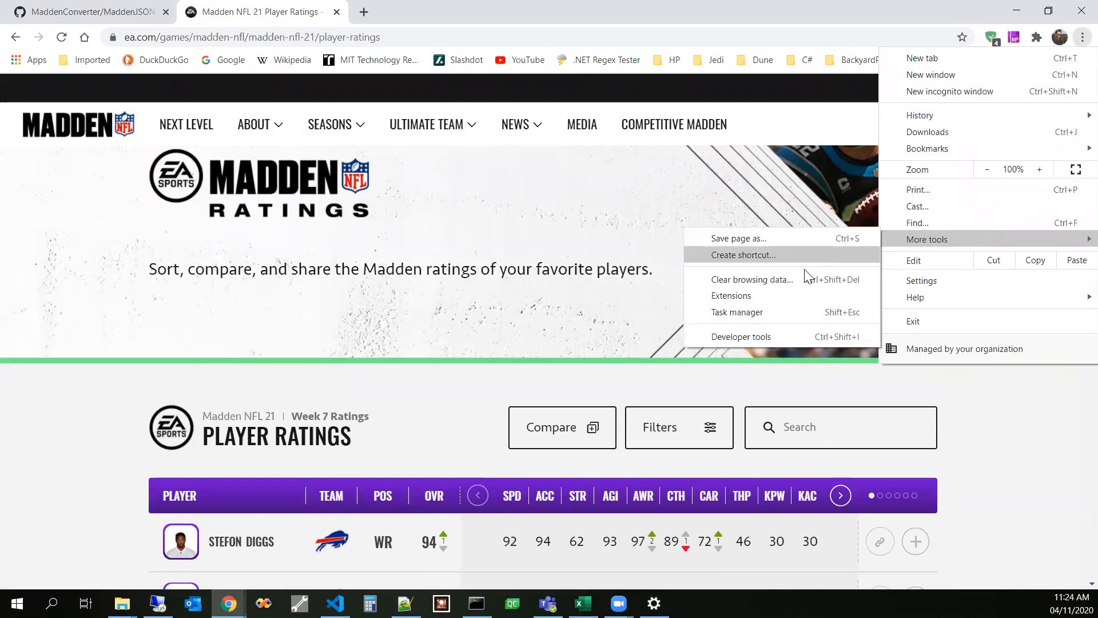
{"action": "left_click", "coordinate": [764, 336]}
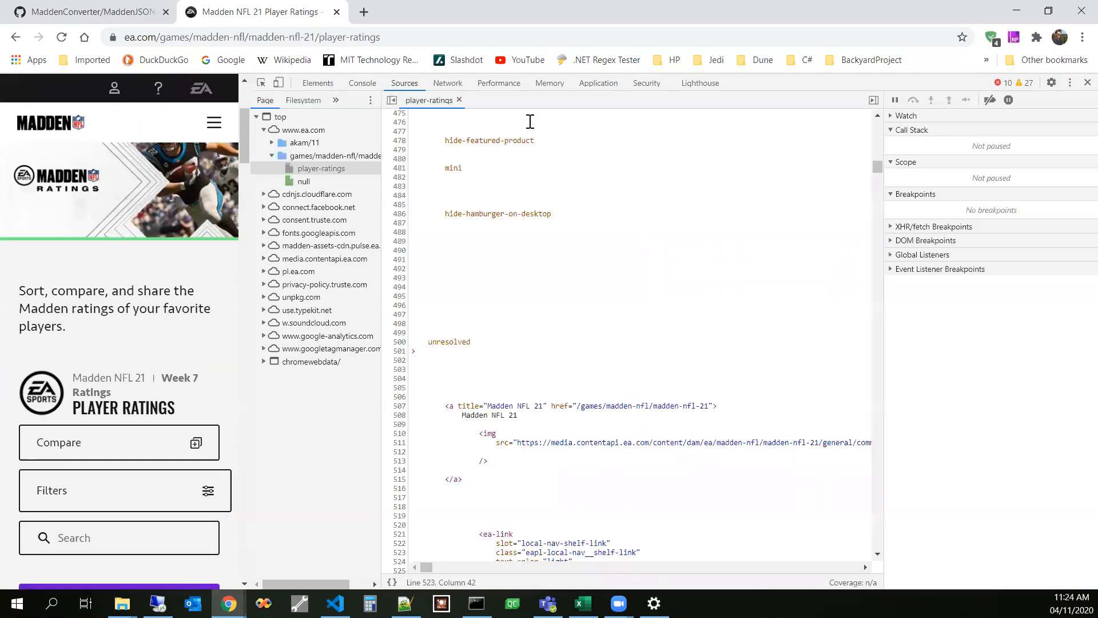
{"action": "left_click", "coordinate": [447, 84]}
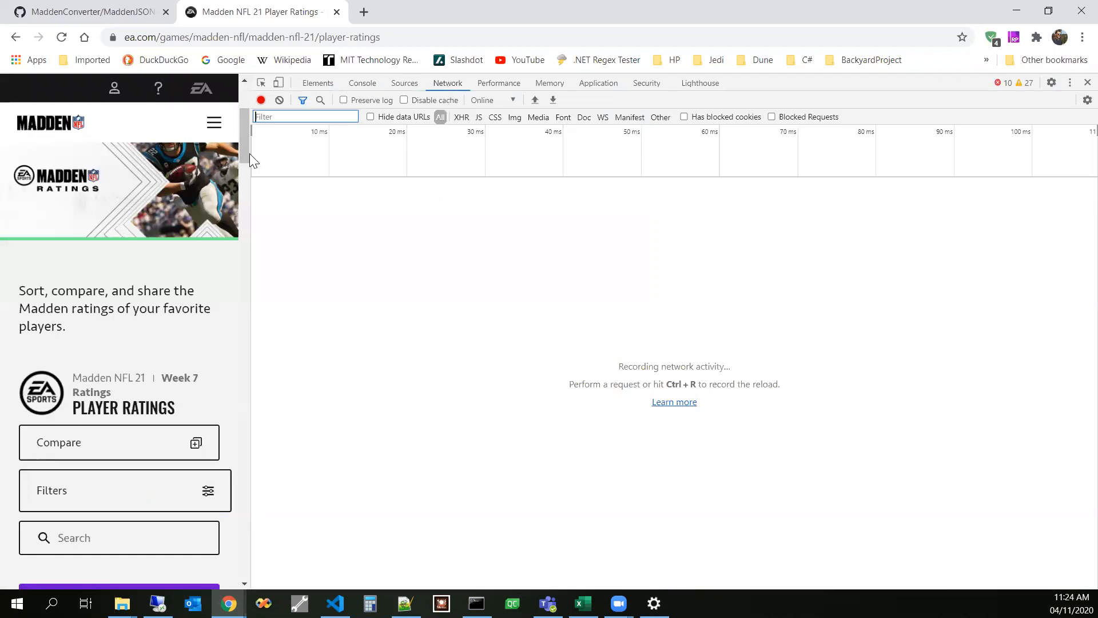
{"action": "left_click_drag", "start_coordinate": [254, 154], "coordinate": [584, 189]}
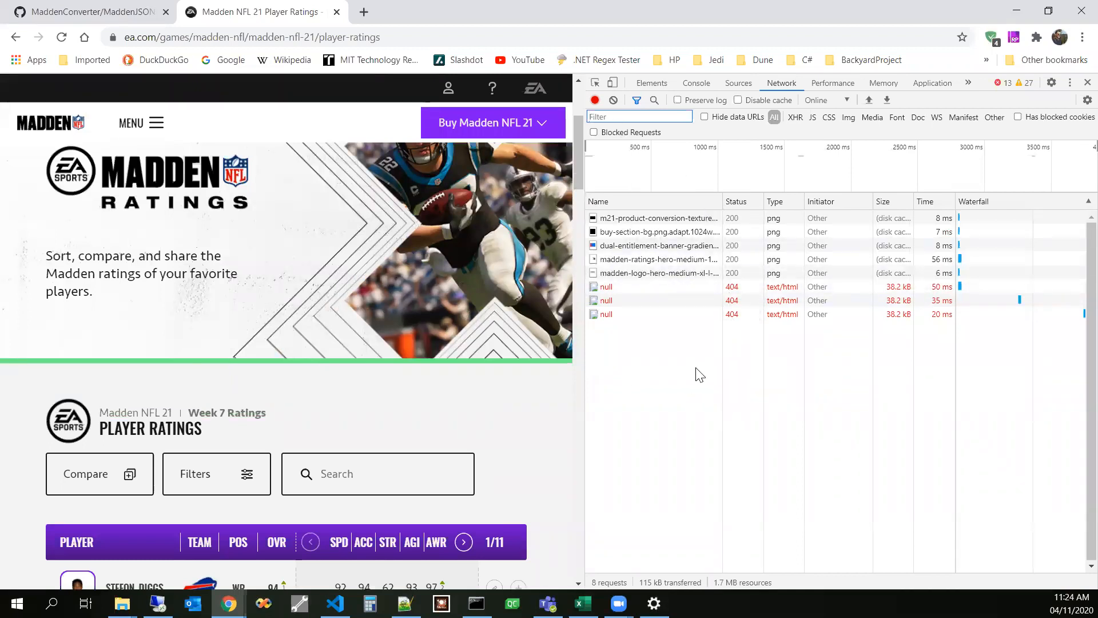
Step: Change the ratings team filter from BUF to MIA and apply it while network activity is recorded
{"action": "scroll", "coordinate": [574, 181], "scroll_direction": "down", "scroll_amount": 5}
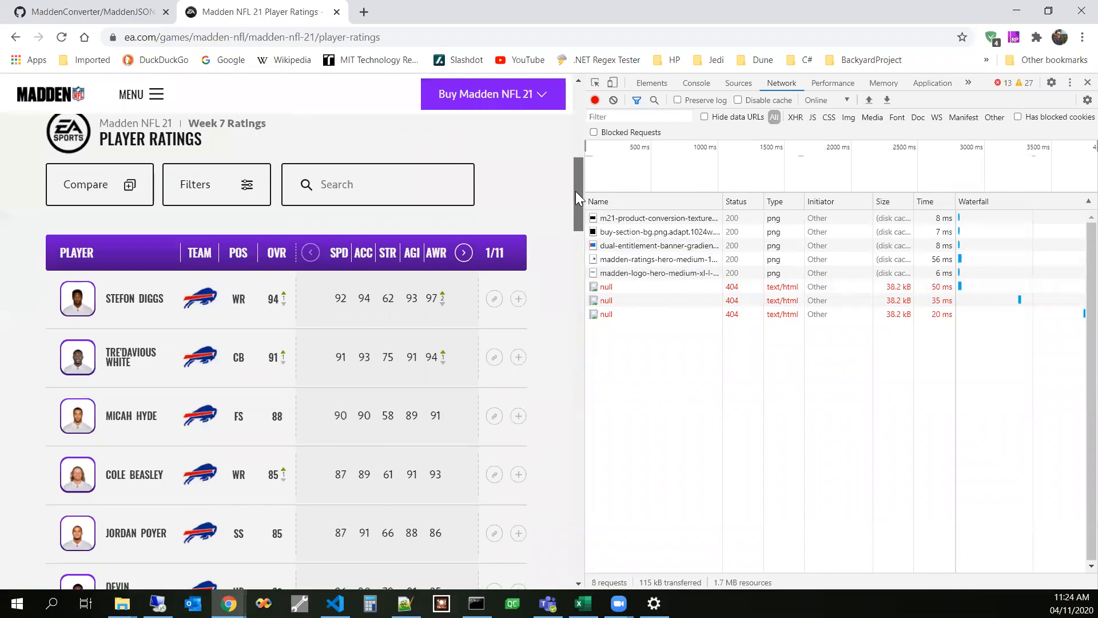
{"action": "left_click", "coordinate": [249, 187]}
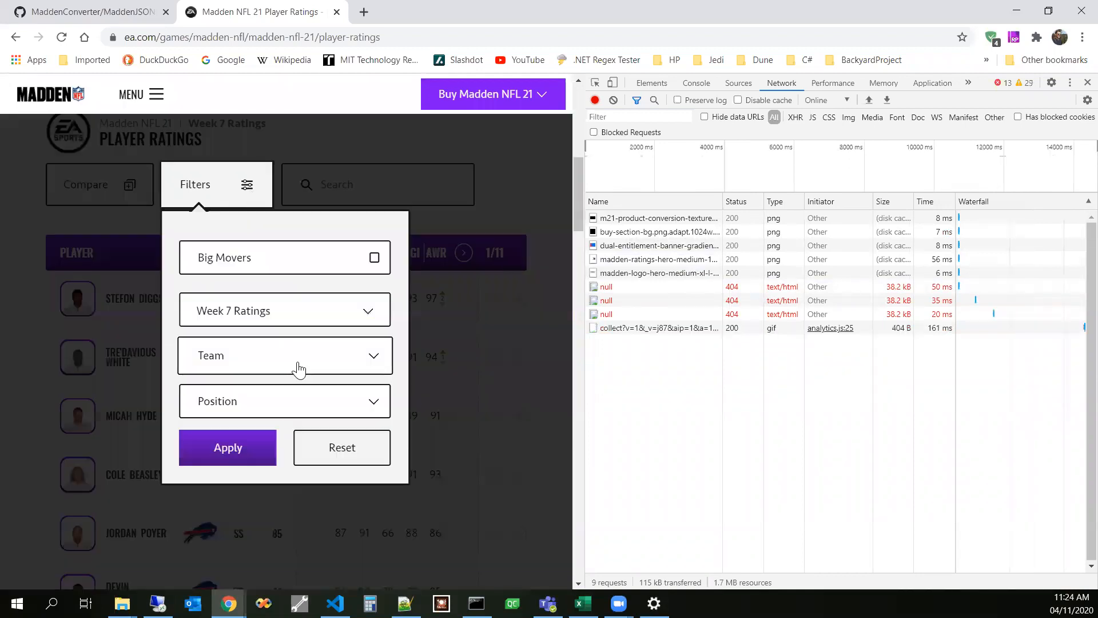
{"action": "left_click", "coordinate": [372, 358]}
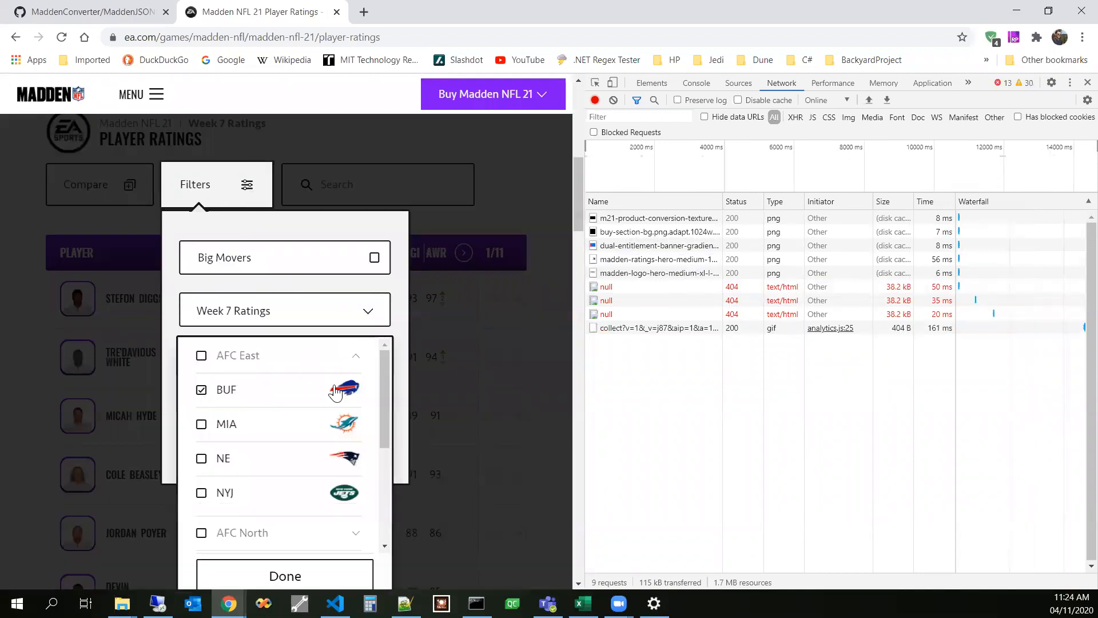
{"action": "left_click", "coordinate": [200, 425]}
{"action": "left_click", "coordinate": [200, 390]}
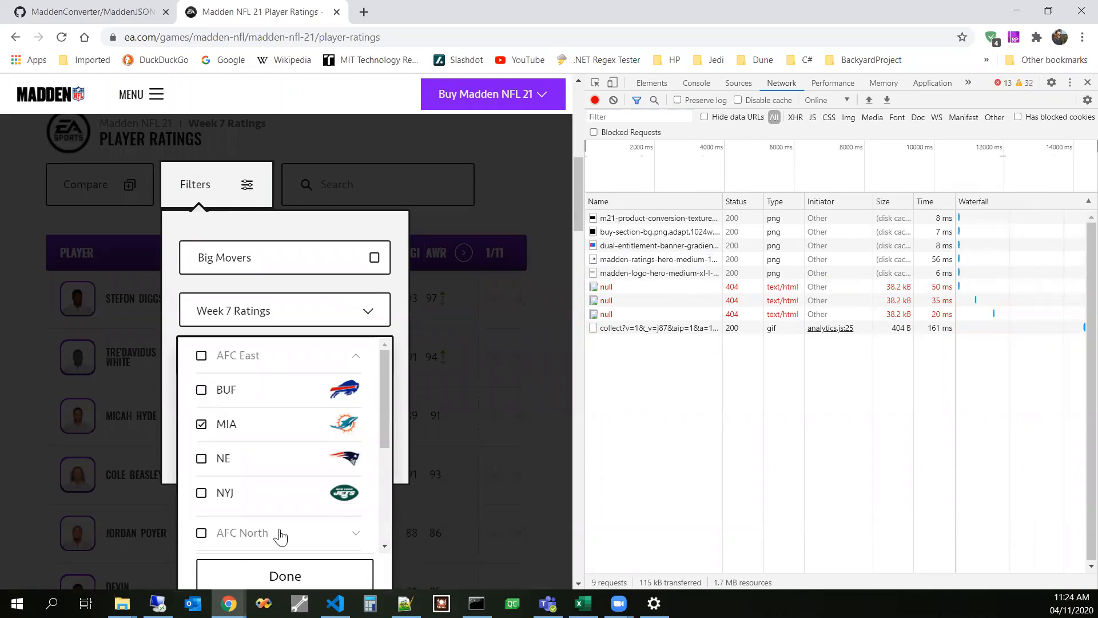
{"action": "left_click", "coordinate": [309, 577]}
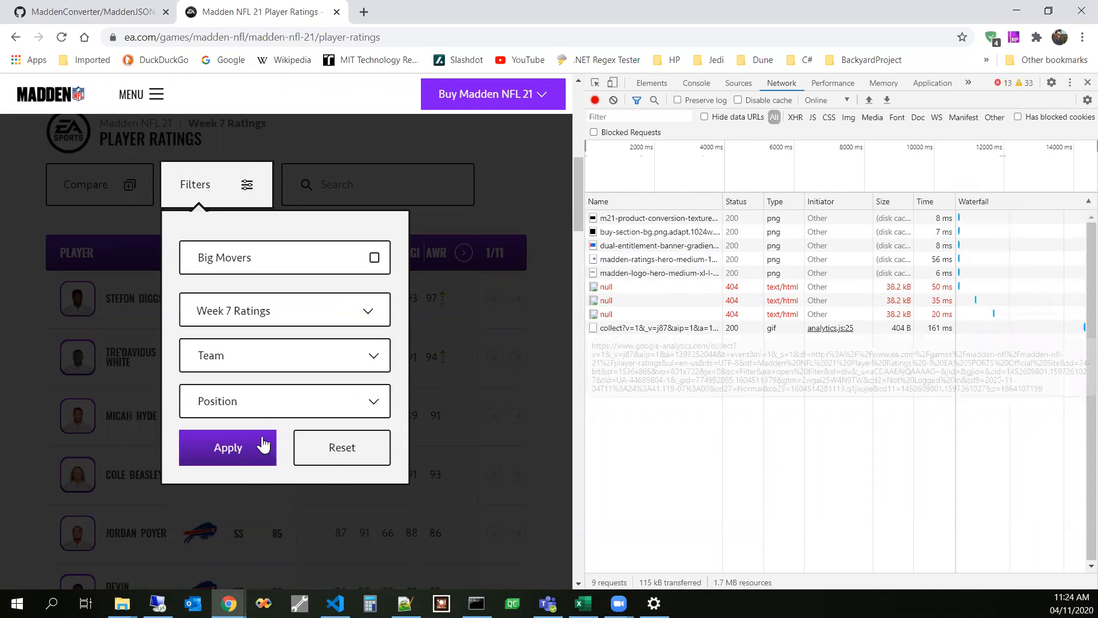
{"action": "left_click", "coordinate": [234, 450]}
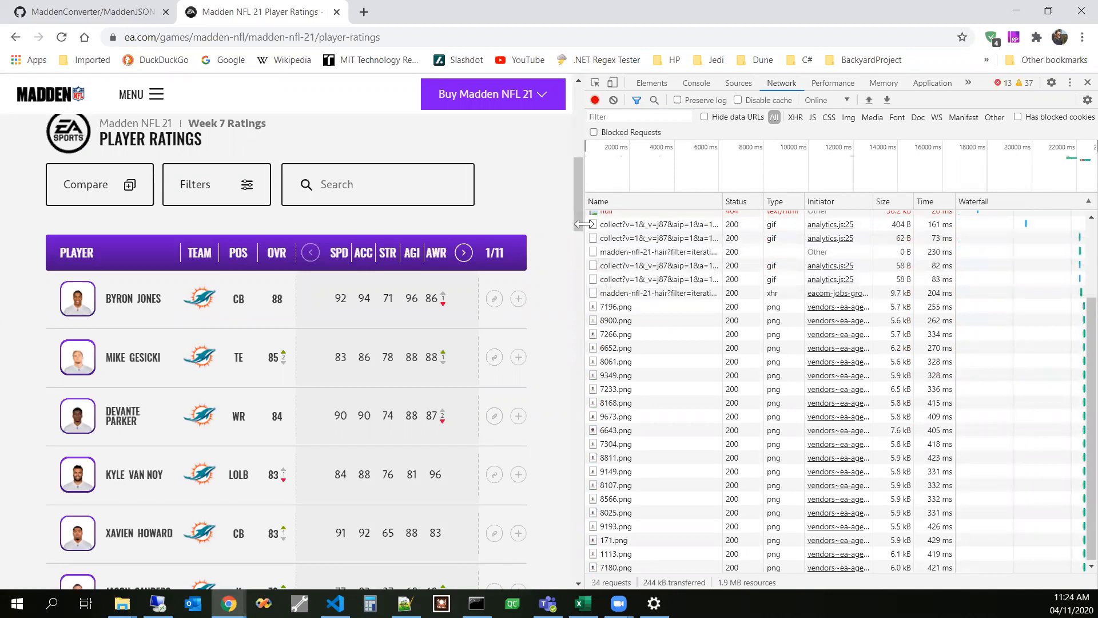
Step: Enlarge the network log, select the madden-nfl-21-hair XHR request and copy its link address
{"action": "left_click_drag", "start_coordinate": [584, 224], "coordinate": [169, 254]}
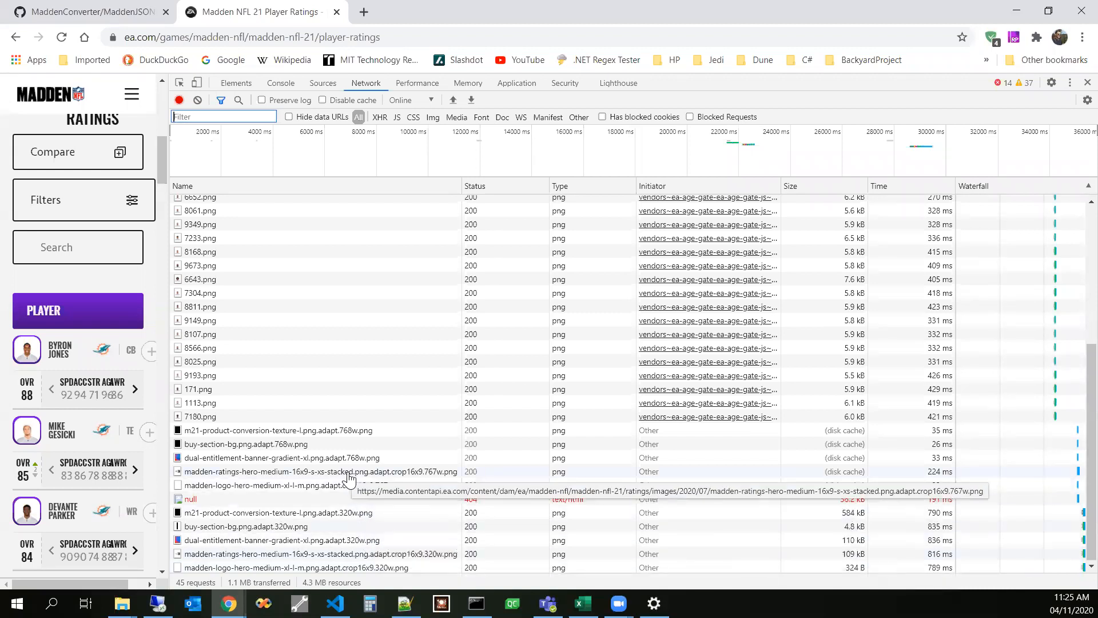
{"action": "scroll", "coordinate": [341, 440], "scroll_direction": "up", "scroll_amount": 5}
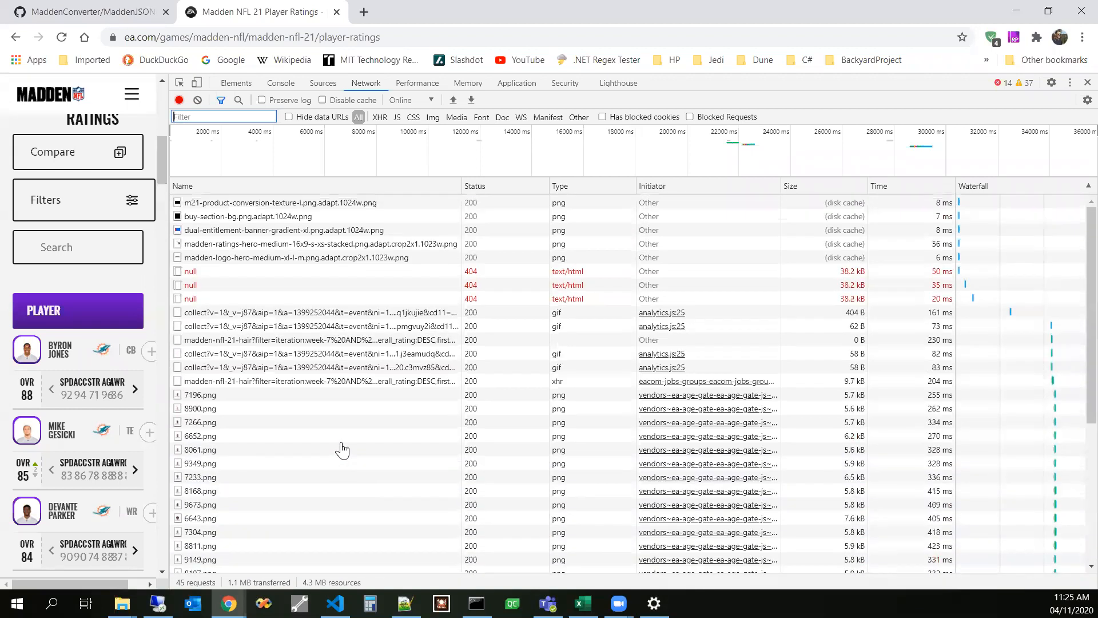
{"action": "left_click", "coordinate": [331, 382]}
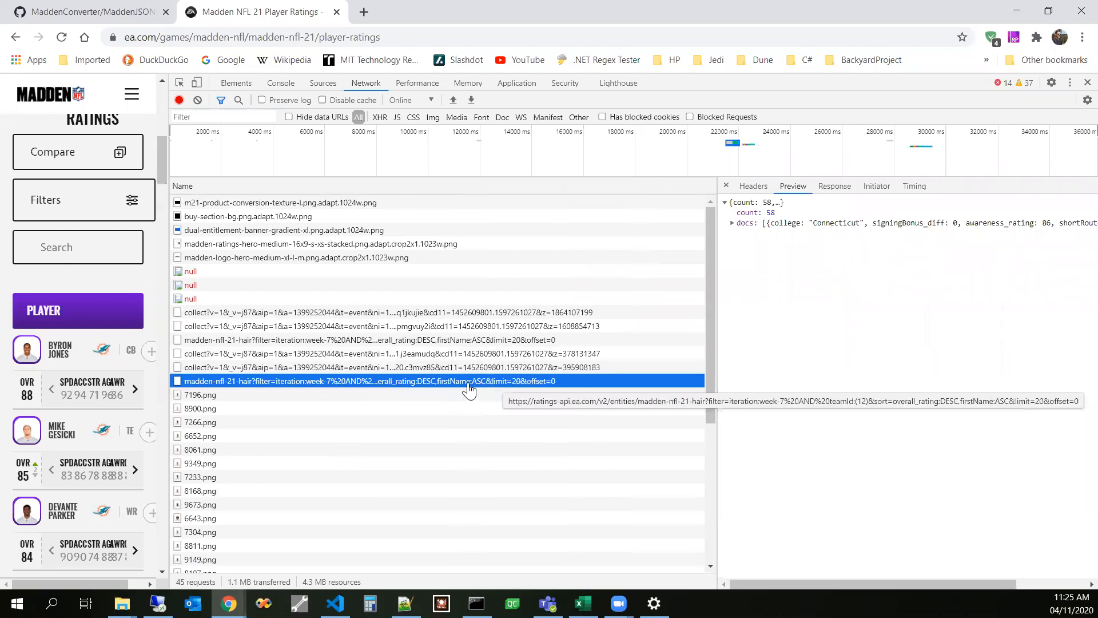
{"action": "right_click", "coordinate": [439, 389]}
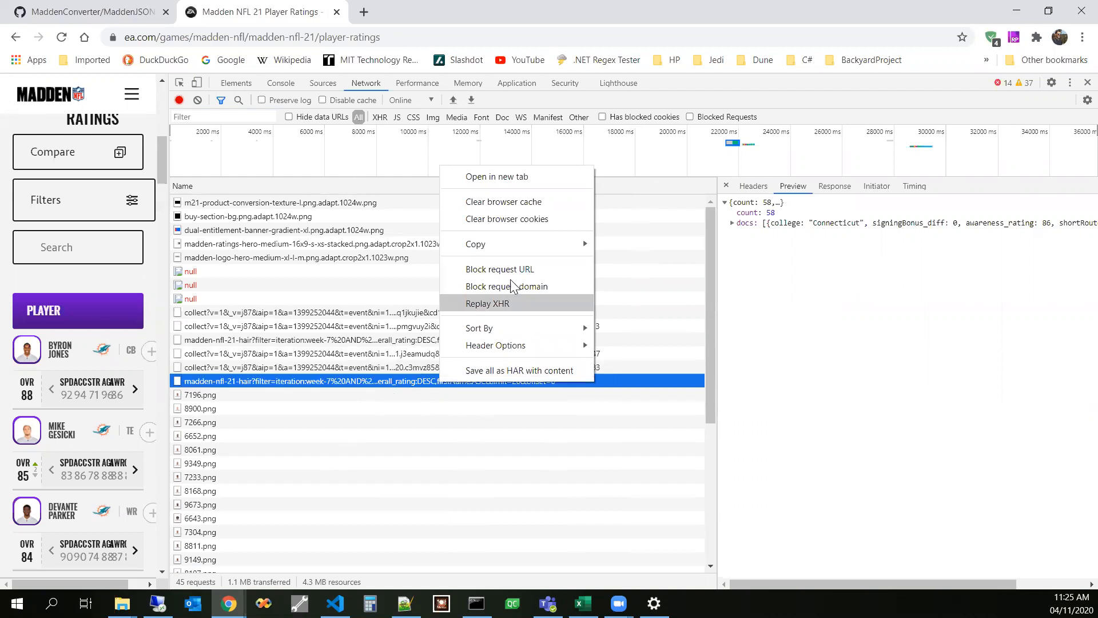
{"action": "mouse_move", "coordinate": [490, 246]}
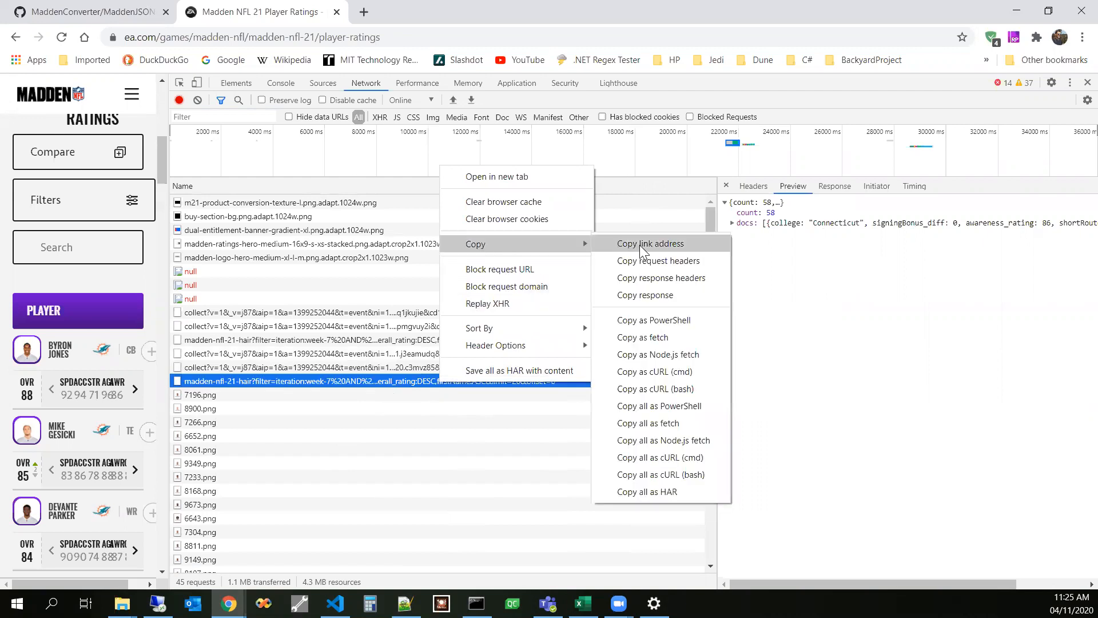
{"action": "left_click", "coordinate": [642, 244]}
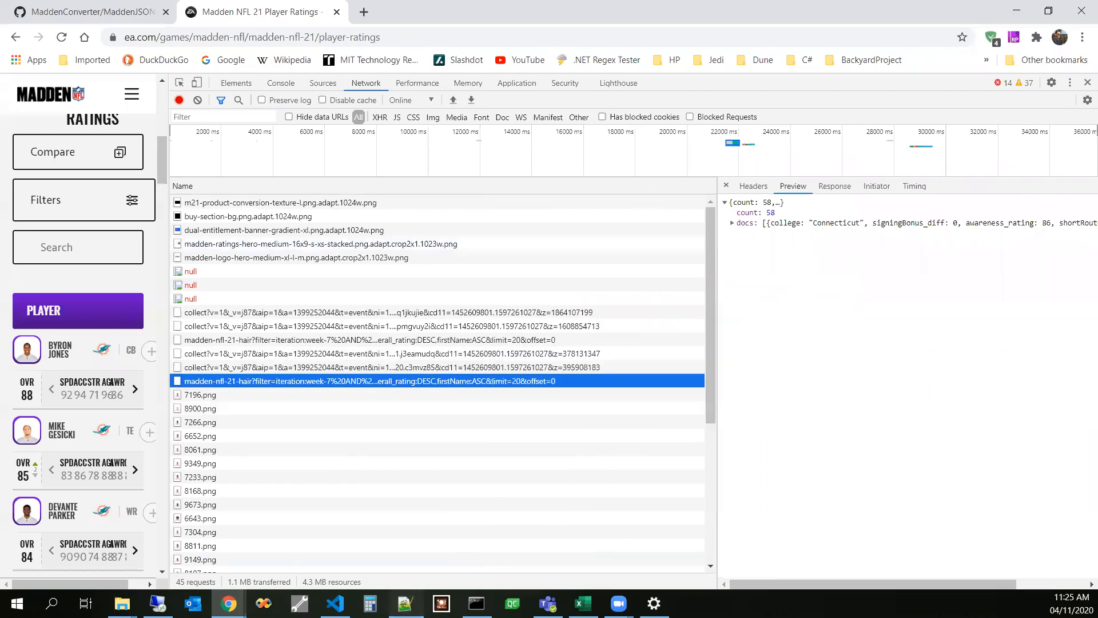
Step: Paste the copied request URL into a new Notepad++ document
{"action": "key", "text": "alt+Tab"}
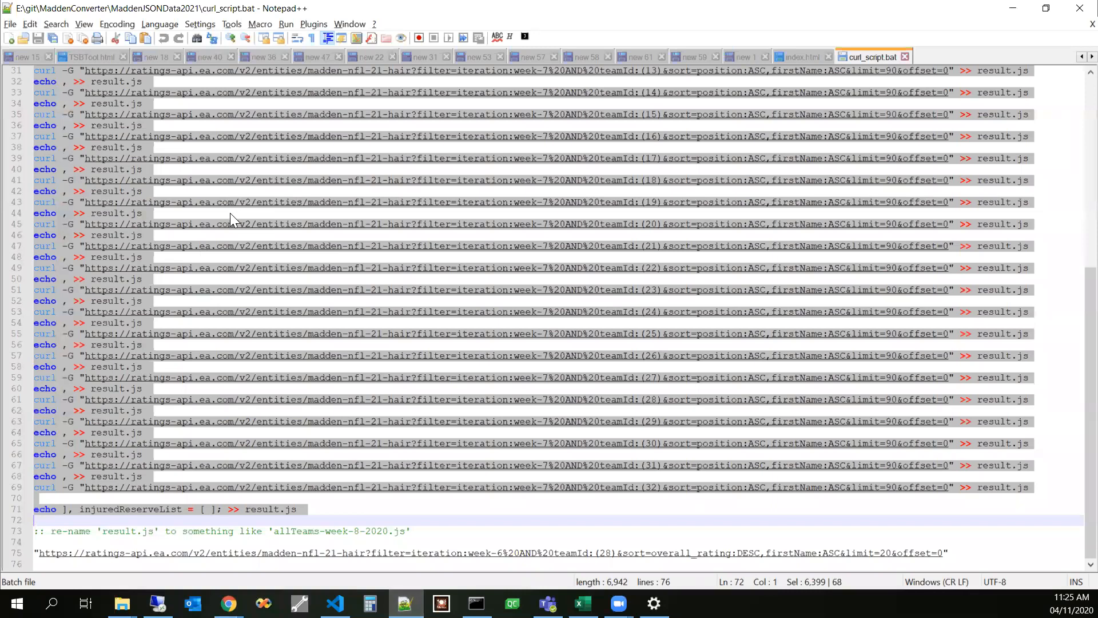
{"action": "left_click", "coordinate": [230, 213]}
{"action": "key", "text": "ctrl+n"}
{"action": "right_click", "coordinate": [90, 128]}
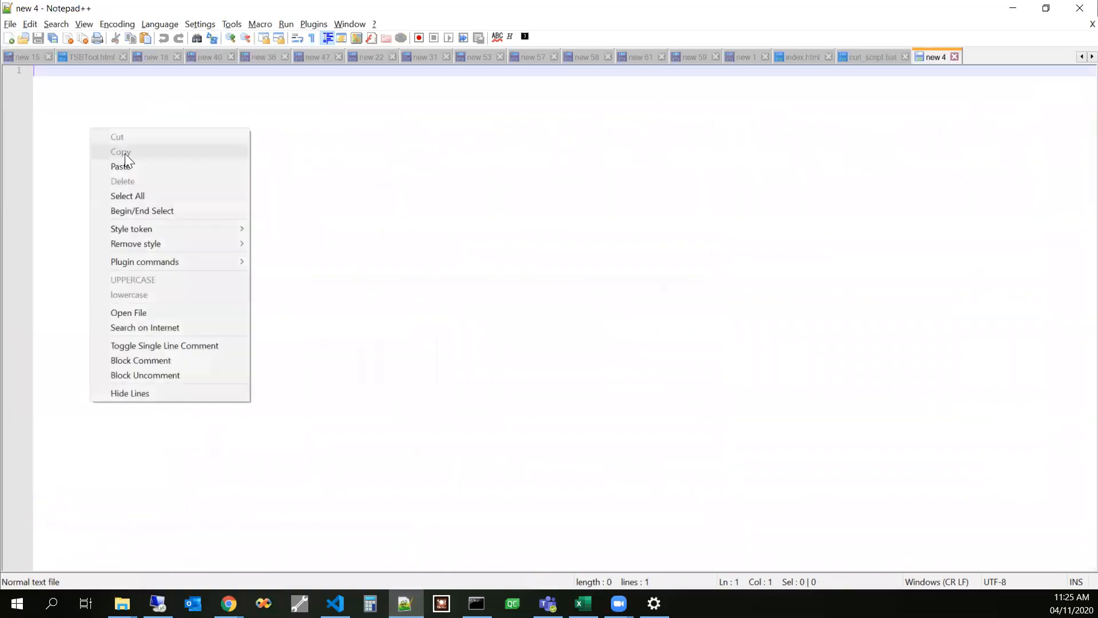
{"action": "left_click", "coordinate": [131, 164]}
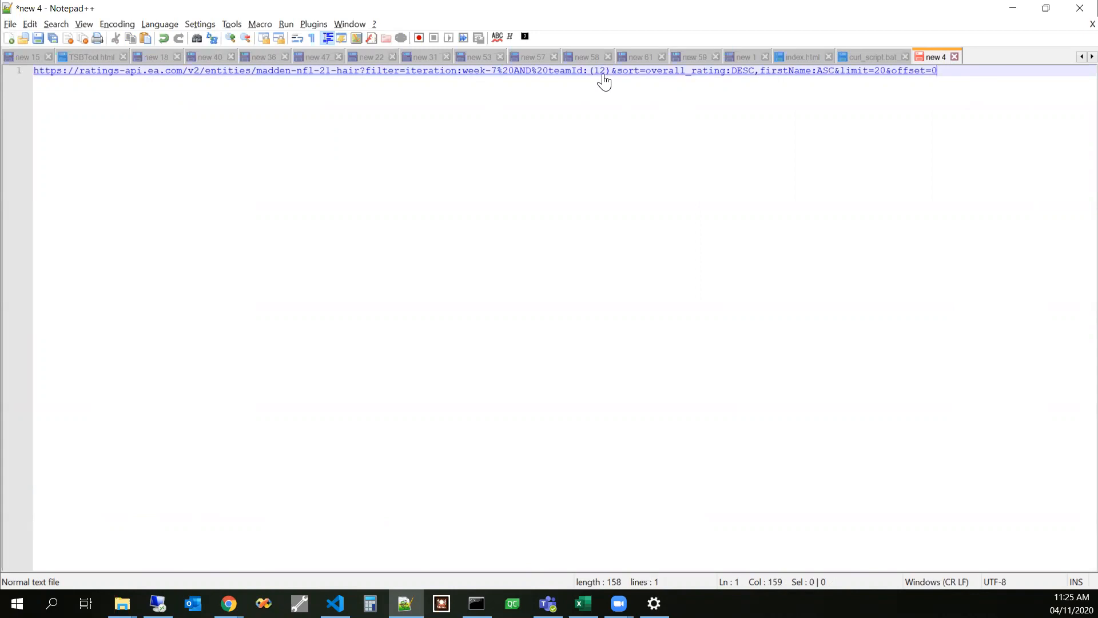
Step: Return to Chrome, close the developer tools, and check the curl downloads in the command prompt
{"action": "left_click", "coordinate": [1012, 10]}
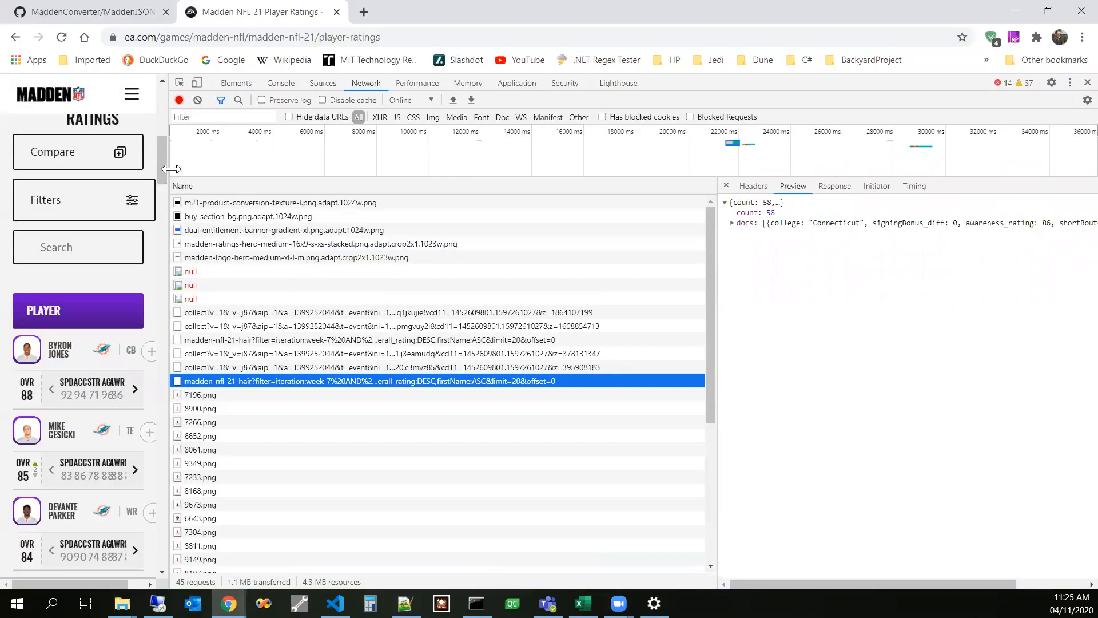
{"action": "left_click_drag", "start_coordinate": [170, 169], "coordinate": [785, 169]}
{"action": "left_click", "coordinate": [1086, 82]}
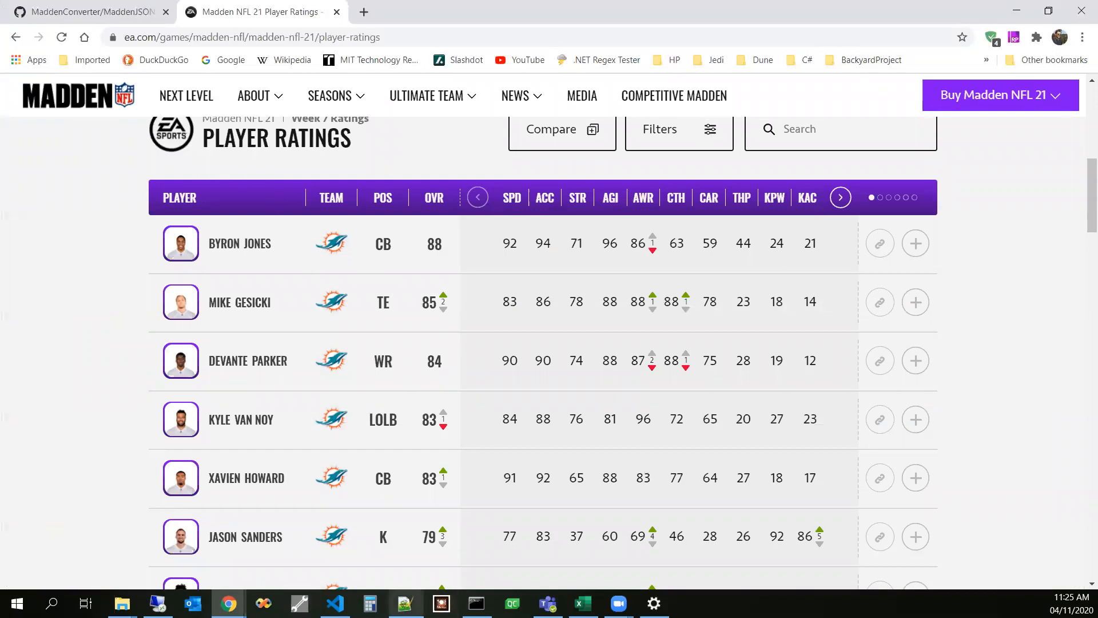
{"action": "left_click", "coordinate": [476, 603]}
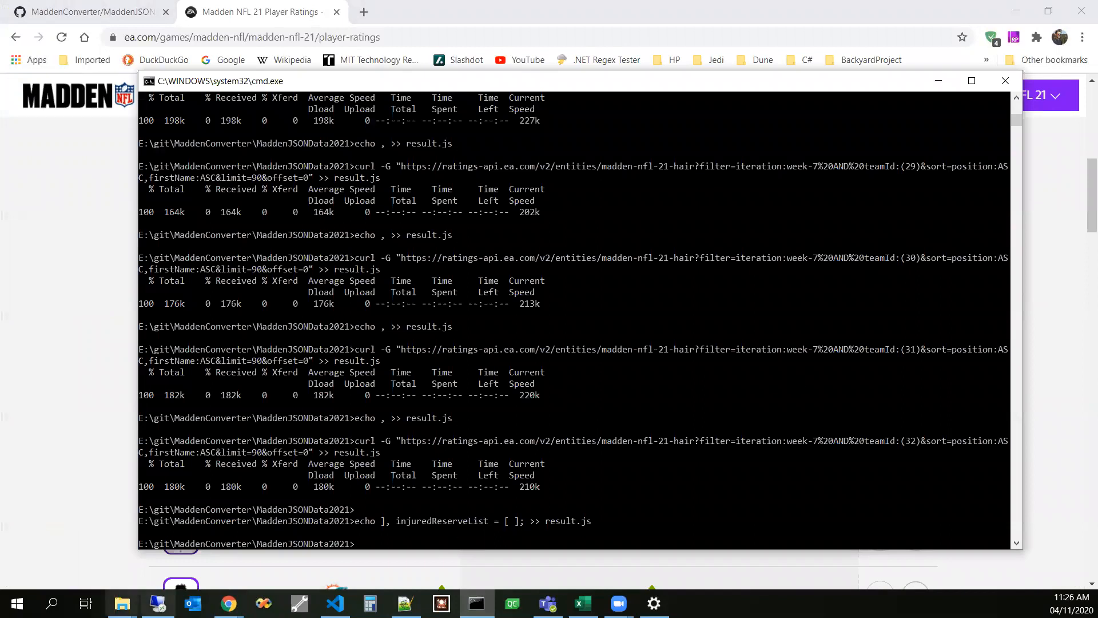
Step: Open result.js from the MaddenJSONData2021 folder in Notepad++
{"action": "mouse_move", "coordinate": [122, 604]}
{"action": "left_click", "coordinate": [102, 548]}
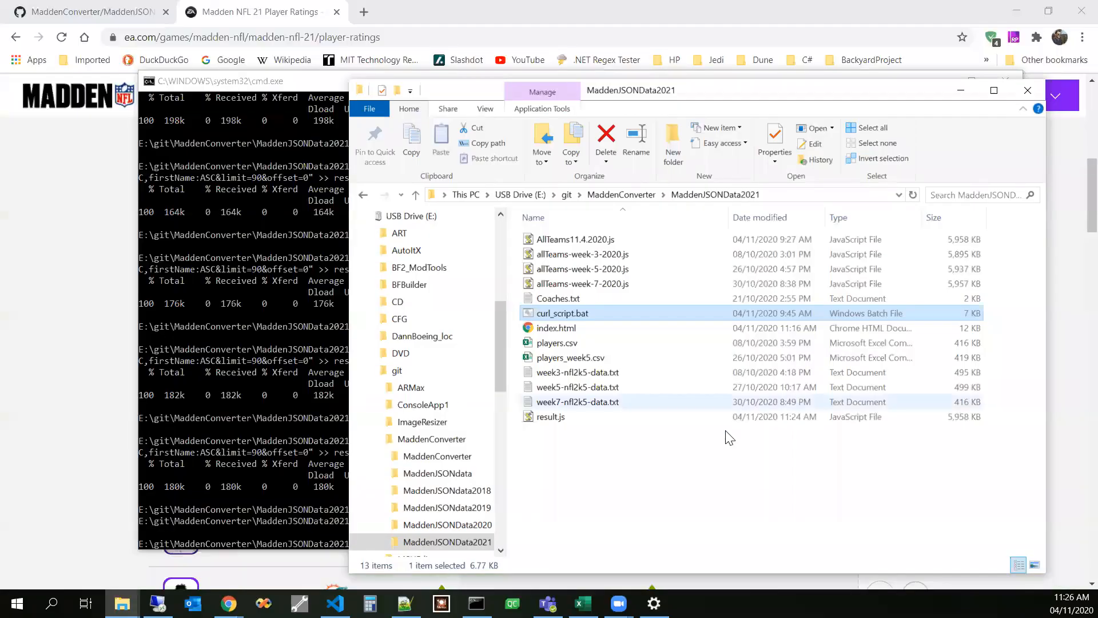
{"action": "left_click", "coordinate": [551, 417]}
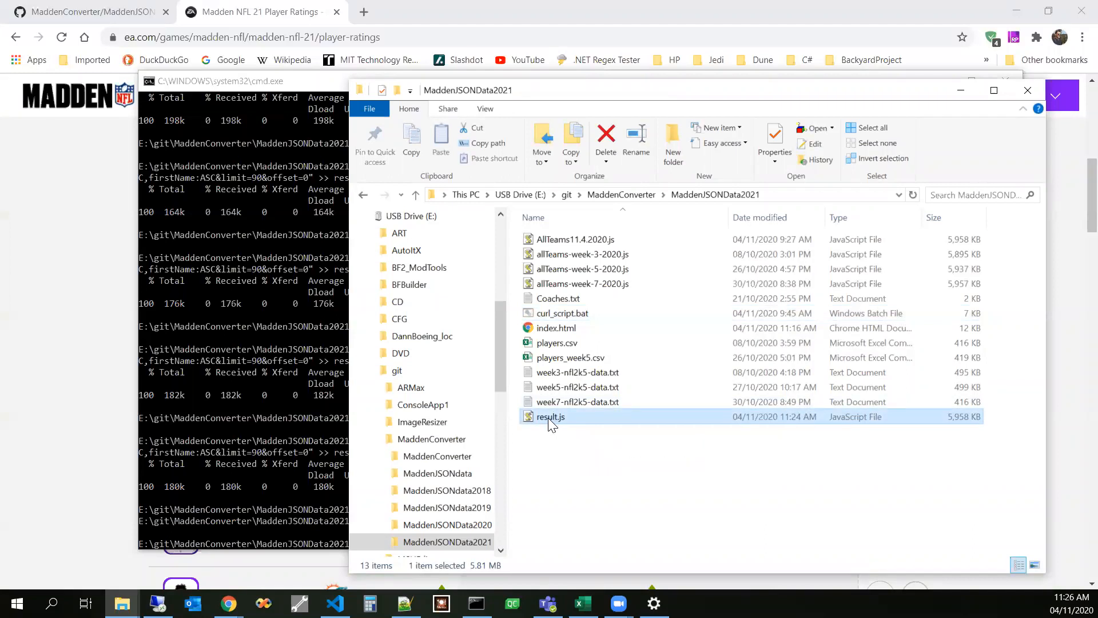
{"action": "right_click", "coordinate": [548, 418]}
{"action": "left_click", "coordinate": [597, 214]}
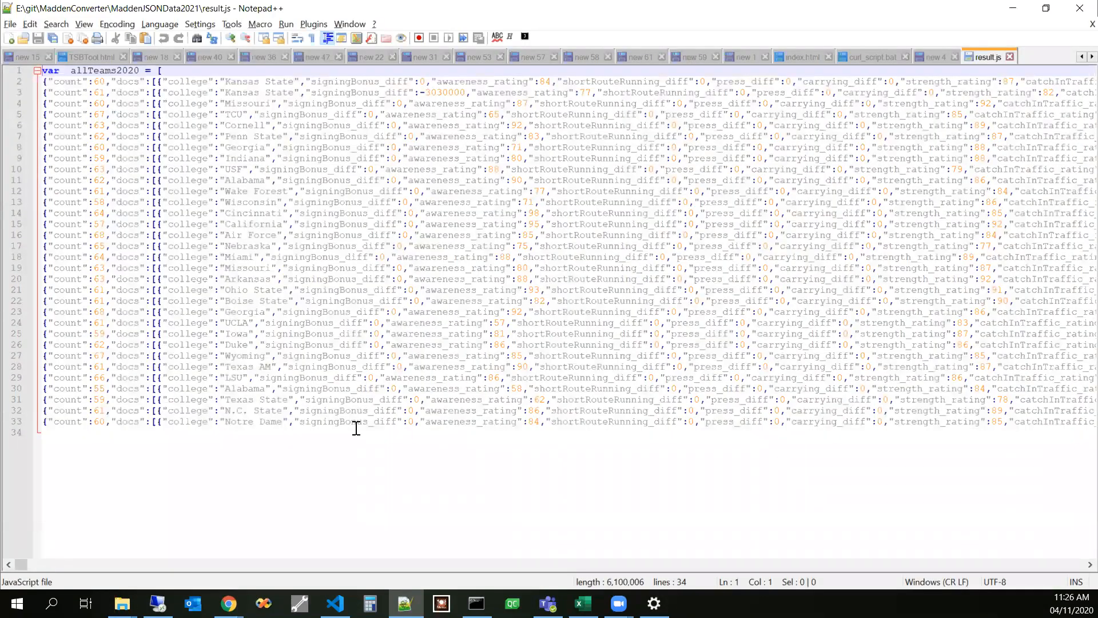
Step: Move the closing "], injuredReserveList = [ ];" of result.js onto its own line, then save and close the file
{"action": "left_click", "coordinate": [395, 422]}
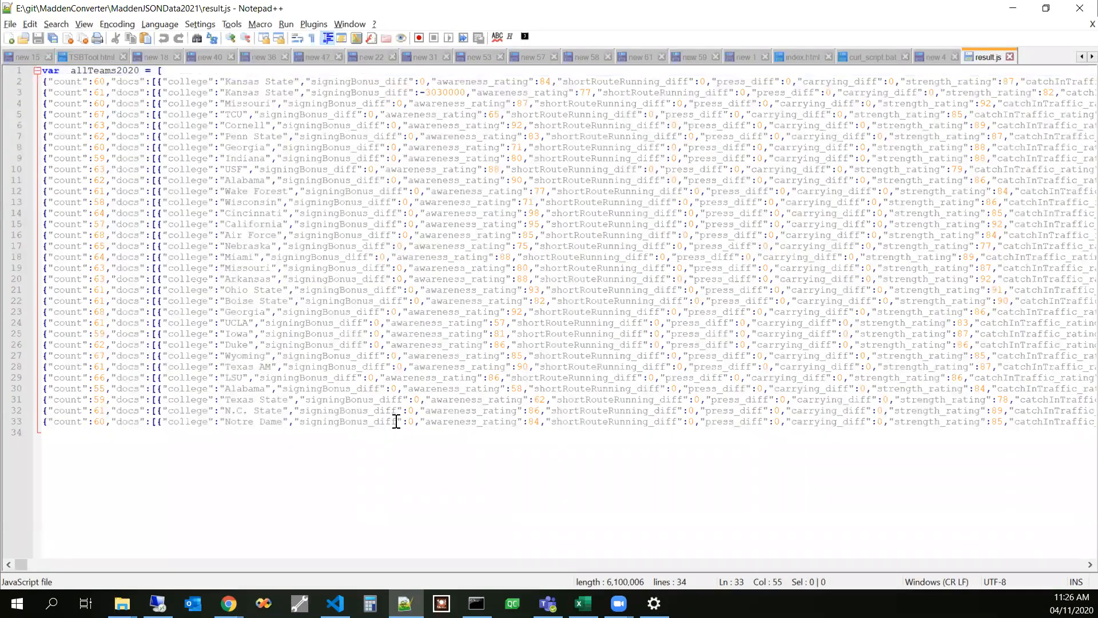
{"action": "key", "text": "End"}
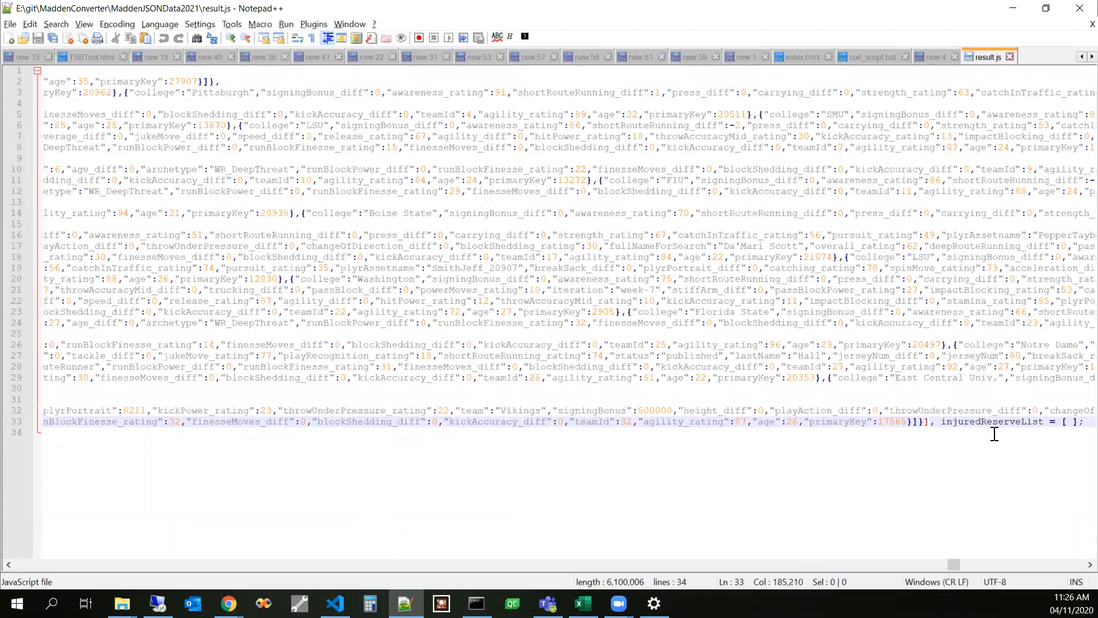
{"action": "key", "text": "Return"}
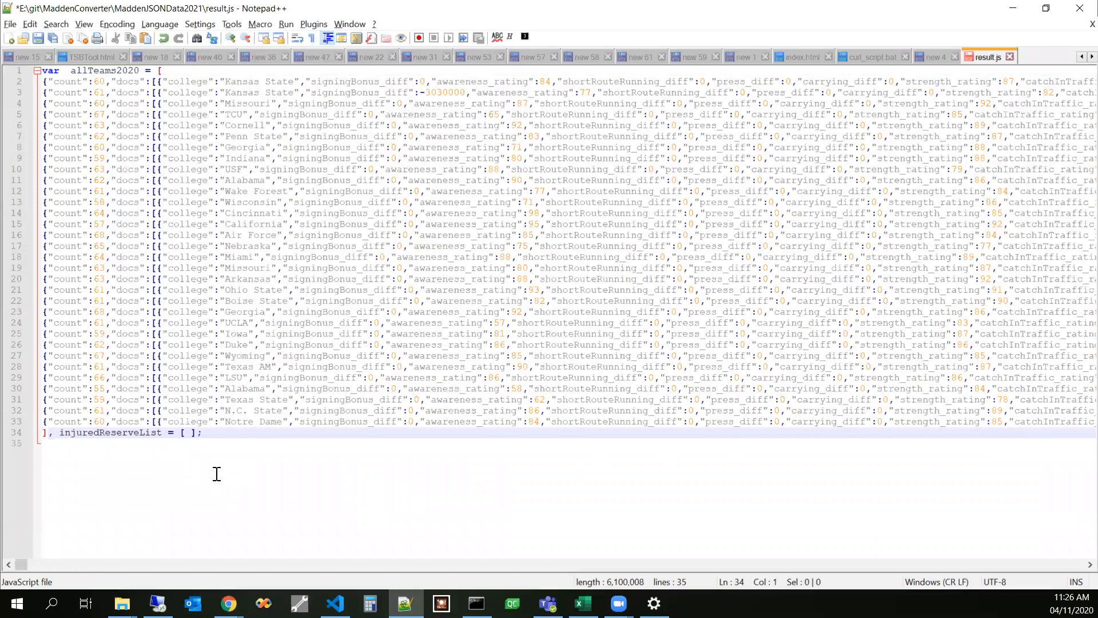
{"action": "key", "text": "ctrl+s"}
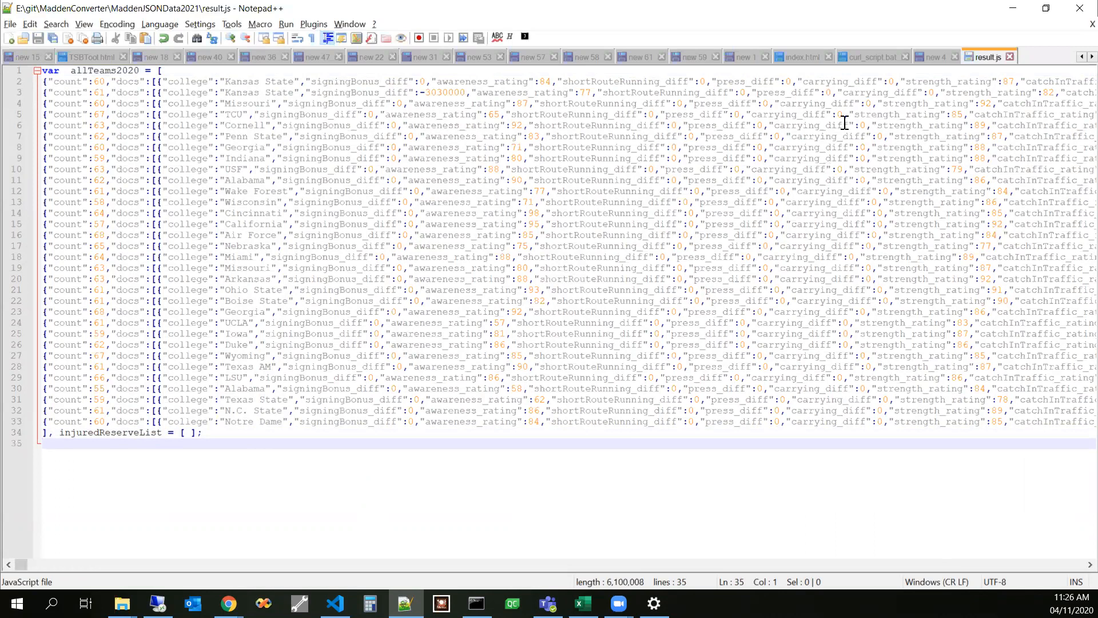
{"action": "double_click", "coordinate": [112, 432]}
{"action": "left_click", "coordinate": [199, 442]}
{"action": "left_click", "coordinate": [1011, 57]}
{"action": "left_click", "coordinate": [1012, 8]}
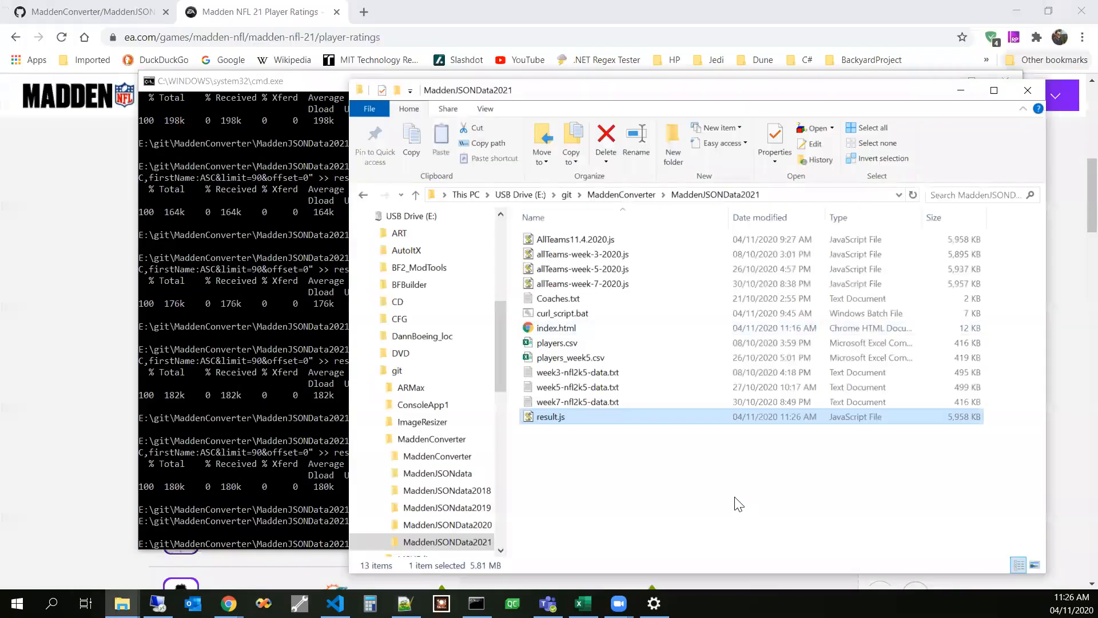
Step: Open index.html from the MaddenJSONData2021 folder for editing in Notepad++
{"action": "left_click", "coordinate": [698, 474]}
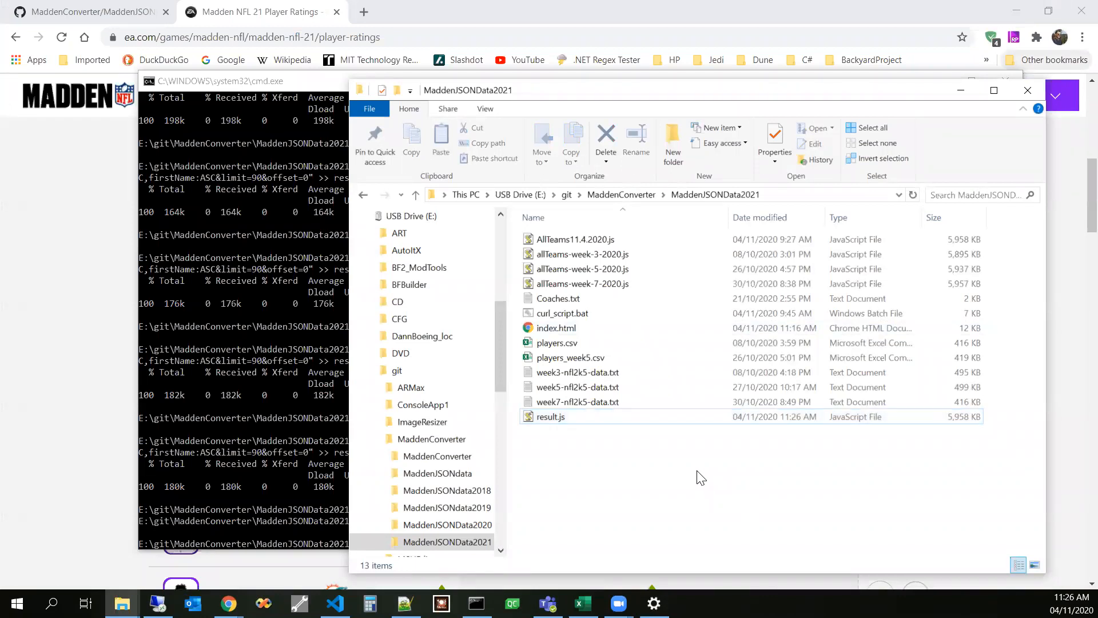
{"action": "left_click", "coordinate": [557, 335]}
{"action": "right_click", "coordinate": [558, 331]}
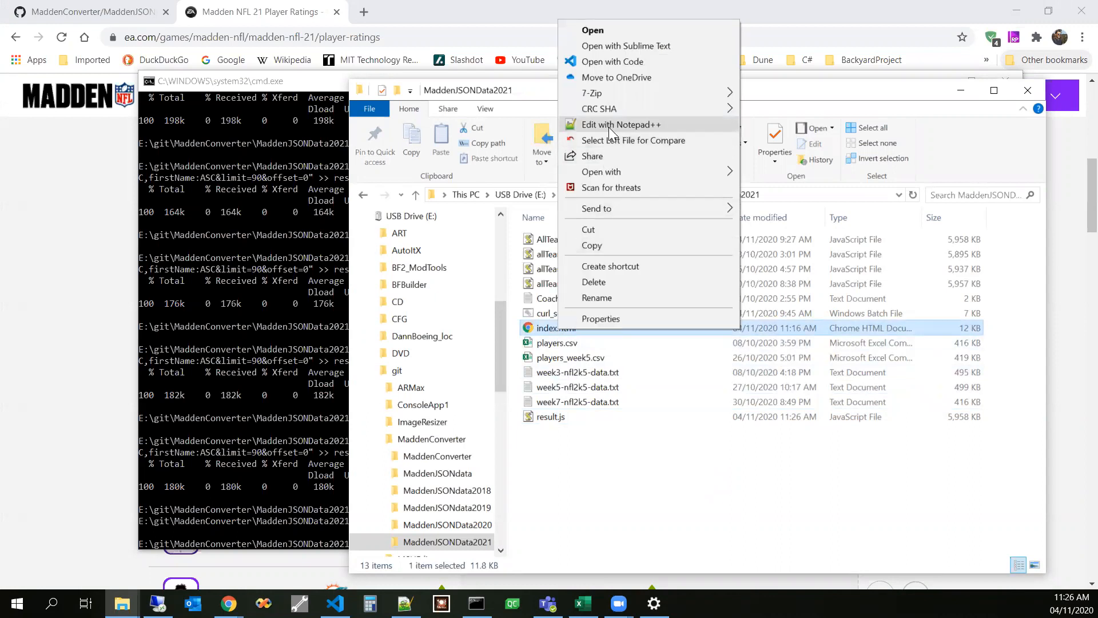
{"action": "left_click", "coordinate": [552, 433]}
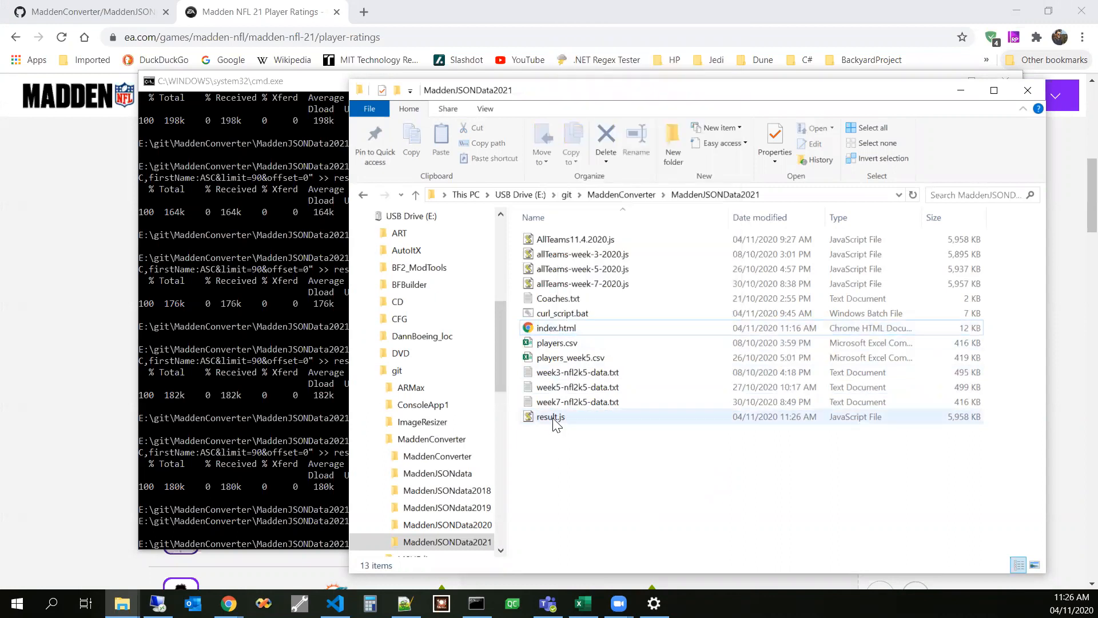
{"action": "left_click", "coordinate": [552, 417]}
{"action": "right_click", "coordinate": [565, 331]}
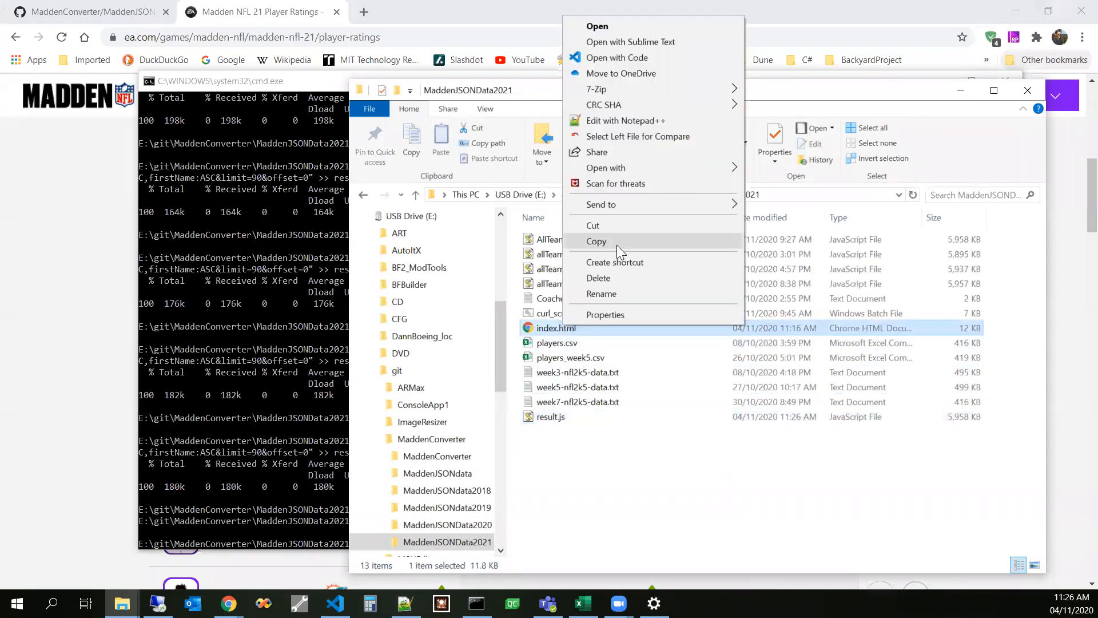
{"action": "left_click", "coordinate": [635, 121]}
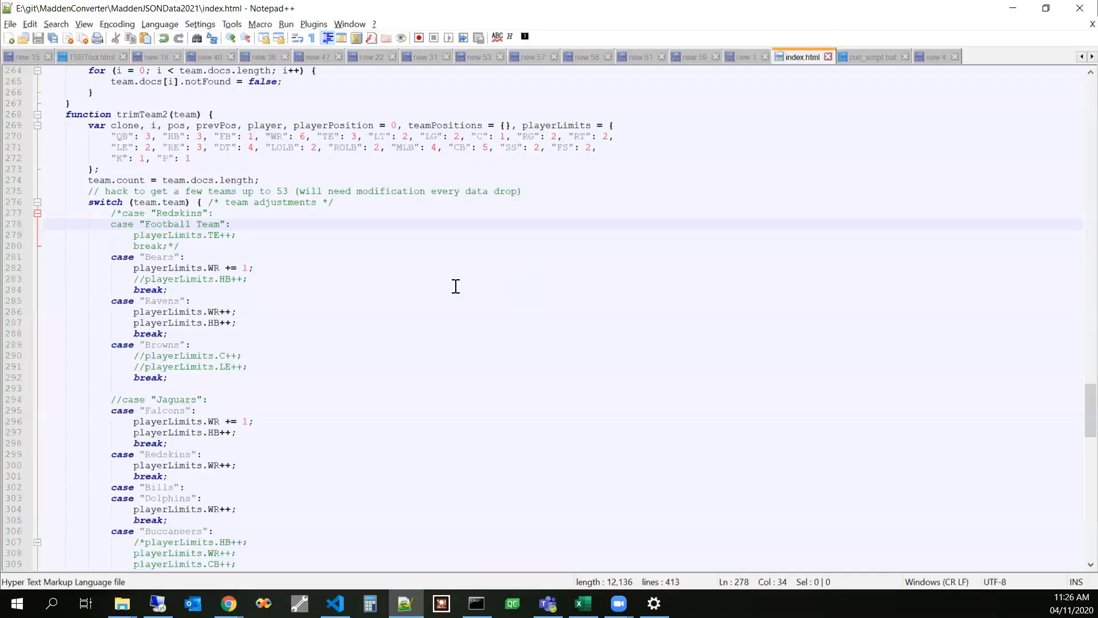
Step: Check which data file the script tag near the beginning of index.html loads, and return to the folder
{"action": "scroll", "coordinate": [1075, 364], "scroll_direction": "up", "scroll_amount": 20}
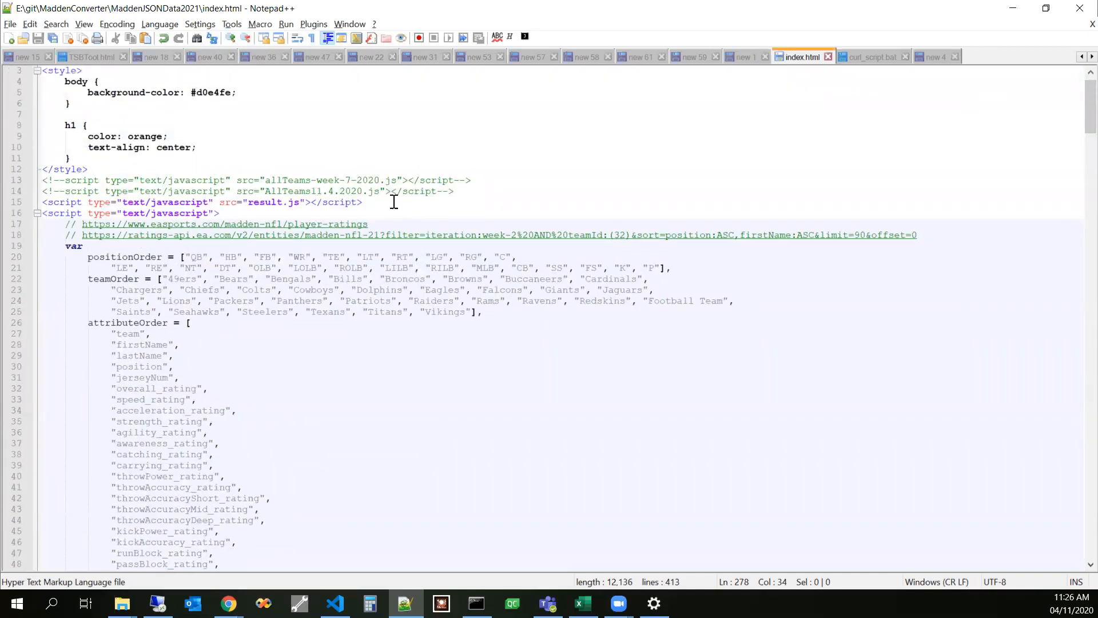
{"action": "left_click_drag", "start_coordinate": [413, 205], "coordinate": [14, 204]}
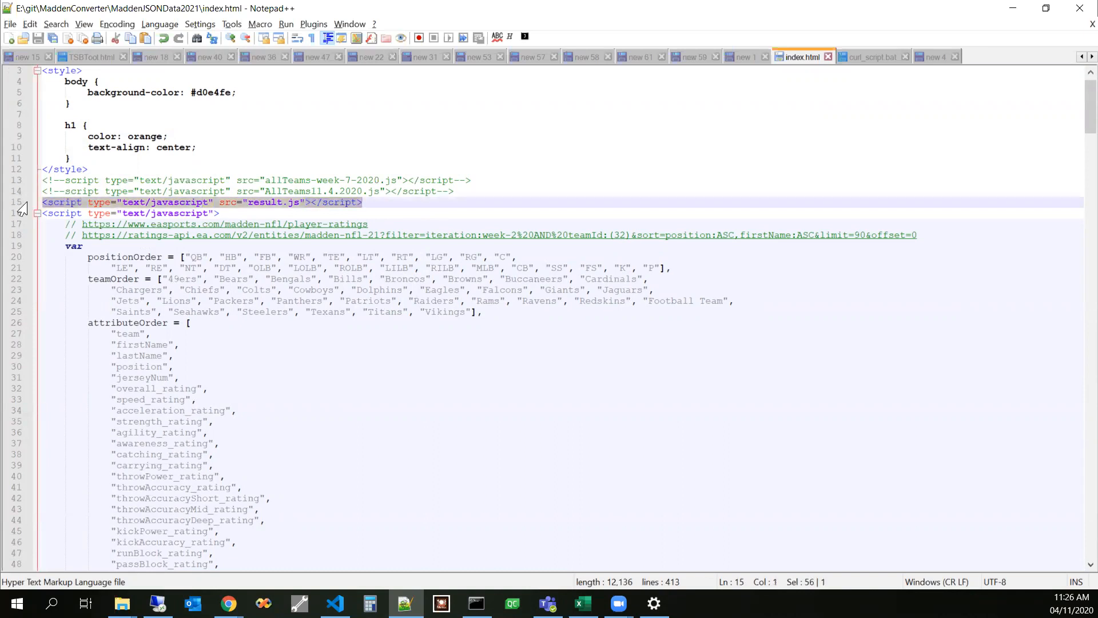
{"action": "left_click", "coordinate": [400, 204]}
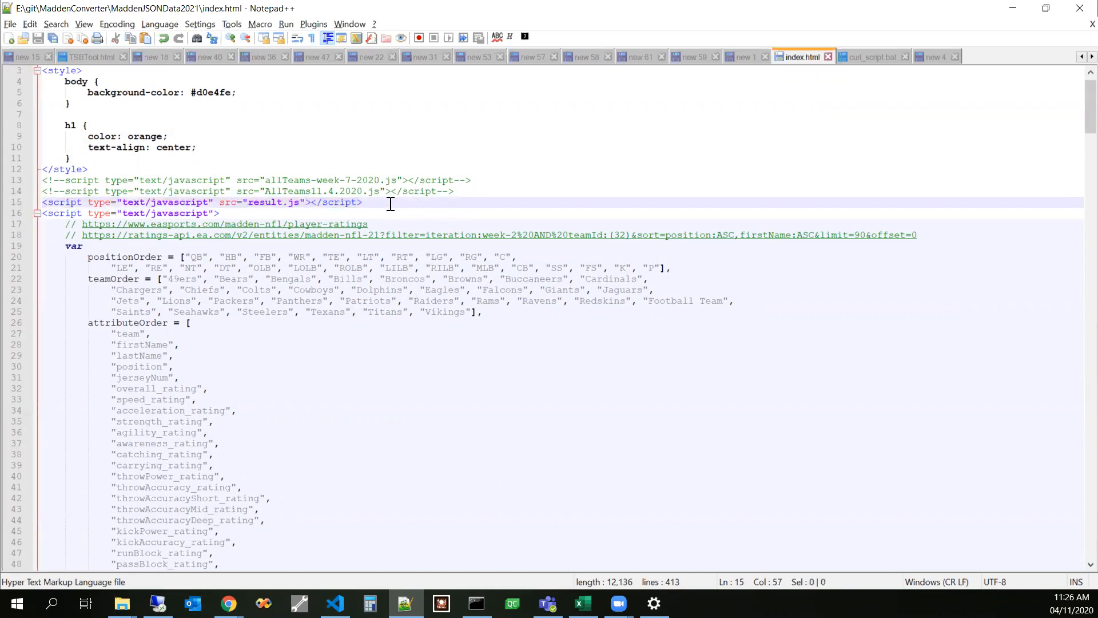
{"action": "left_click_drag", "start_coordinate": [250, 203], "coordinate": [308, 203]}
{"action": "left_click", "coordinate": [389, 206]}
{"action": "left_click_drag", "start_coordinate": [412, 204], "coordinate": [35, 213]}
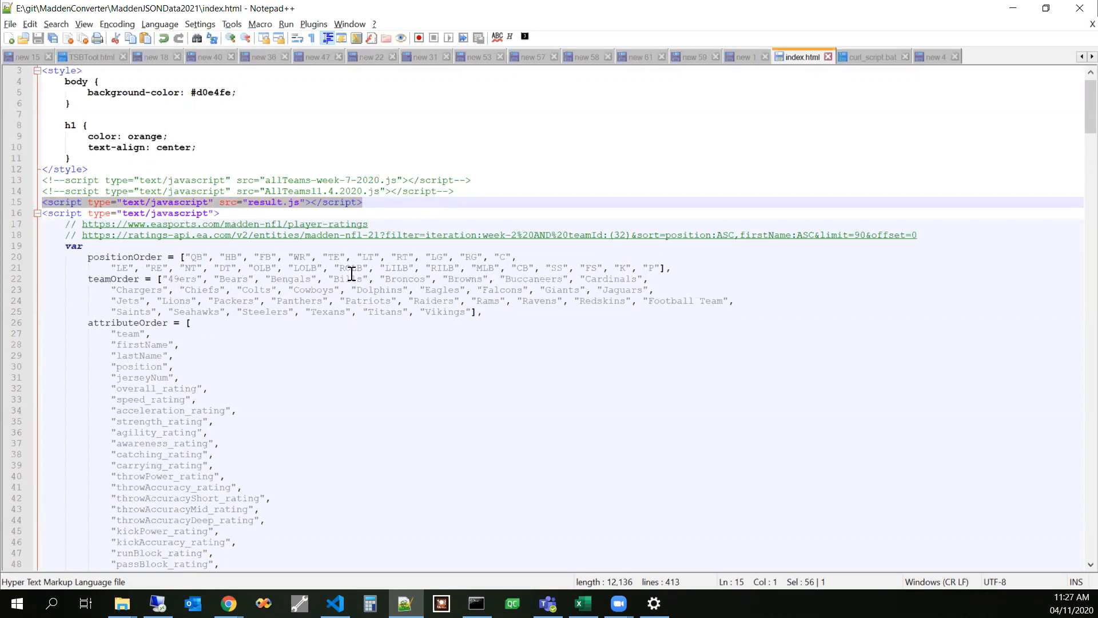
{"action": "left_click", "coordinate": [370, 344]}
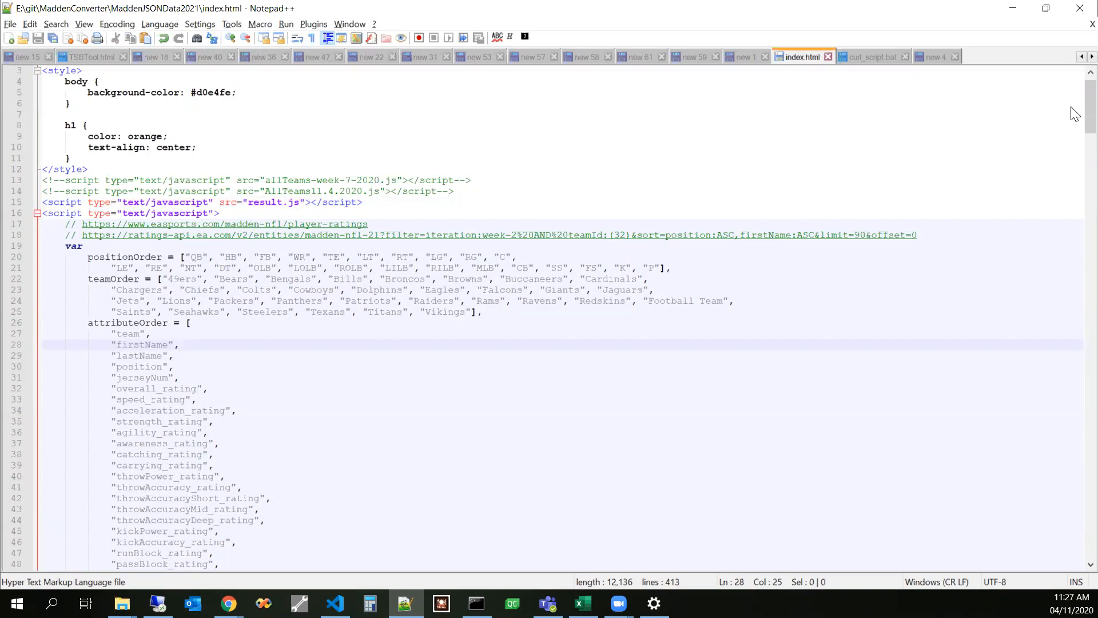
{"action": "left_click", "coordinate": [1014, 21]}
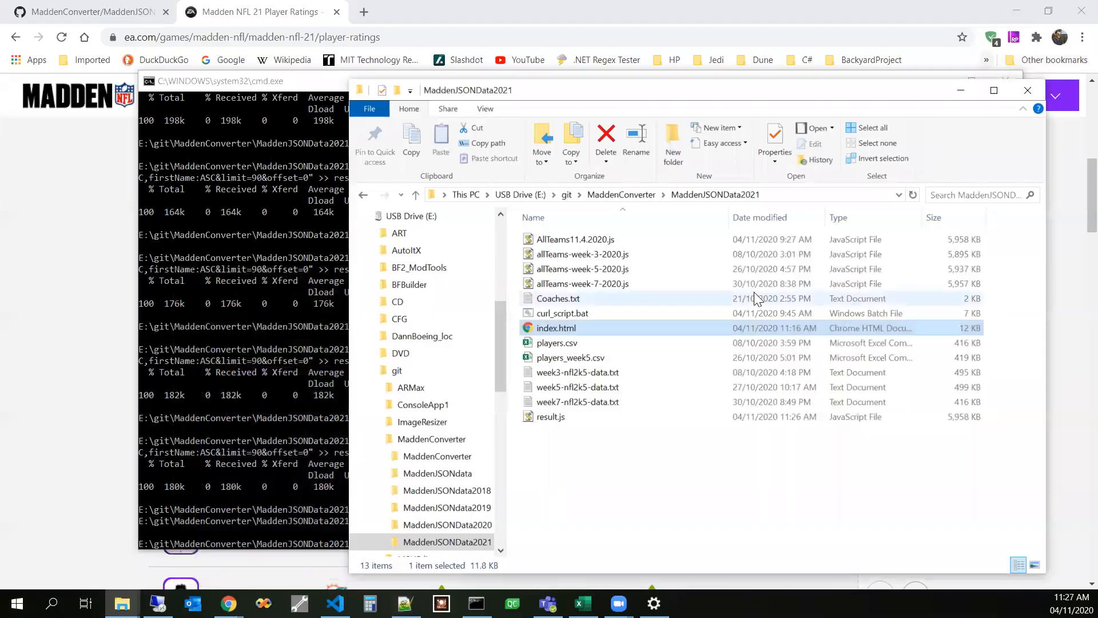
Step: Open index.html in Chrome and copy its entire player listing into a new Notepad++ document
{"action": "double_click", "coordinate": [540, 328]}
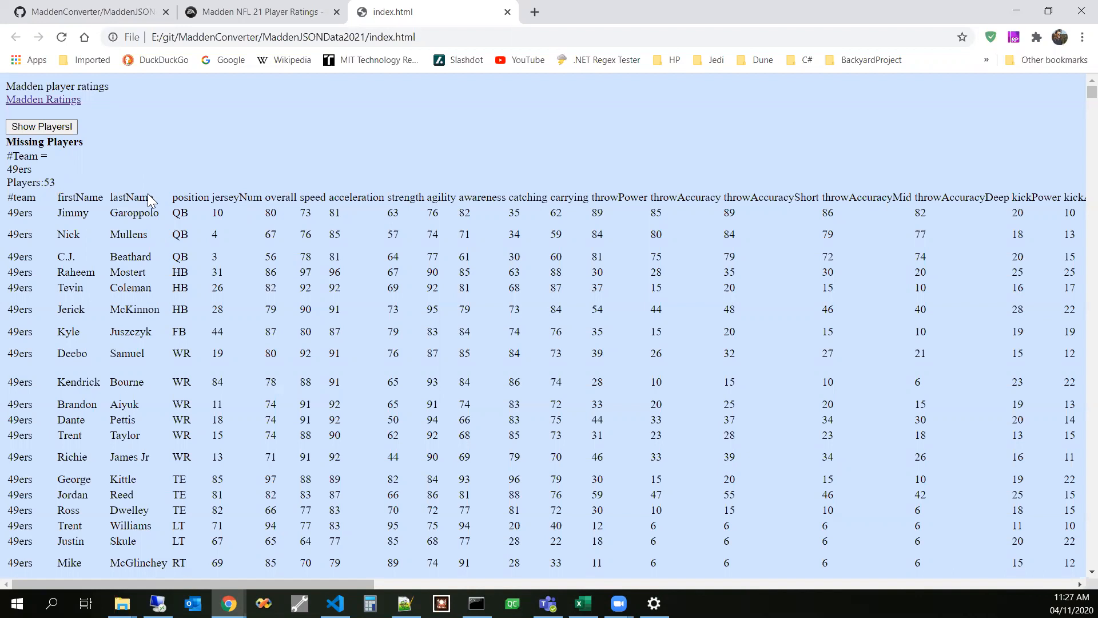
{"action": "key", "text": "ctrl+a"}
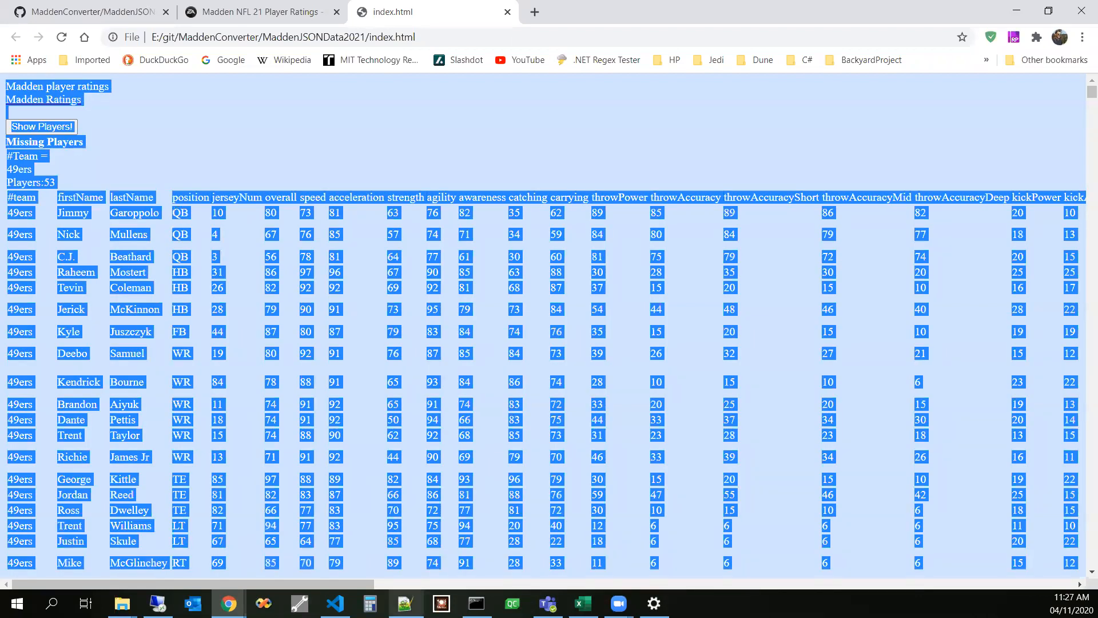
{"action": "left_click", "coordinate": [405, 604]}
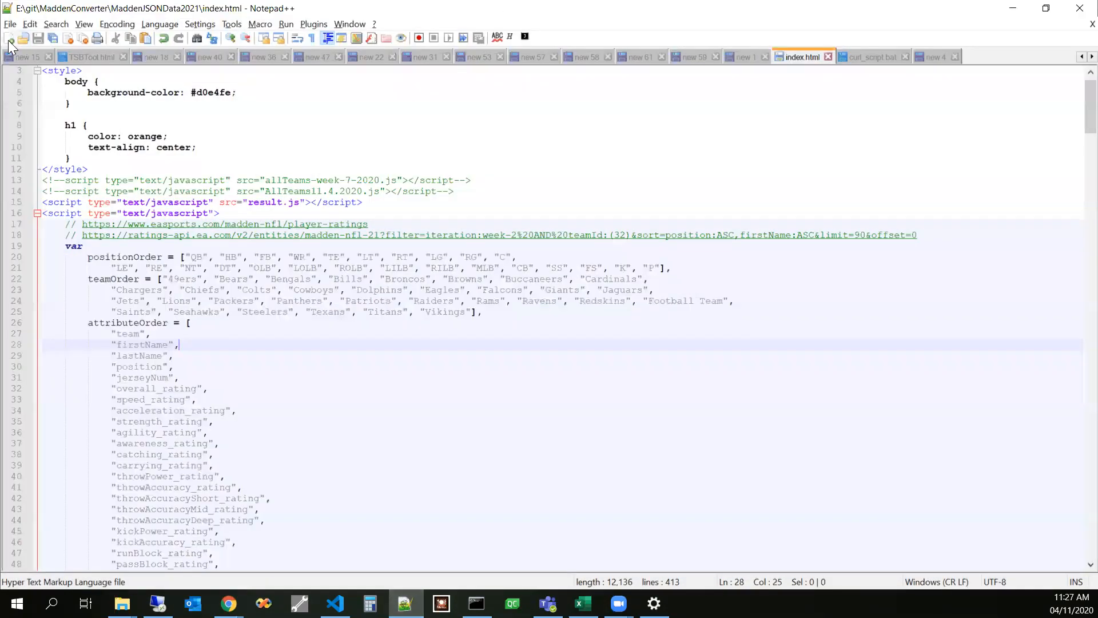
{"action": "left_click", "coordinate": [8, 39]}
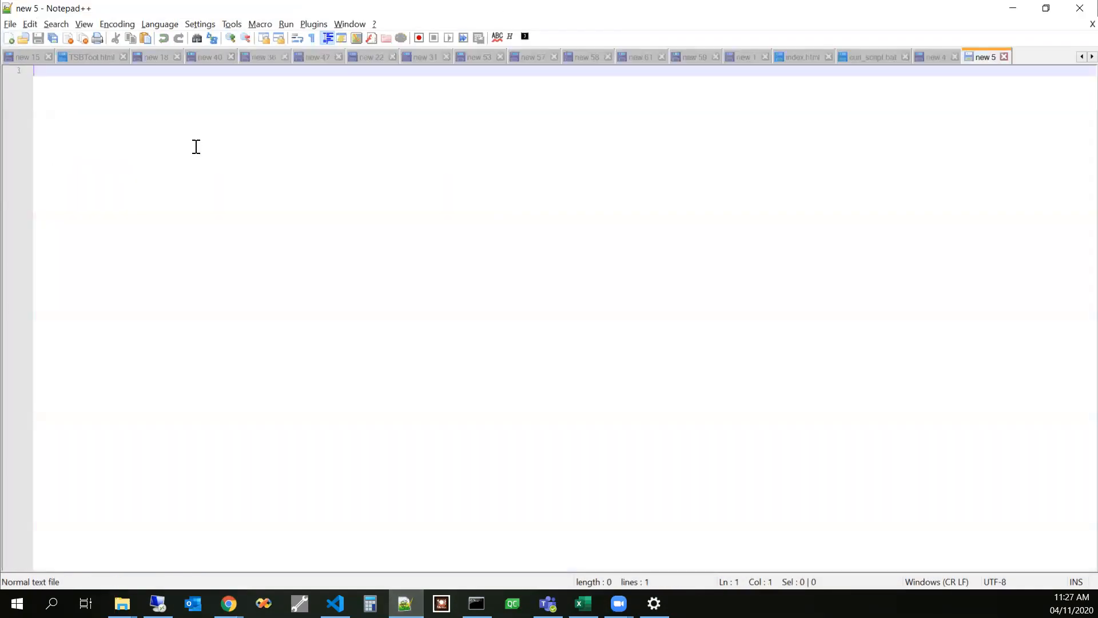
{"action": "key", "text": "ctrl+v"}
{"action": "left_click", "coordinate": [404, 146]}
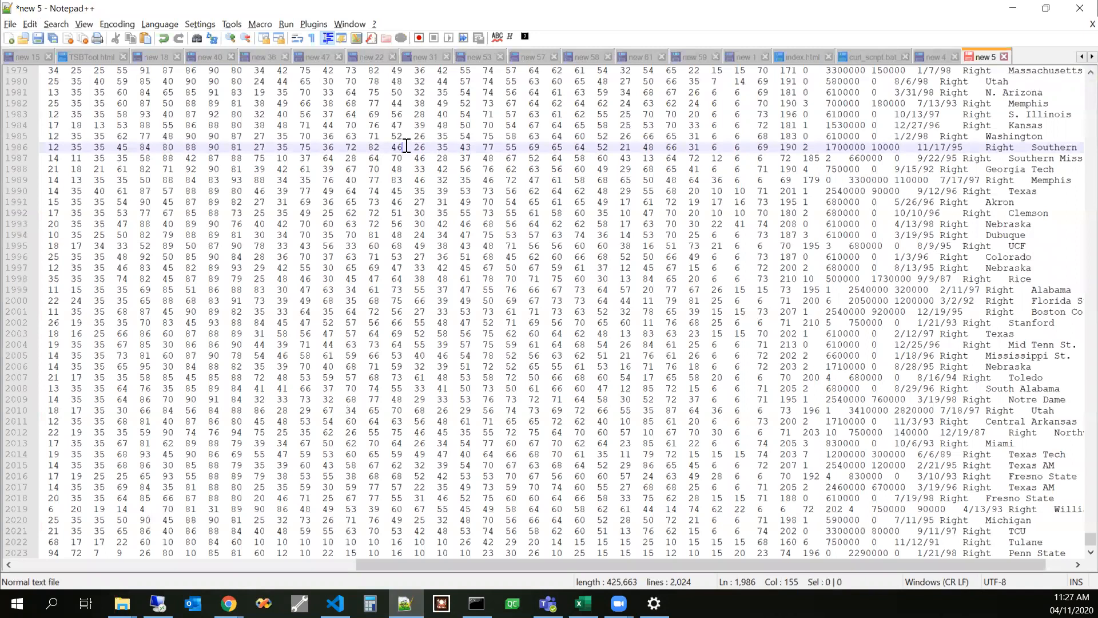
Step: Find all occurrences of "Players:" in the pasted ratings document
{"action": "key", "text": "Home"}
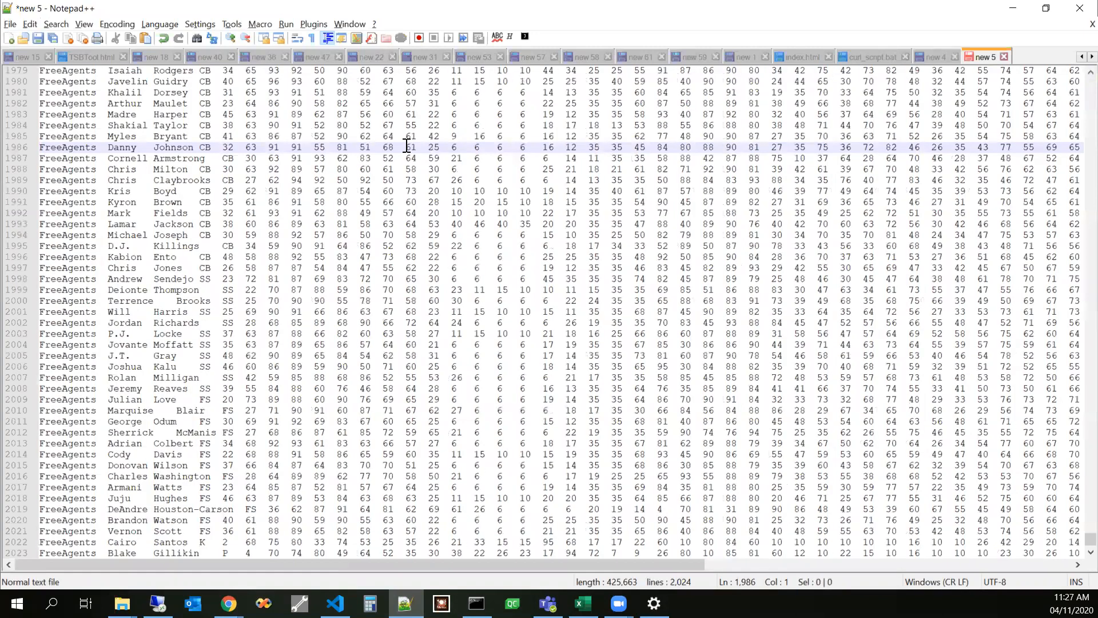
{"action": "key", "text": "ctrl+Home"}
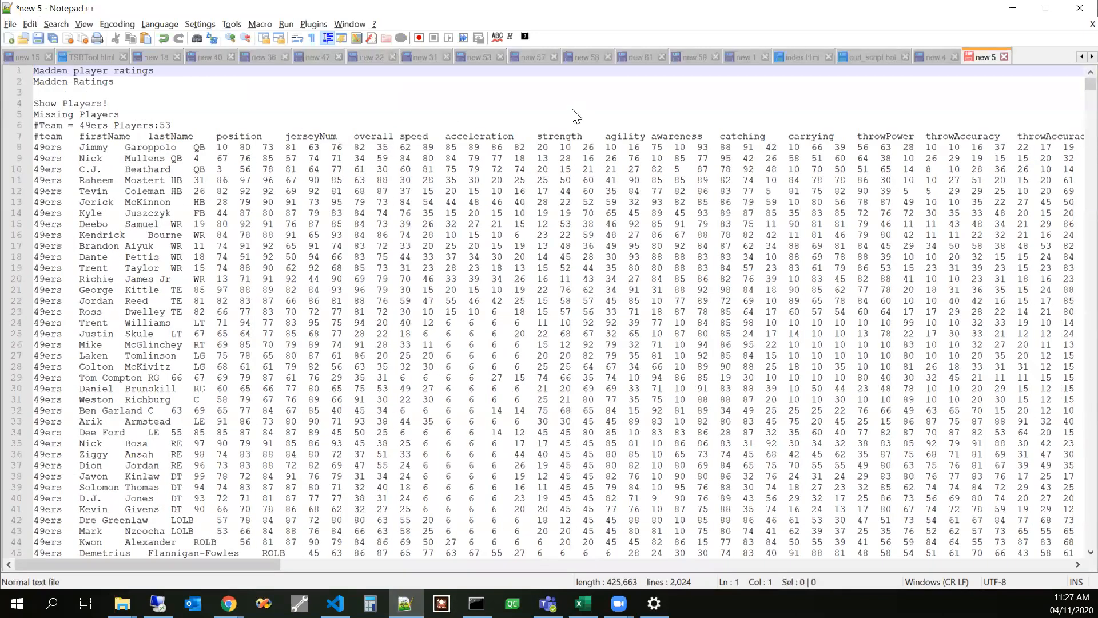
{"action": "left_click", "coordinate": [254, 105]}
{"action": "left_click_drag", "start_coordinate": [115, 126], "coordinate": [160, 126]}
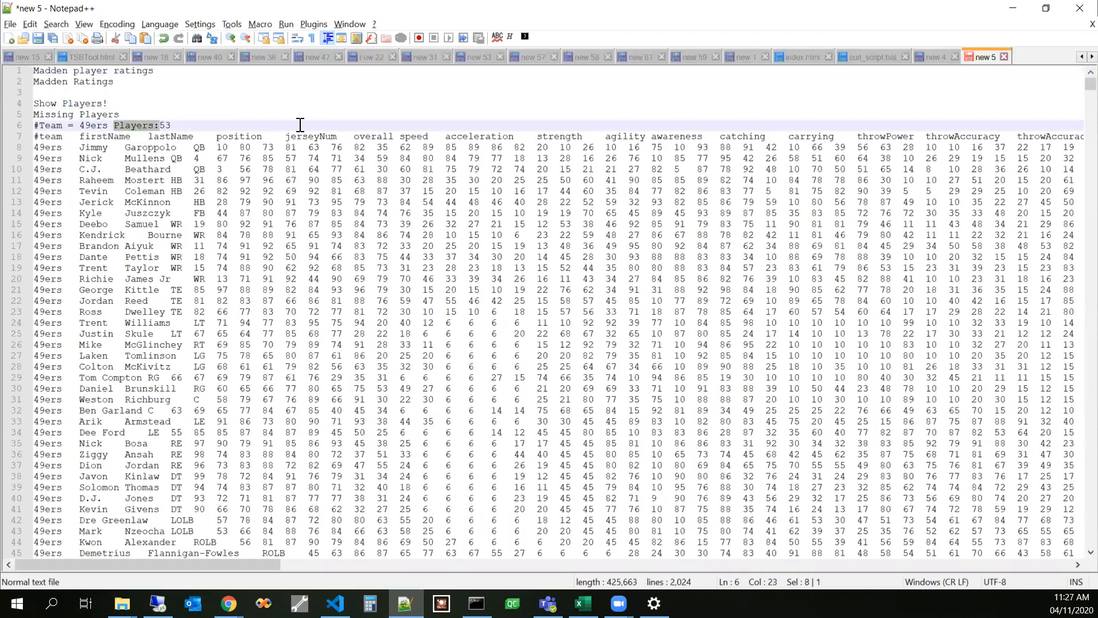
{"action": "key", "text": "ctrl+f"}
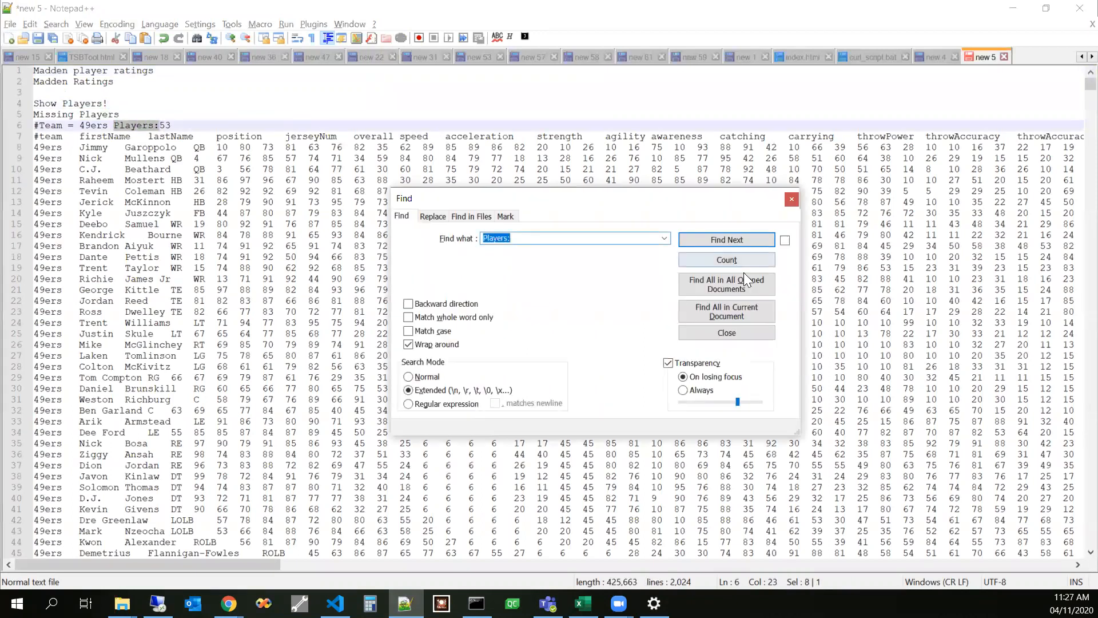
{"action": "left_click", "coordinate": [743, 309]}
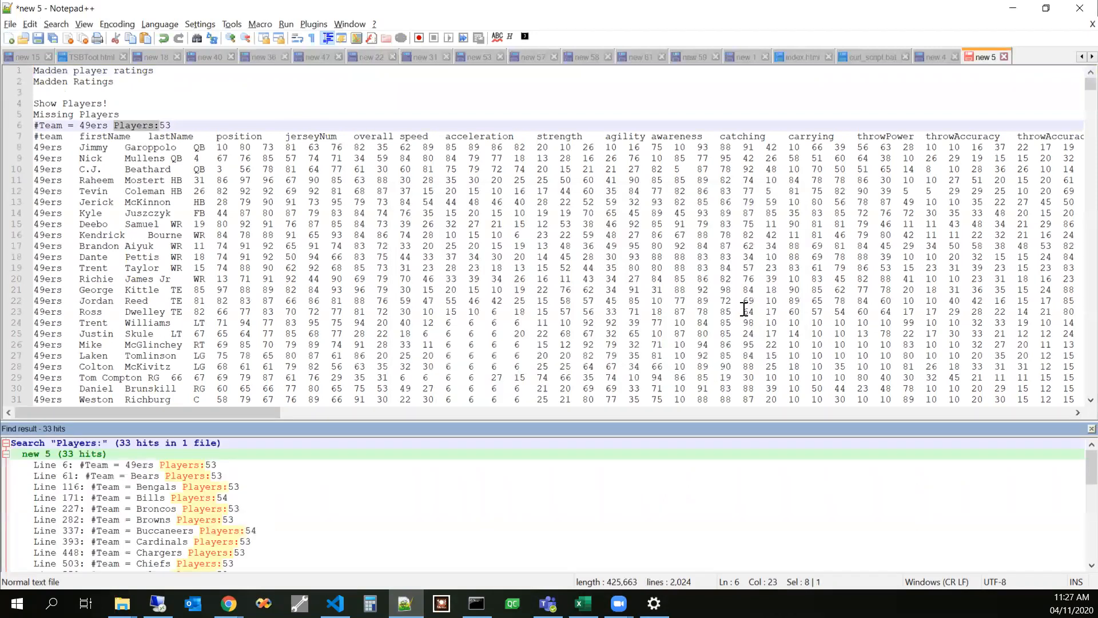
Step: Enlarge the search results and examine each team's player count for rosters that differ from 53
{"action": "left_click", "coordinate": [252, 475]}
{"action": "left_click_drag", "start_coordinate": [264, 422], "coordinate": [264, 358]}
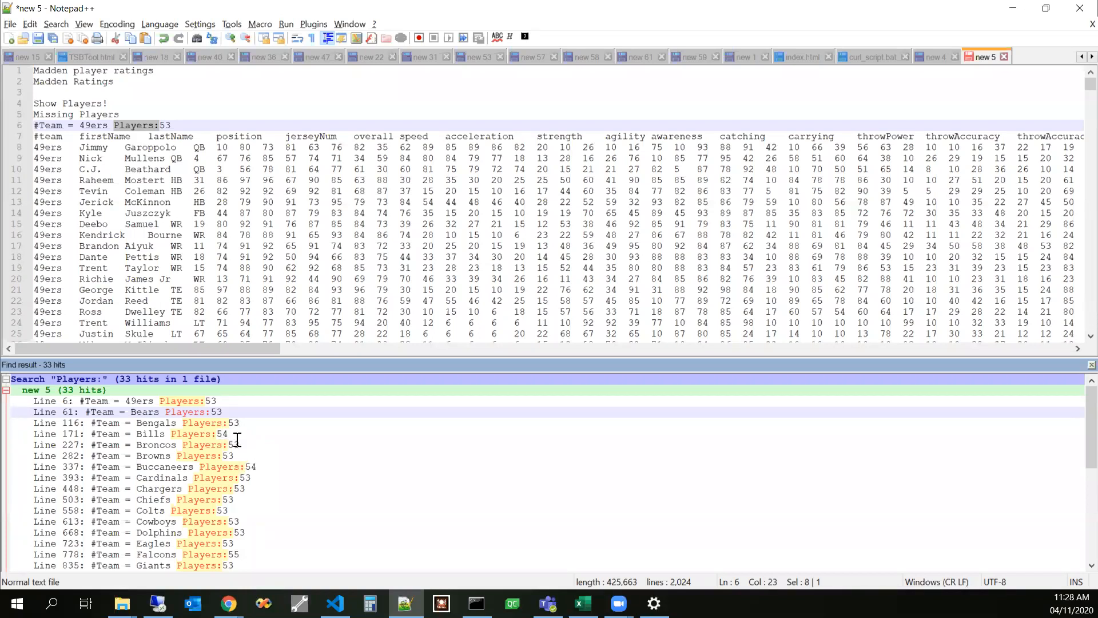
{"action": "left_click_drag", "start_coordinate": [265, 468], "coordinate": [188, 434]}
{"action": "left_click", "coordinate": [287, 478]}
{"action": "scroll", "coordinate": [287, 476], "scroll_direction": "down", "scroll_amount": 3}
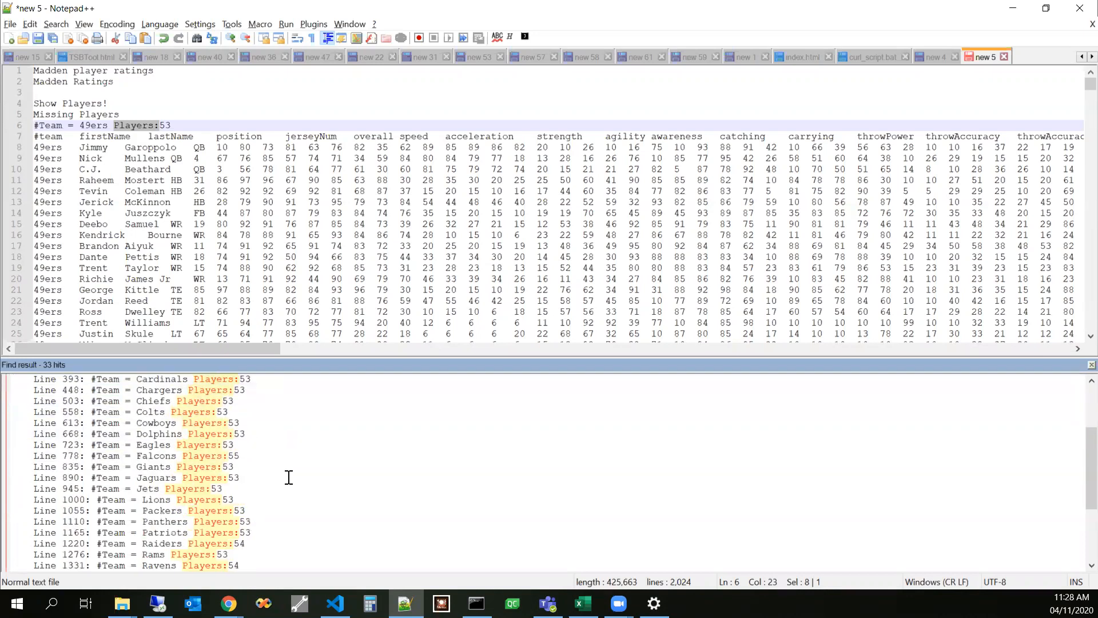
{"action": "scroll", "coordinate": [285, 474], "scroll_direction": "down", "scroll_amount": 2}
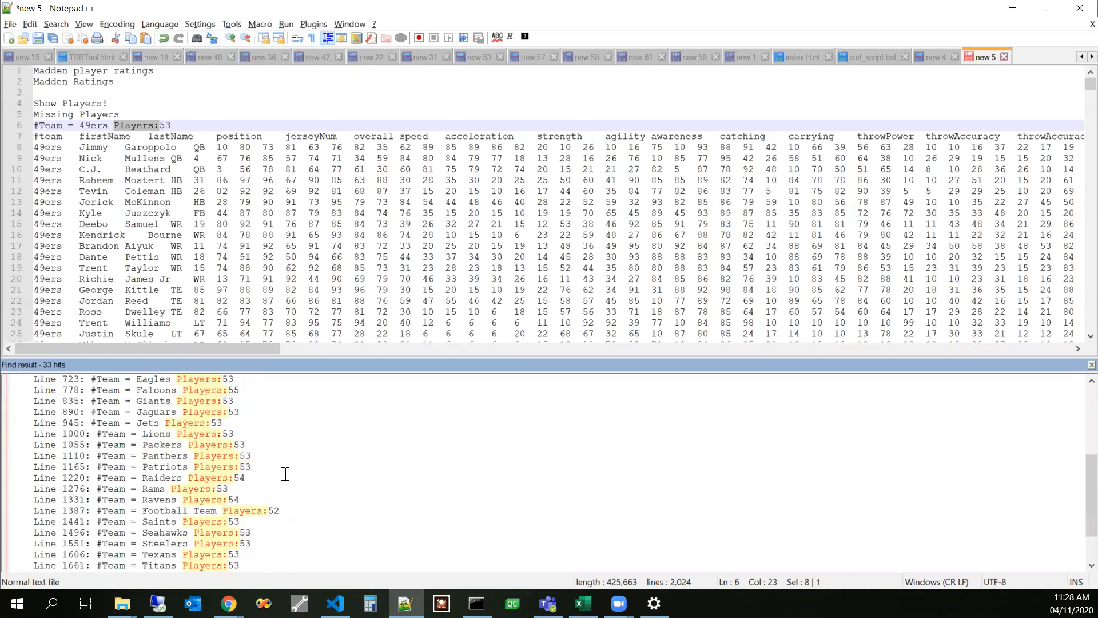
{"action": "left_click_drag", "start_coordinate": [286, 511], "coordinate": [134, 510]}
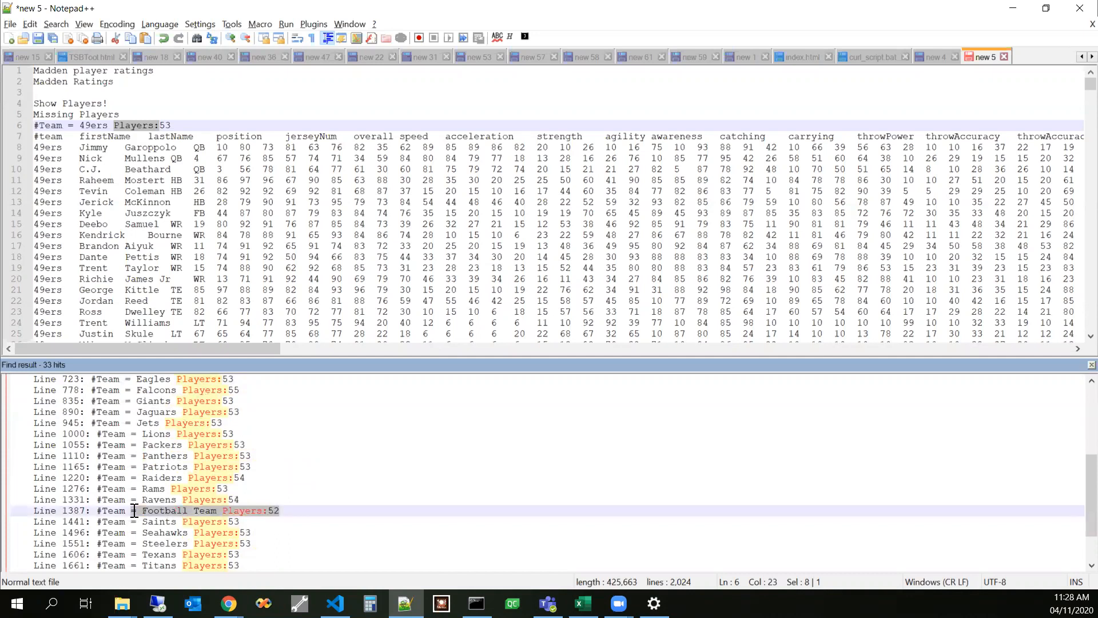
{"action": "left_click", "coordinate": [309, 501]}
{"action": "scroll", "coordinate": [327, 506], "scroll_direction": "down", "scroll_amount": 2}
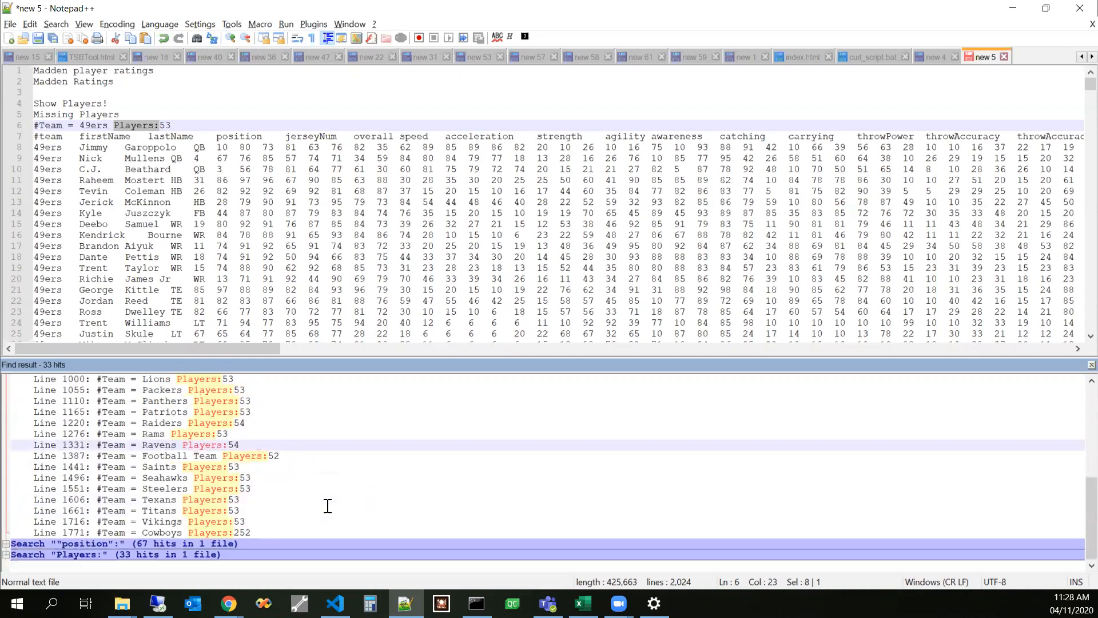
{"action": "scroll", "coordinate": [326, 505], "scroll_direction": "up", "scroll_amount": 2}
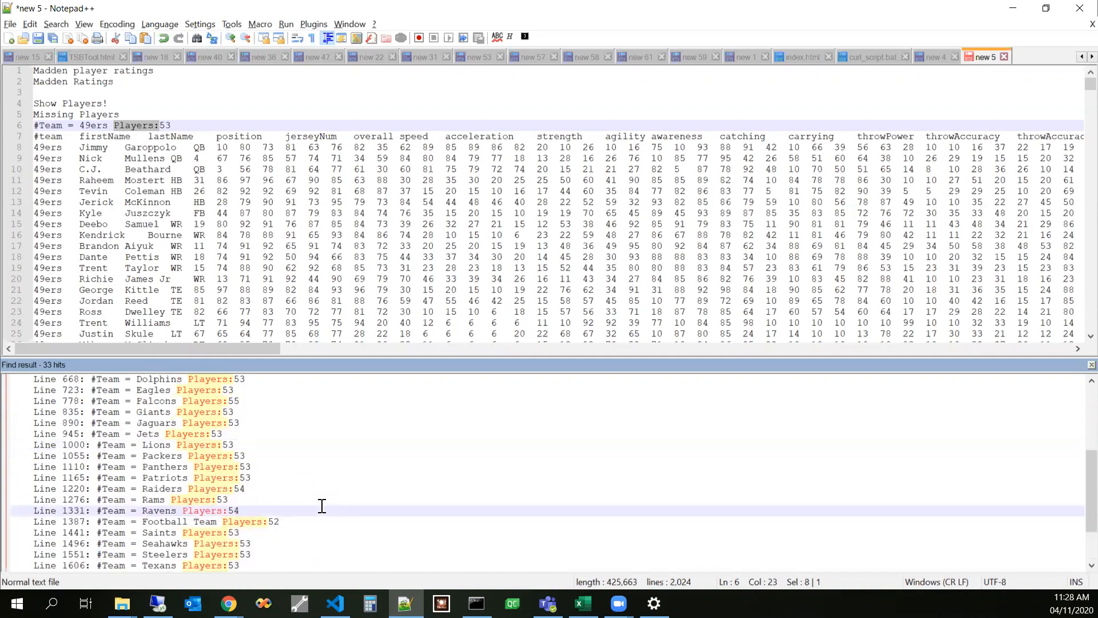
Step: Bring up the index.html source in Notepad++ and close the search results list
{"action": "left_click_drag", "start_coordinate": [292, 366], "coordinate": [281, 413]}
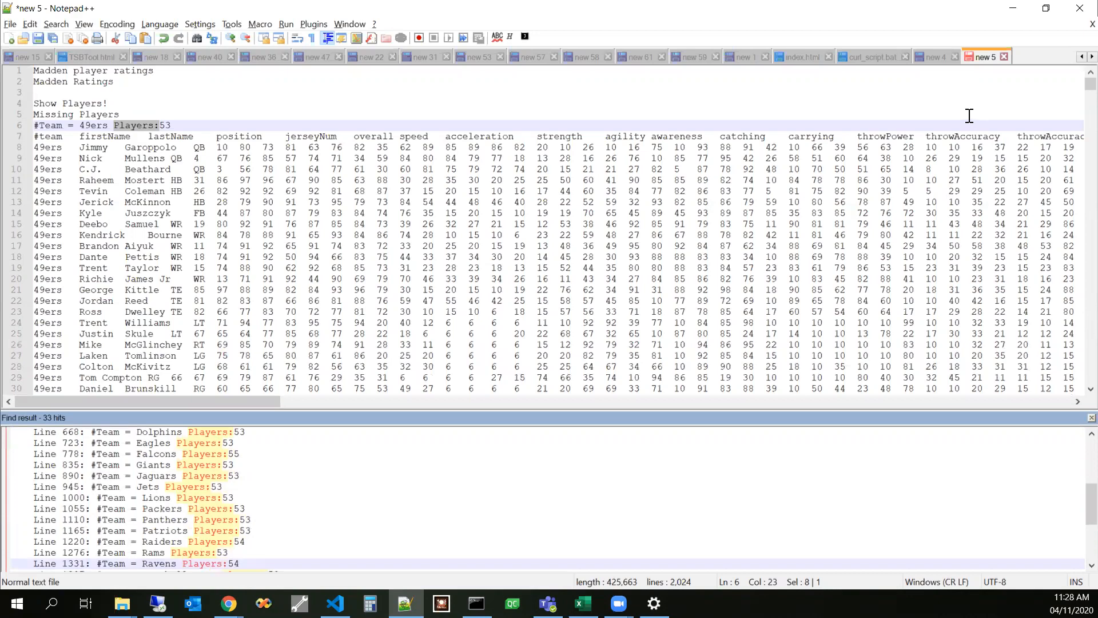
{"action": "left_click", "coordinate": [1013, 9]}
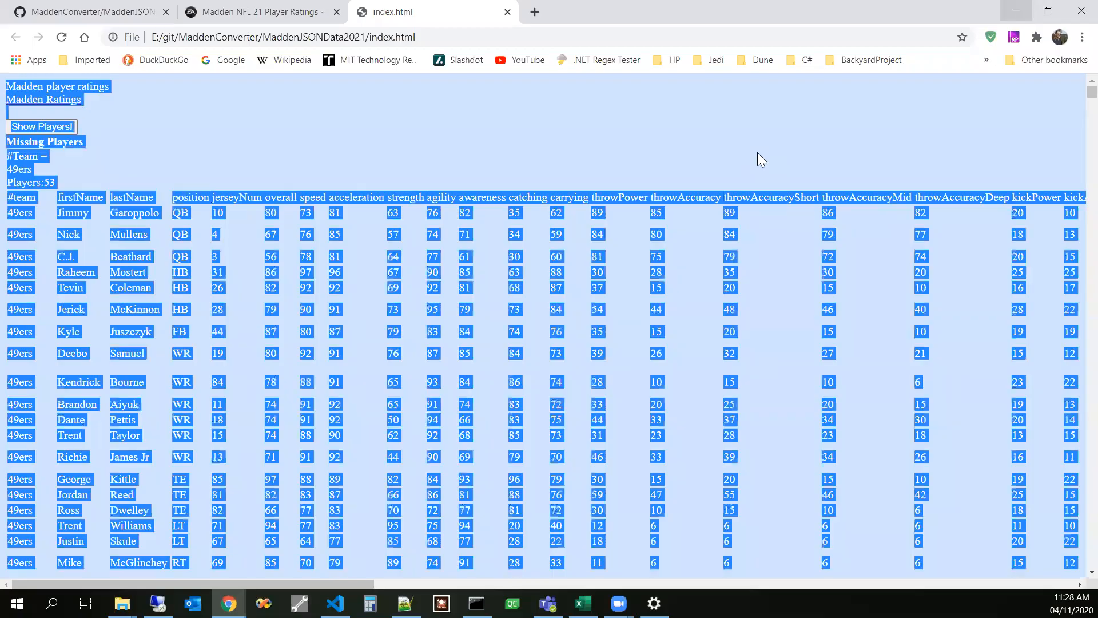
{"action": "left_click", "coordinate": [757, 153]}
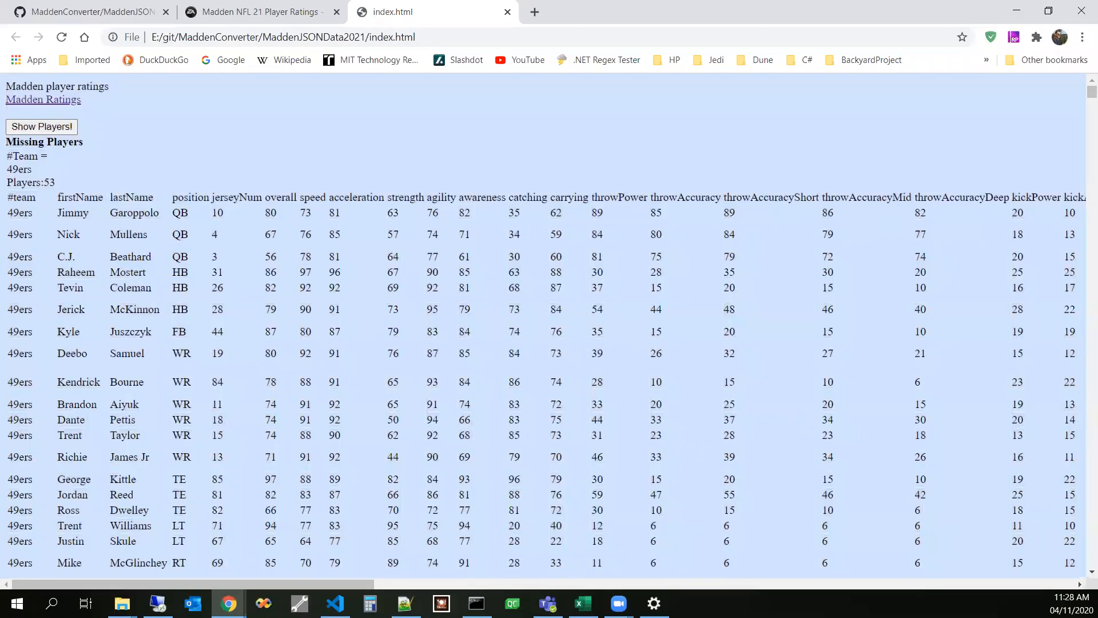
{"action": "left_click", "coordinate": [405, 604]}
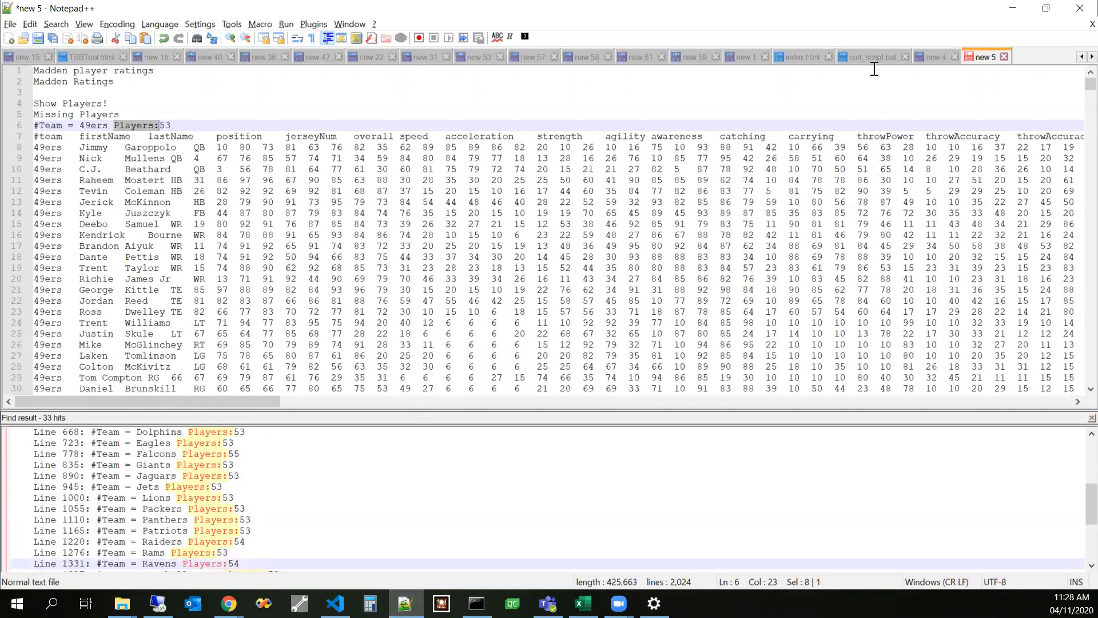
{"action": "left_click", "coordinate": [826, 59]}
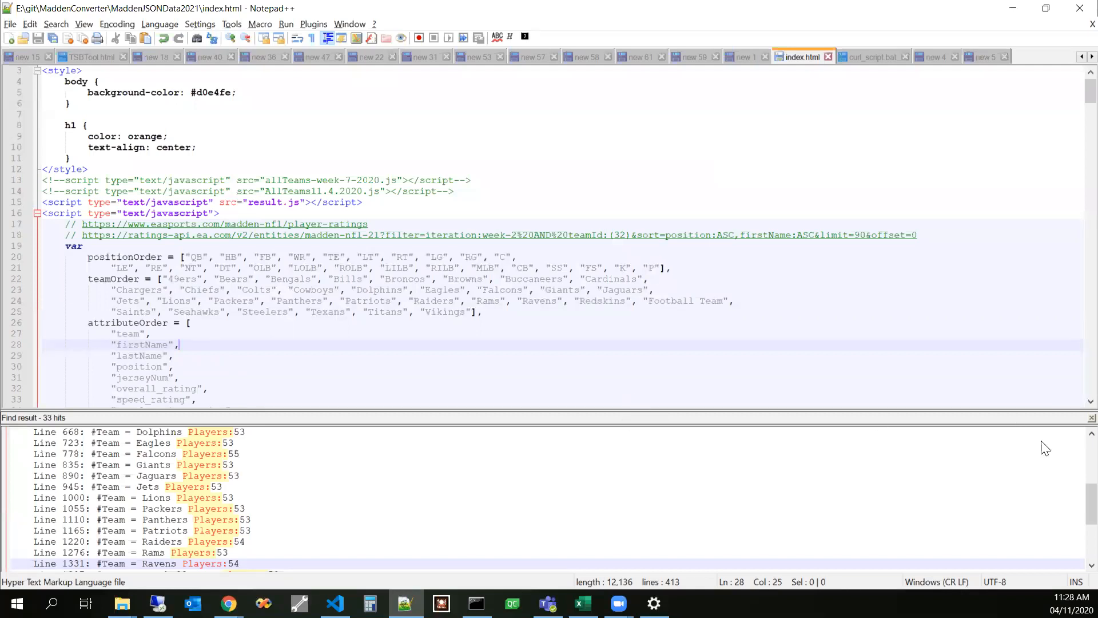
{"action": "left_click", "coordinate": [1091, 419]}
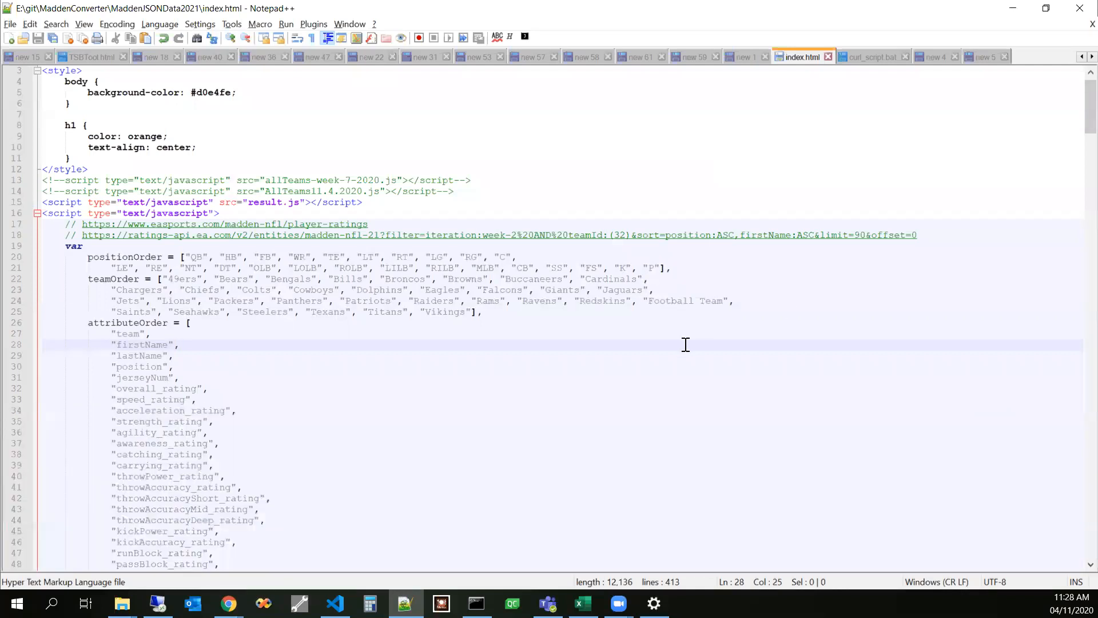
Step: Search index.html for "trimTeams2", and retry with the shorter term "trim"
{"action": "key", "text": "ctrl+f"}
{"action": "type", "text": "trimTeams2"}
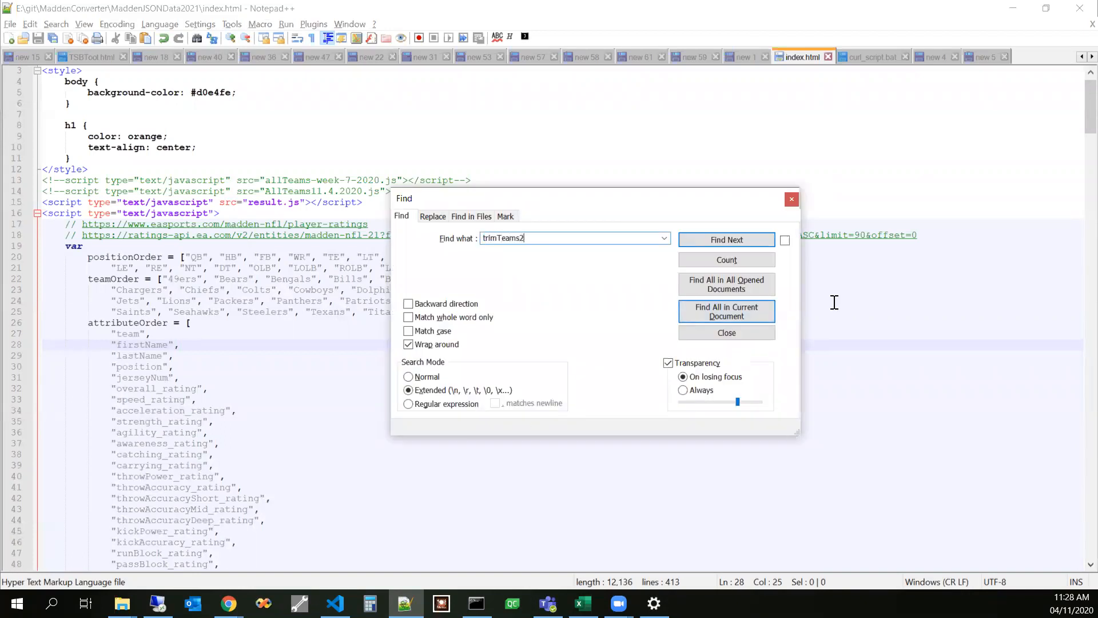
{"action": "key", "text": "Return"}
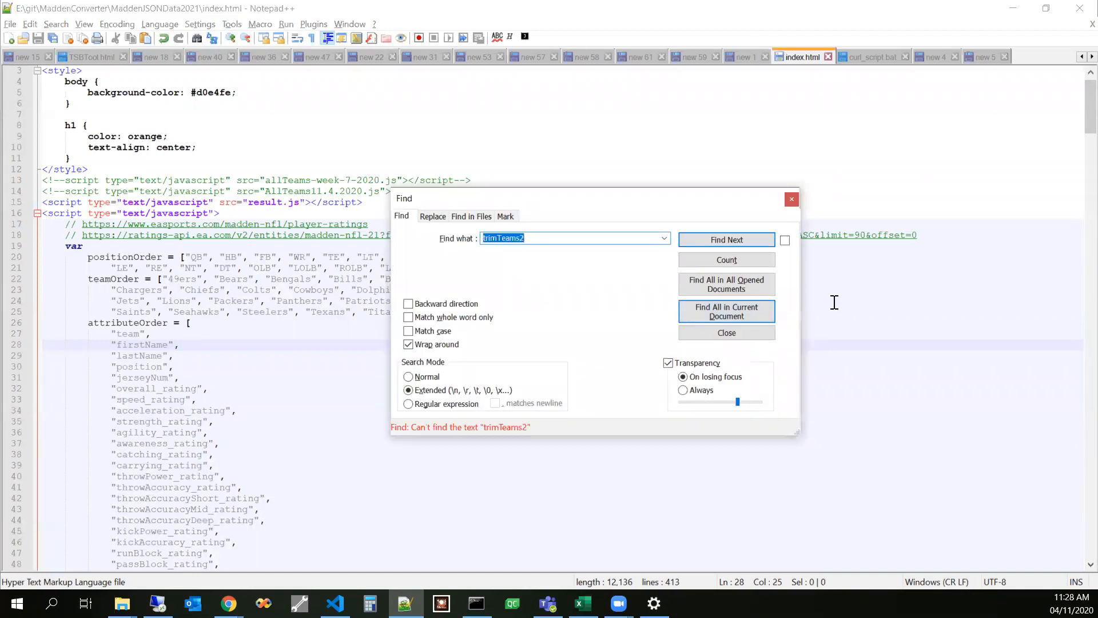
{"action": "key", "text": "BackSpace"}
{"action": "type", "text": "trim"}
{"action": "key", "text": "Return"}
{"action": "key", "text": "Escape"}
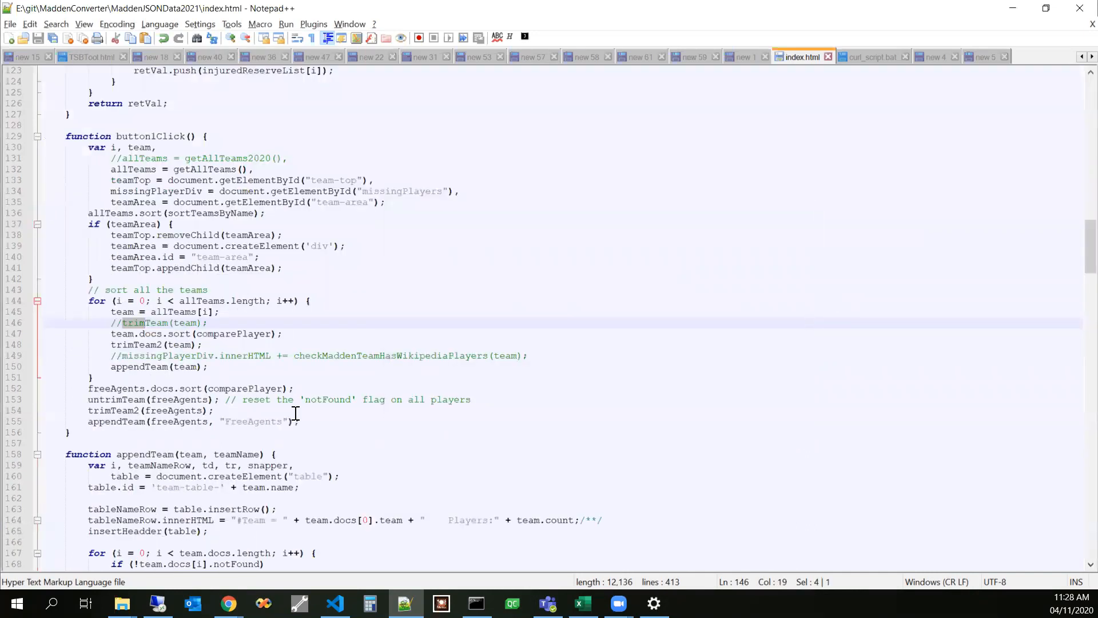
Step: Locate the definition of the trimTeam2 function, starting from its call in button1Click
{"action": "double_click", "coordinate": [153, 344]}
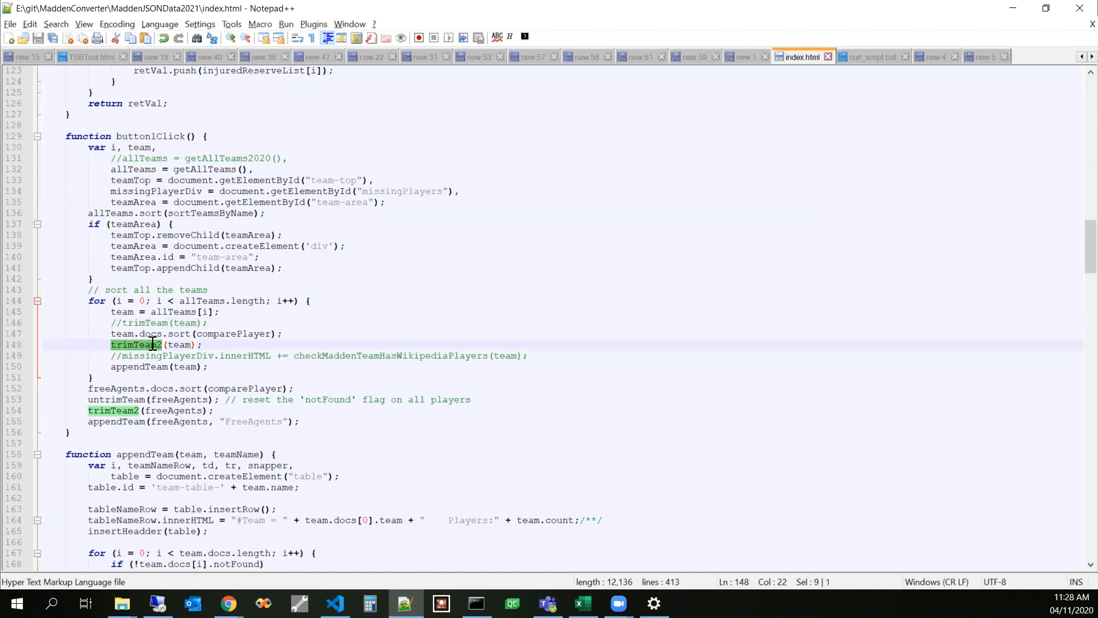
{"action": "key", "text": "ctrl+f"}
{"action": "left_click", "coordinate": [734, 240]}
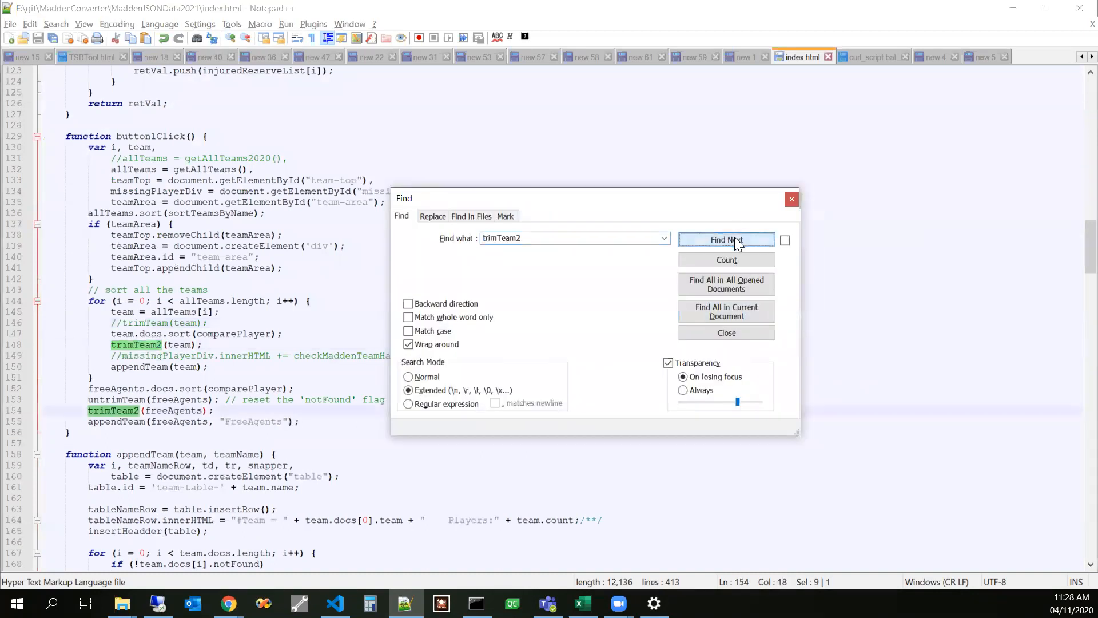
{"action": "left_click", "coordinate": [737, 240]}
{"action": "key", "text": "Escape"}
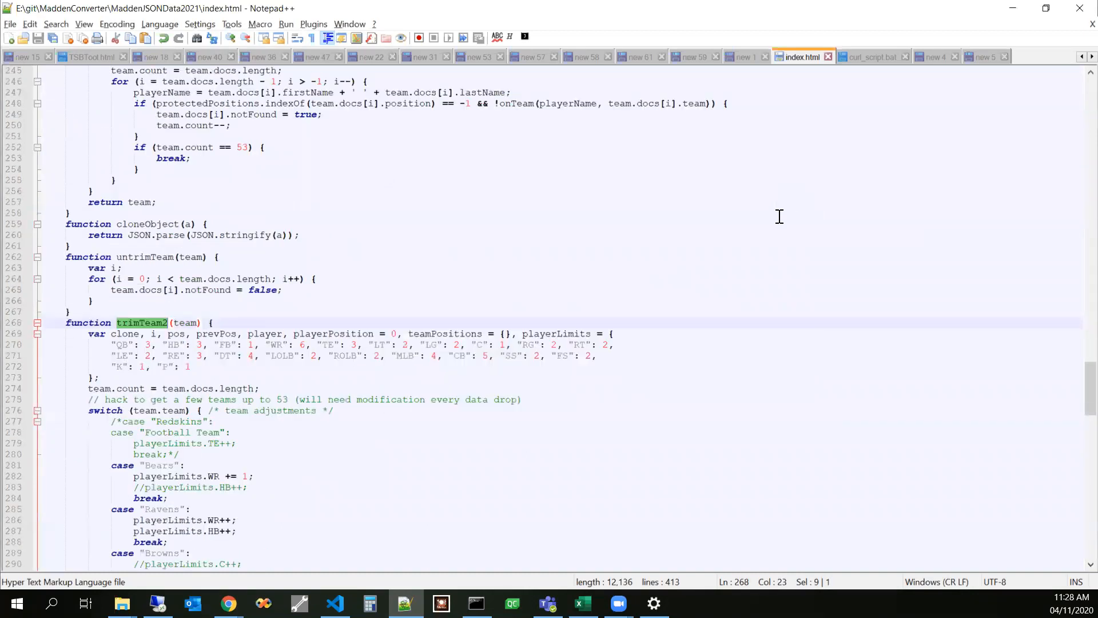
{"action": "left_click", "coordinate": [779, 217]}
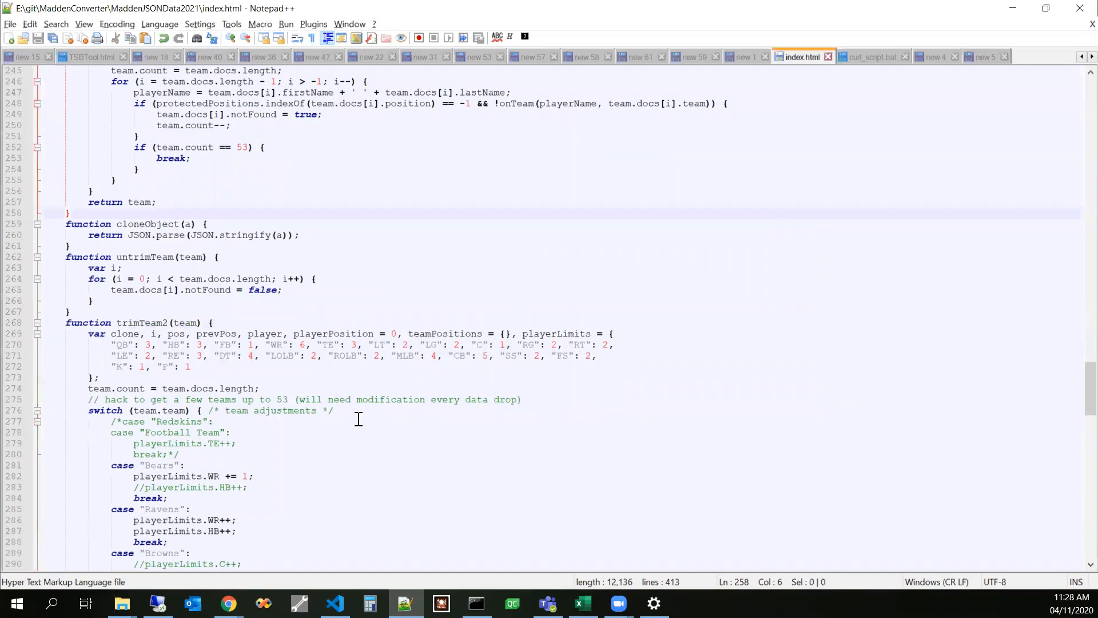
Step: Uncomment the "Redskins" / "Football Team" case in trimTeam2 so that playerLimits.TE++ applies to that team
{"action": "scroll", "coordinate": [342, 438], "scroll_direction": "down", "scroll_amount": 2}
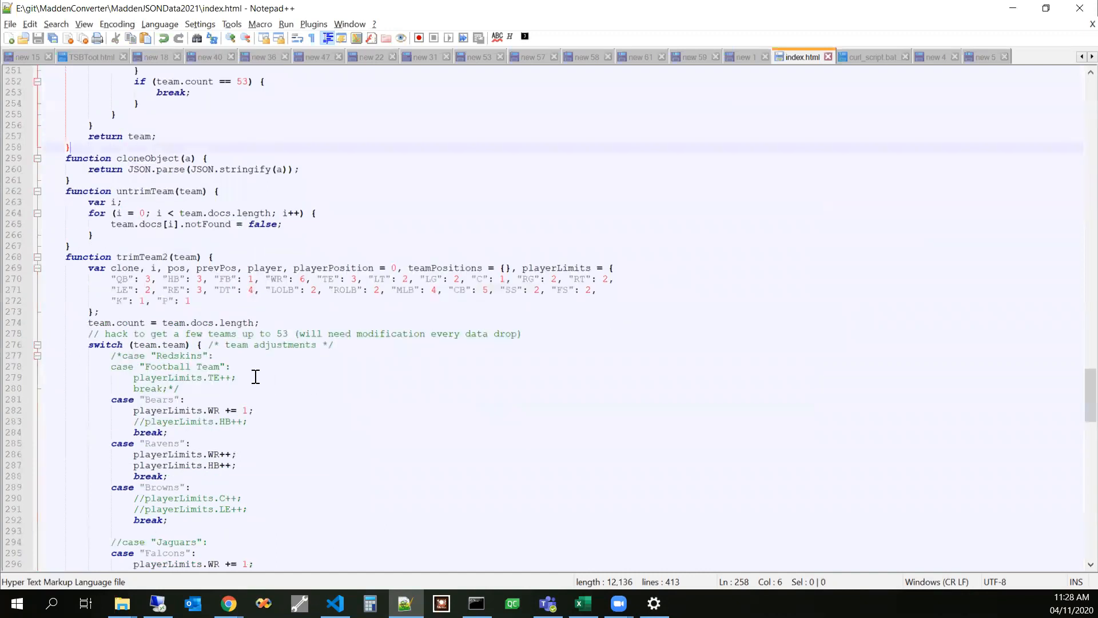
{"action": "left_click", "coordinate": [193, 392]}
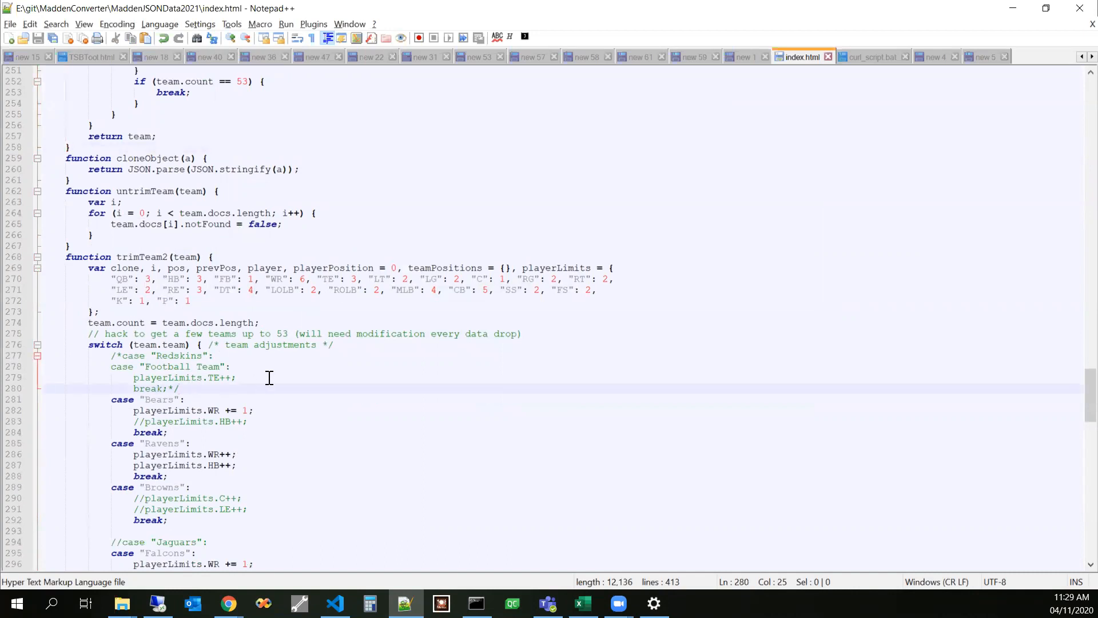
{"action": "key", "text": "BackSpace"}
{"action": "key", "text": "BackSpace"}
{"action": "key", "text": "Up"}
{"action": "key", "text": "Up"}
{"action": "key", "text": "Up"}
{"action": "key", "text": "Delete"}
{"action": "key", "text": "Delete"}
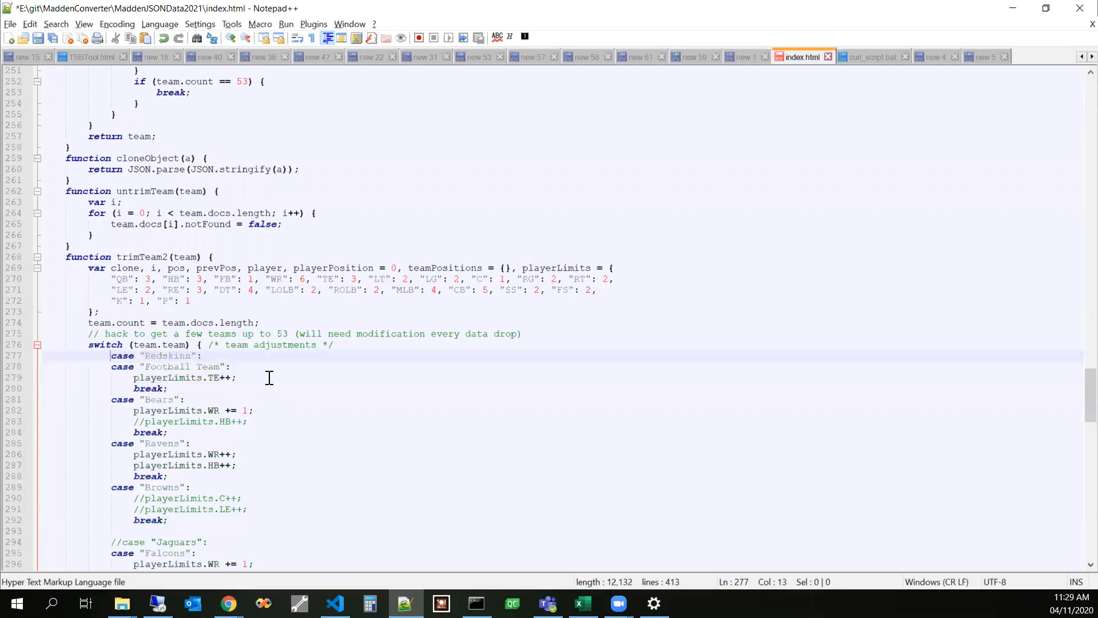
Step: Examine the playerLimits per position and the team adjustments in trimTeam2, including the Football Team and Ravens cases
{"action": "left_click", "coordinate": [172, 389], "text": "shift"}
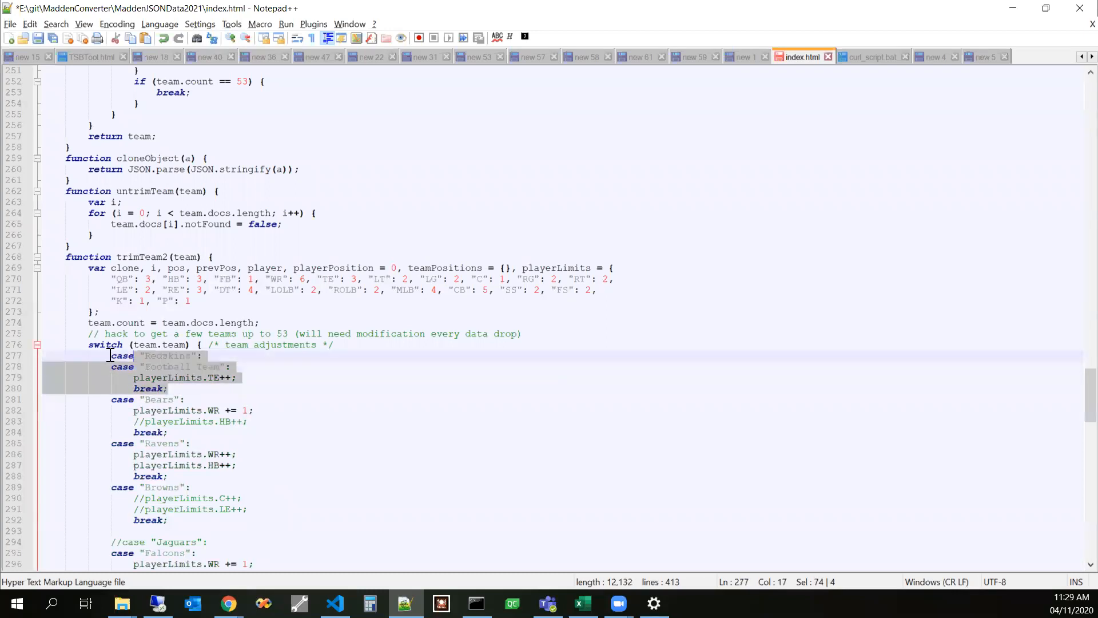
{"action": "left_click", "coordinate": [299, 366]}
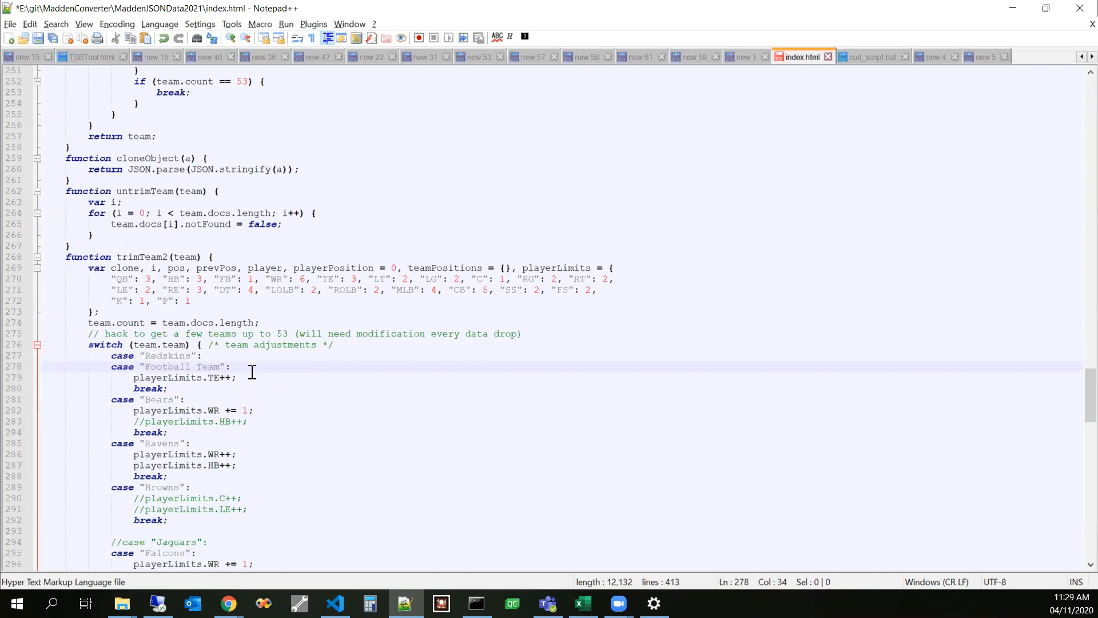
{"action": "left_click_drag", "start_coordinate": [99, 316], "coordinate": [526, 269]}
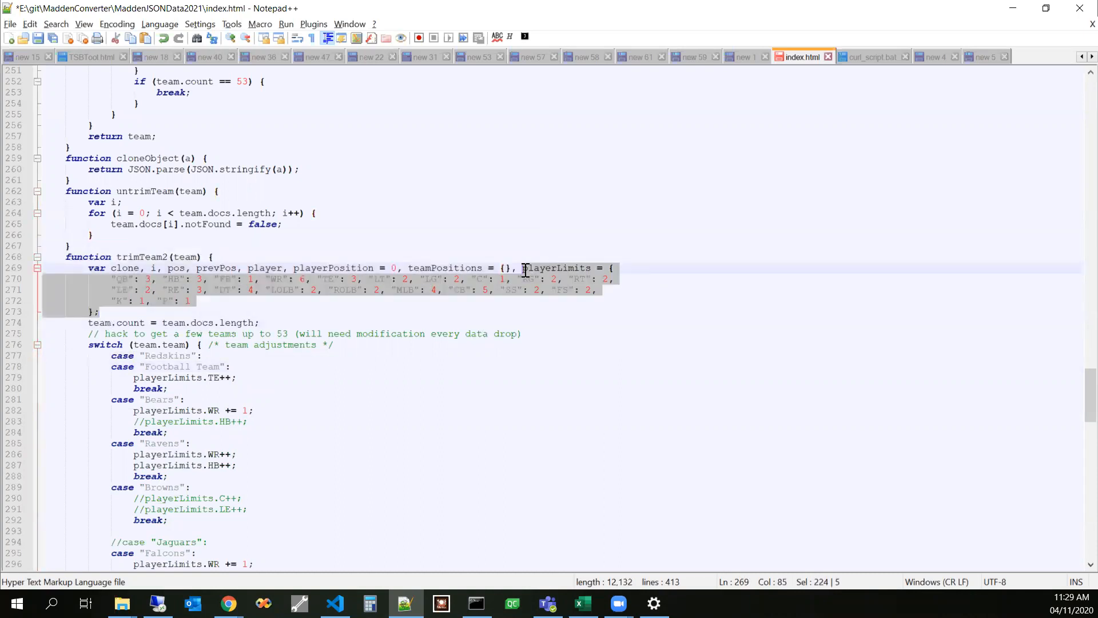
{"action": "left_click", "coordinate": [528, 337]}
{"action": "left_click_drag", "start_coordinate": [87, 345], "coordinate": [376, 472]}
{"action": "left_click", "coordinate": [373, 400]}
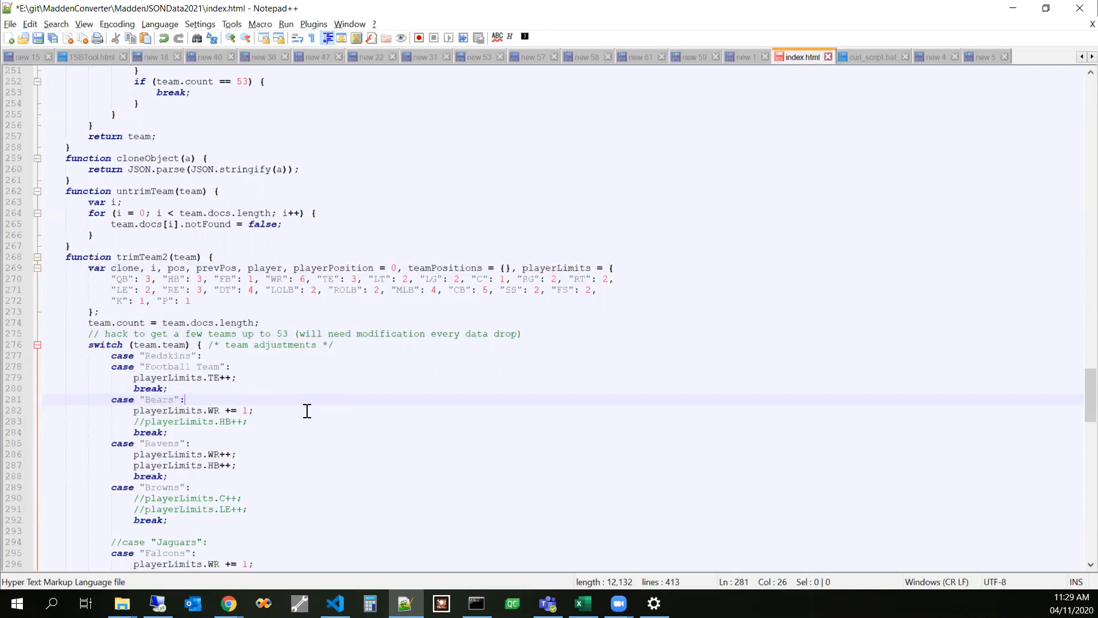
{"action": "scroll", "coordinate": [307, 411], "scroll_direction": "down", "scroll_amount": 2}
{"action": "left_click_drag", "start_coordinate": [246, 312], "coordinate": [86, 295]}
{"action": "left_click", "coordinate": [260, 337]}
{"action": "left_click", "coordinate": [236, 313]}
{"action": "scroll", "coordinate": [304, 366], "scroll_direction": "down", "scroll_amount": 1}
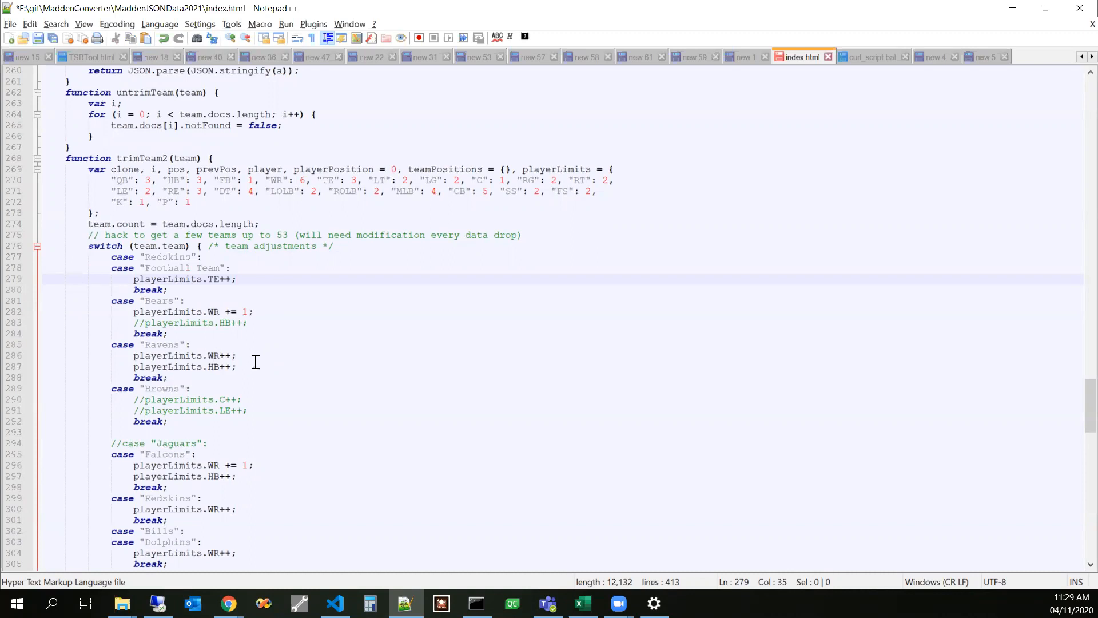
{"action": "left_click_drag", "start_coordinate": [282, 365], "coordinate": [166, 352]}
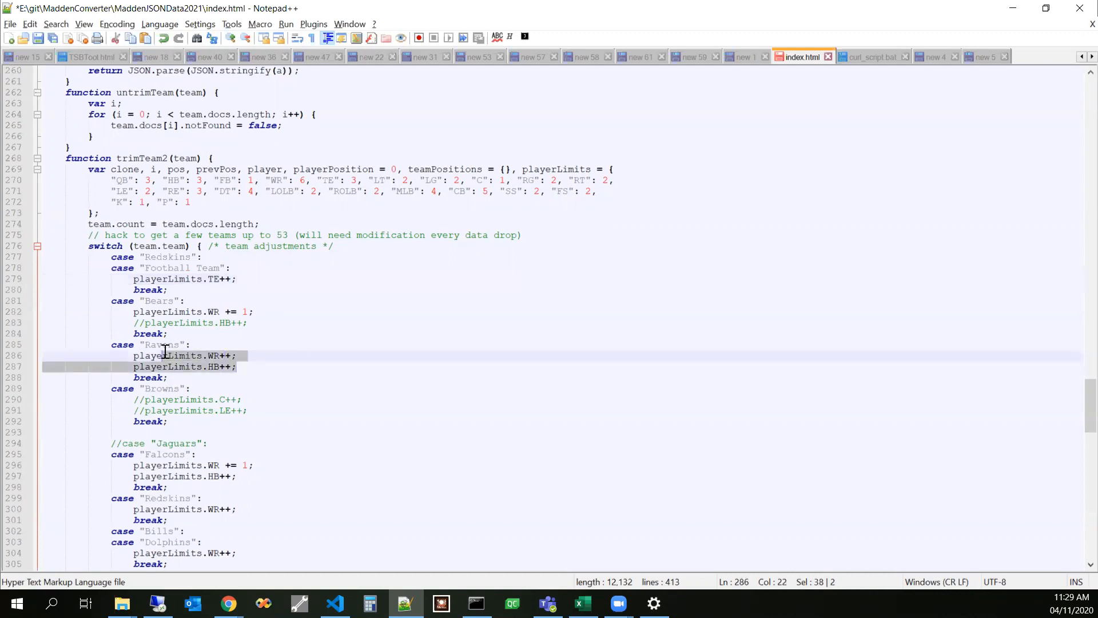
{"action": "left_click", "coordinate": [290, 361]}
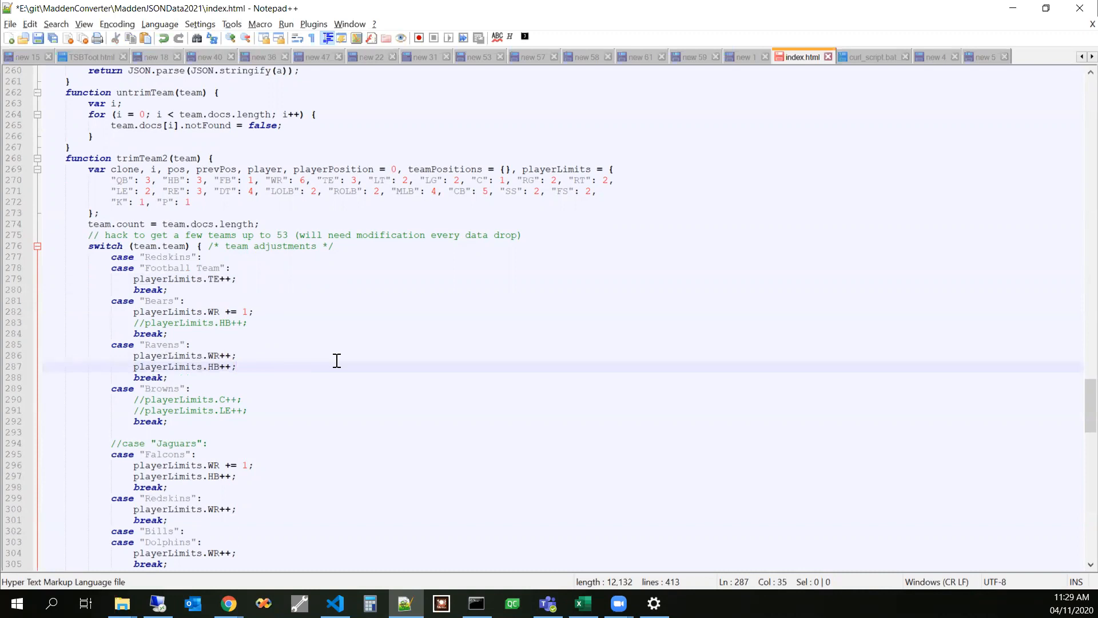
{"action": "left_click", "coordinate": [402, 352]}
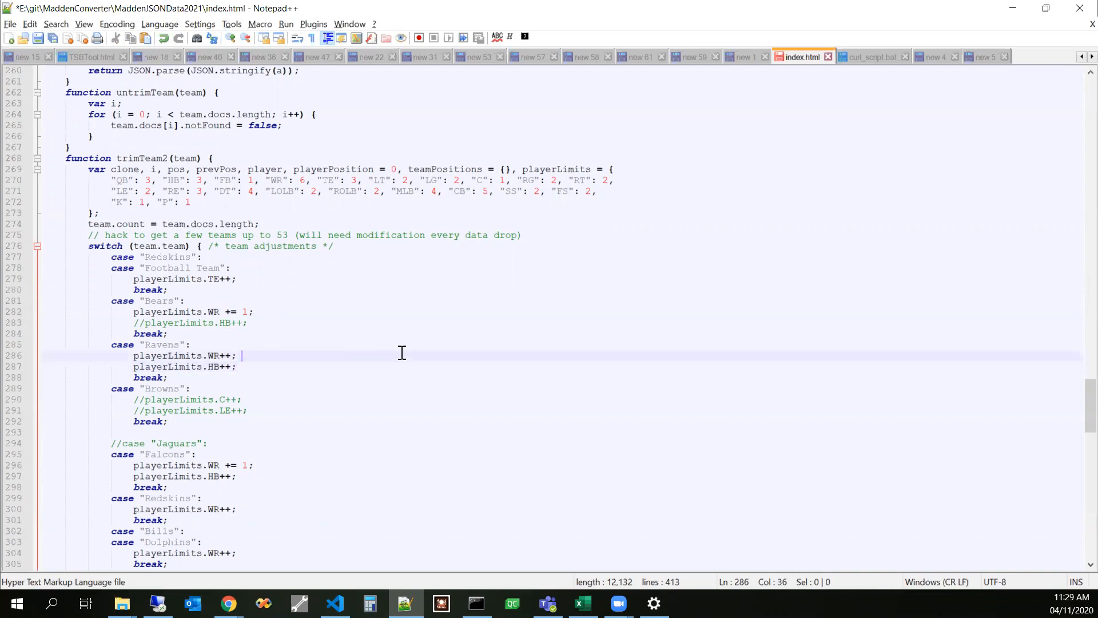
Step: Save index.html, reload it in Chrome, and show the players again
{"action": "left_click", "coordinate": [37, 35]}
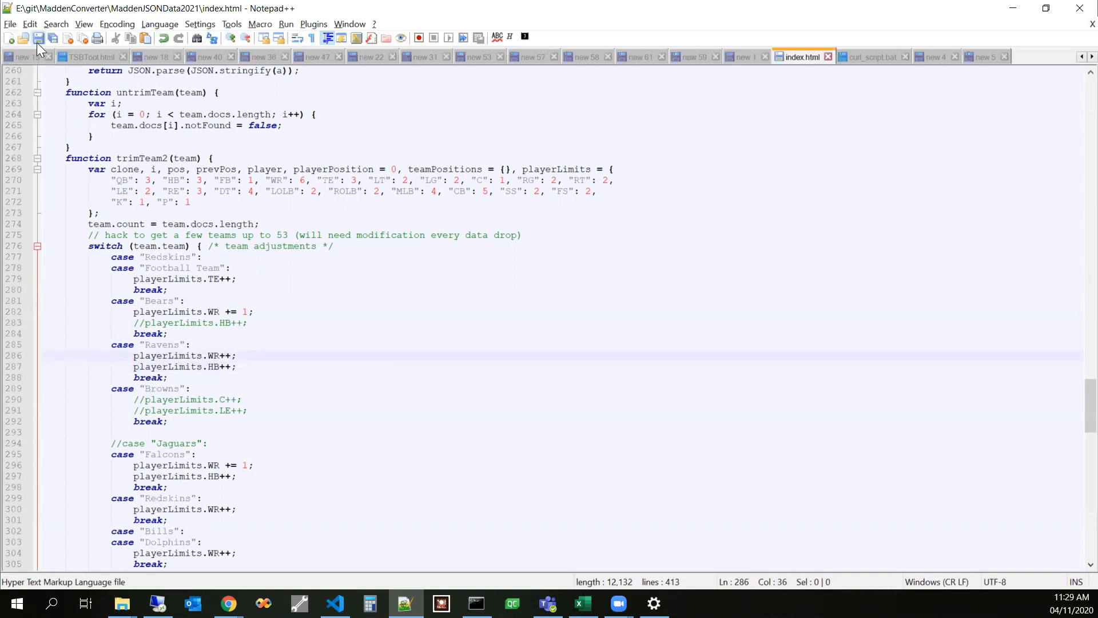
{"action": "left_click", "coordinate": [1013, 8]}
{"action": "left_click", "coordinate": [61, 37]}
{"action": "left_click", "coordinate": [71, 131]}
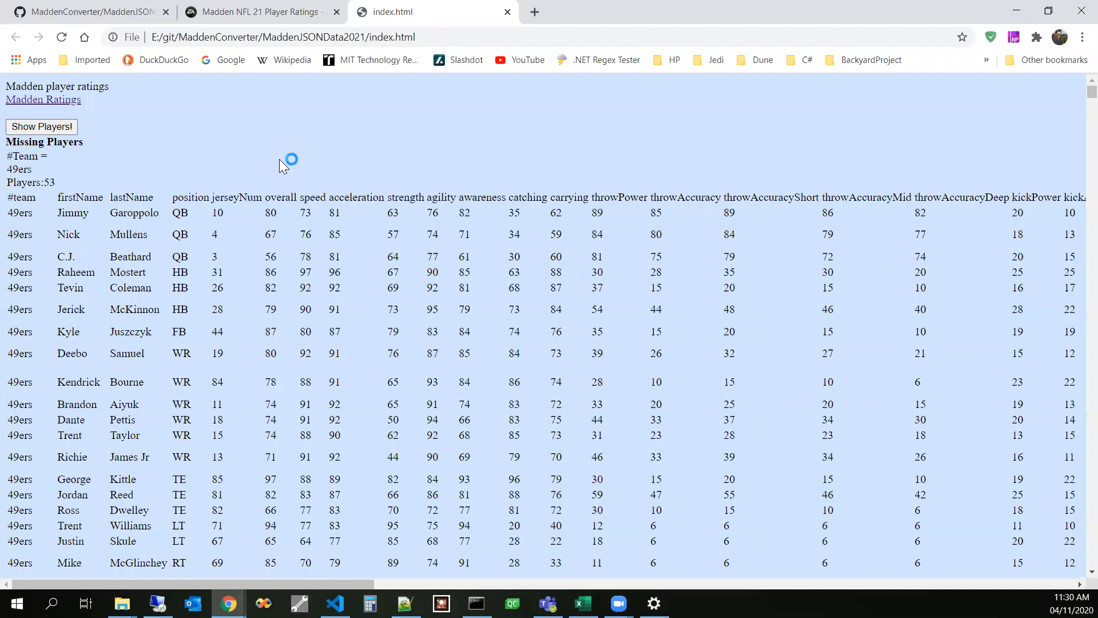
Step: Copy the regenerated player listing from Chrome and replace the entire contents of the "new 5" document in Notepad++ with it
{"action": "key", "text": "ctrl+a"}
{"action": "key", "text": "ctrl+c"}
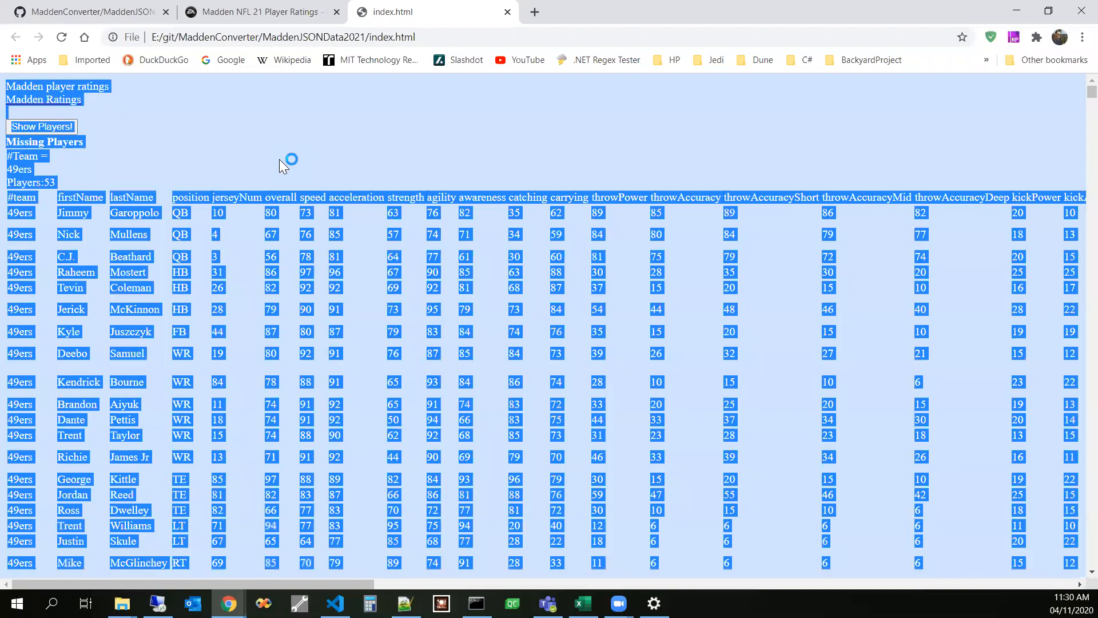
{"action": "left_click", "coordinate": [404, 602]}
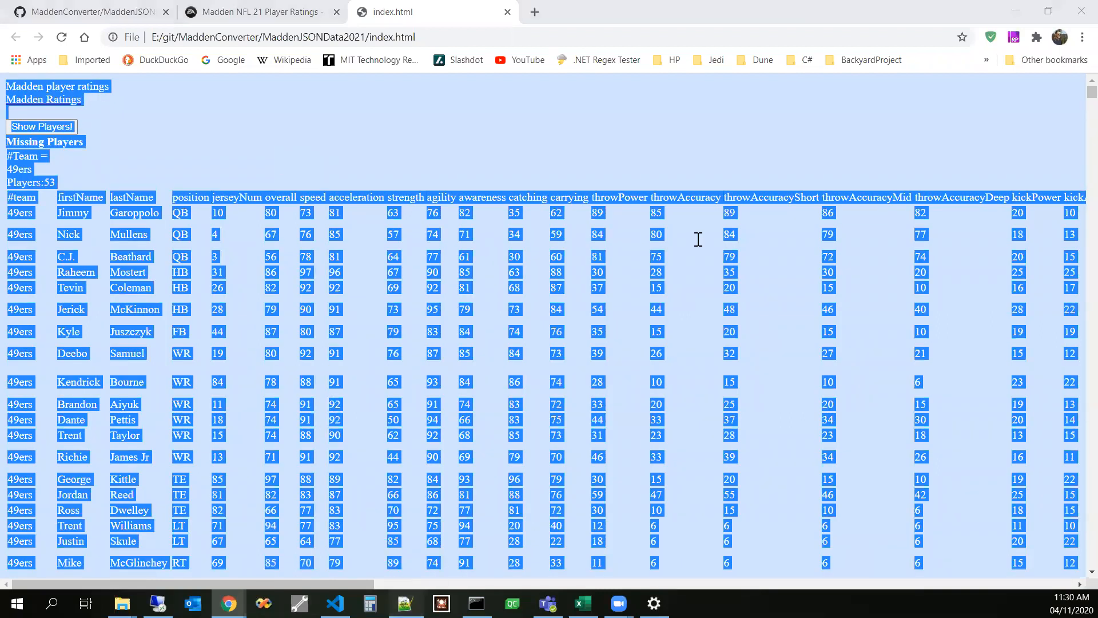
{"action": "double_click", "coordinate": [976, 57]}
{"action": "key", "text": "ctrl+v"}
{"action": "left_click", "coordinate": [659, 114]}
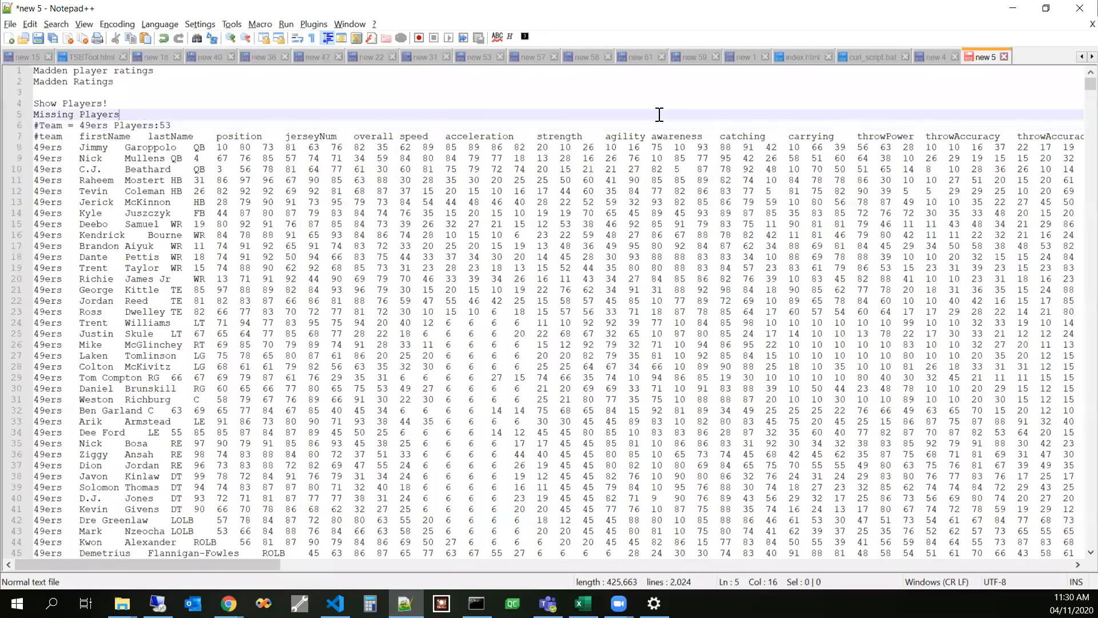
{"action": "key", "text": "ctrl+a"}
{"action": "key", "text": "Delete"}
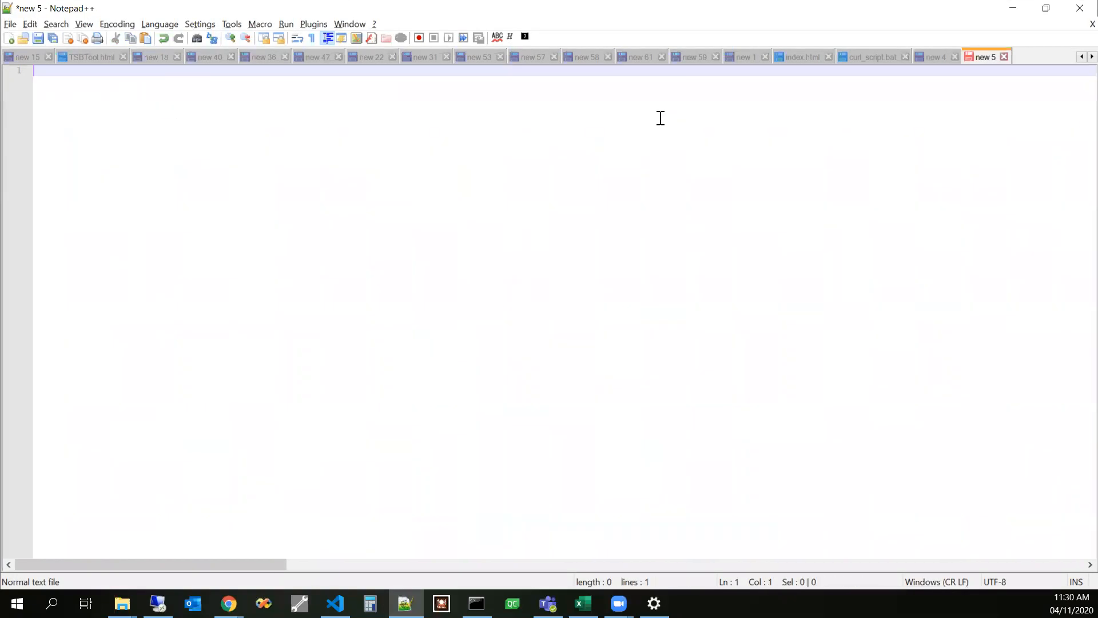
{"action": "key", "text": "ctrl+v"}
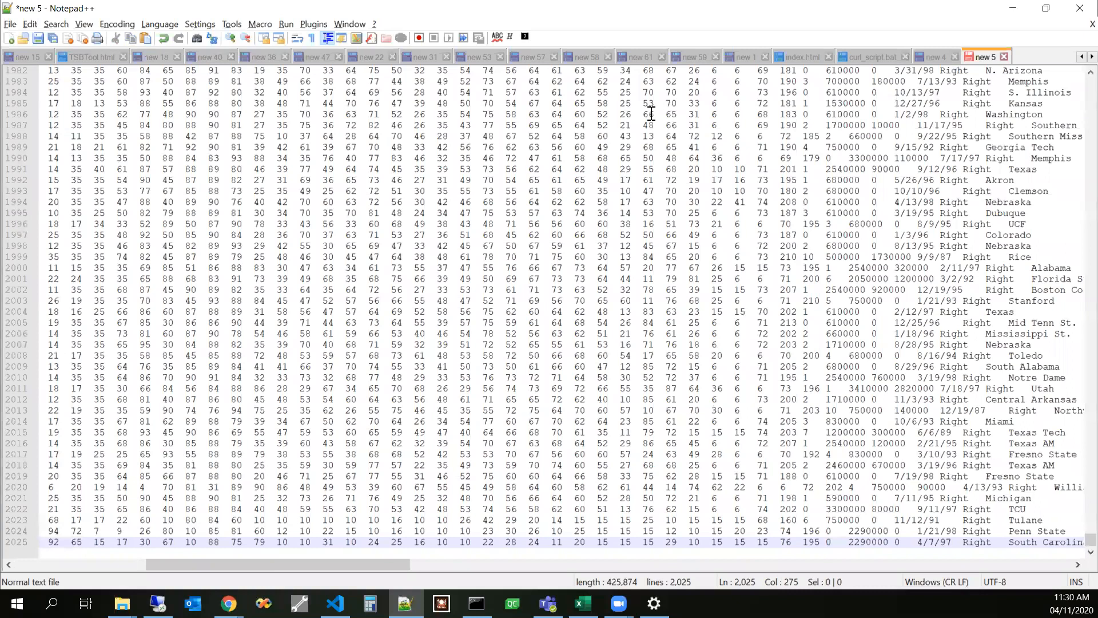
Step: Find all occurrences of "Players:" in the updated ratings document and enlarge the results list
{"action": "key", "text": "Home"}
{"action": "key", "text": "ctrl+Home"}
{"action": "left_click", "coordinate": [151, 124]}
{"action": "key", "text": "ctrl+shift+Left"}
{"action": "key", "text": "ctrl+shift+Left"}
{"action": "key", "text": "ctrl+f"}
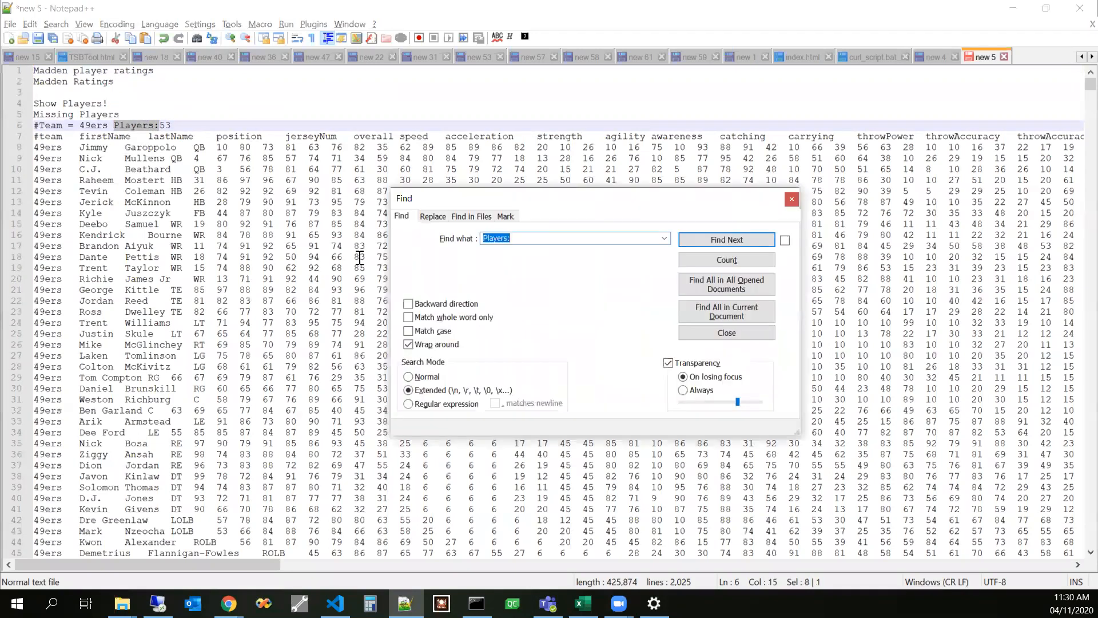
{"action": "left_click", "coordinate": [741, 313]}
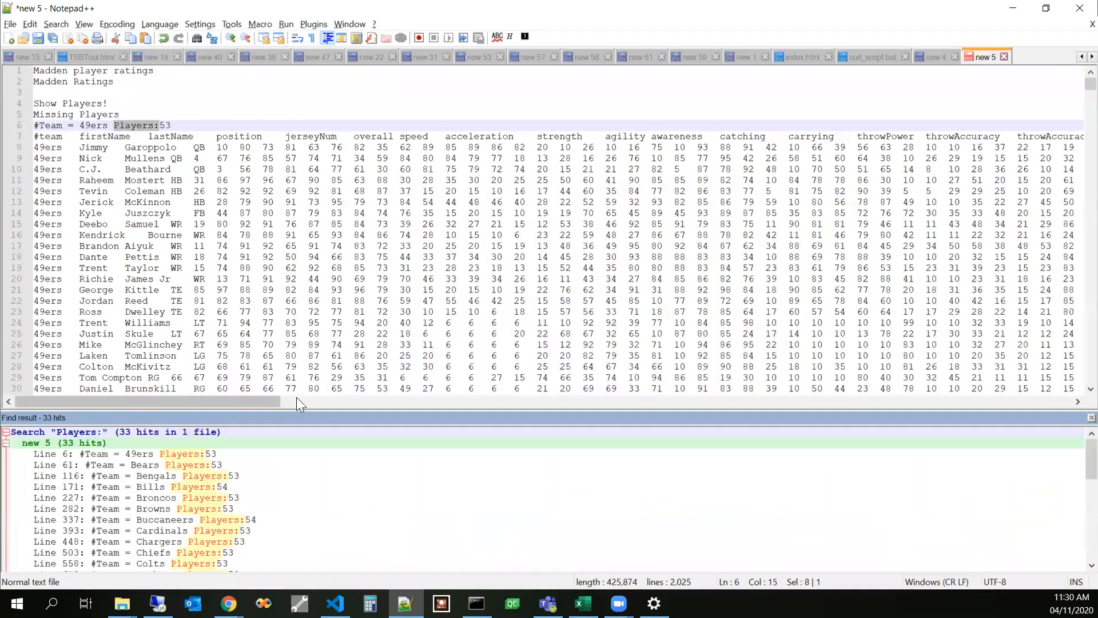
{"action": "left_click", "coordinate": [286, 453]}
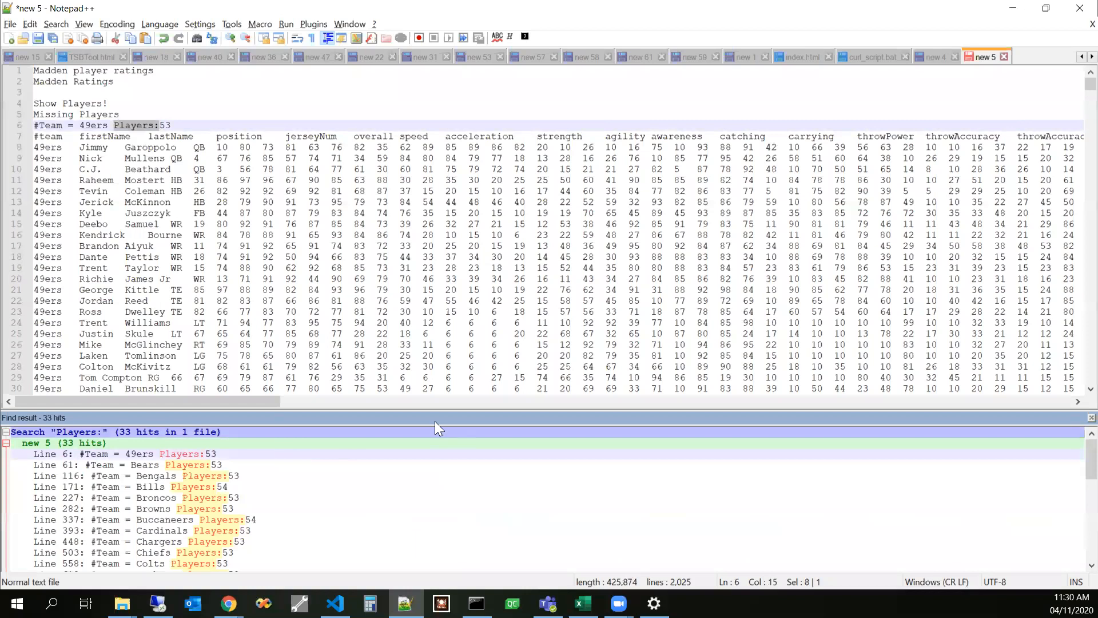
{"action": "left_click_drag", "start_coordinate": [431, 411], "coordinate": [432, 289]}
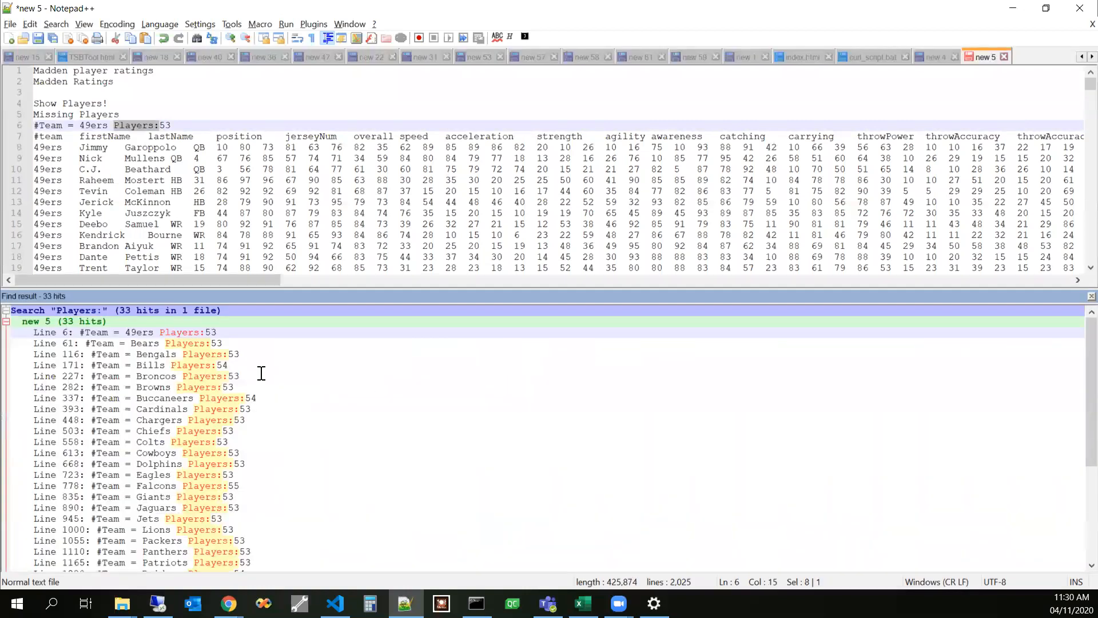
Step: Review the team player counts, go to the Bills section, and delete its last wide receiver row at line 186
{"action": "scroll", "coordinate": [258, 397], "scroll_direction": "down", "scroll_amount": 5}
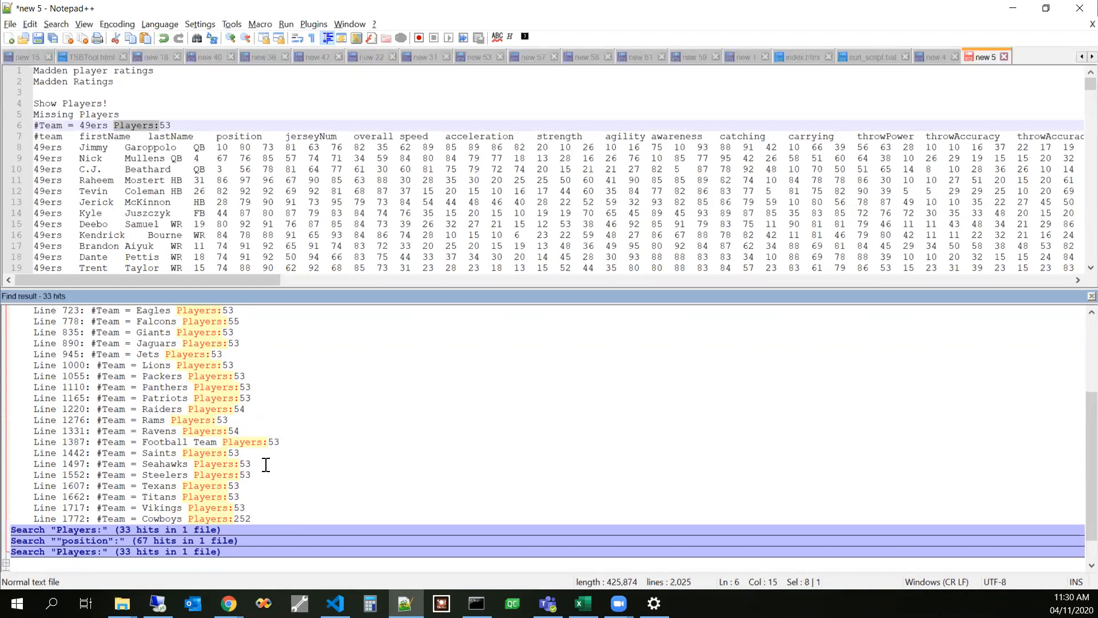
{"action": "scroll", "coordinate": [266, 465], "scroll_direction": "up", "scroll_amount": 5}
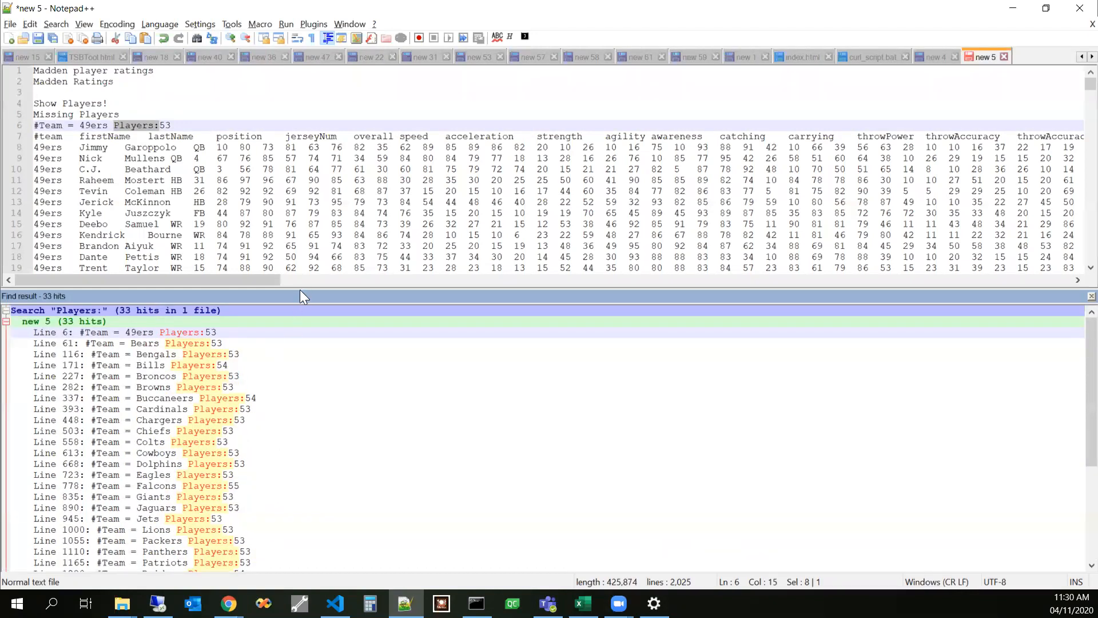
{"action": "double_click", "coordinate": [232, 365]}
{"action": "left_click_drag", "start_coordinate": [356, 286], "coordinate": [361, 496]}
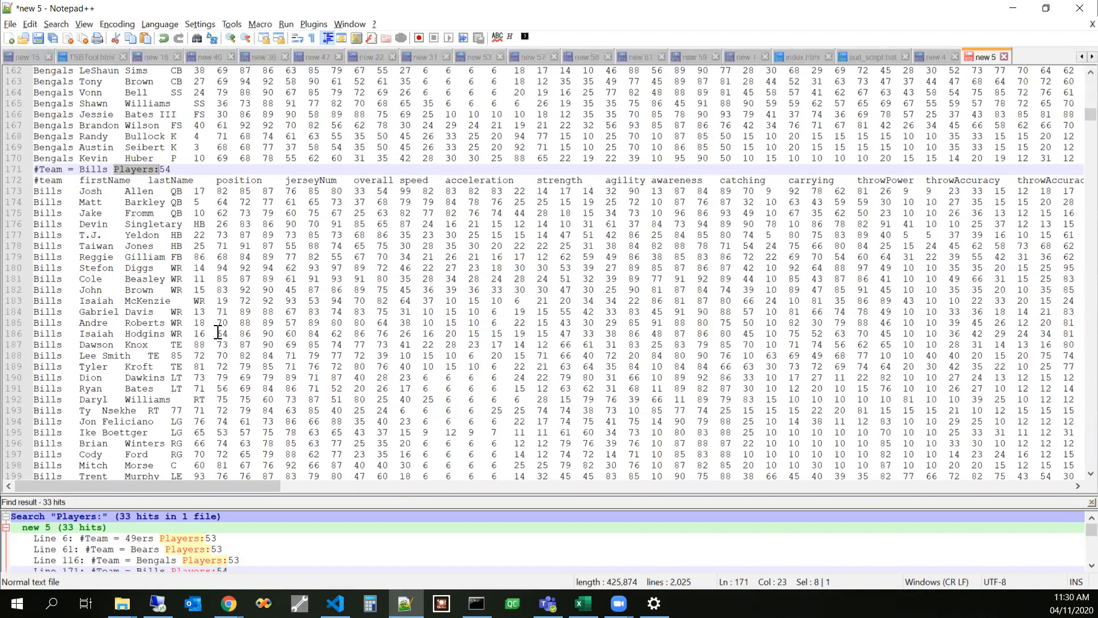
{"action": "scroll", "coordinate": [218, 334], "scroll_direction": "down", "scroll_amount": 1}
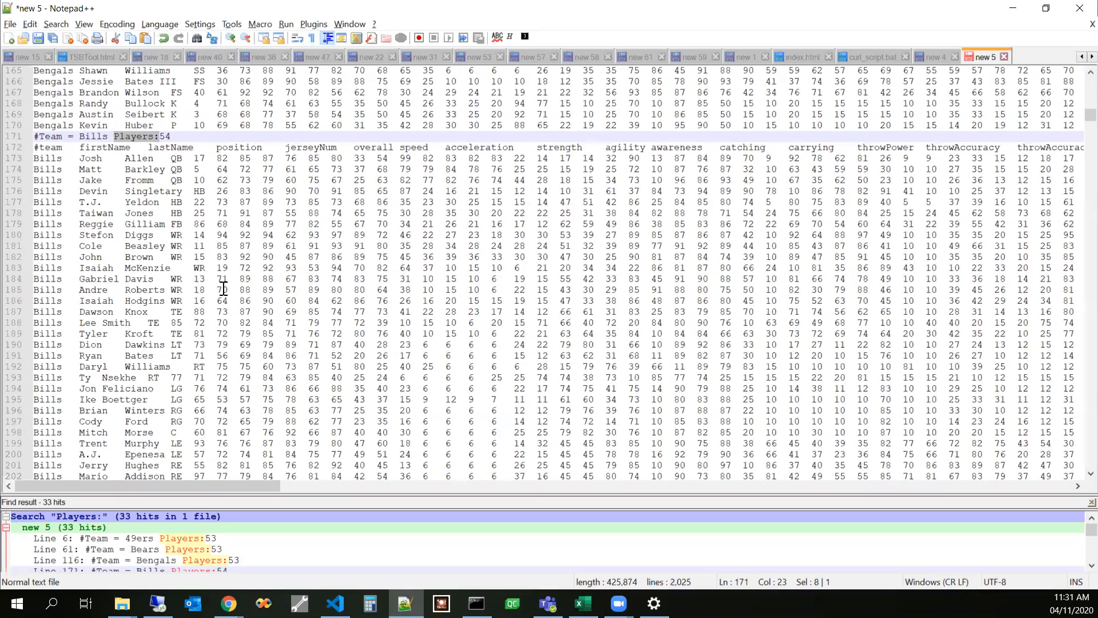
{"action": "left_click", "coordinate": [194, 300]}
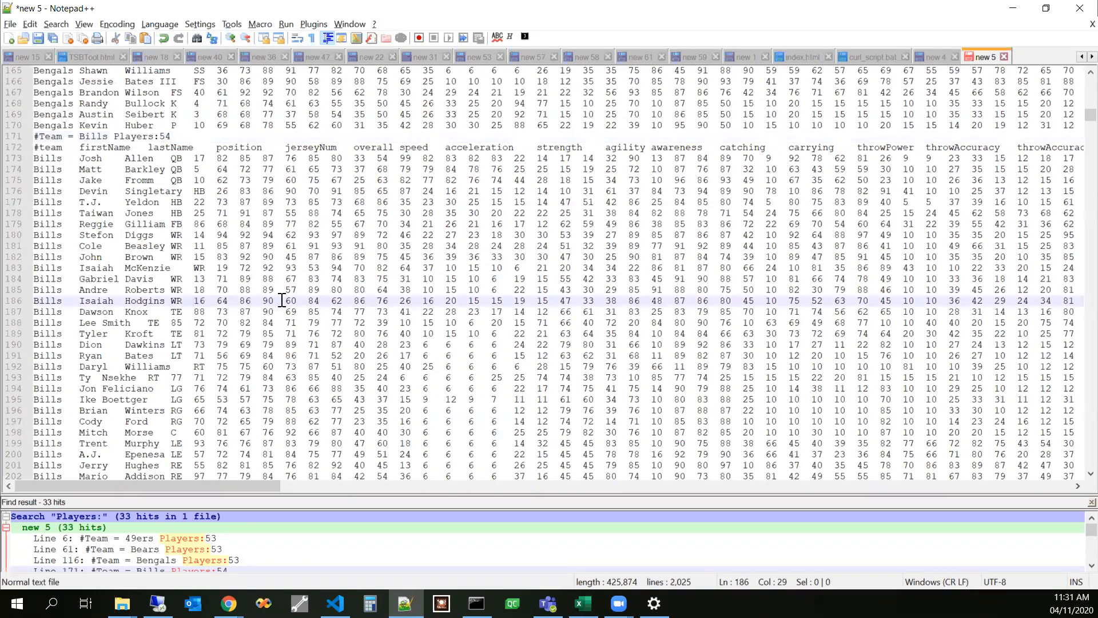
{"action": "key", "text": "Home"}
{"action": "key", "text": "shift+Down"}
{"action": "key", "text": "Delete"}
{"action": "right_click", "coordinate": [283, 300]}
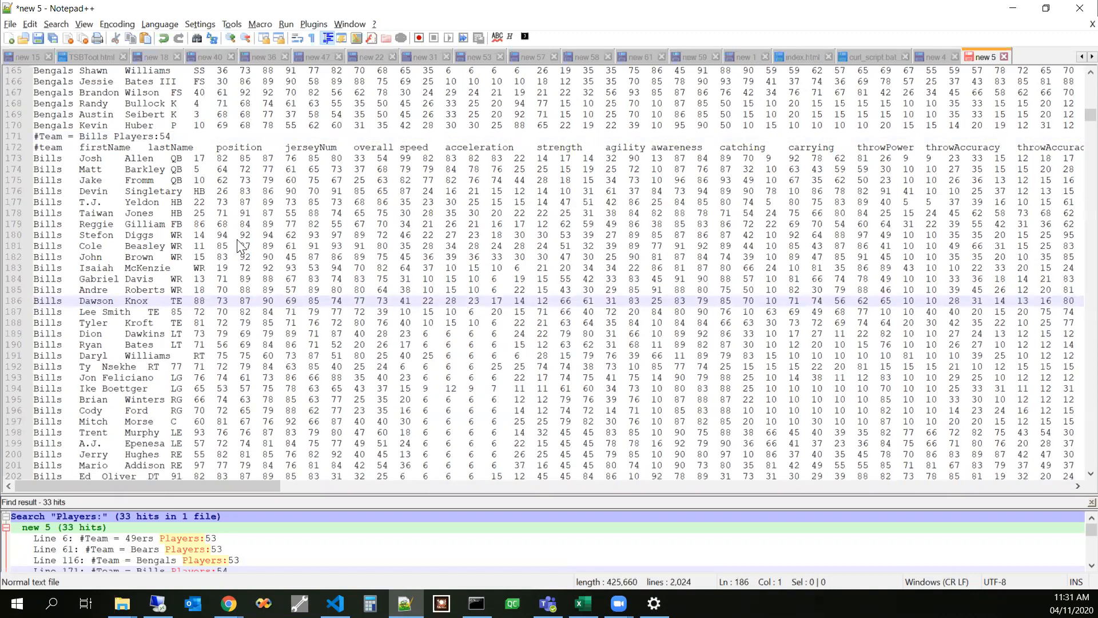
Step: Set the player count in the Bills team header to 53
{"action": "left_click", "coordinate": [207, 140]}
{"action": "key", "text": "shift+Left"}
{"action": "type", "text": "3"}
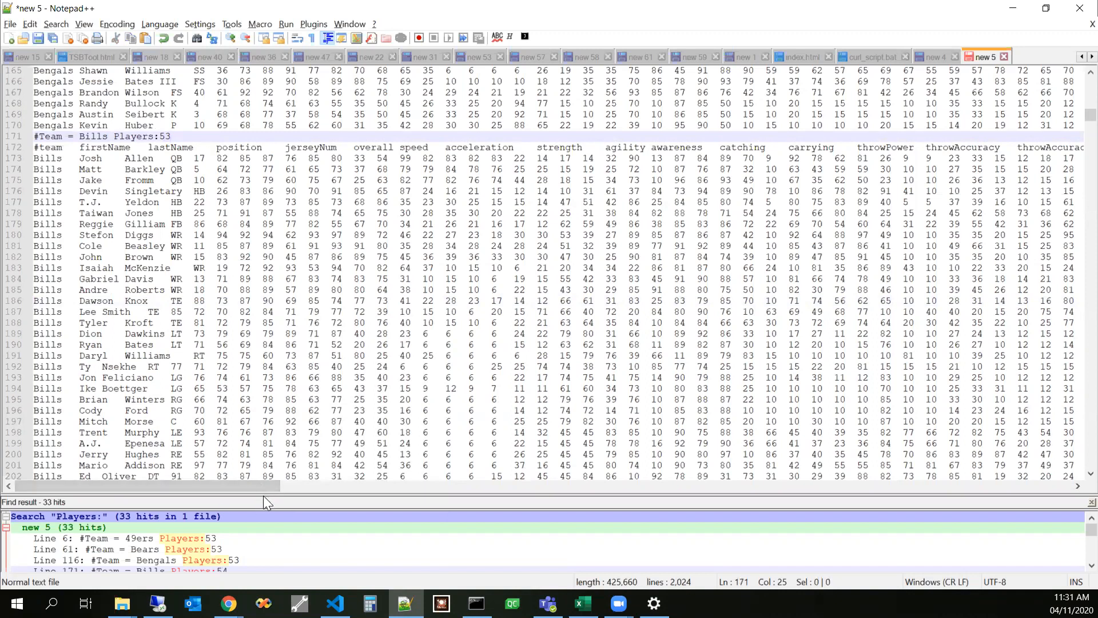
Step: Enlarge the search results, go to the Buccaneers section, and delete its last halfback row at line 345
{"action": "left_click_drag", "start_coordinate": [263, 495], "coordinate": [260, 361]}
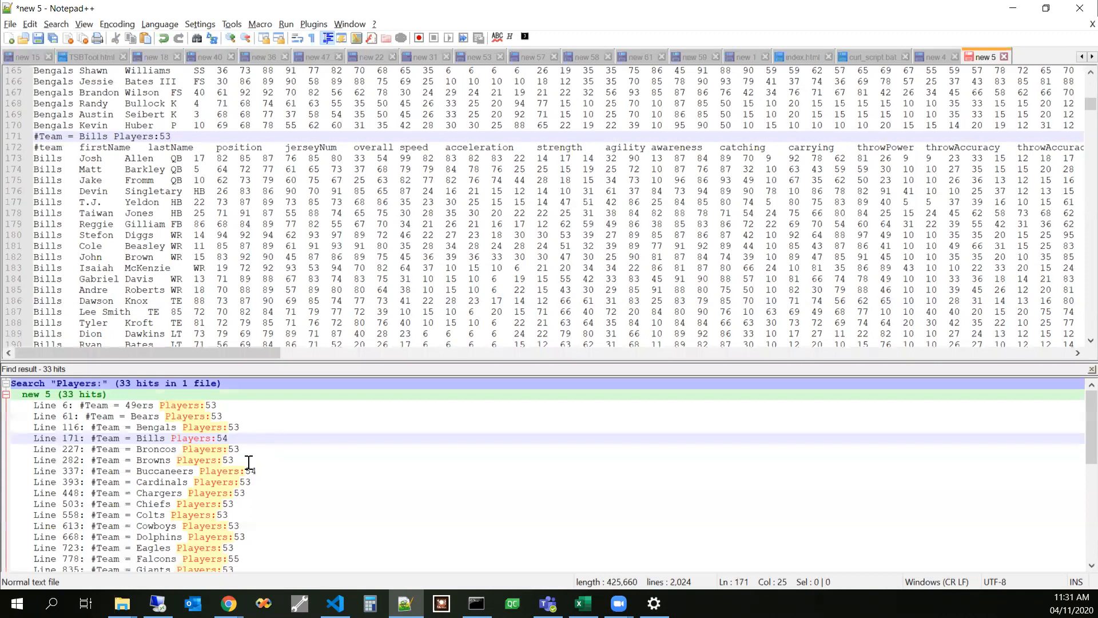
{"action": "double_click", "coordinate": [253, 470]}
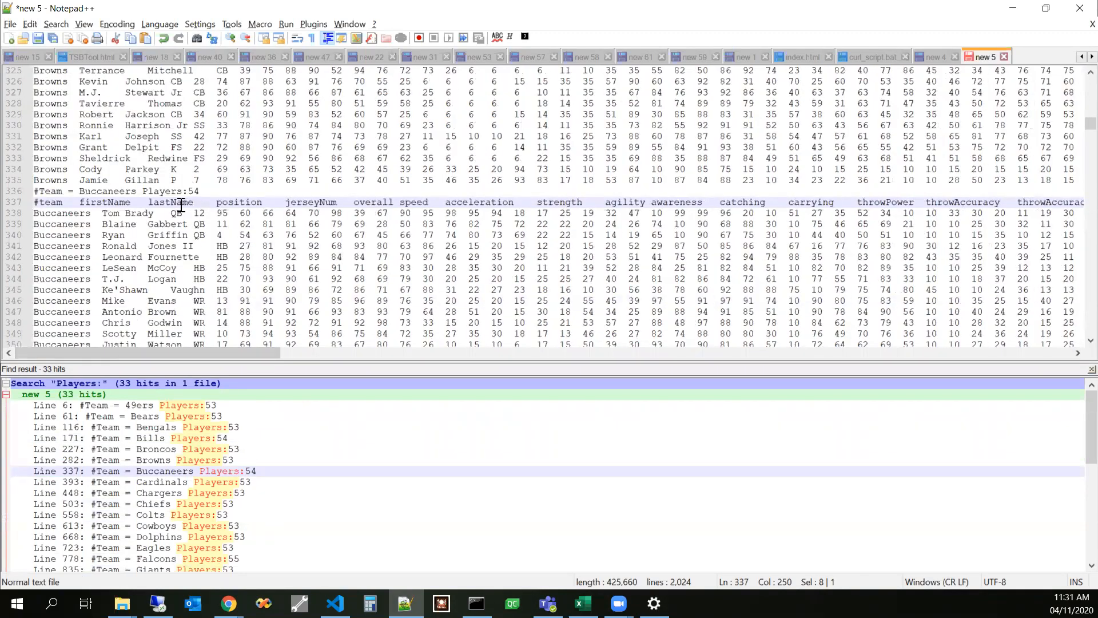
{"action": "scroll", "coordinate": [242, 260], "scroll_direction": "down", "scroll_amount": 2}
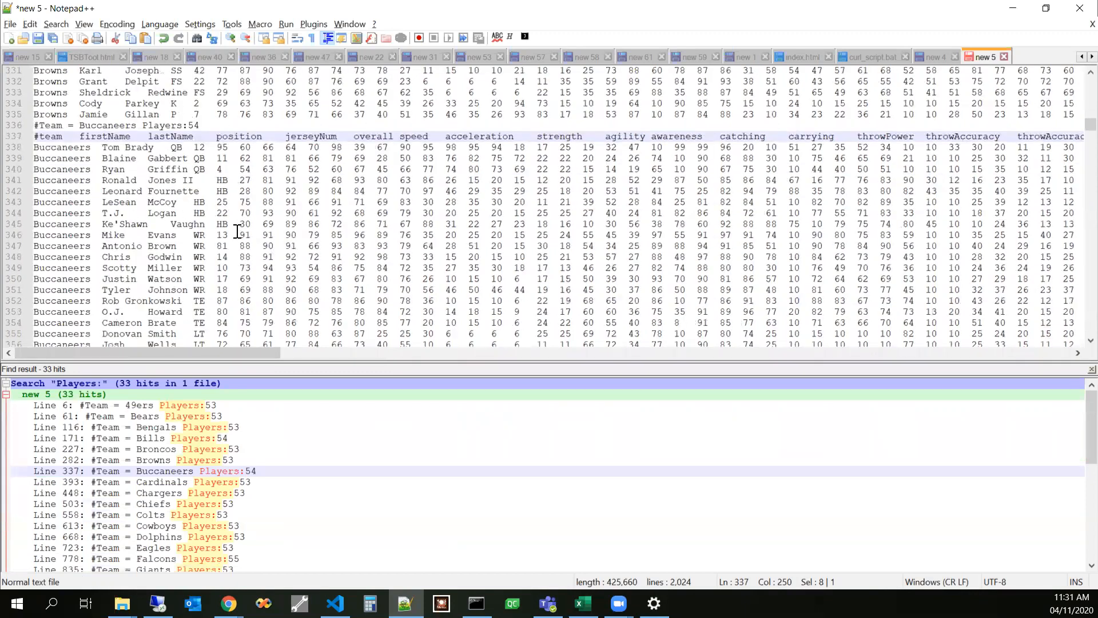
{"action": "scroll", "coordinate": [253, 258], "scroll_direction": "down", "scroll_amount": 2}
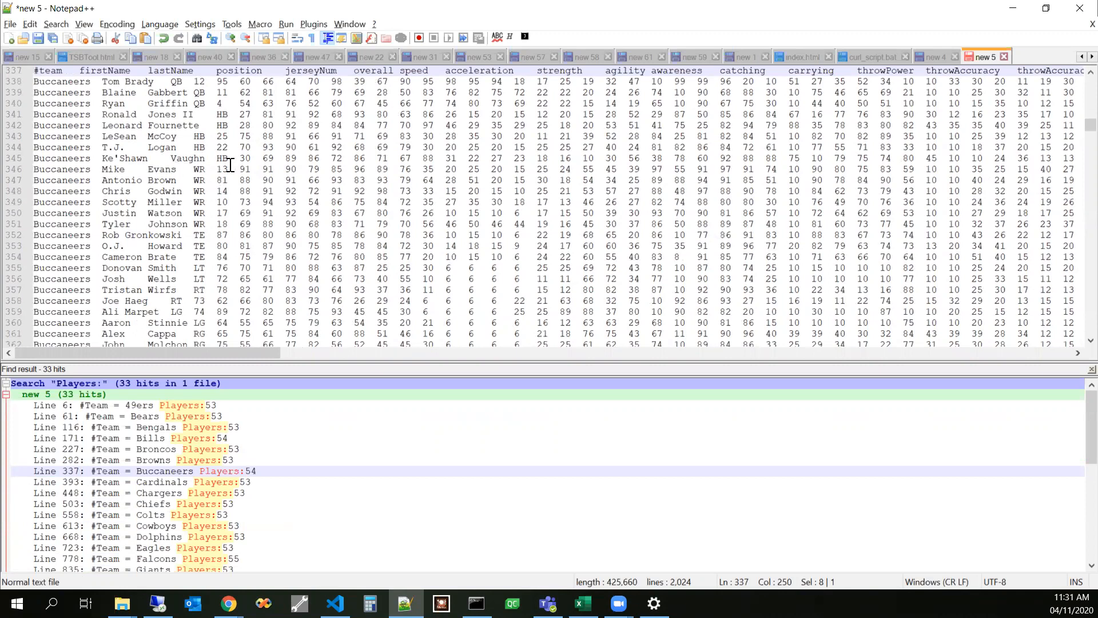
{"action": "scroll", "coordinate": [233, 167], "scroll_direction": "up", "scroll_amount": 1}
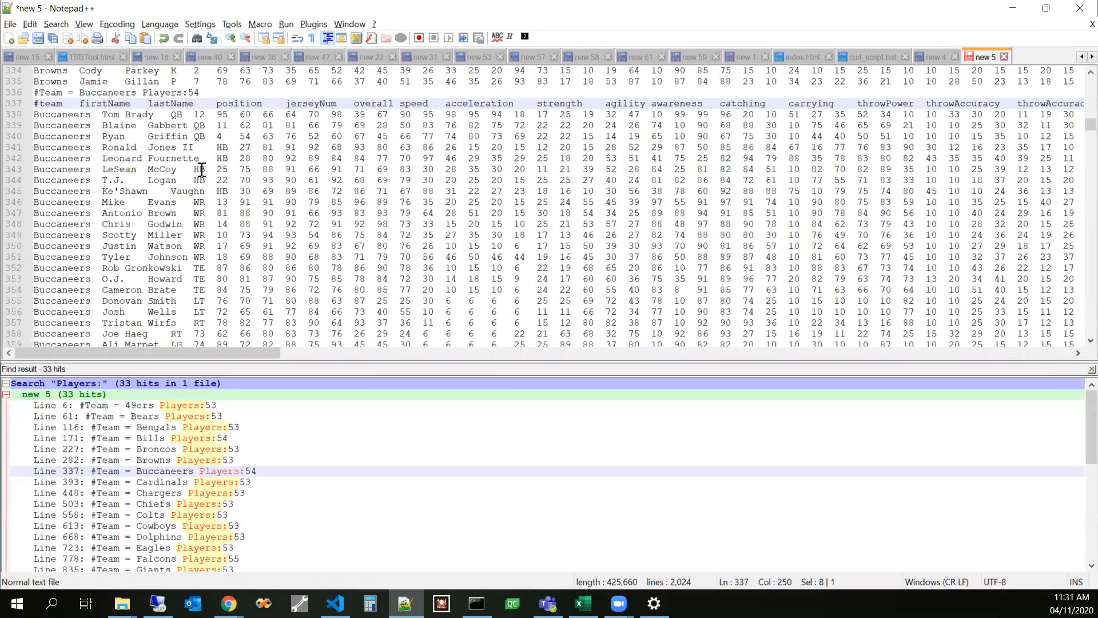
{"action": "left_click", "coordinate": [181, 192]}
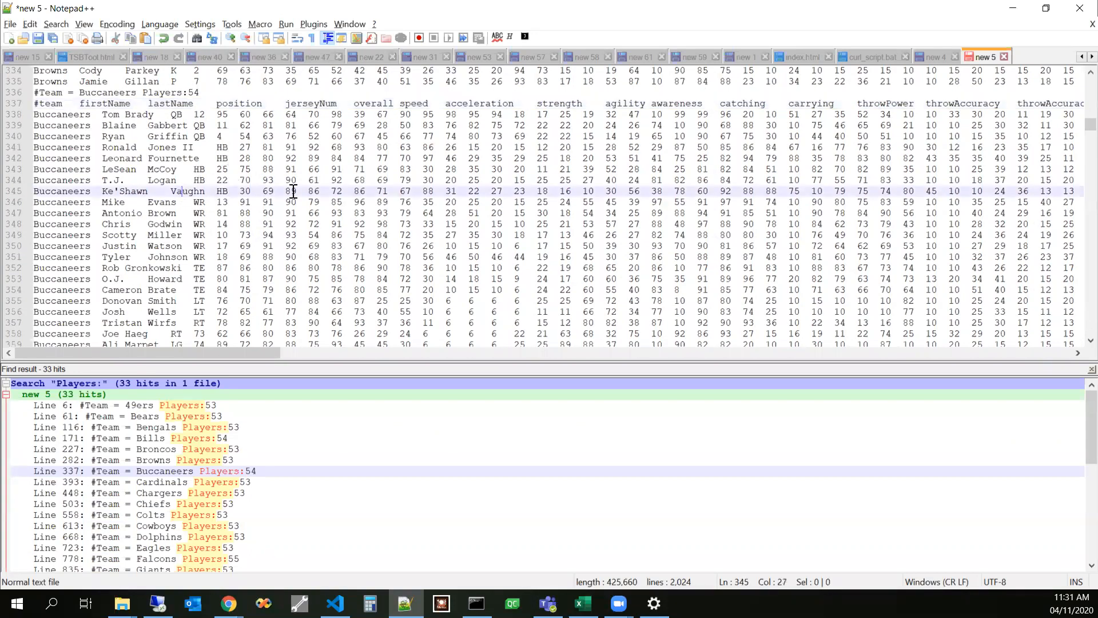
{"action": "key", "text": "Home"}
{"action": "key", "text": "shift+Down"}
{"action": "key", "text": "Delete"}
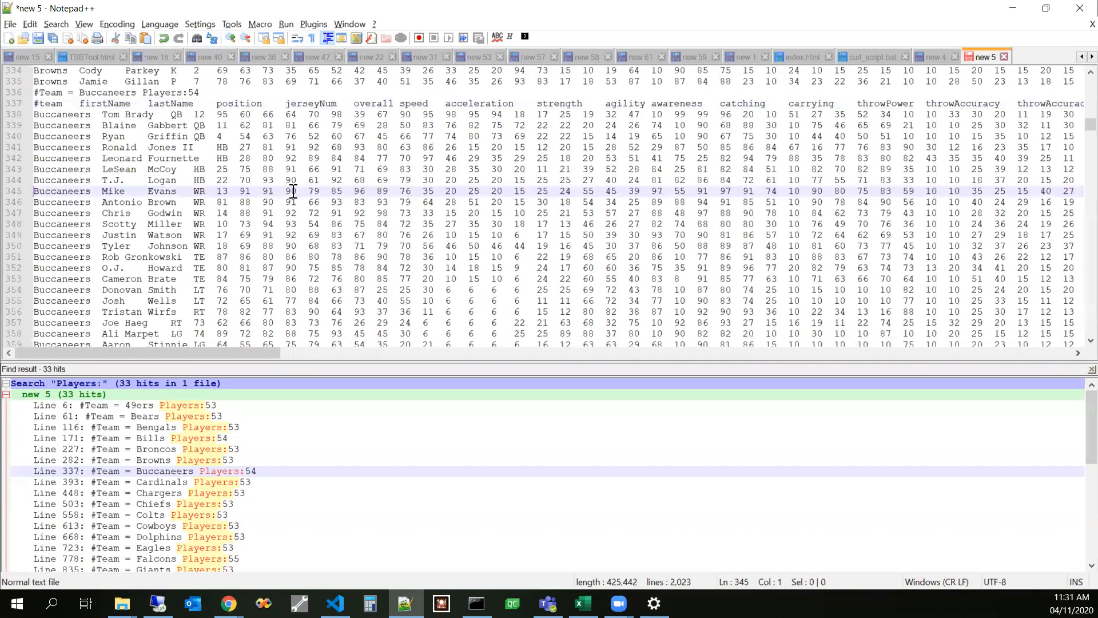
Step: Set the player count in the Buccaneers team header to 53
{"action": "left_click", "coordinate": [247, 92]}
{"action": "key", "text": "shift+Left"}
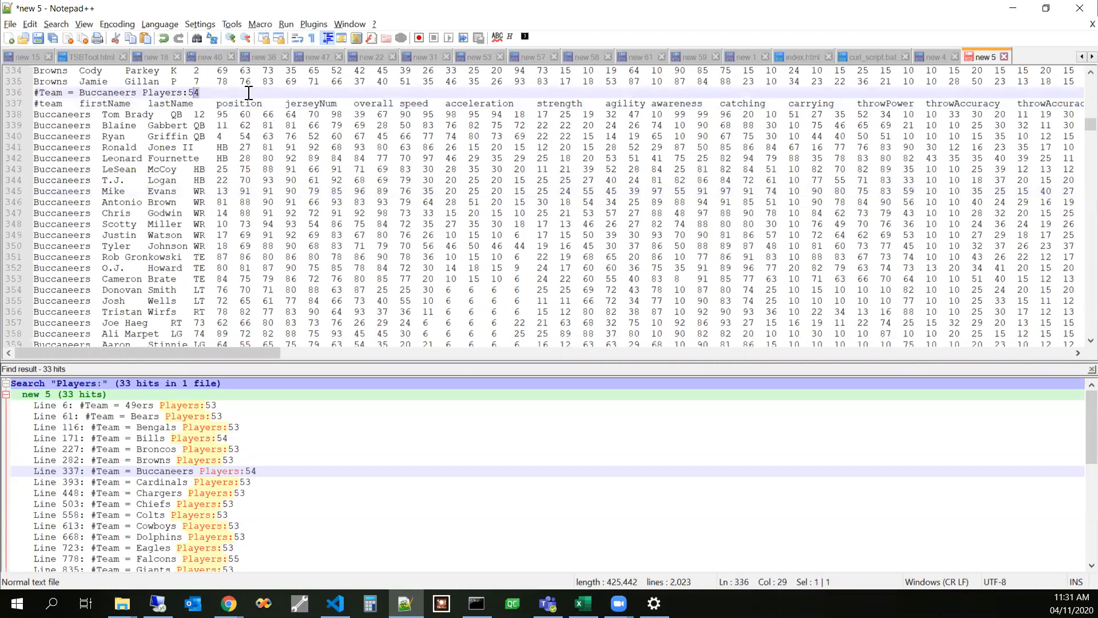
{"action": "type", "text": "3"}
Step: Go to the Raiders section from the search results and delete its last wide receiver row at line 1233
{"action": "left_click", "coordinate": [249, 535]}
{"action": "scroll", "coordinate": [266, 521], "scroll_direction": "down", "scroll_amount": 2}
{"action": "scroll", "coordinate": [261, 504], "scroll_direction": "down", "scroll_amount": 1}
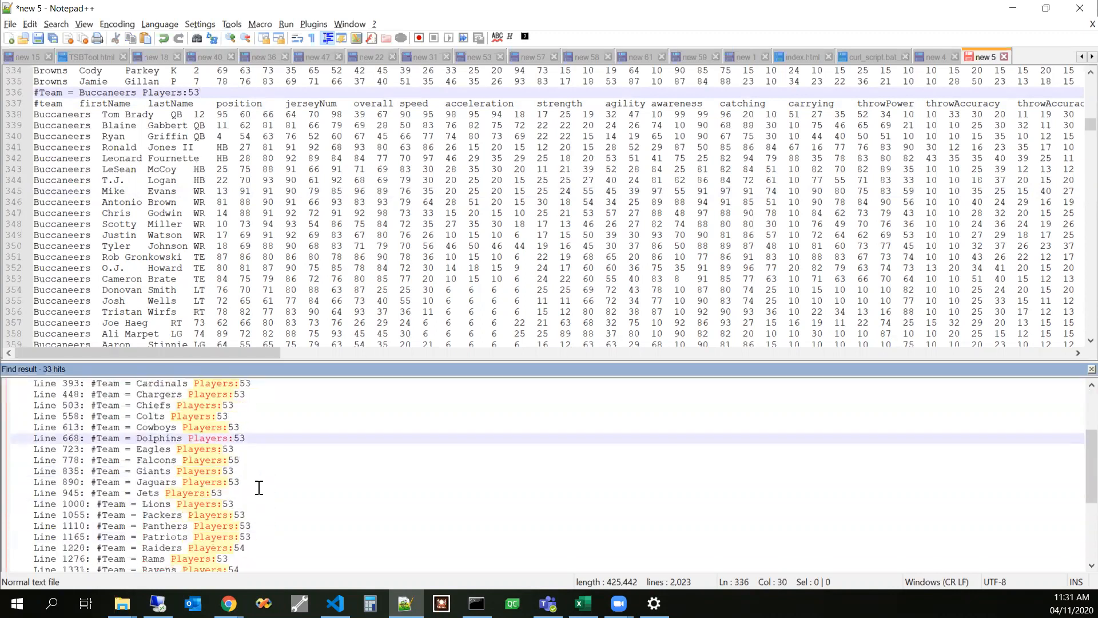
{"action": "scroll", "coordinate": [248, 469], "scroll_direction": "down", "scroll_amount": 2}
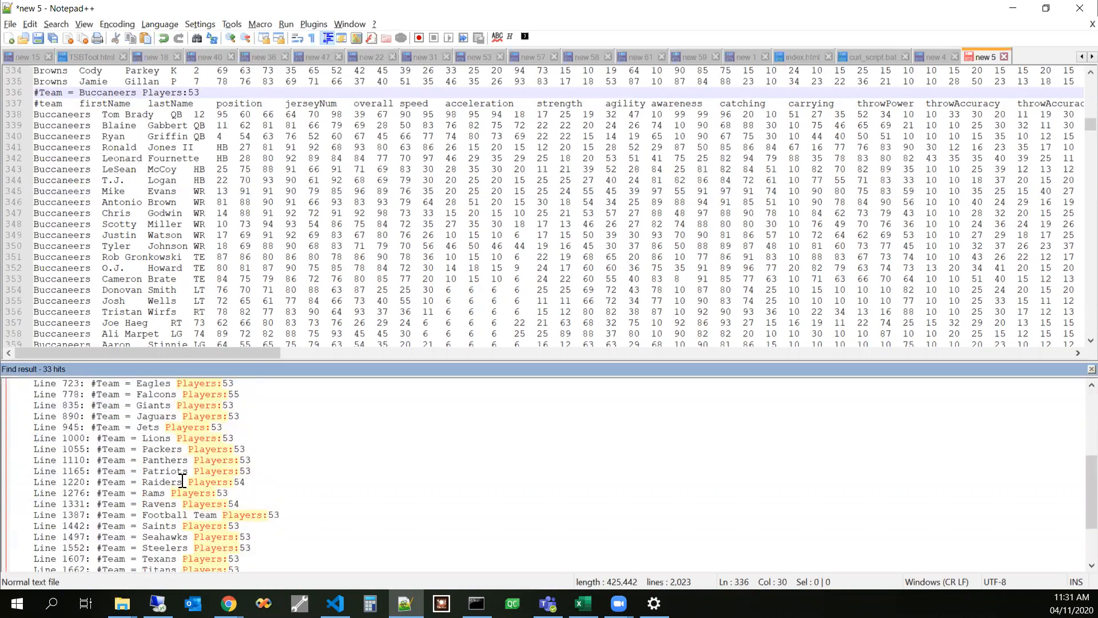
{"action": "double_click", "coordinate": [190, 482]}
{"action": "left_click_drag", "start_coordinate": [498, 352], "coordinate": [24, 355]}
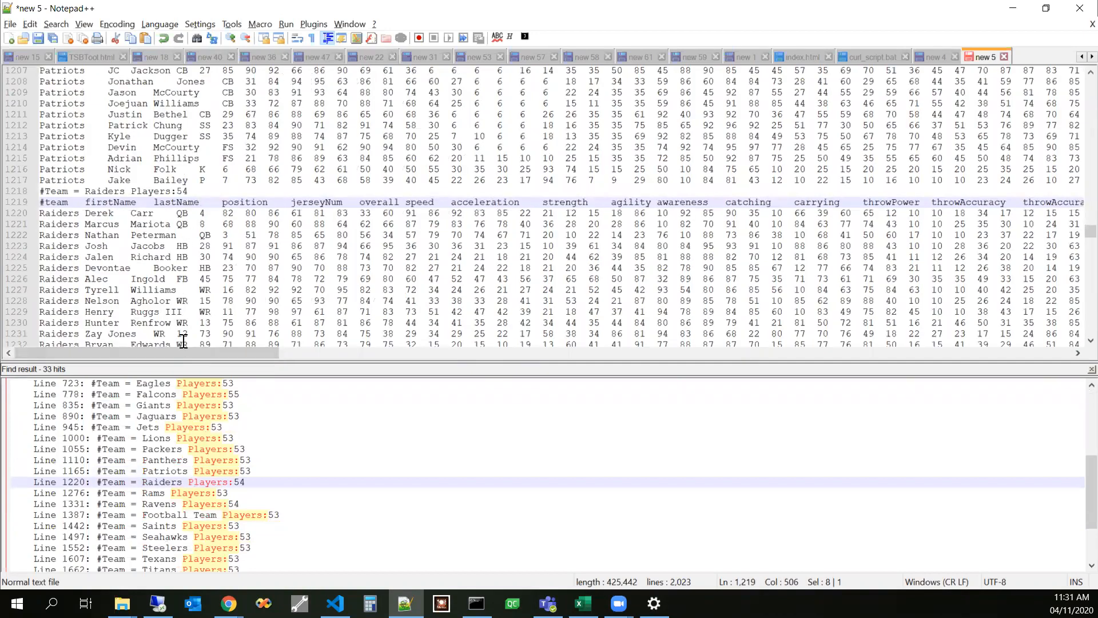
{"action": "scroll", "coordinate": [245, 264], "scroll_direction": "down", "scroll_amount": 2}
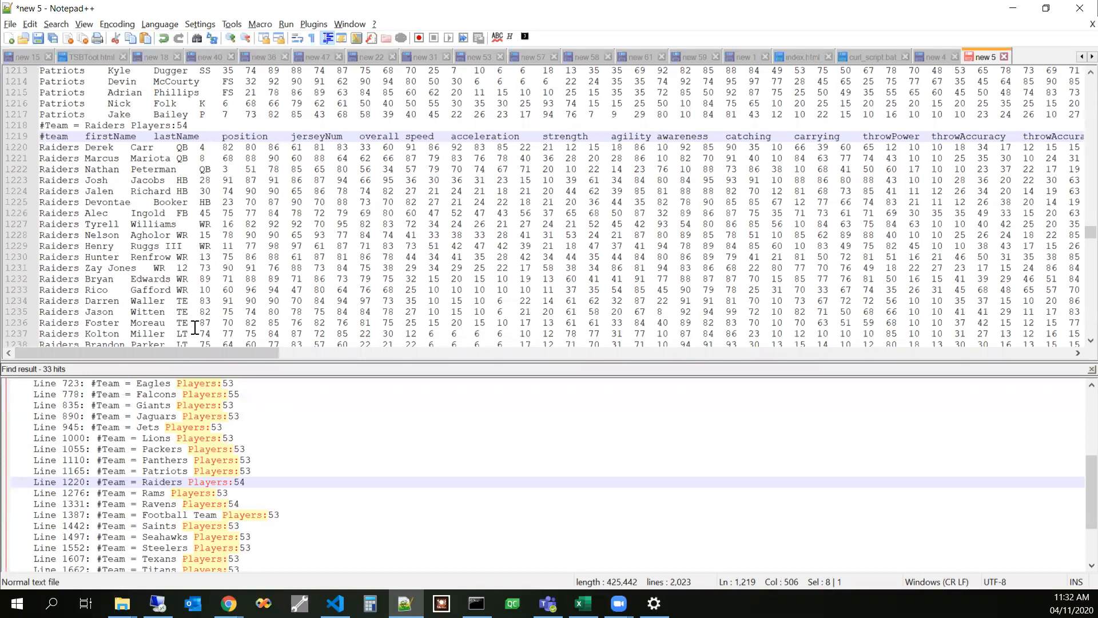
{"action": "scroll", "coordinate": [195, 327], "scroll_direction": "down", "scroll_amount": 2}
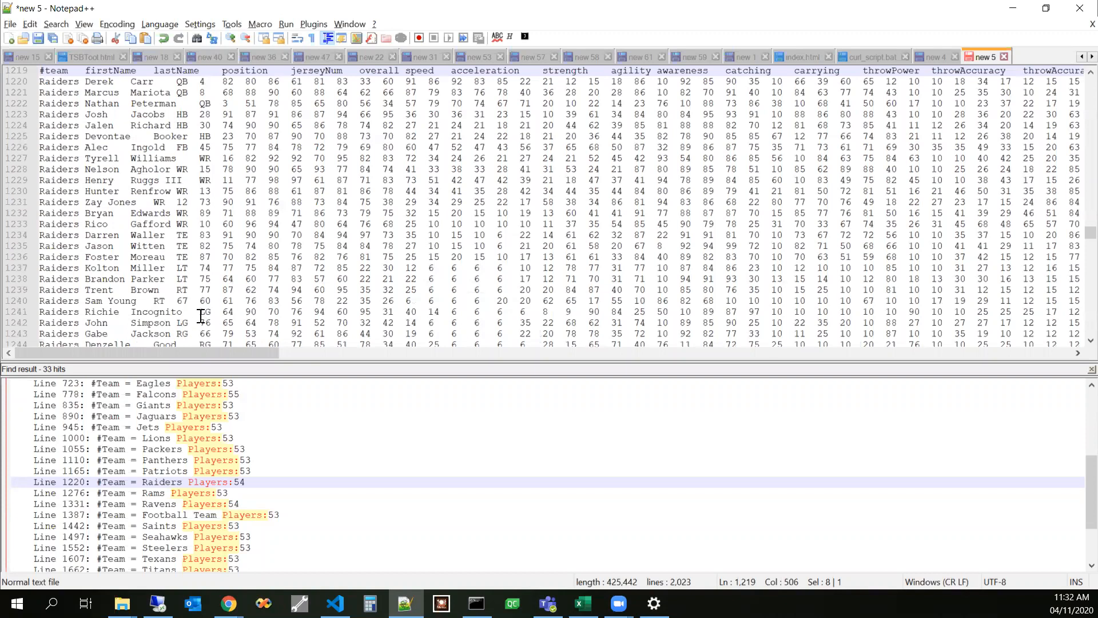
{"action": "scroll", "coordinate": [194, 300], "scroll_direction": "up", "scroll_amount": 2}
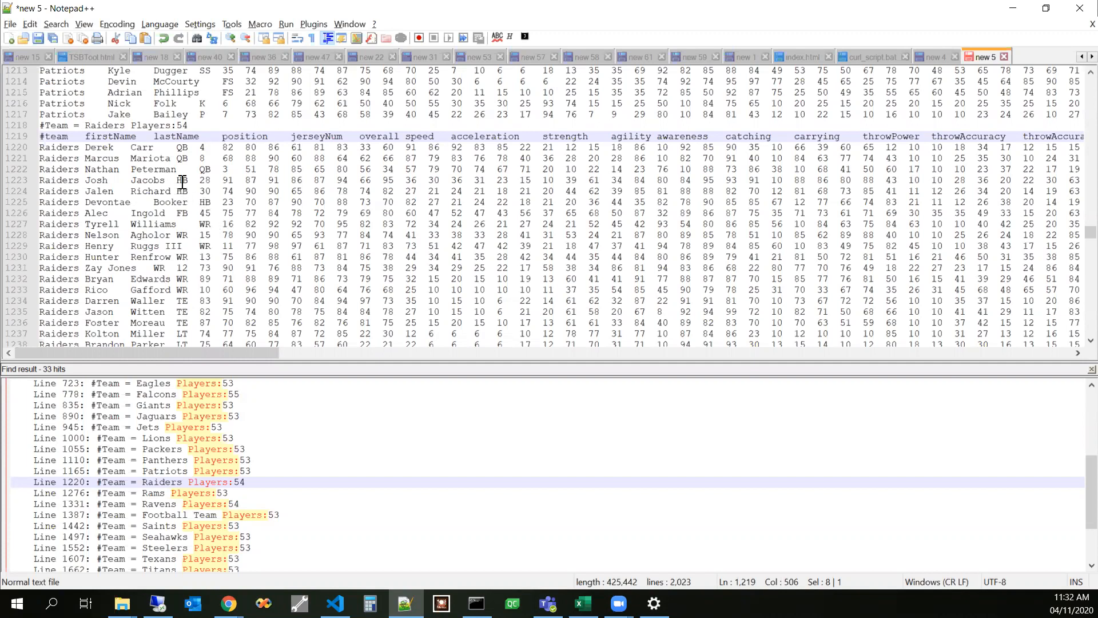
{"action": "left_click", "coordinate": [183, 289]}
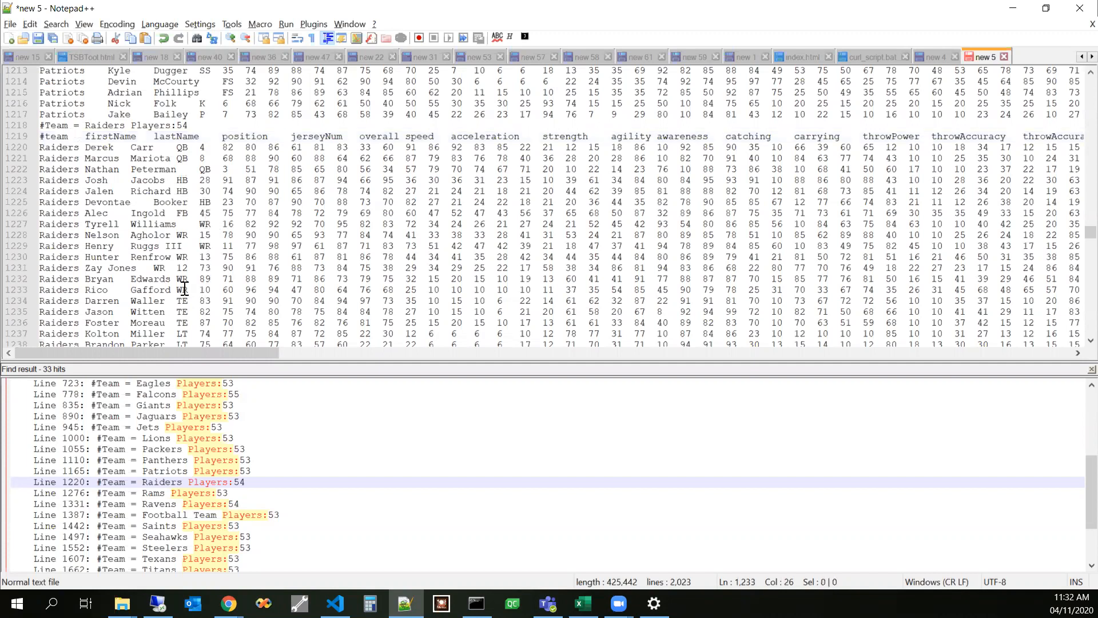
{"action": "key", "text": "Home"}
{"action": "key", "text": "shift+Down"}
{"action": "key", "text": "Delete"}
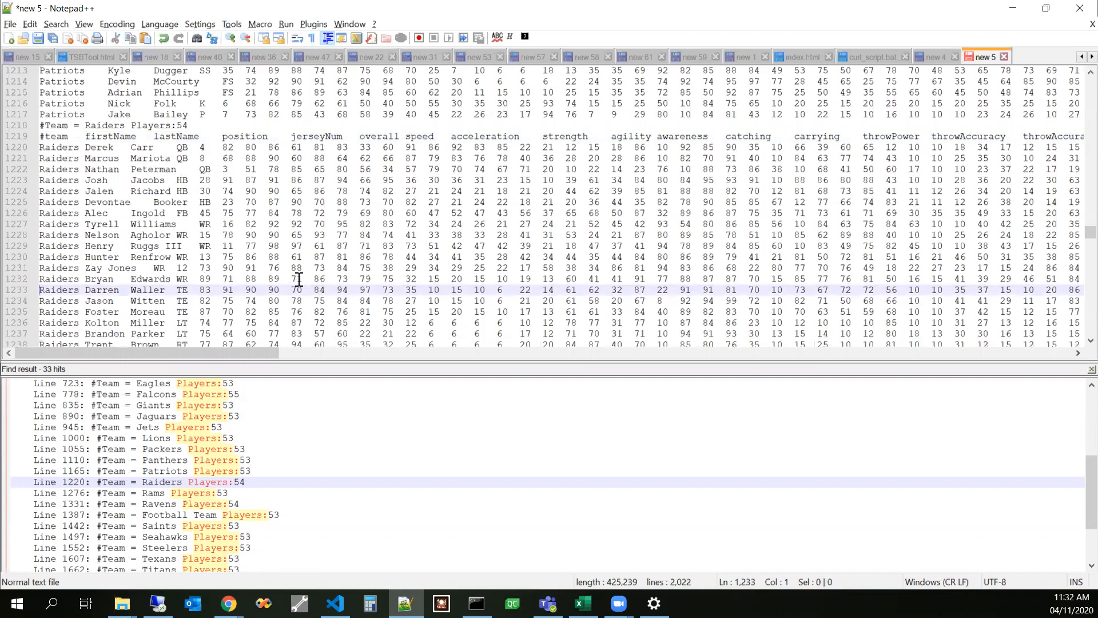
Step: Set the player count in the Raiders team header to 53
{"action": "left_click", "coordinate": [244, 127]}
{"action": "key", "text": "shift+Left"}
{"action": "type", "text": "3"}
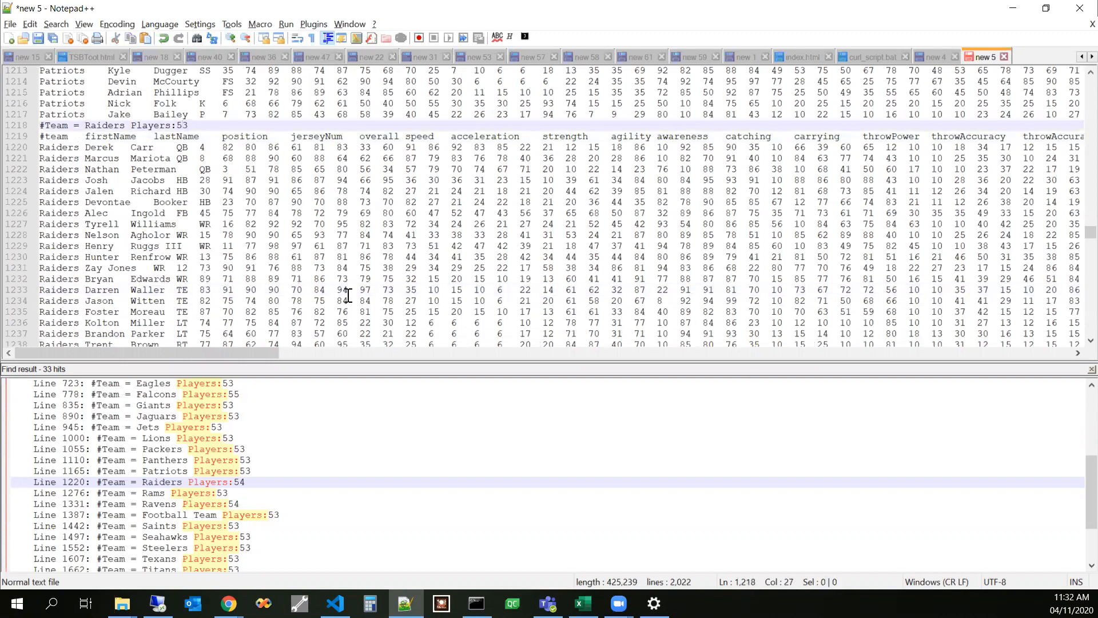
Step: Go to the Ravens section, check the roster by position, and delete its last wide receiver row at line 1344
{"action": "double_click", "coordinate": [173, 504]}
{"action": "left_click_drag", "start_coordinate": [217, 353], "coordinate": [106, 347]}
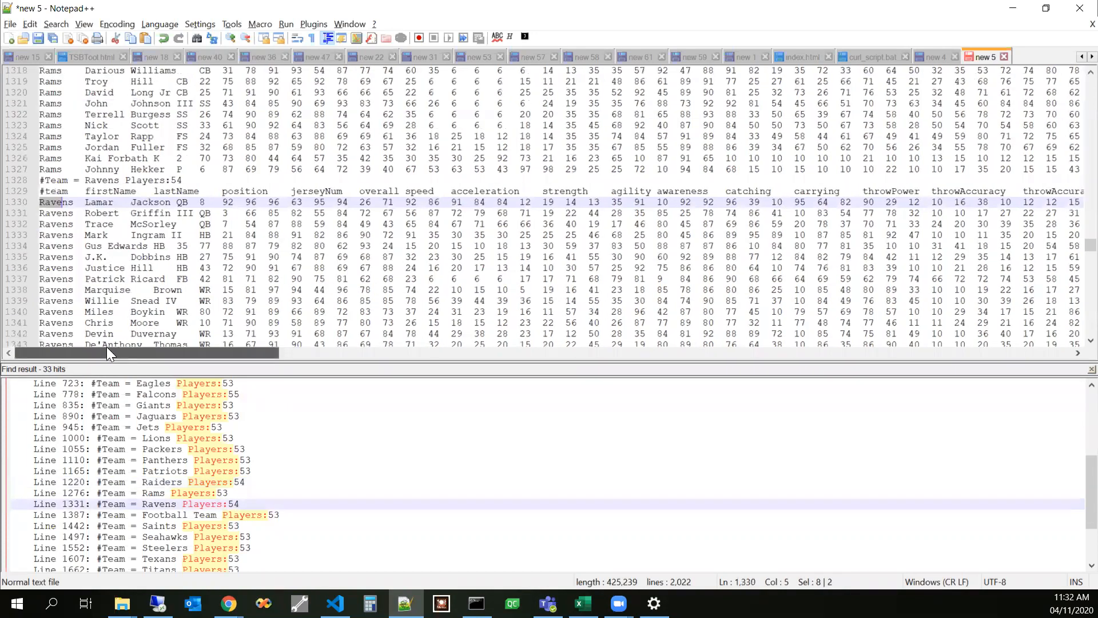
{"action": "scroll", "coordinate": [192, 257], "scroll_direction": "down", "scroll_amount": 1}
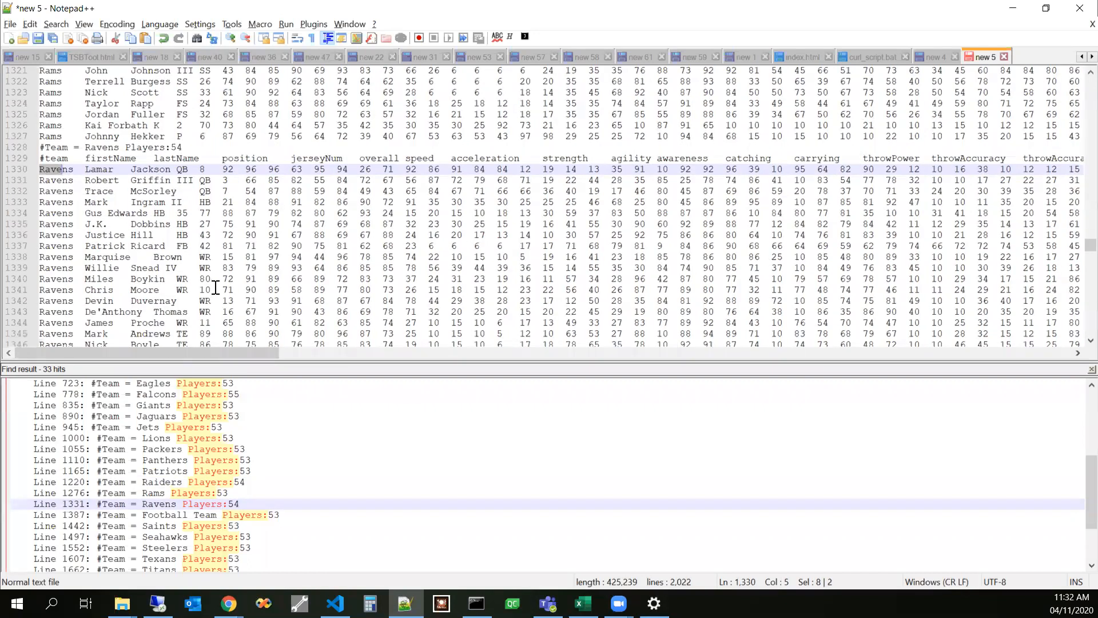
{"action": "scroll", "coordinate": [220, 284], "scroll_direction": "down", "scroll_amount": 1}
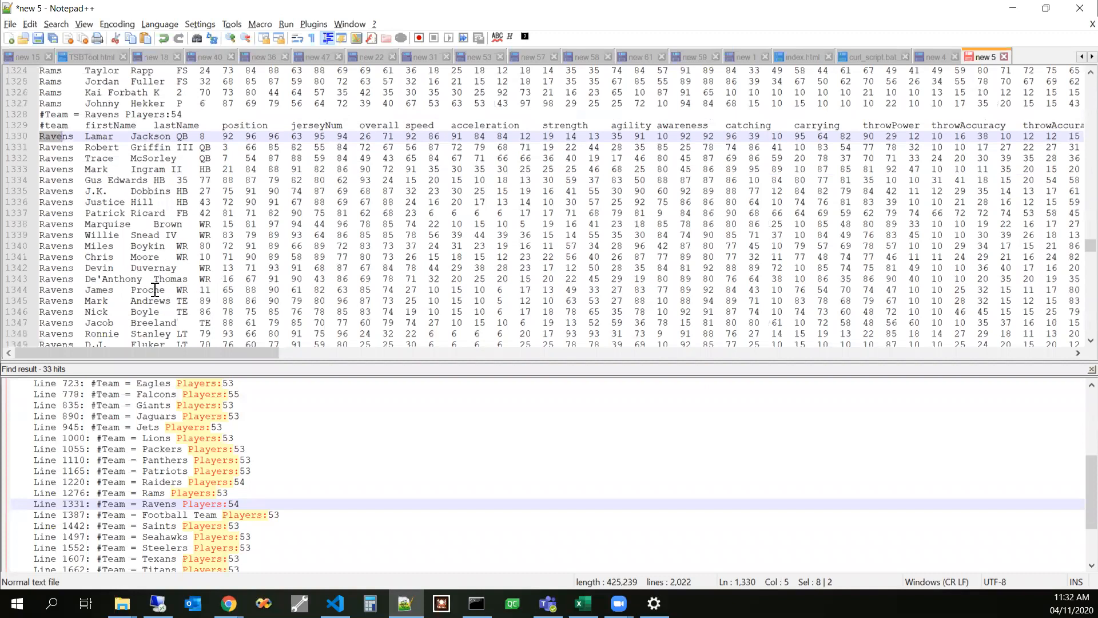
{"action": "left_click", "coordinate": [220, 290]}
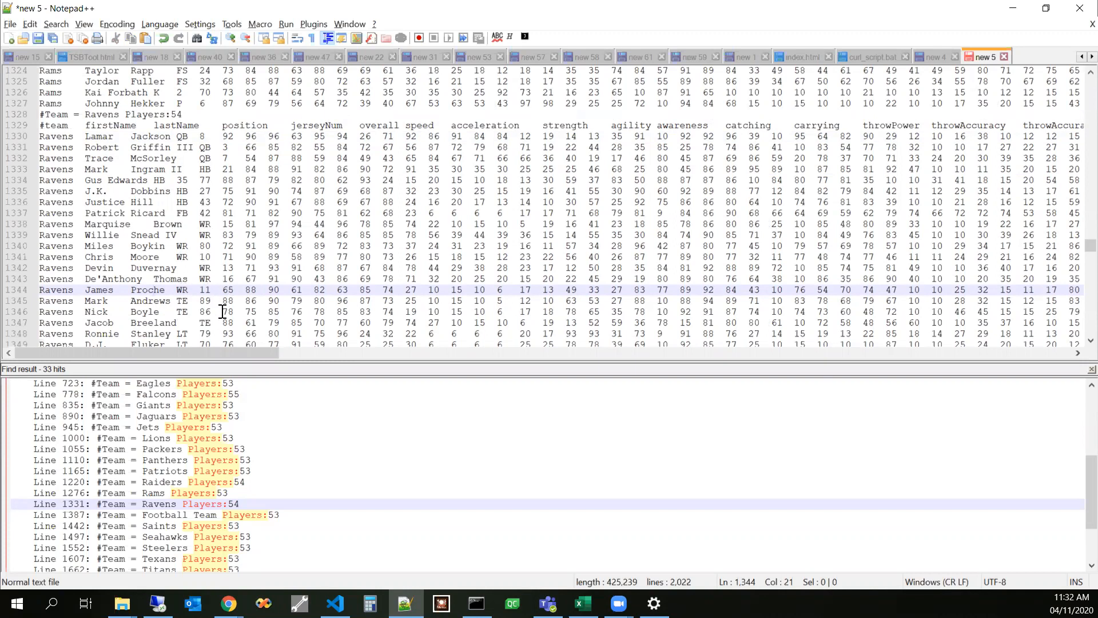
{"action": "scroll", "coordinate": [222, 308], "scroll_direction": "down", "scroll_amount": 8}
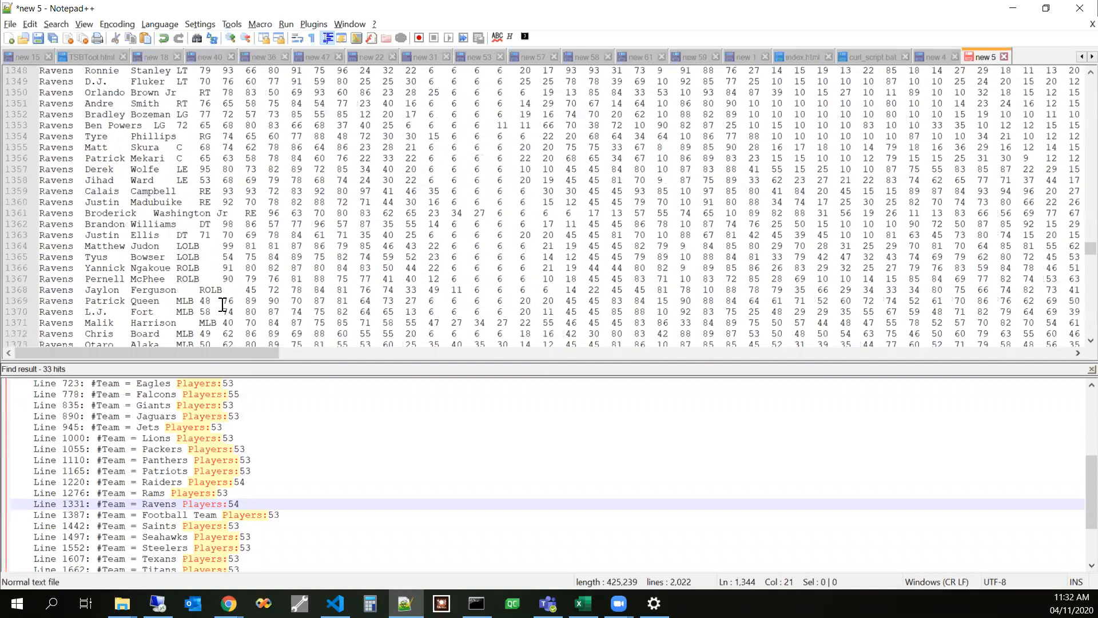
{"action": "scroll", "coordinate": [222, 305], "scroll_direction": "down", "scroll_amount": 2}
{"action": "scroll", "coordinate": [222, 305], "scroll_direction": "down", "scroll_amount": 3}
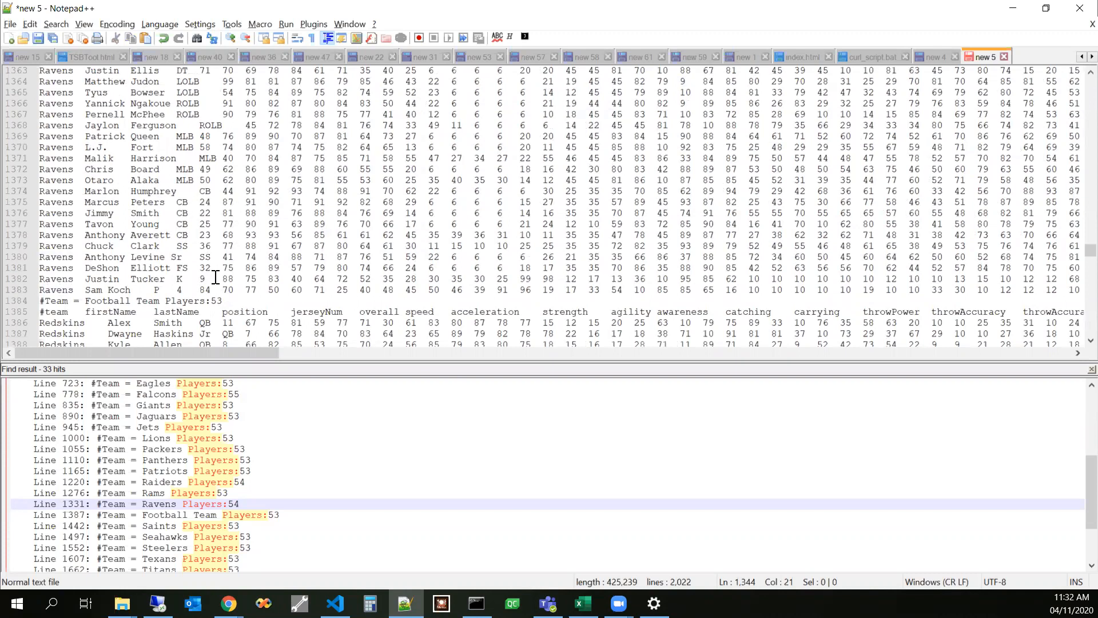
{"action": "scroll", "coordinate": [219, 276], "scroll_direction": "down", "scroll_amount": 1}
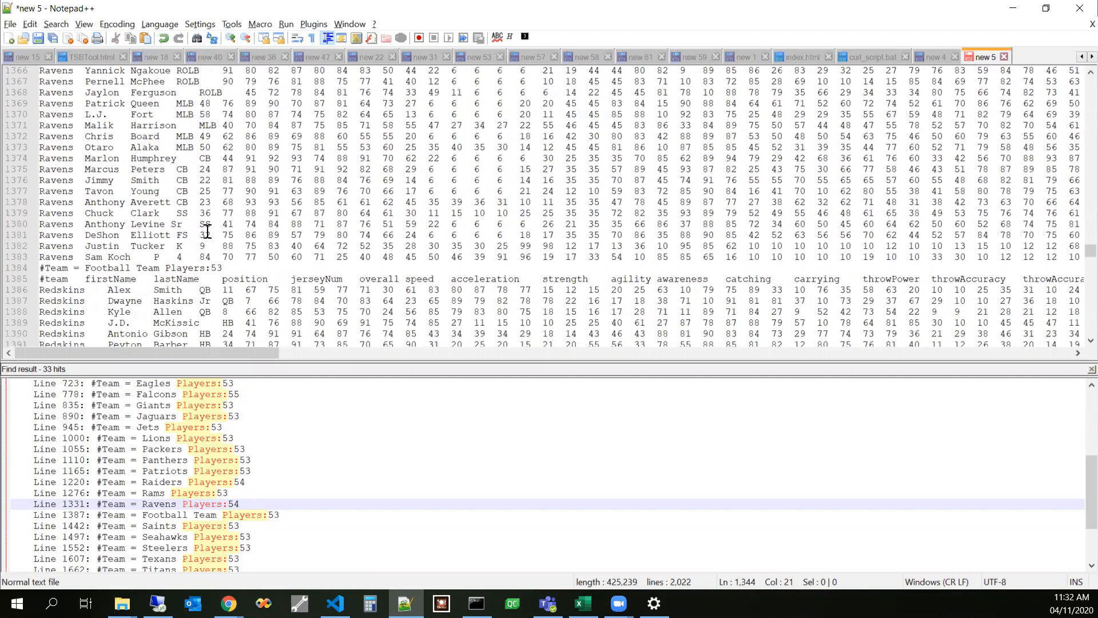
{"action": "scroll", "coordinate": [199, 243], "scroll_direction": "up", "scroll_amount": 3}
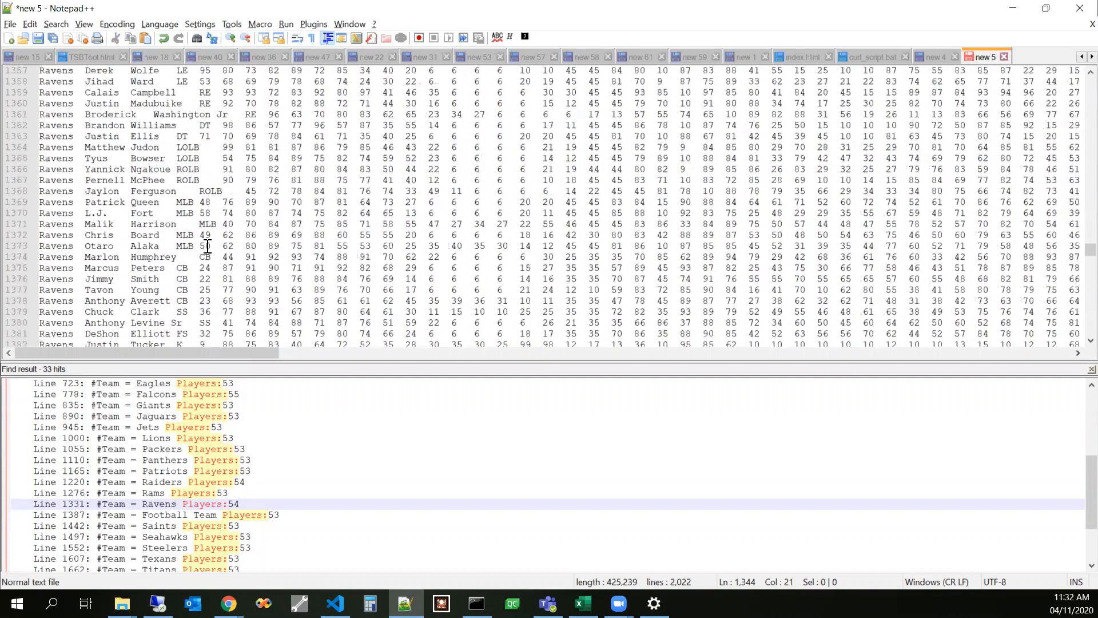
{"action": "scroll", "coordinate": [210, 245], "scroll_direction": "up", "scroll_amount": 7}
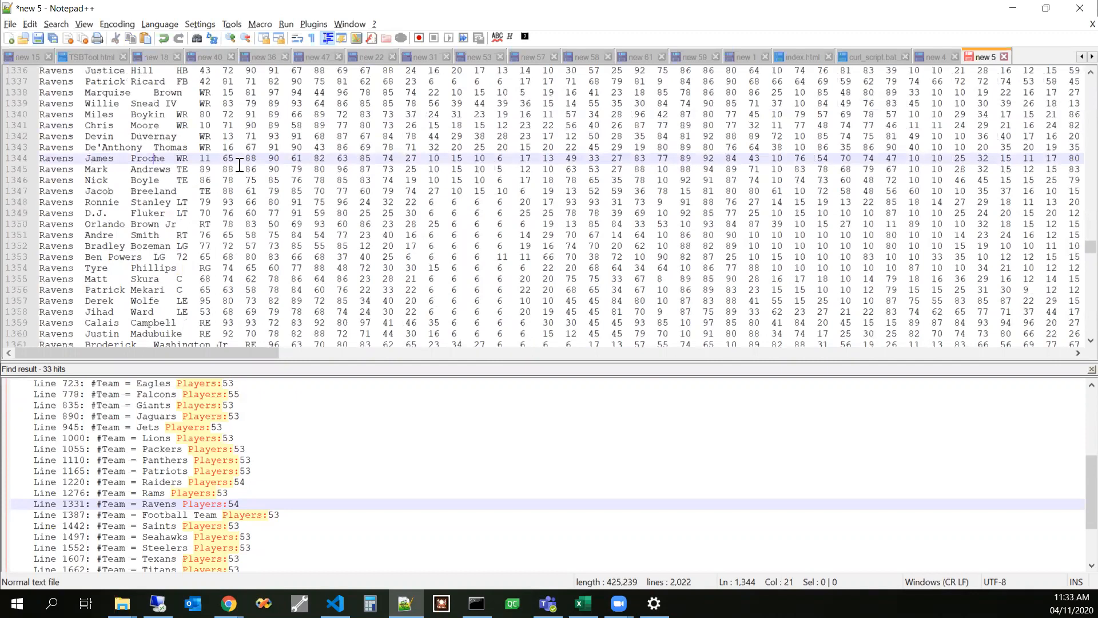
{"action": "key", "text": "Home"}
{"action": "key", "text": "shift+Down"}
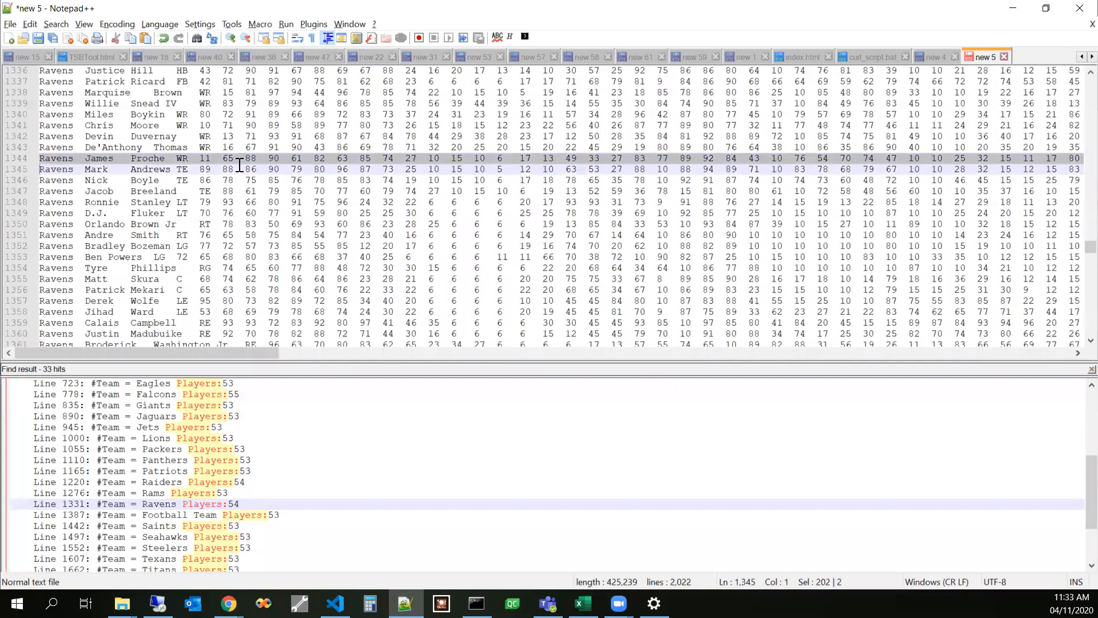
{"action": "key", "text": "Delete"}
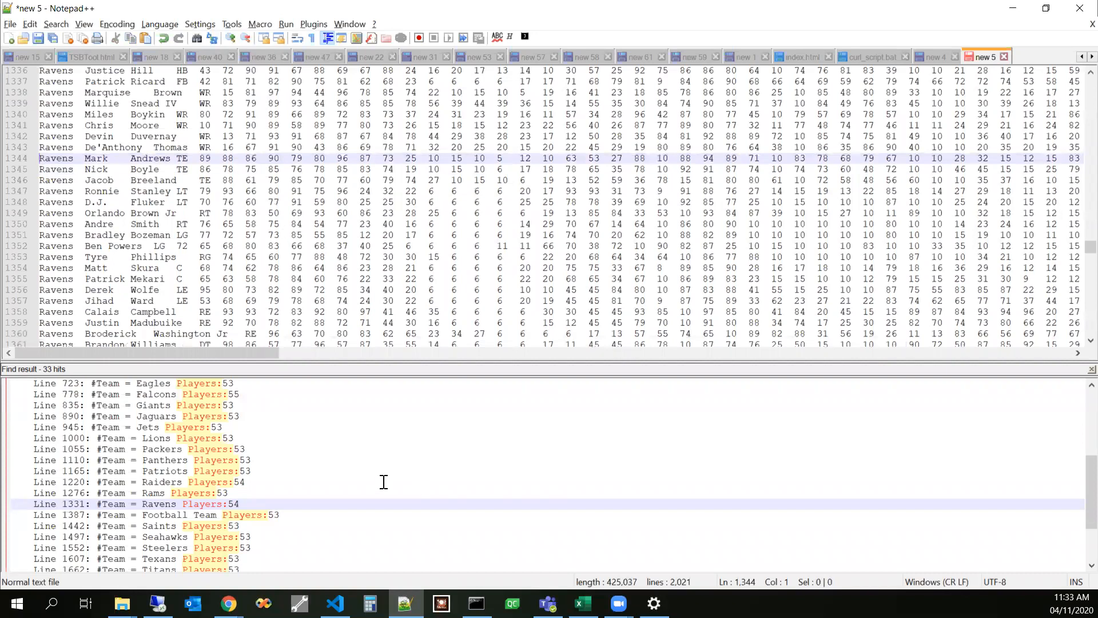
Step: Set the player count in the Ravens team header to 53
{"action": "scroll", "coordinate": [269, 528], "scroll_direction": "down", "scroll_amount": 1}
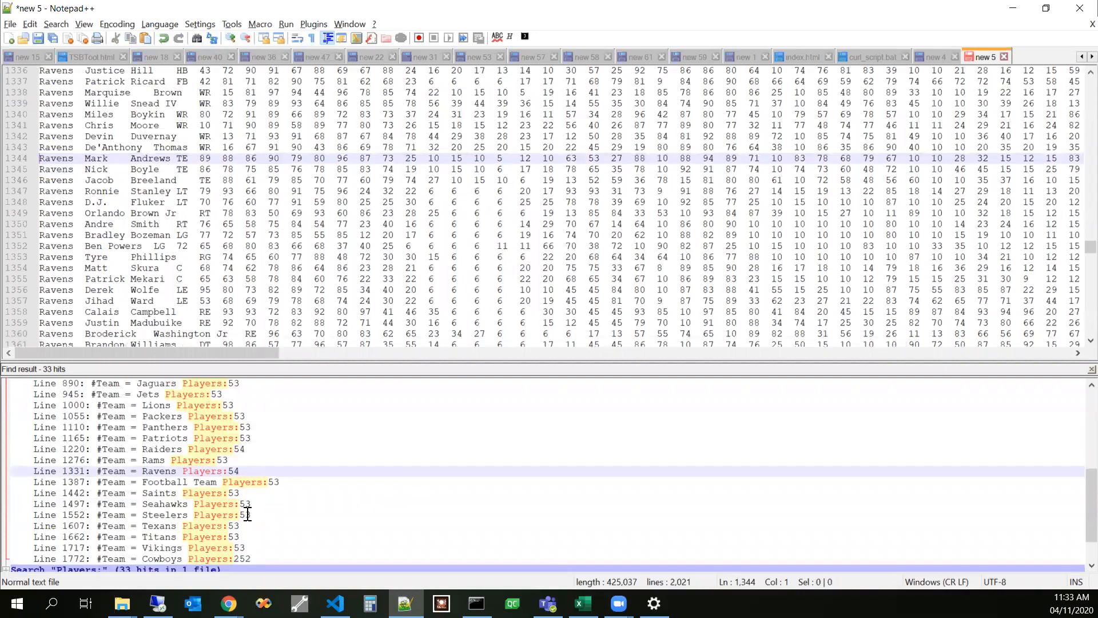
{"action": "scroll", "coordinate": [239, 246], "scroll_direction": "up", "scroll_amount": 4}
{"action": "left_click", "coordinate": [200, 115]}
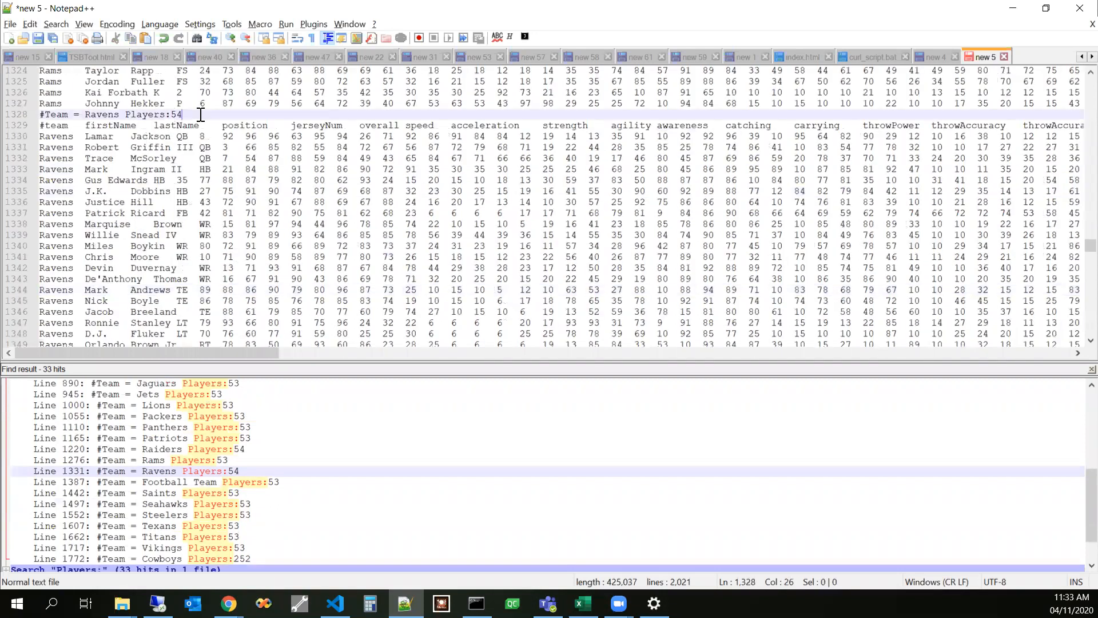
{"action": "key", "text": "BackSpace"}
{"action": "type", "text": "3"}
{"action": "left_click", "coordinate": [204, 207]}
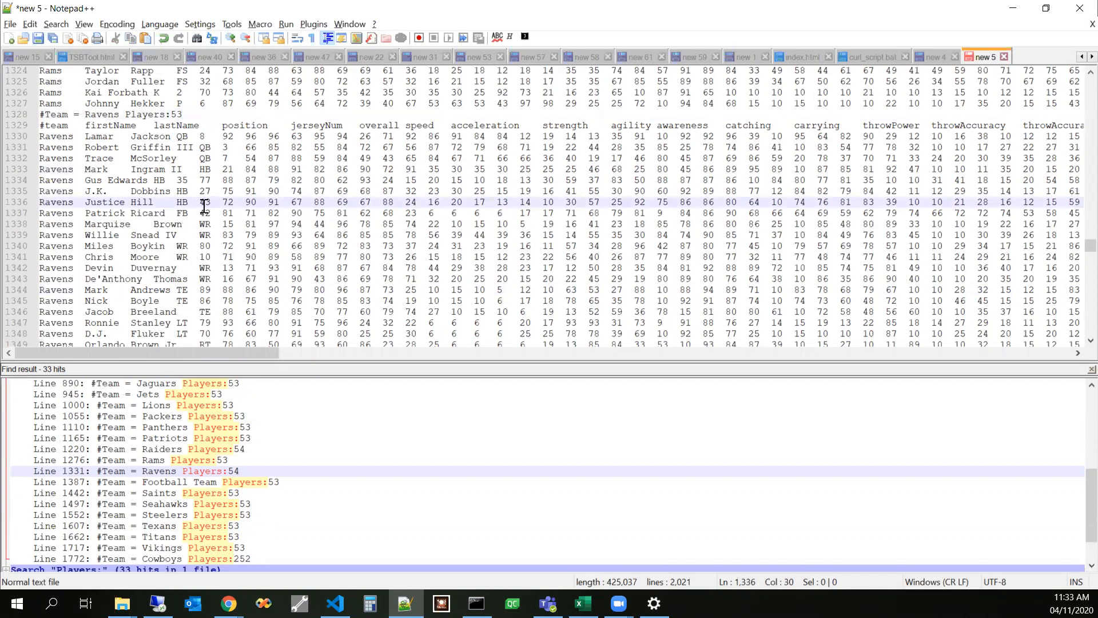
Step: Delete the five introductory lines above the 49ers team header, from "Madden player ratings" through "Missing Players"
{"action": "key", "text": "ctrl+Home"}
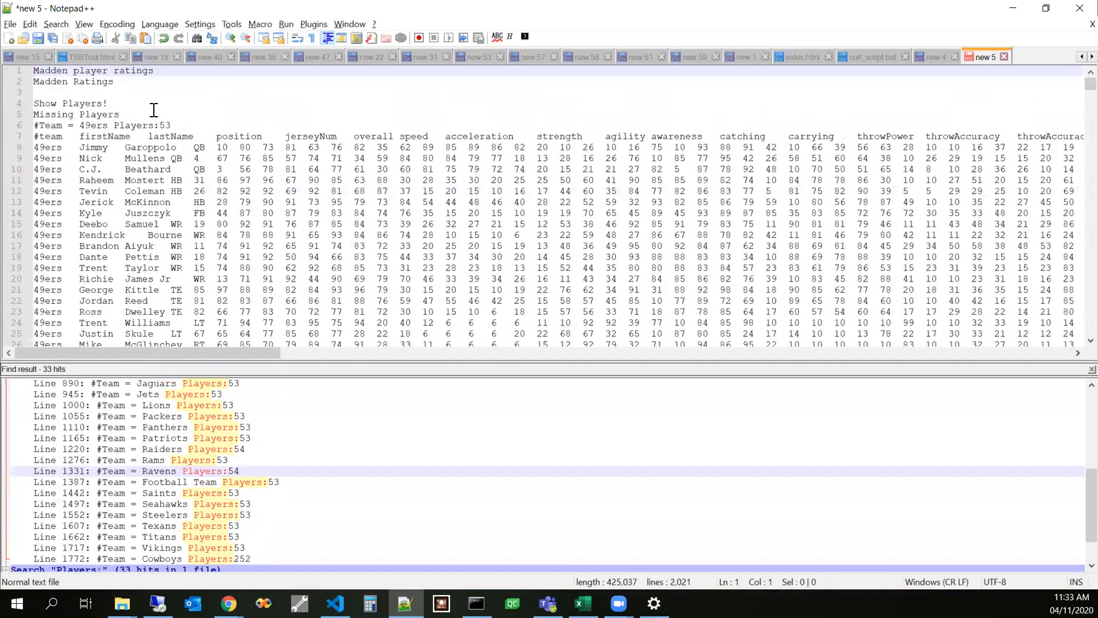
{"action": "left_click_drag", "start_coordinate": [152, 110], "coordinate": [10, 61]}
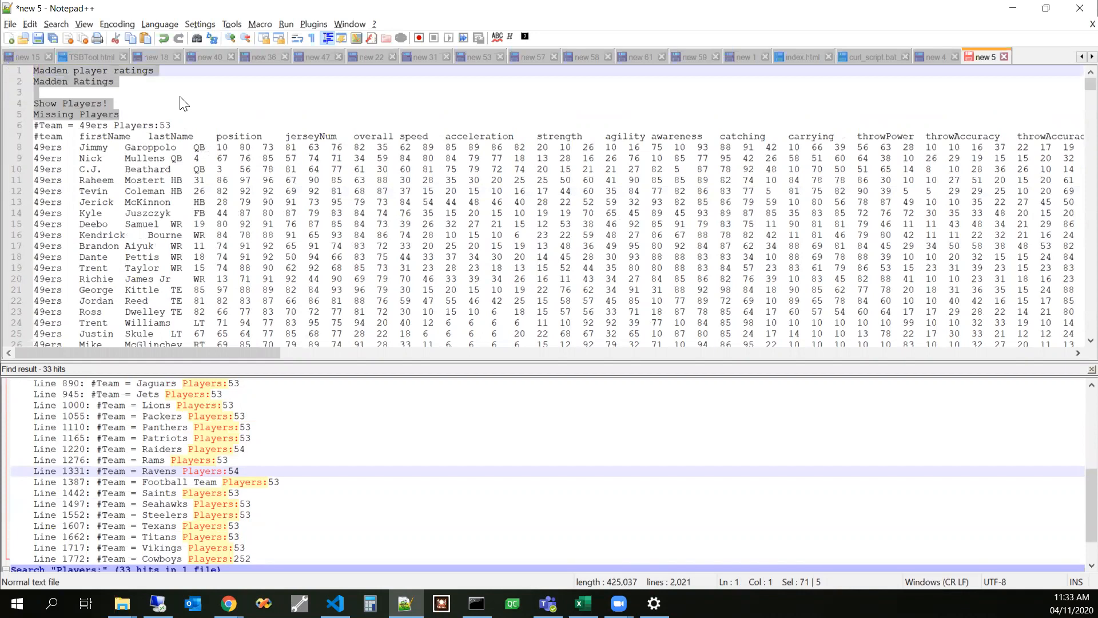
{"action": "key", "text": "Delete"}
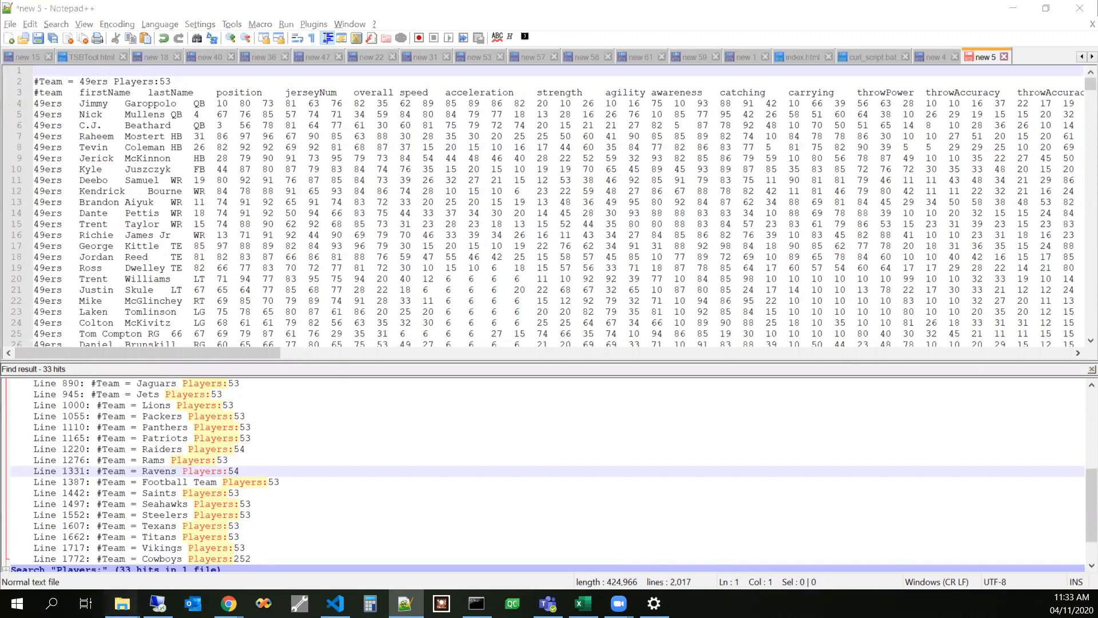
Step: Switch to File Explorer and launch MaddenConverter.exe from the MaddenConverter project's bin\Debug folder
{"action": "left_click", "coordinate": [121, 604]}
{"action": "left_click", "coordinate": [77, 500]}
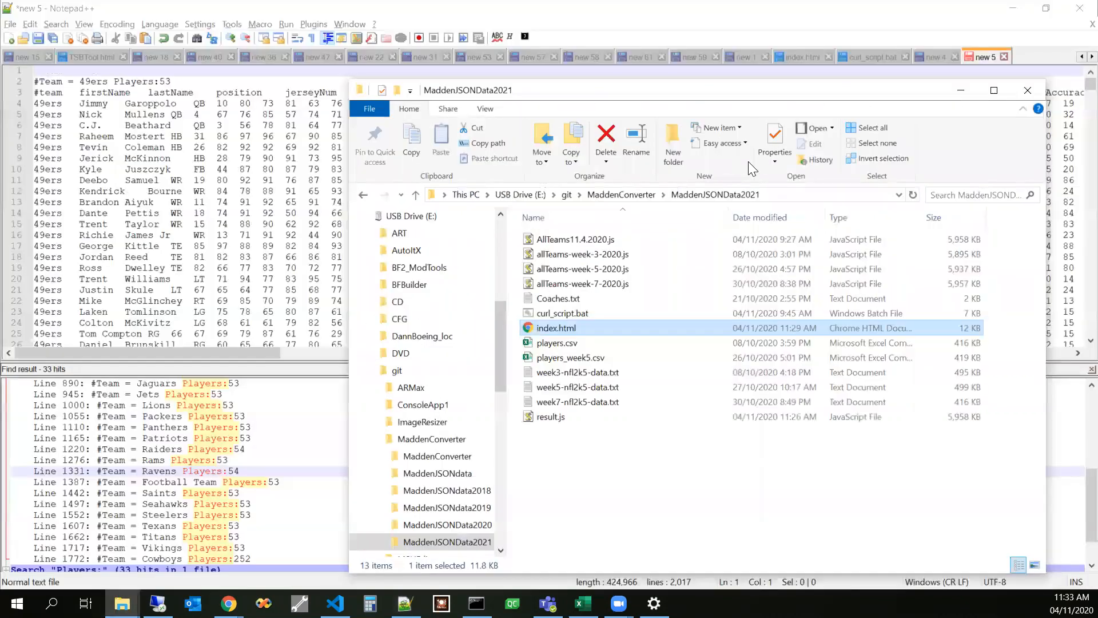
{"action": "left_click", "coordinate": [646, 196]}
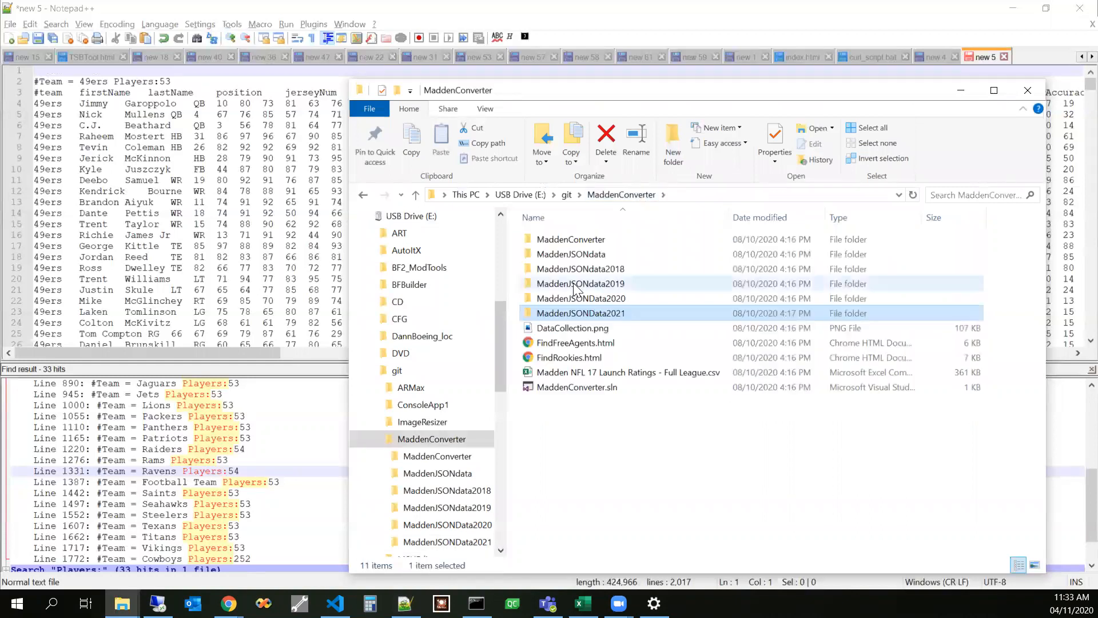
{"action": "left_click", "coordinate": [569, 243]}
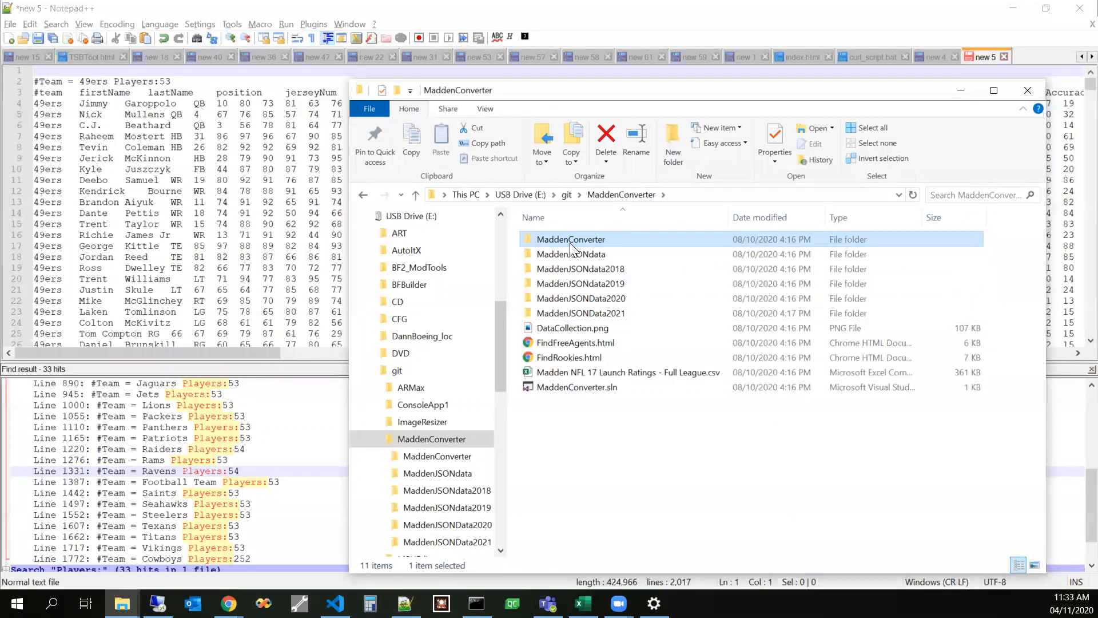
{"action": "double_click", "coordinate": [570, 243]}
{"action": "double_click", "coordinate": [569, 242]}
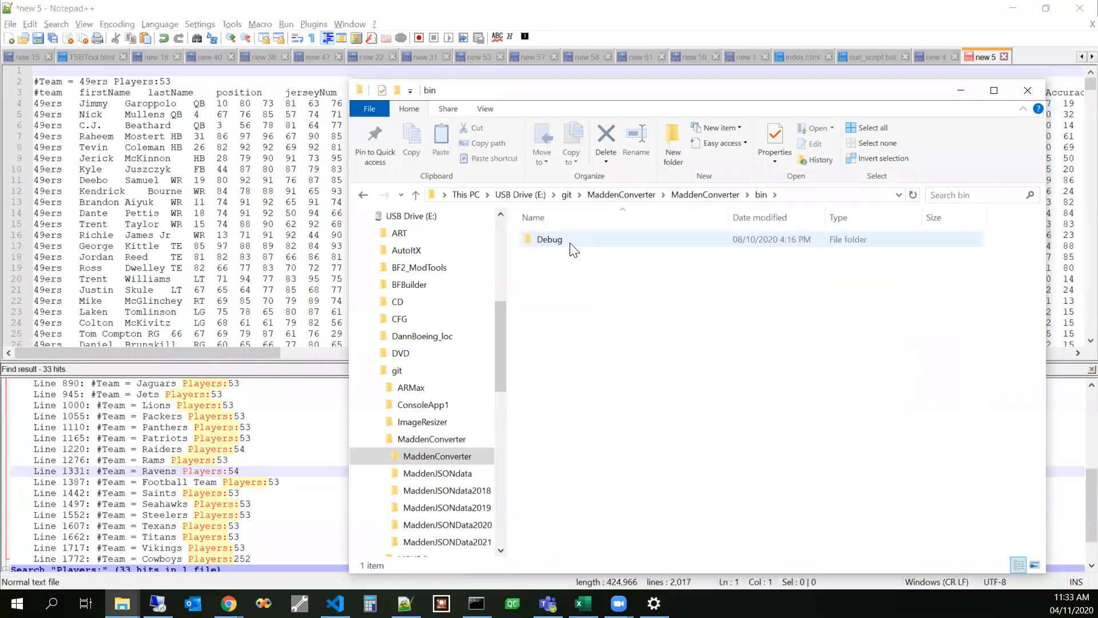
{"action": "double_click", "coordinate": [570, 244]}
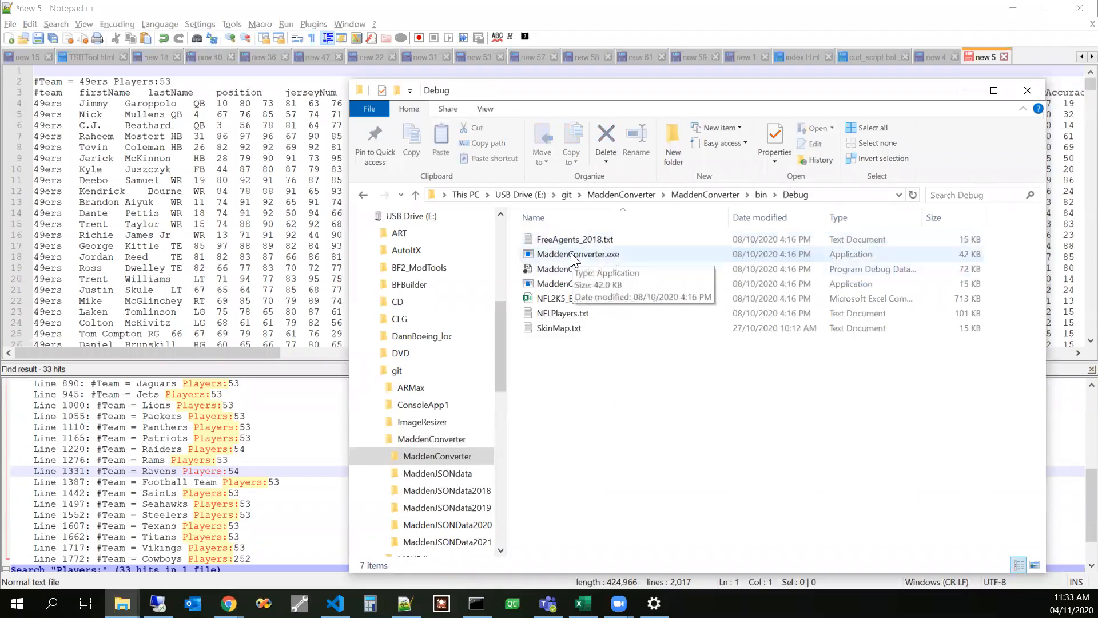
{"action": "double_click", "coordinate": [572, 256]}
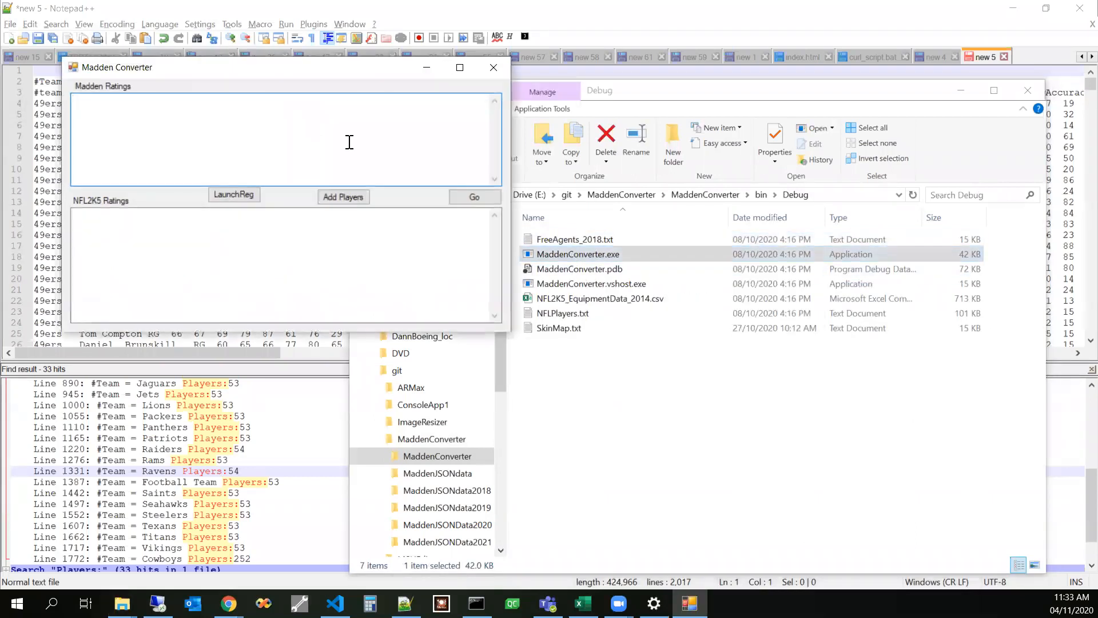
Step: Switch back to Notepad++ and replace every tab character in the ratings document with a comma
{"action": "left_click", "coordinate": [166, 12]}
{"action": "left_click", "coordinate": [183, 132]}
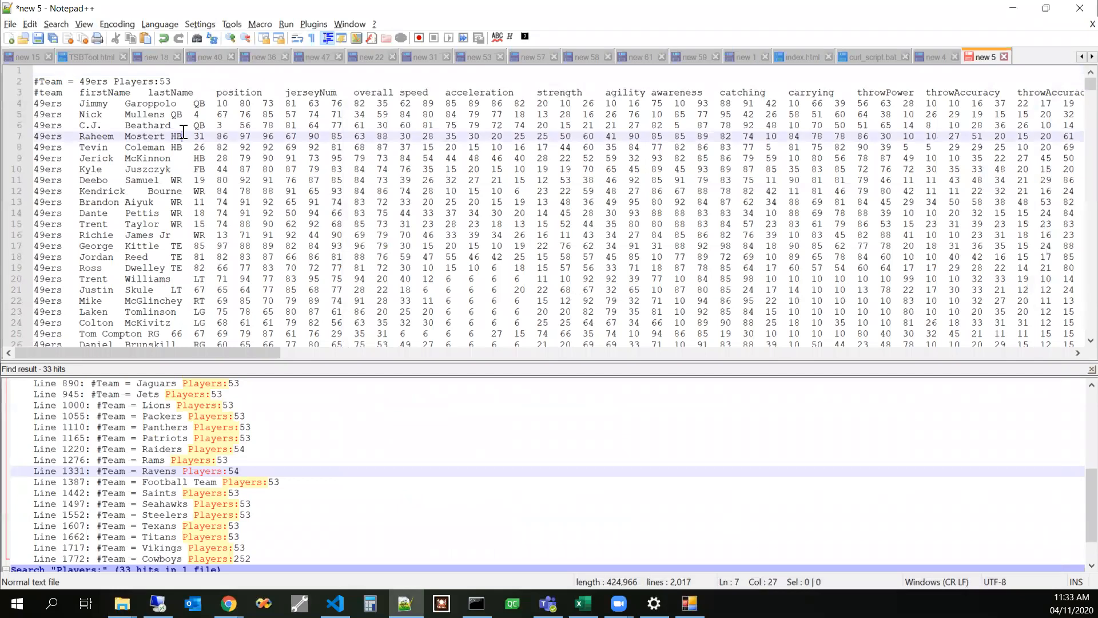
{"action": "left_click", "coordinate": [343, 147]}
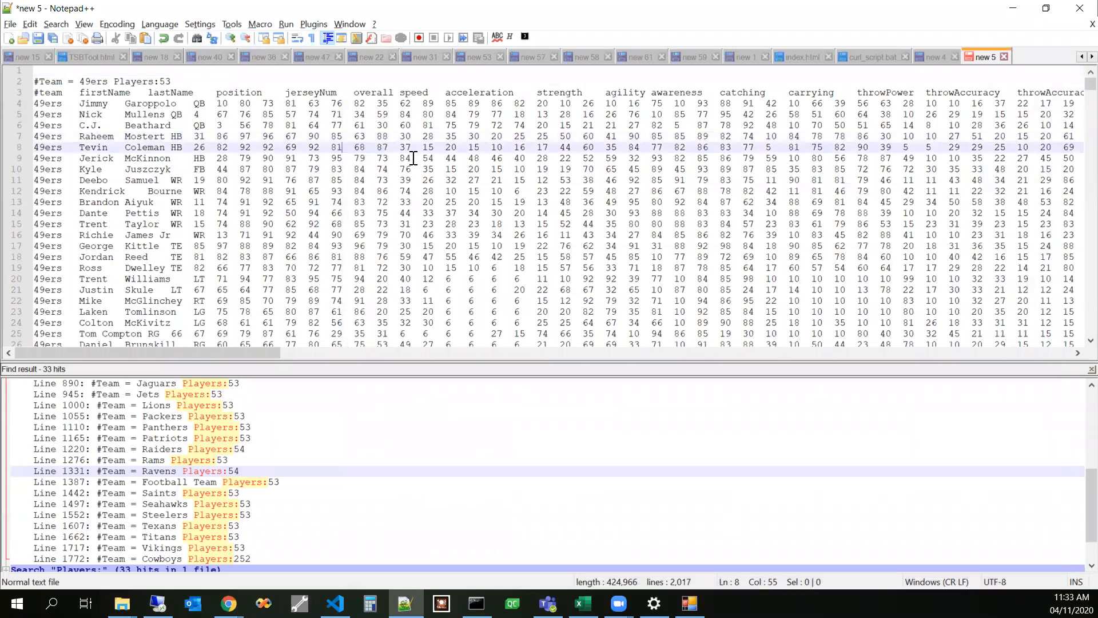
{"action": "key", "text": "shift+Right"}
{"action": "key", "text": "shift+Left"}
{"action": "key", "text": "shift+Right"}
{"action": "key", "text": "Right"}
{"action": "key", "text": "shift+Right"}
{"action": "key", "text": "ctrl+h"}
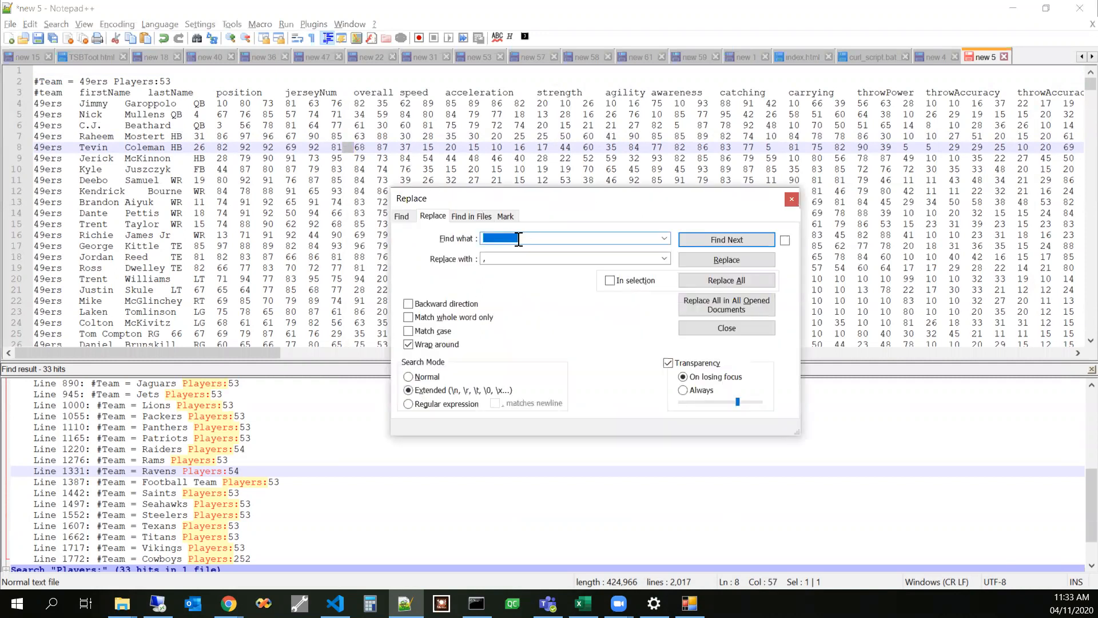
{"action": "left_click", "coordinate": [742, 281]}
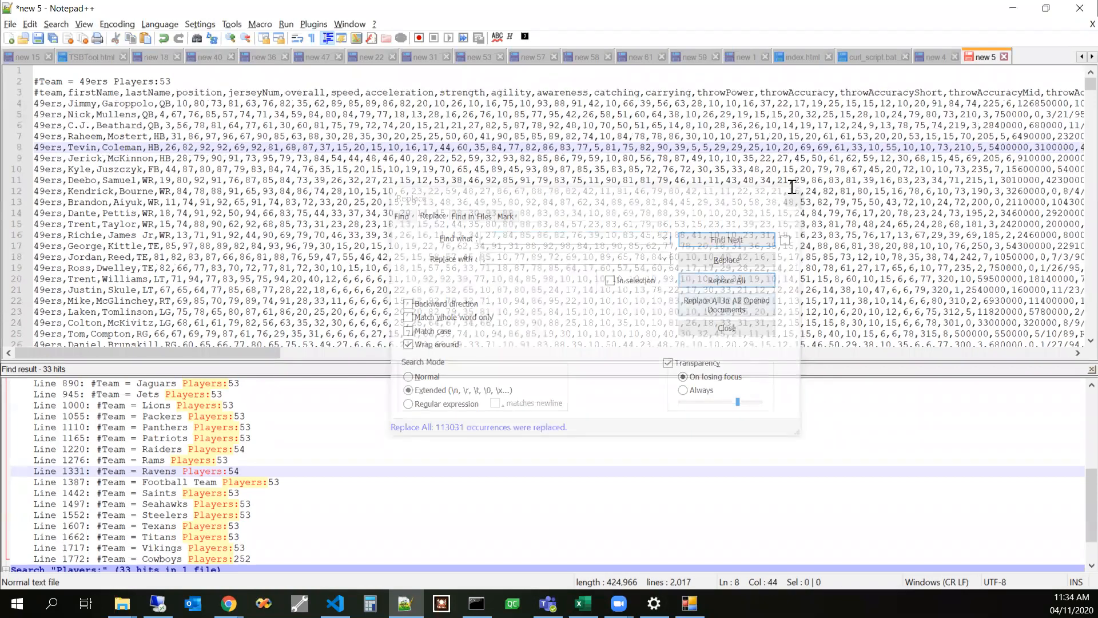
{"action": "left_click", "coordinate": [793, 197]}
Step: Copy the whole ratings document into Madden Converter's Madden Ratings box, convert it to NFL2K5 ratings, and enlarge the window
{"action": "left_click", "coordinate": [363, 80]}
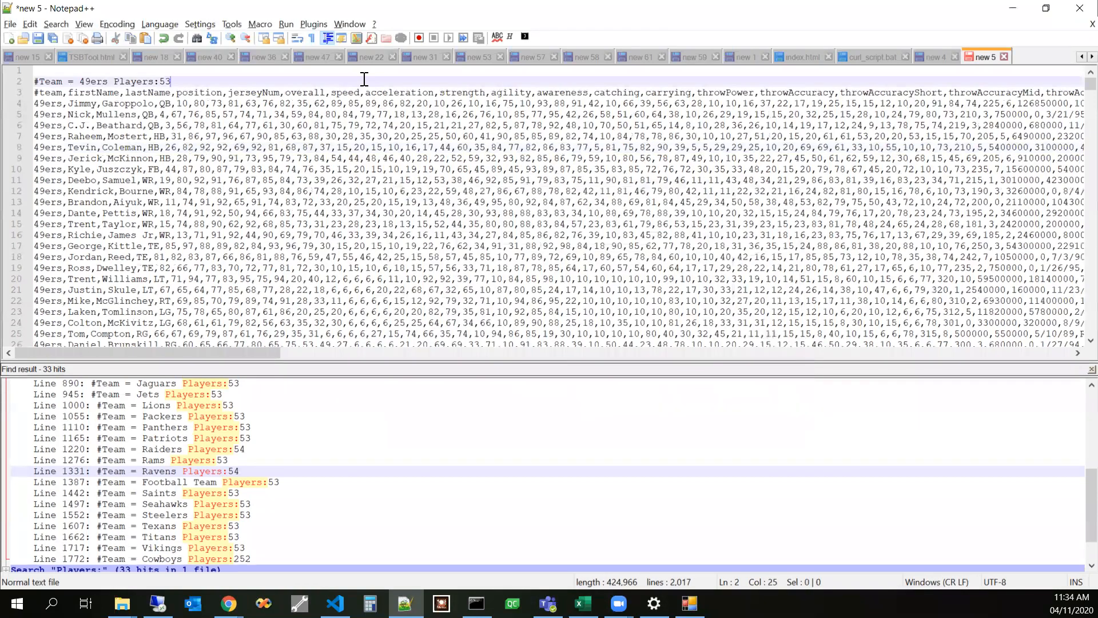
{"action": "key", "text": "ctrl+a"}
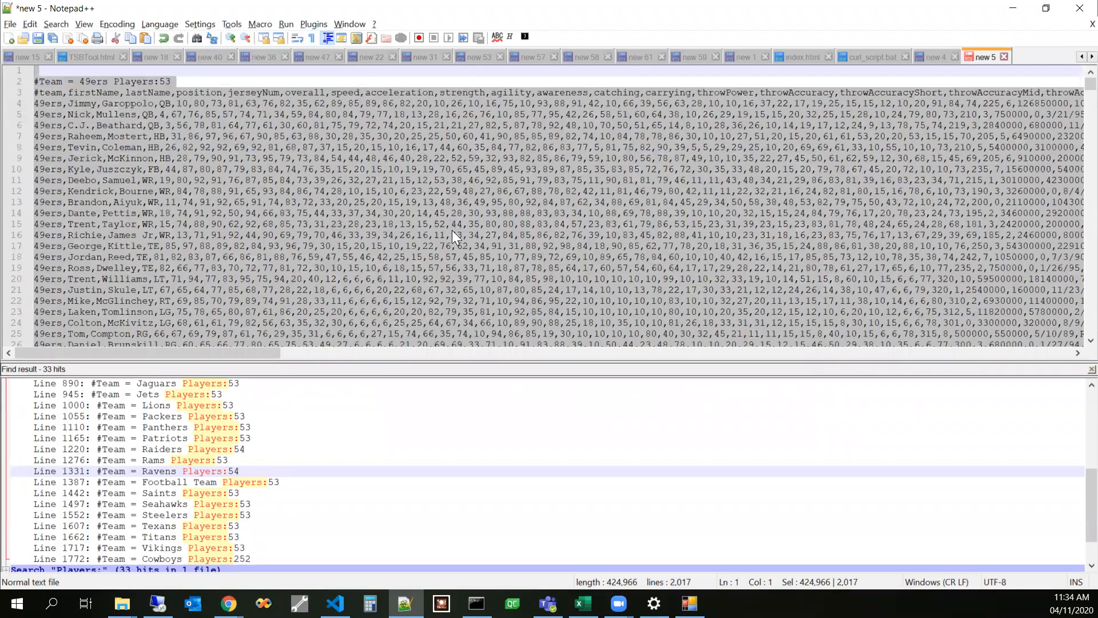
{"action": "left_click", "coordinate": [689, 603]}
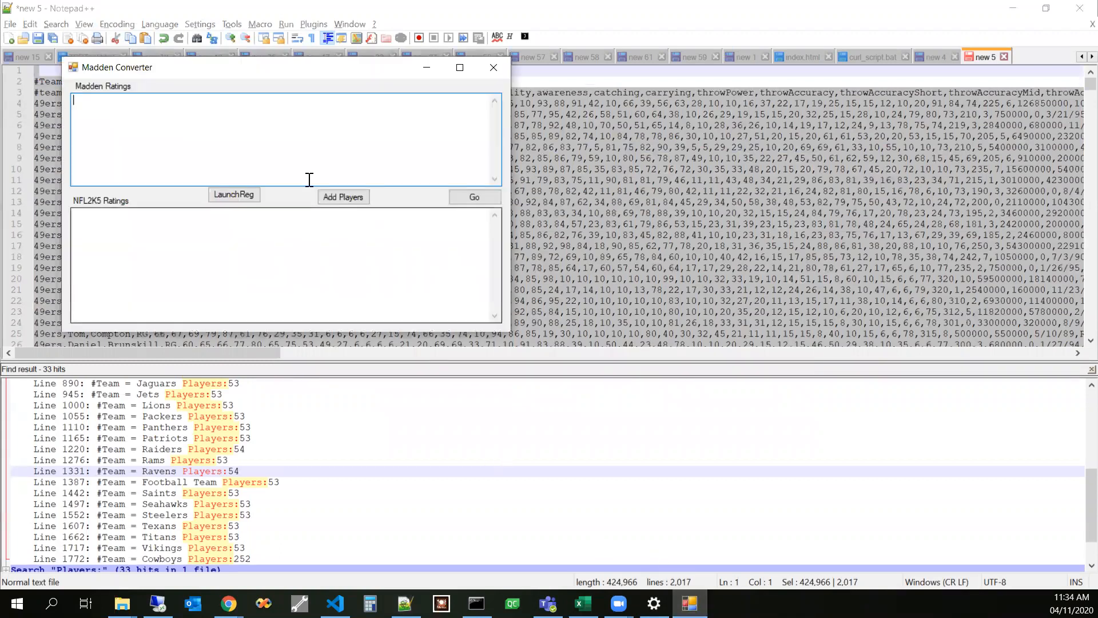
{"action": "key", "text": "ctrl+v"}
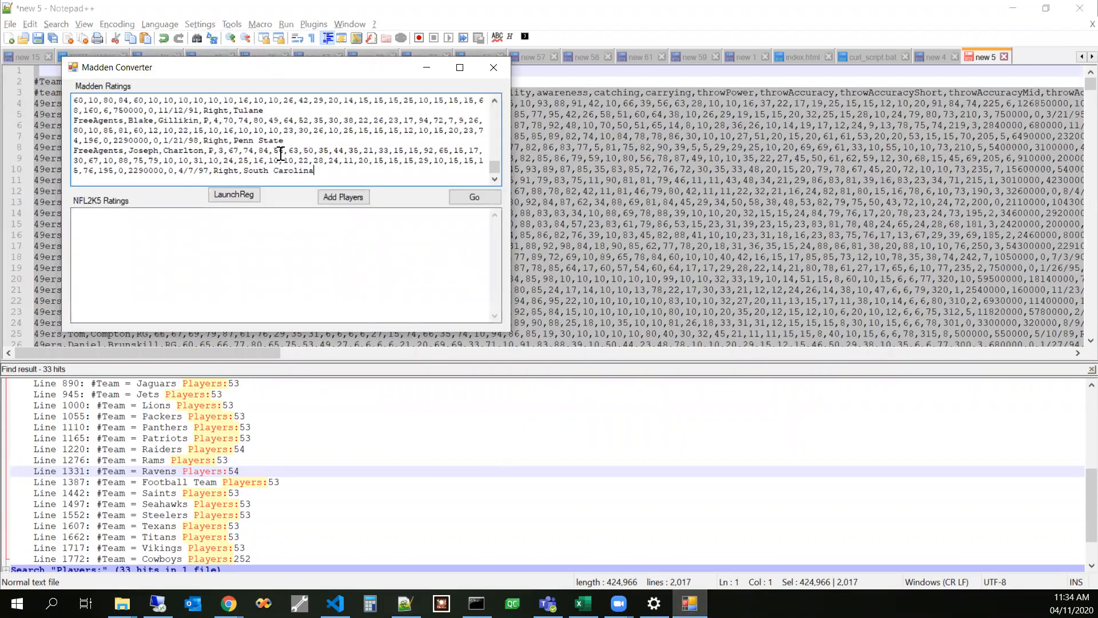
{"action": "left_click", "coordinate": [478, 198]}
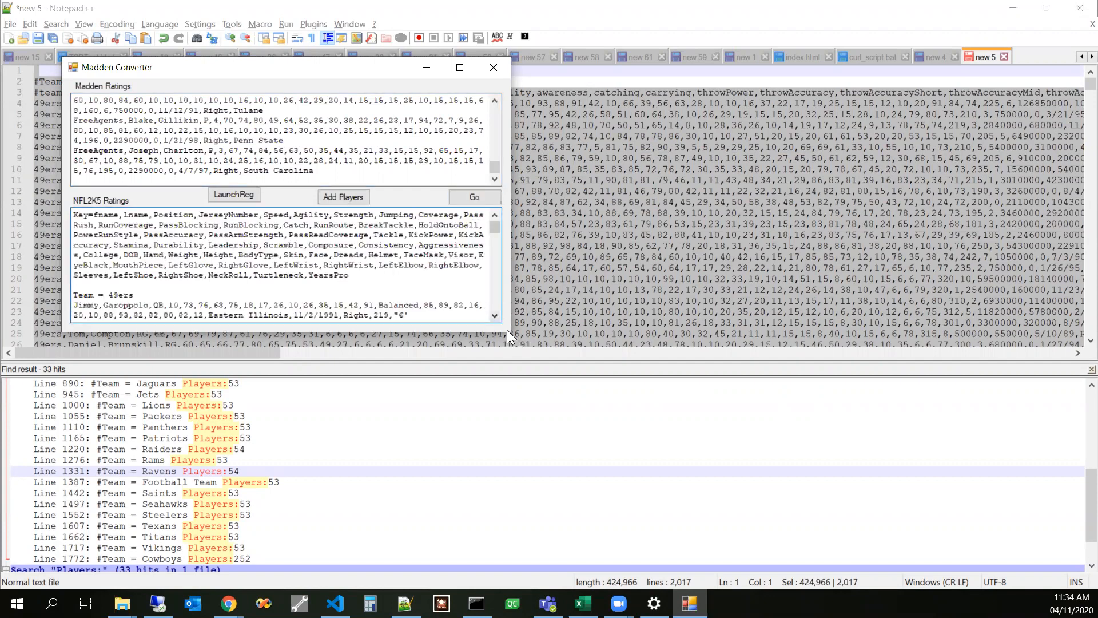
{"action": "left_click_drag", "start_coordinate": [510, 332], "coordinate": [692, 372]}
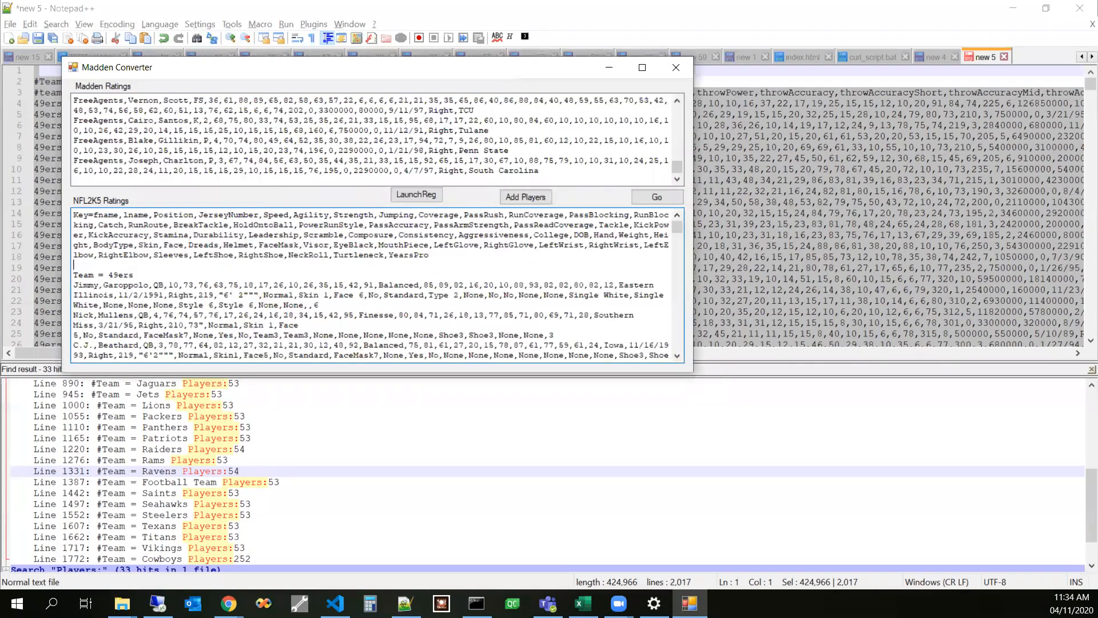
Step: Launch NFL2K5Tool and copy all the converted NFL2K5 ratings from Madden Converter into its text area
{"action": "key", "text": "super+e"}
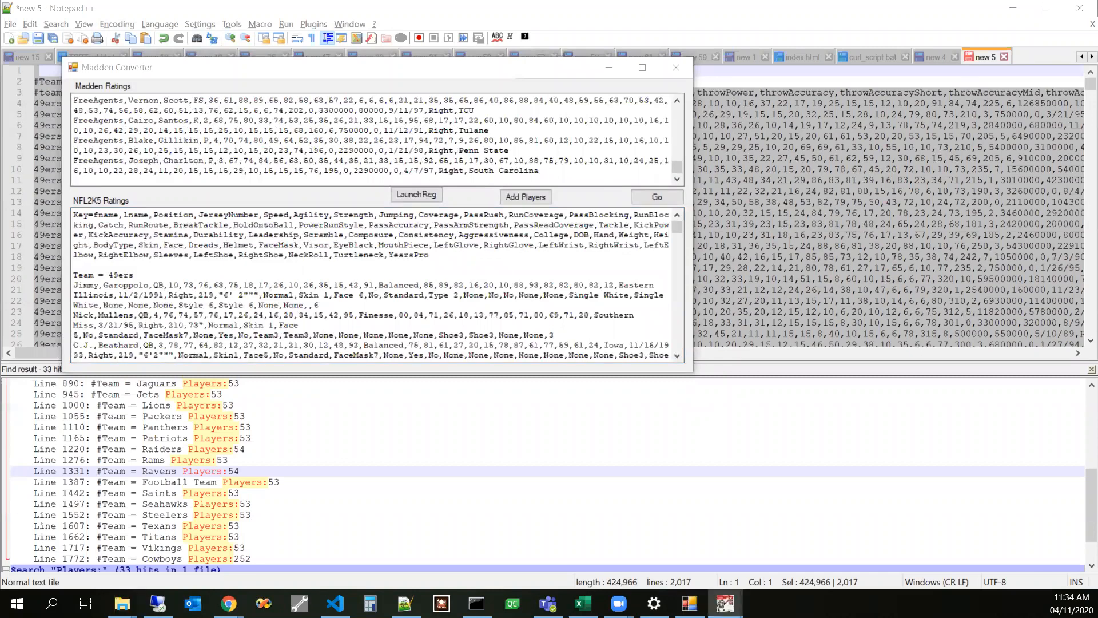
{"action": "left_click", "coordinate": [539, 242]}
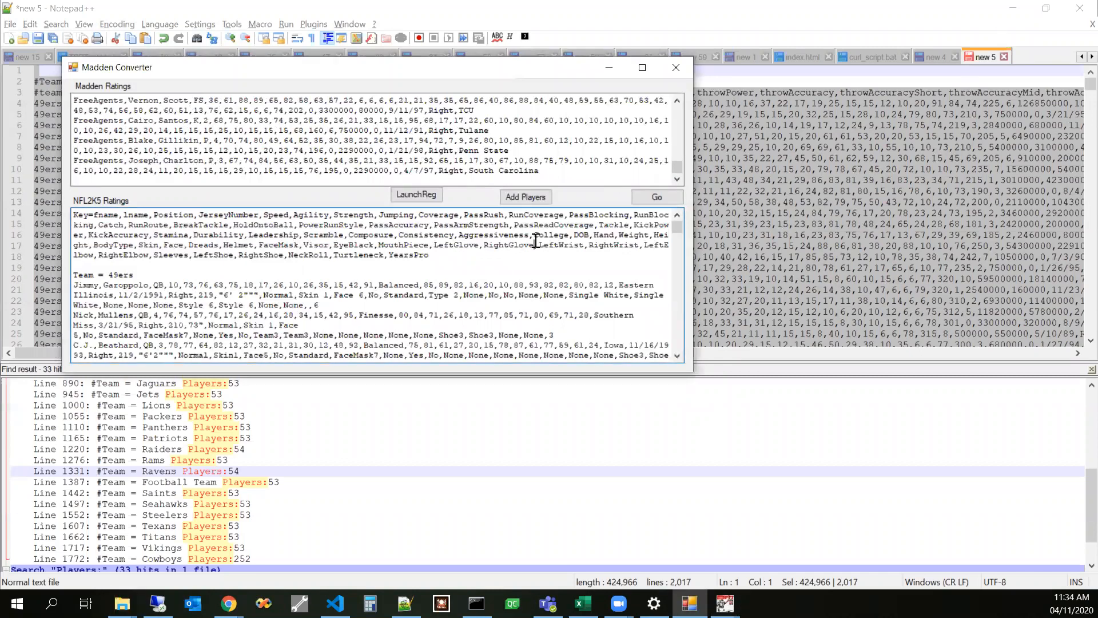
{"action": "key", "text": "ctrl+a"}
{"action": "left_click", "coordinate": [545, 266]}
{"action": "key", "text": "alt+Tab"}
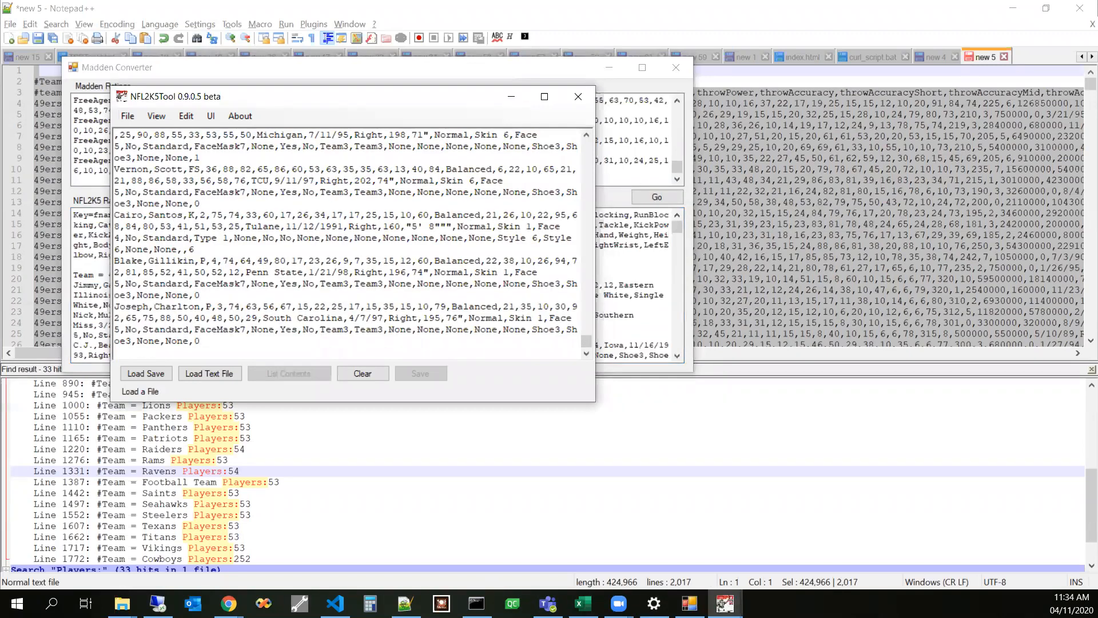
Step: Load BaseRoster_.zip into NFL2K5Tool and apply the pasted ratings data without saving
{"action": "key", "text": "super+e"}
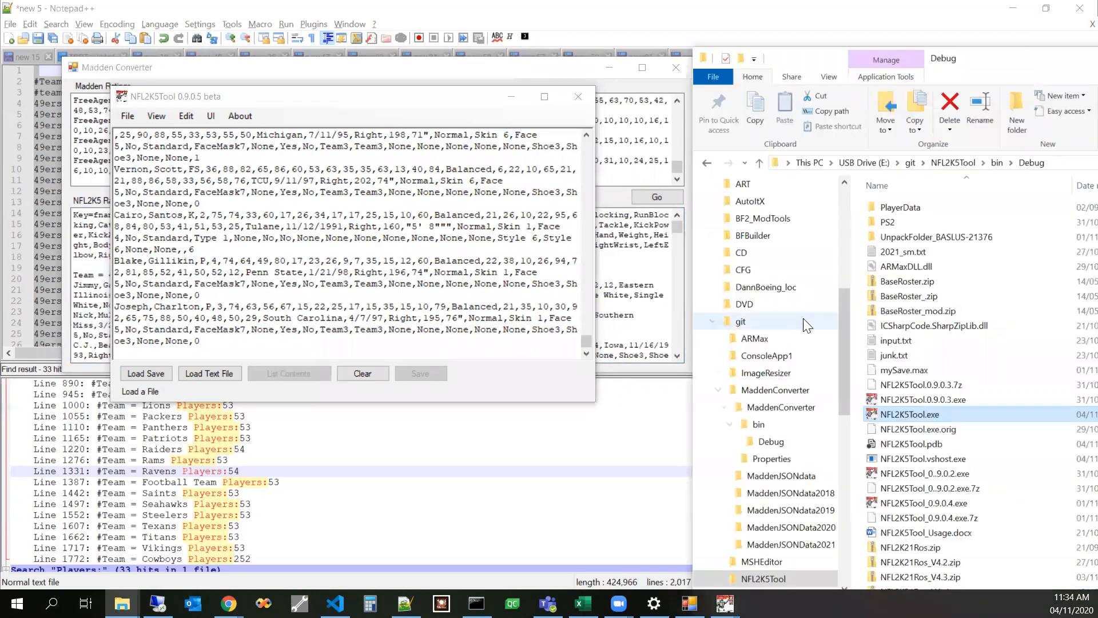
{"action": "left_click_drag", "start_coordinate": [913, 296], "coordinate": [437, 246]}
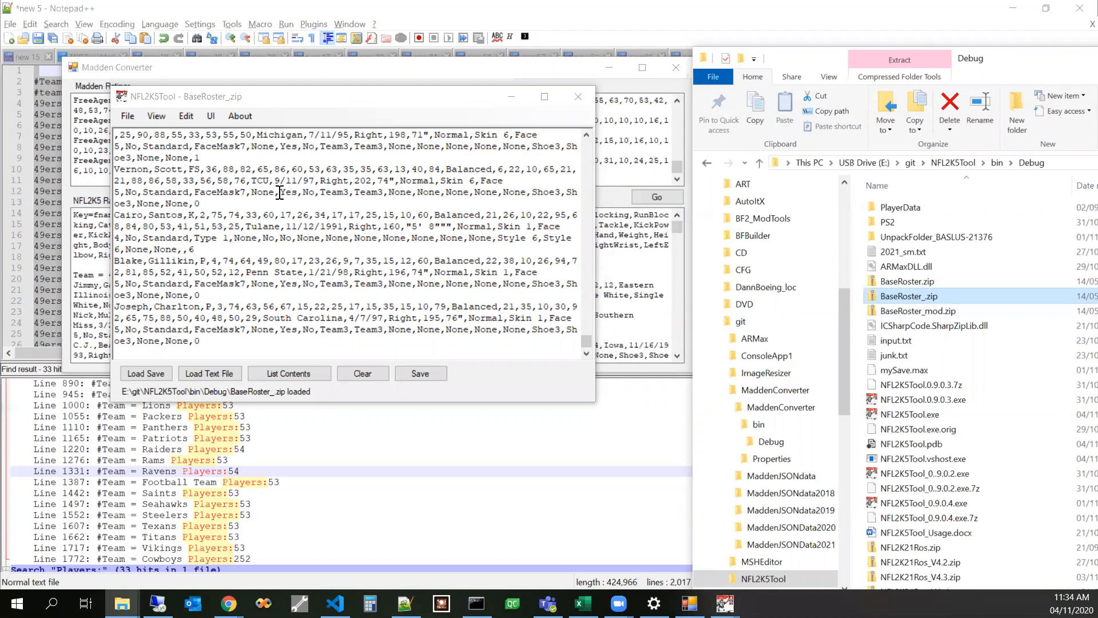
{"action": "left_click", "coordinate": [129, 117]}
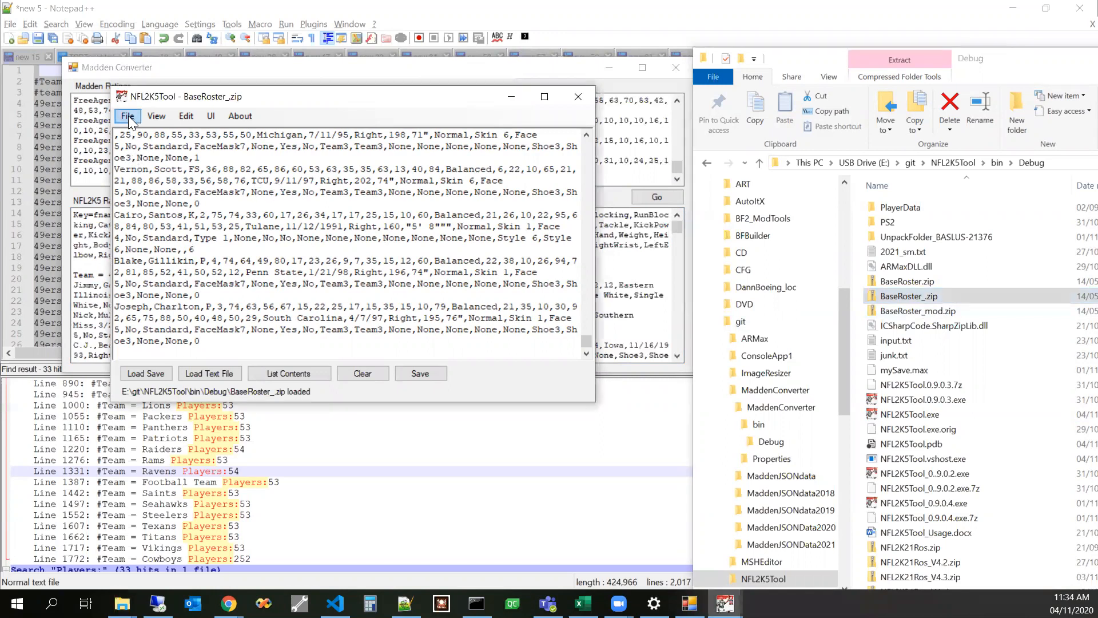
{"action": "left_click", "coordinate": [128, 118]}
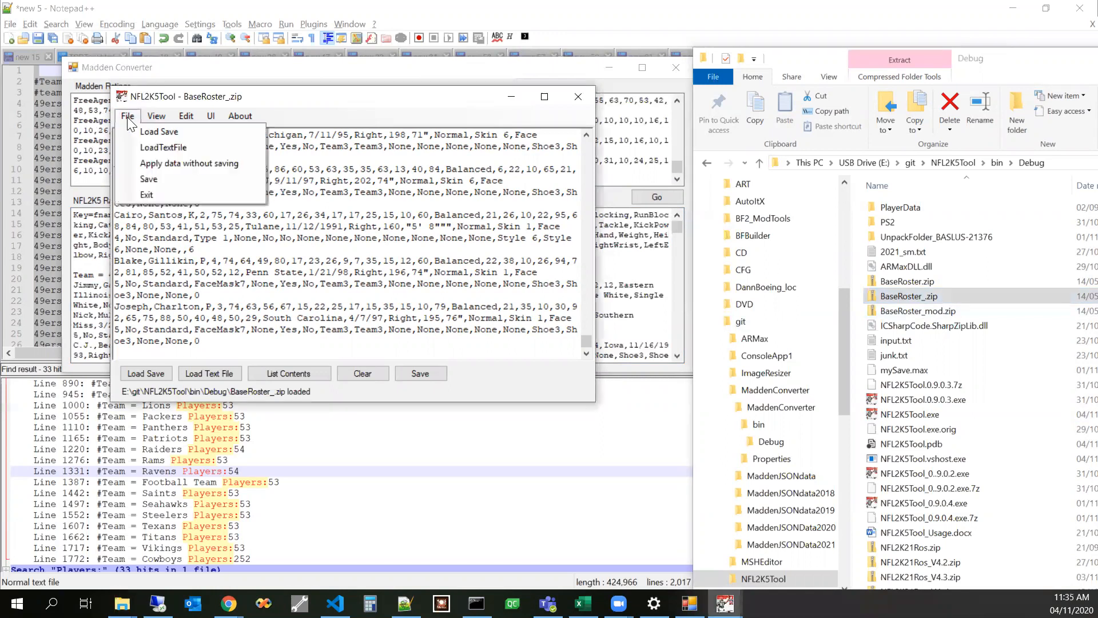
{"action": "left_click", "coordinate": [185, 163]}
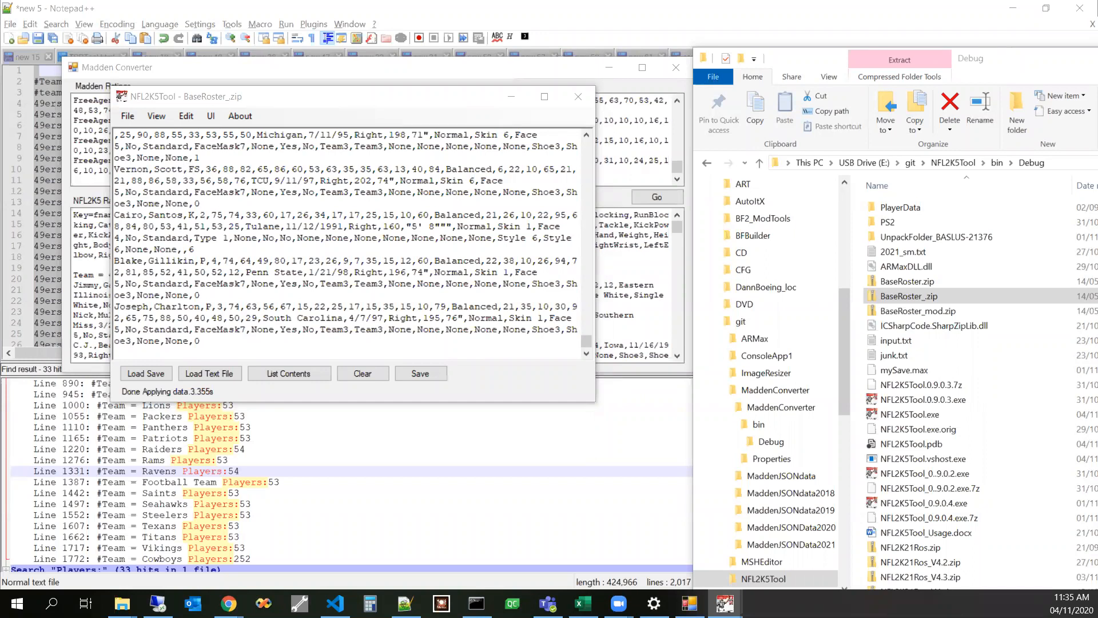
Step: Enlarge the error report and look through it for teams exceeding the player limit, examining the Falcons entries
{"action": "left_click_drag", "start_coordinate": [1097, 72], "coordinate": [425, 67]}
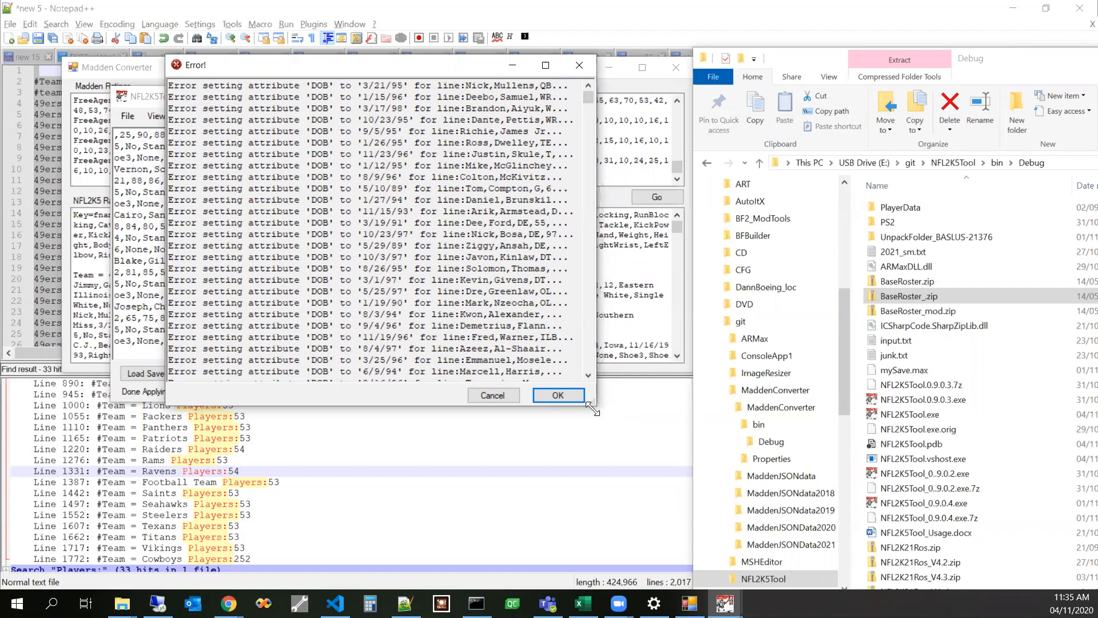
{"action": "left_click_drag", "start_coordinate": [593, 410], "coordinate": [822, 475]}
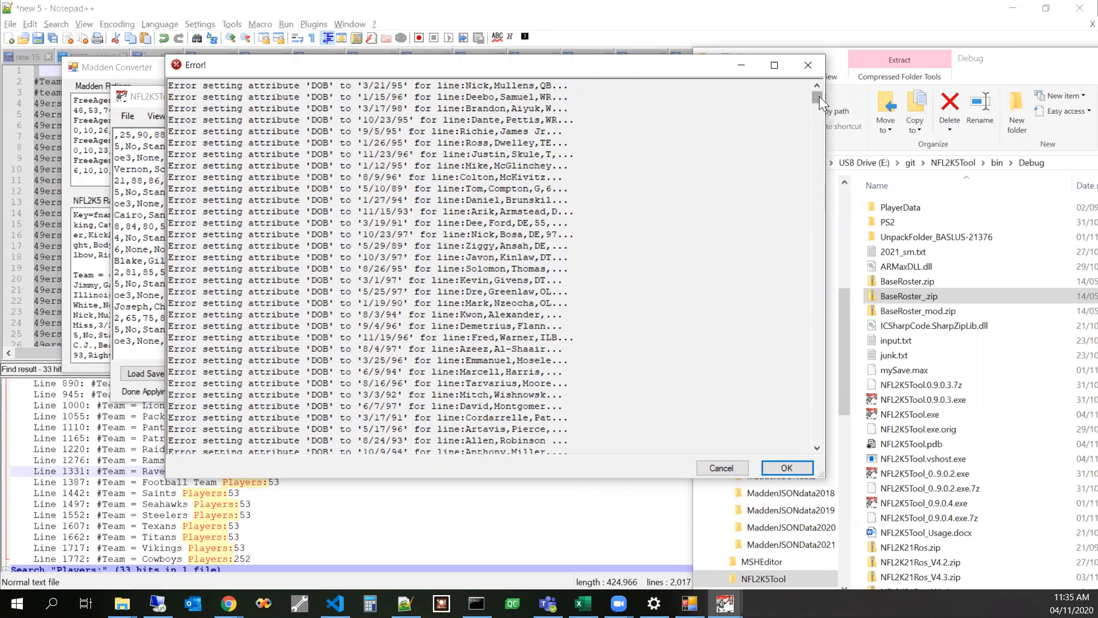
{"action": "left_click_drag", "start_coordinate": [819, 96], "coordinate": [813, 225]}
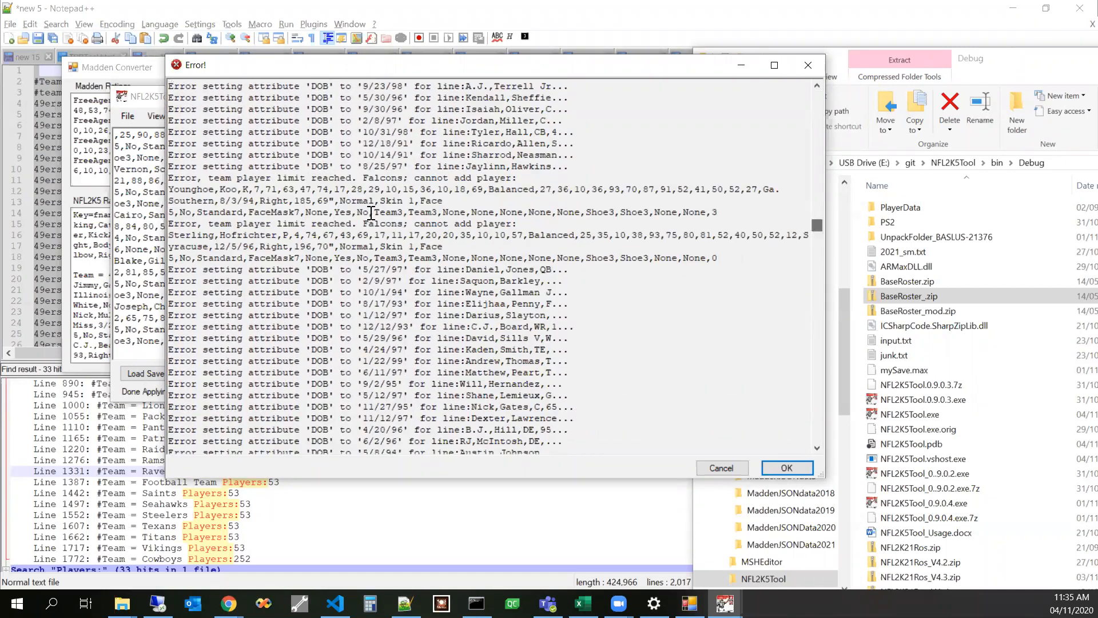
{"action": "left_click", "coordinate": [221, 188]}
{"action": "key", "text": "Down"}
Step: Switch to Notepad++, find the Falcons section in the new 5 ratings document, and enlarge the editing area
{"action": "left_click", "coordinate": [186, 11]}
{"action": "left_click", "coordinate": [931, 59]}
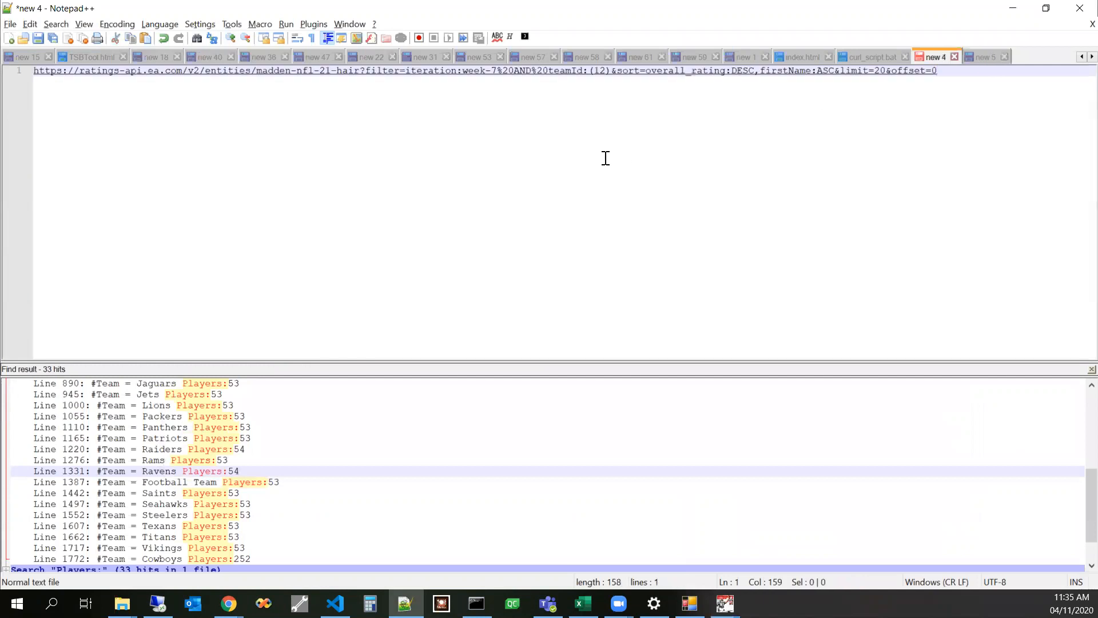
{"action": "left_click", "coordinate": [980, 56]}
{"action": "double_click", "coordinate": [715, 126]}
{"action": "key", "text": "ctrl+f"}
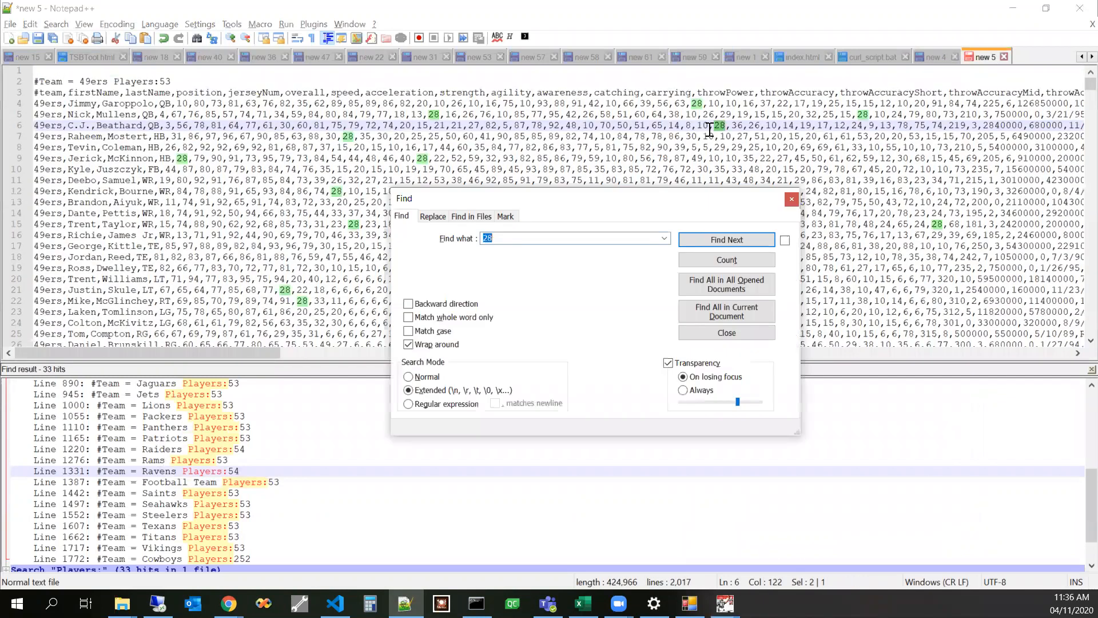
{"action": "type", "text": "Falcons"}
{"action": "key", "text": "Return"}
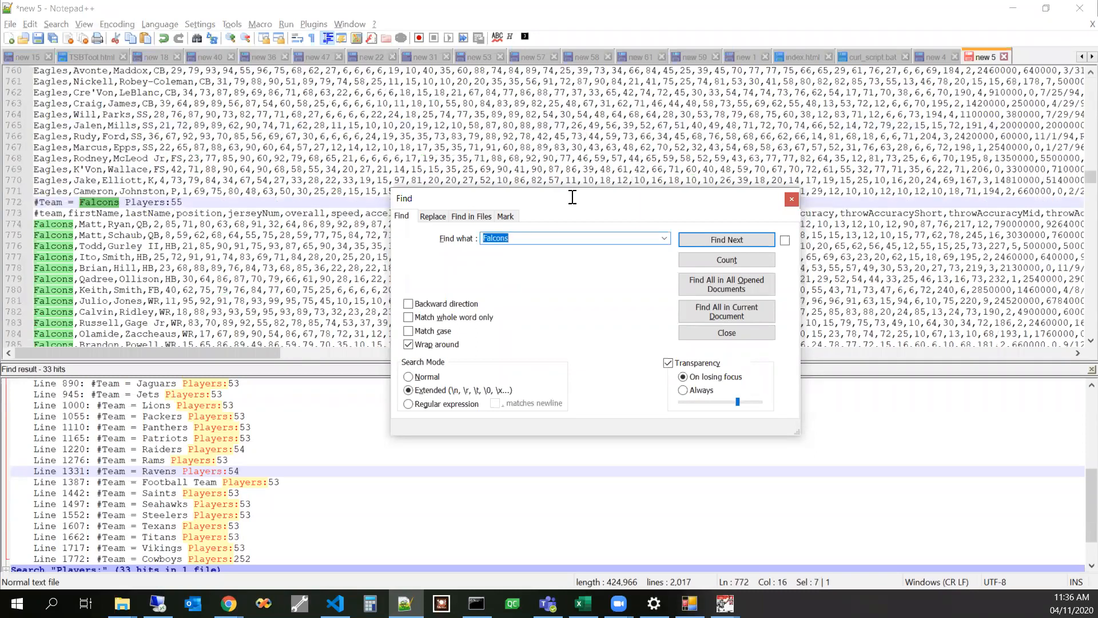
{"action": "left_click", "coordinate": [792, 200]}
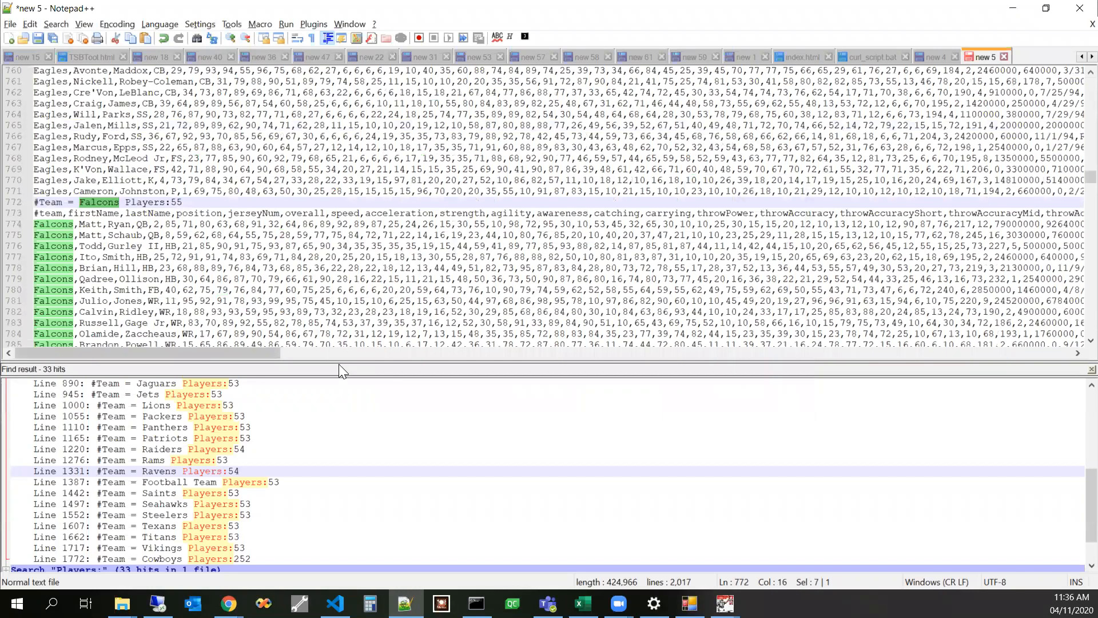
{"action": "left_click_drag", "start_coordinate": [340, 364], "coordinate": [329, 503]}
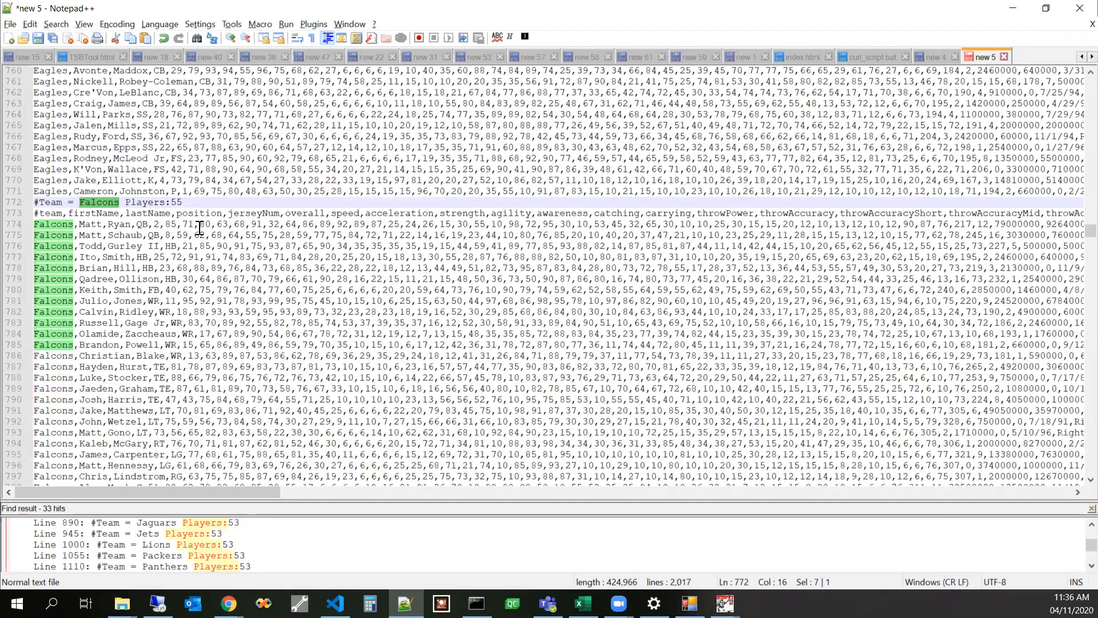
{"action": "left_click", "coordinate": [199, 235]}
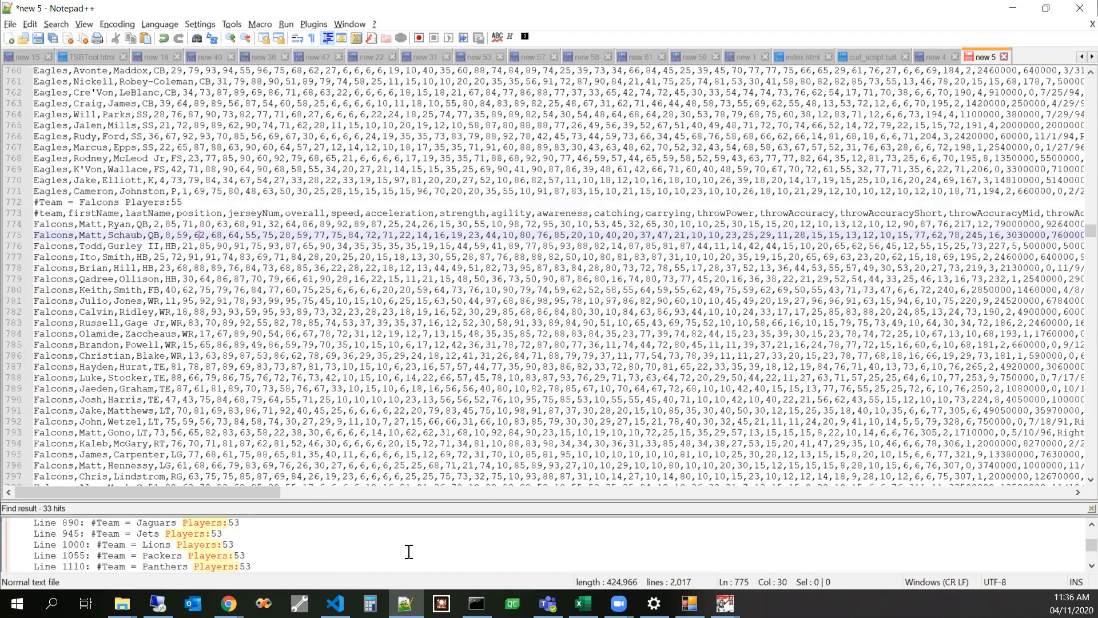
Step: Examine the per-team player limit adjustments in index.html's trimTeam2 function, focusing on the Falcons case
{"action": "left_click", "coordinate": [798, 57]}
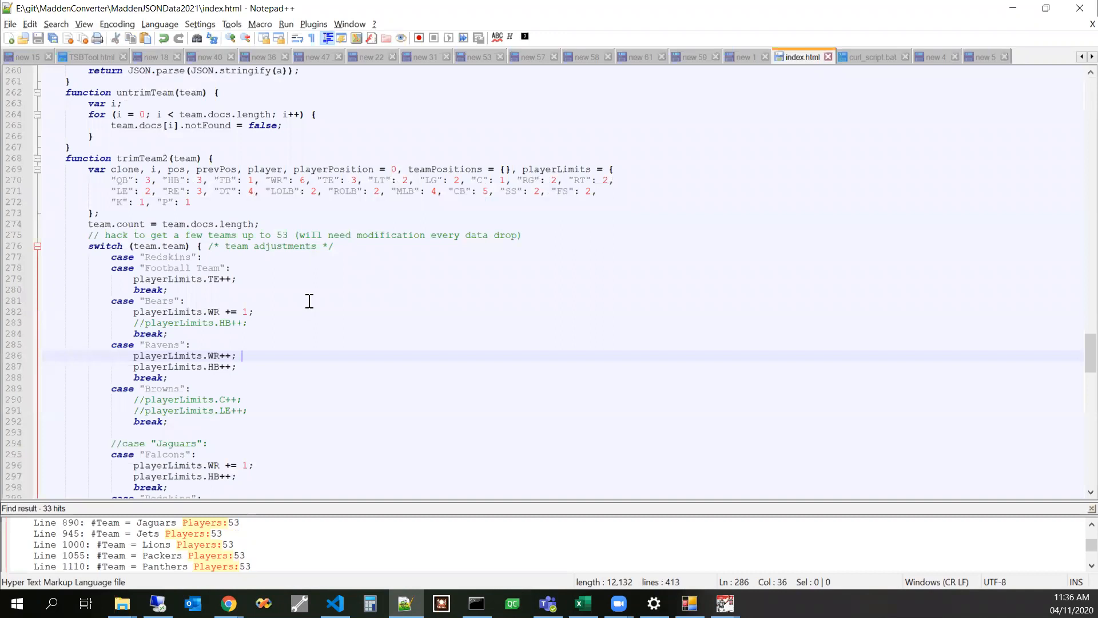
{"action": "scroll", "coordinate": [309, 301], "scroll_direction": "down", "scroll_amount": 4}
{"action": "scroll", "coordinate": [310, 293], "scroll_direction": "down", "scroll_amount": 3}
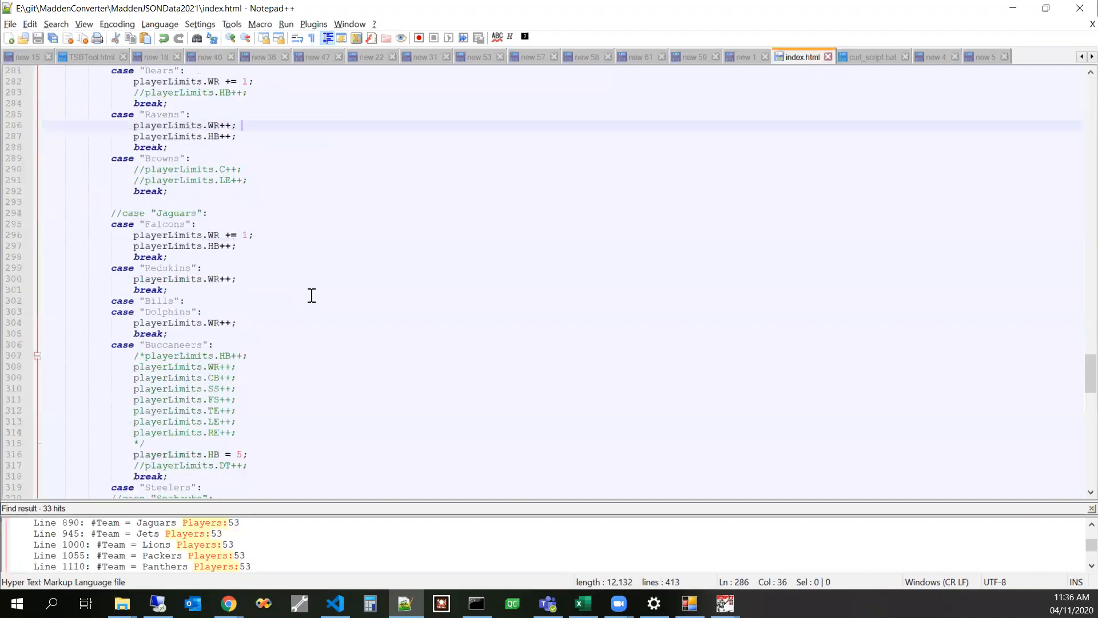
{"action": "scroll", "coordinate": [312, 293], "scroll_direction": "down", "scroll_amount": 3}
{"action": "scroll", "coordinate": [313, 293], "scroll_direction": "down", "scroll_amount": 3}
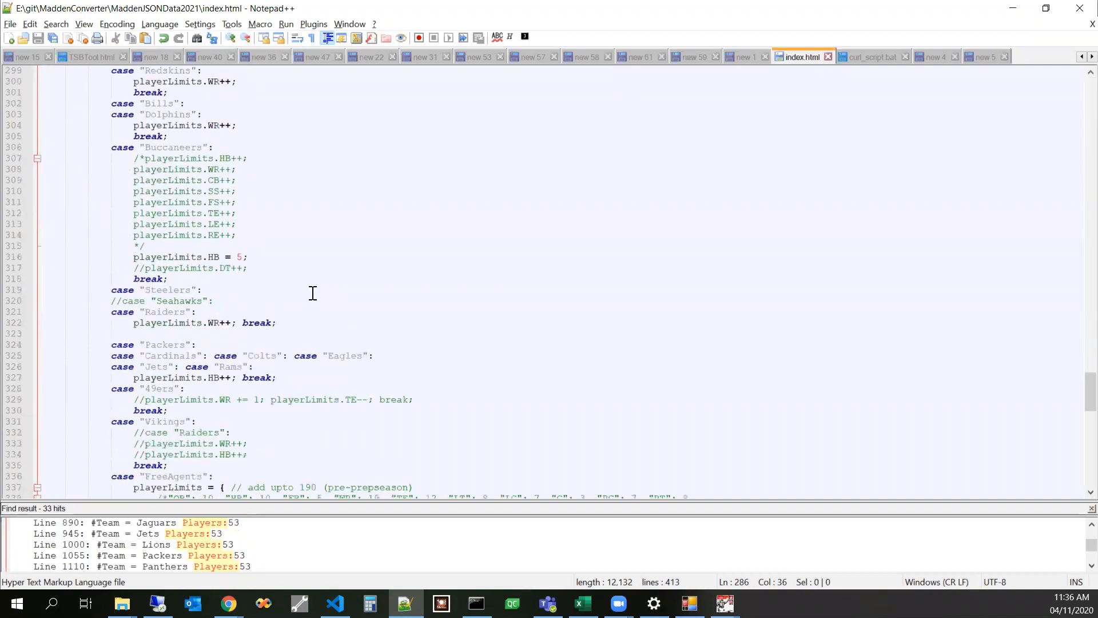
{"action": "scroll", "coordinate": [313, 293], "scroll_direction": "down", "scroll_amount": 3}
{"action": "scroll", "coordinate": [313, 293], "scroll_direction": "up", "scroll_amount": 5}
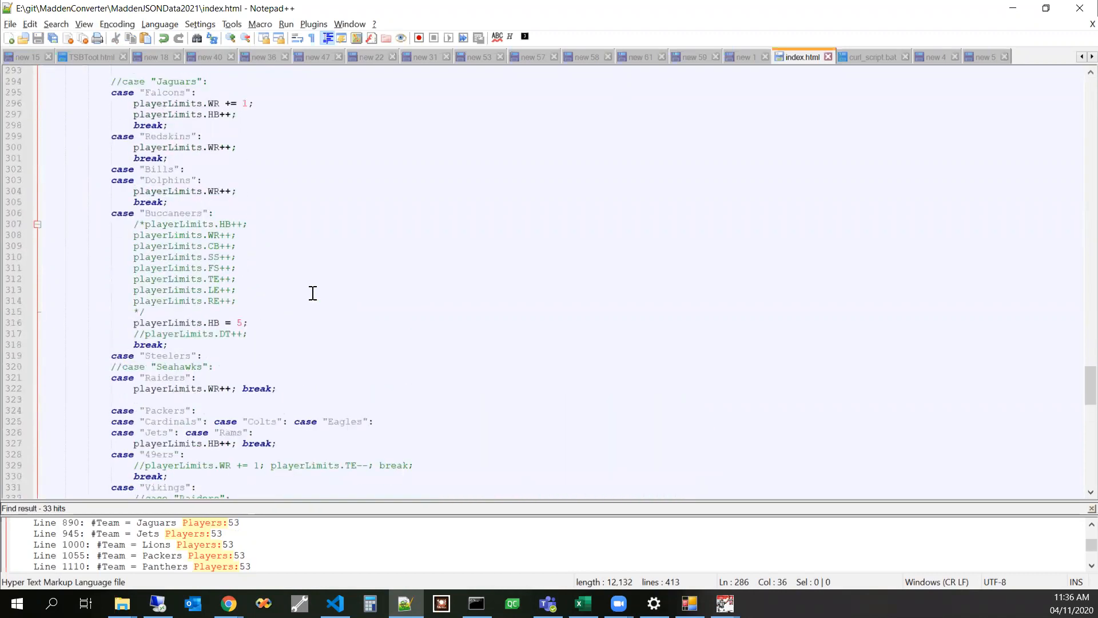
{"action": "left_click", "coordinate": [264, 114]}
{"action": "scroll", "coordinate": [286, 168], "scroll_direction": "up", "scroll_amount": 1}
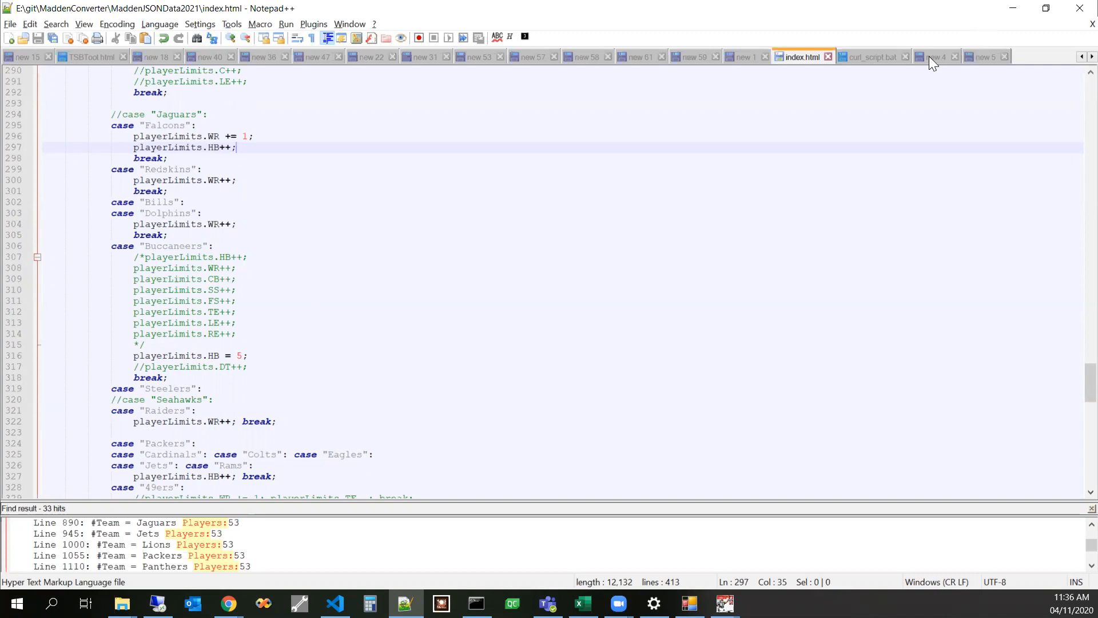
Step: Delete the row of the Falcons' number 30 HB from the new 5 ratings document
{"action": "left_click", "coordinate": [979, 59]}
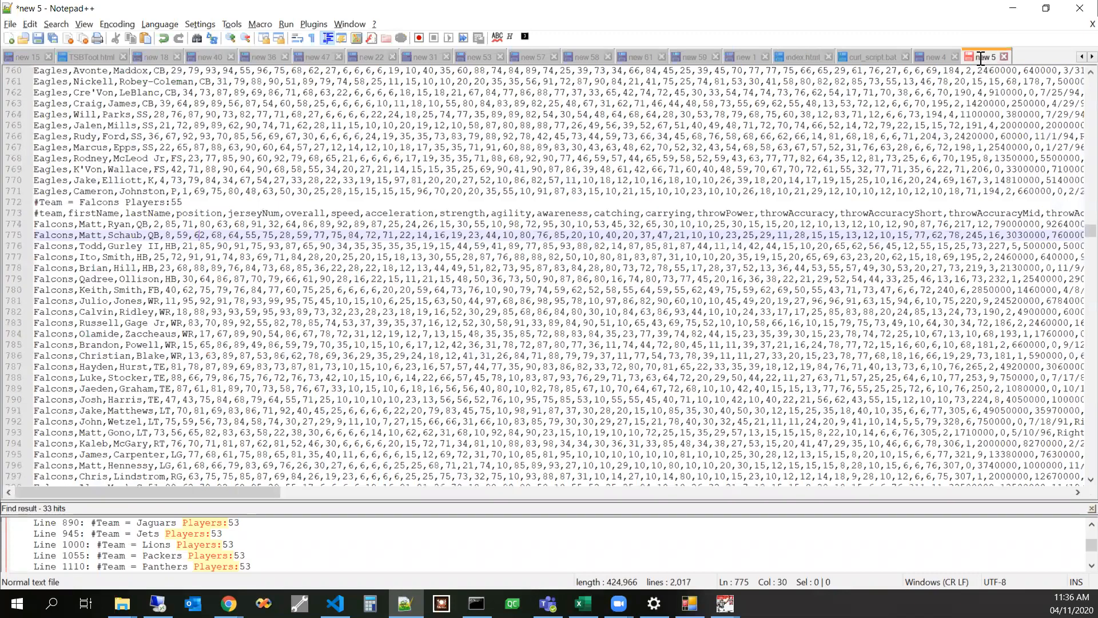
{"action": "left_click", "coordinate": [172, 289]}
{"action": "key", "text": "Up"}
{"action": "key", "text": "Home"}
{"action": "key", "text": "shift+Down"}
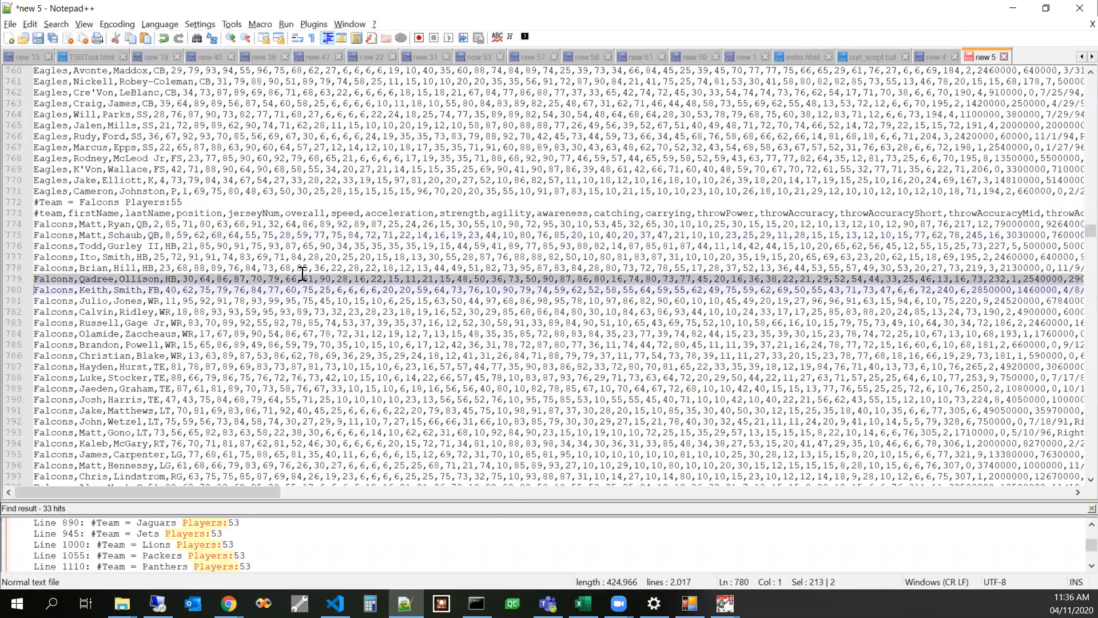
{"action": "key", "text": "Delete"}
Step: Delete the row of the Falcons' number 13 WR from the same ratings document
{"action": "key", "text": "Down"}
{"action": "key", "text": "Down"}
{"action": "key", "text": "Down"}
{"action": "key", "text": "Down"}
{"action": "key", "text": "Down"}
{"action": "key", "text": "Down"}
{"action": "key", "text": "shift+Down"}
{"action": "key", "text": "Delete"}
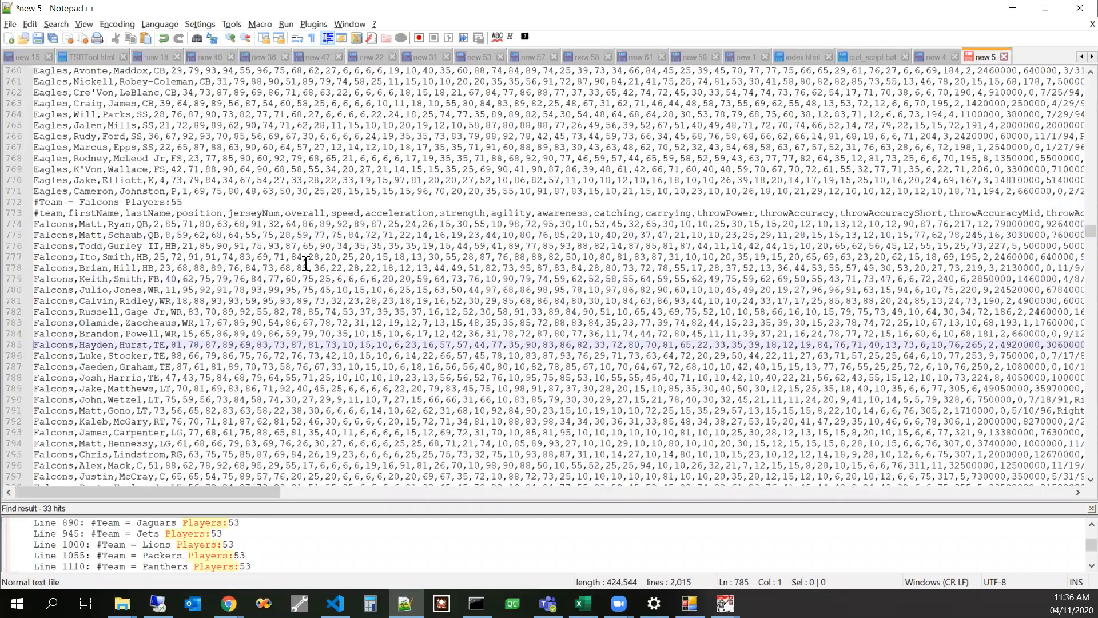
{"action": "key", "text": "ctrl+a"}
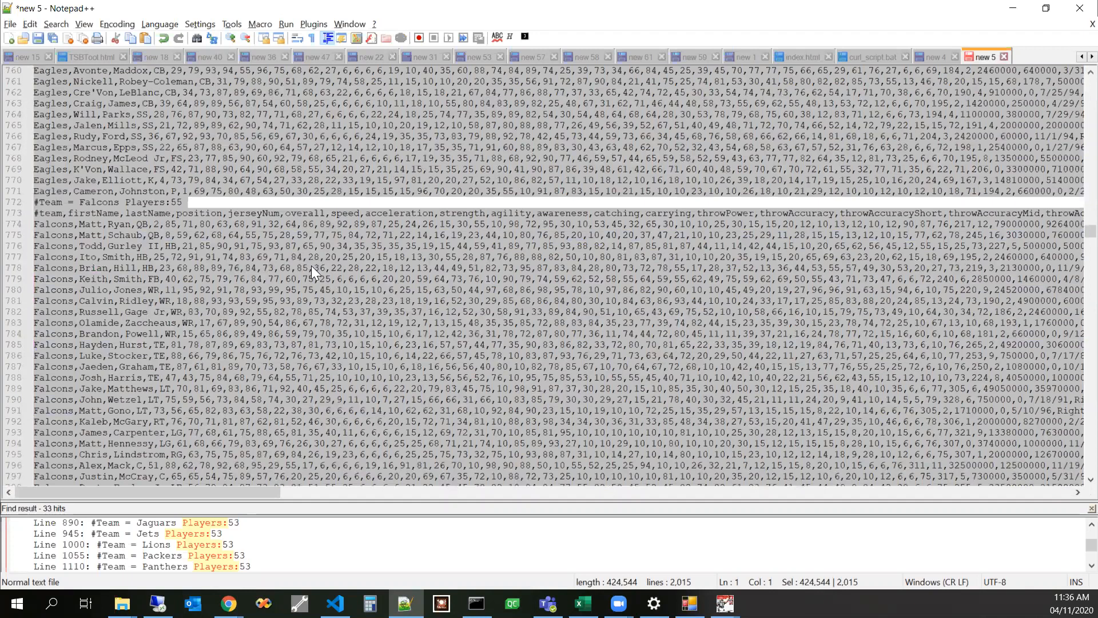
{"action": "left_click", "coordinate": [540, 200]}
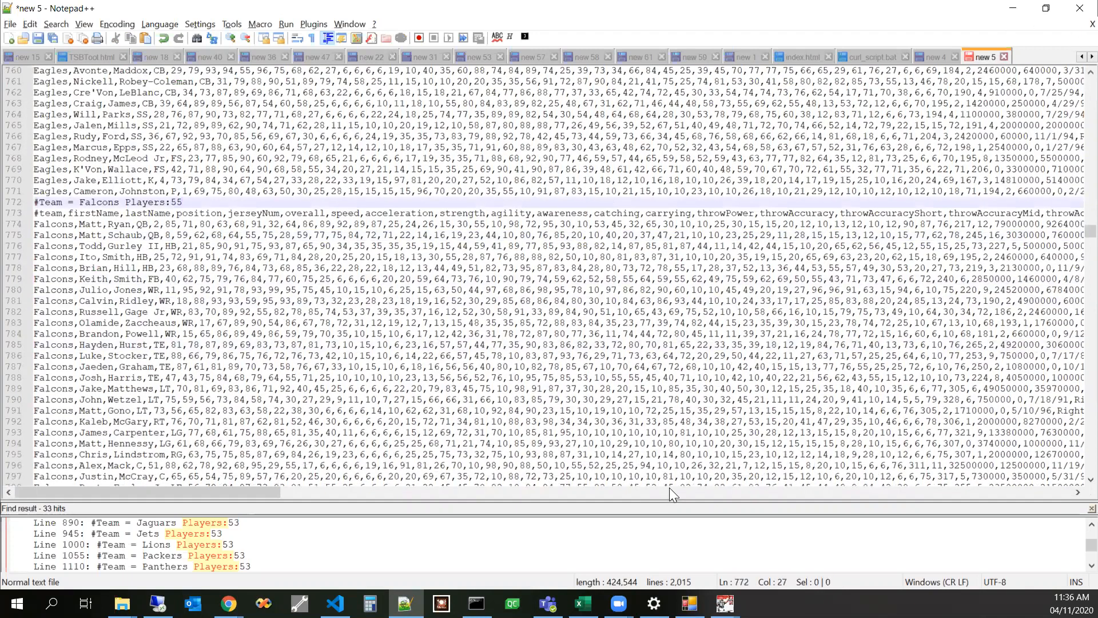
Step: Bring up NFL2K5Tool's error report and dismiss it
{"action": "mouse_move", "coordinate": [725, 603]}
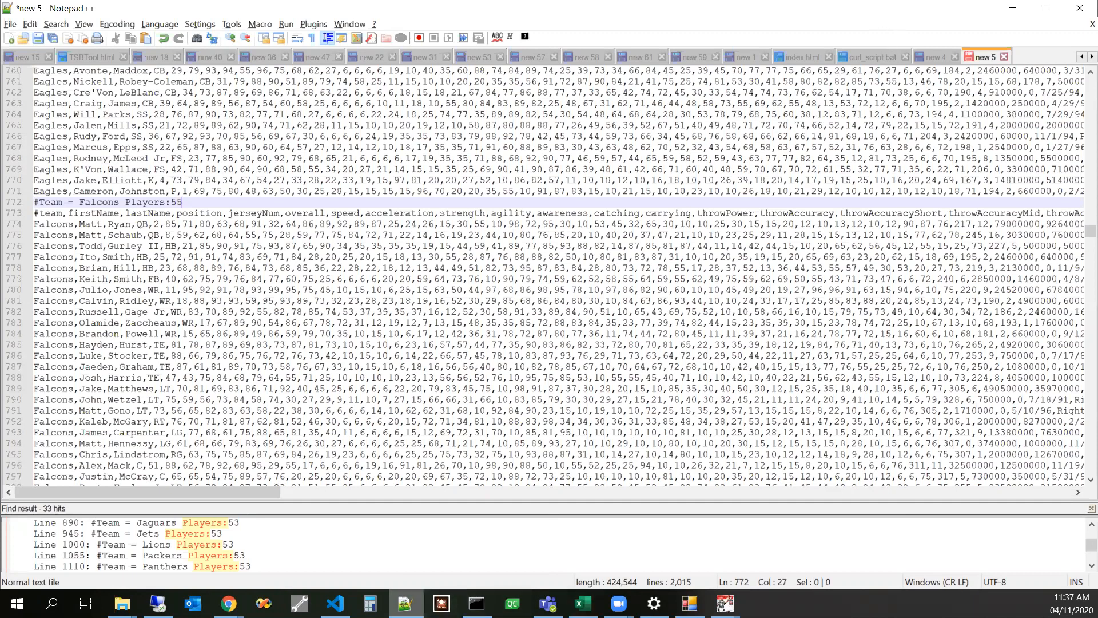
{"action": "mouse_move", "coordinate": [405, 603]}
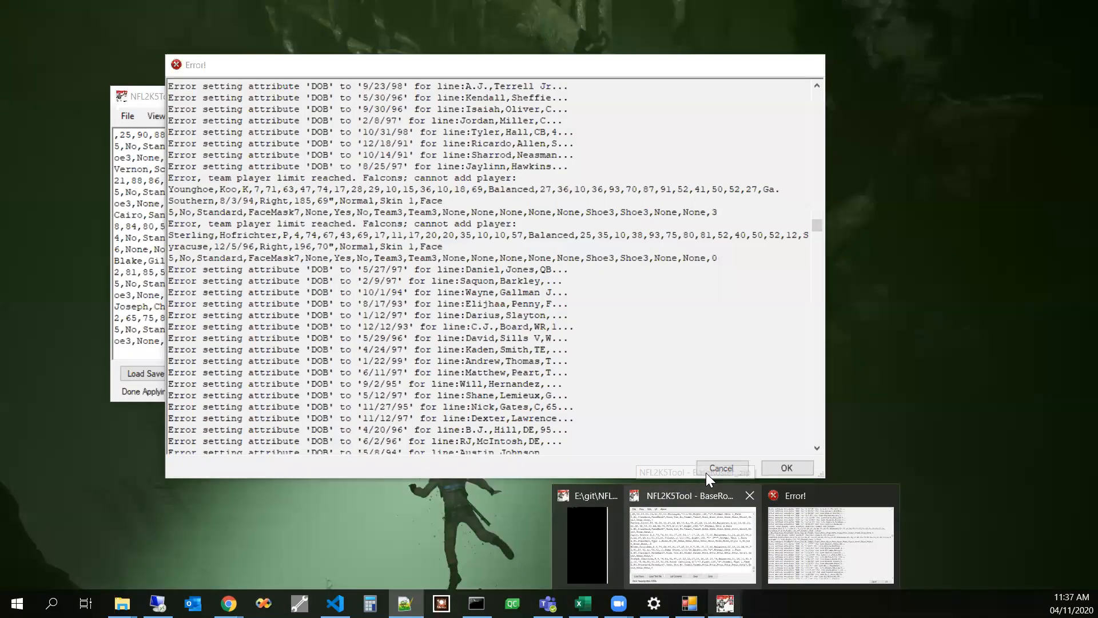
{"action": "left_click", "coordinate": [700, 410]}
{"action": "mouse_move", "coordinate": [725, 603]}
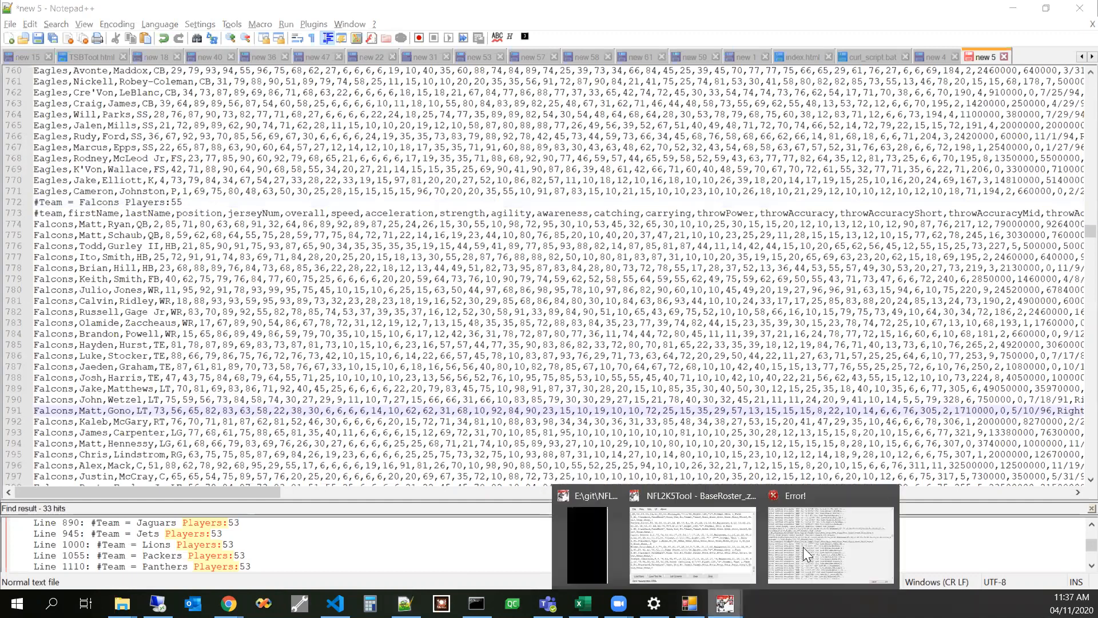
{"action": "left_click", "coordinate": [779, 517]}
{"action": "left_click", "coordinate": [786, 468]}
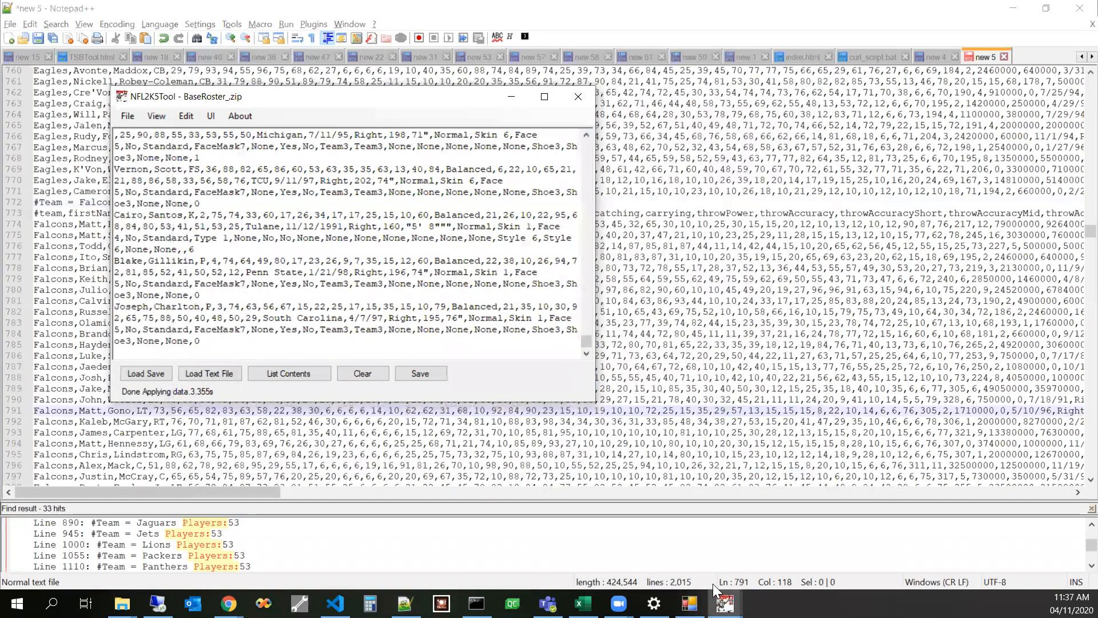
Step: Search the NFL2K5Tool text from its beginning for "falcons" and maximize the window
{"action": "mouse_move", "coordinate": [724, 603]}
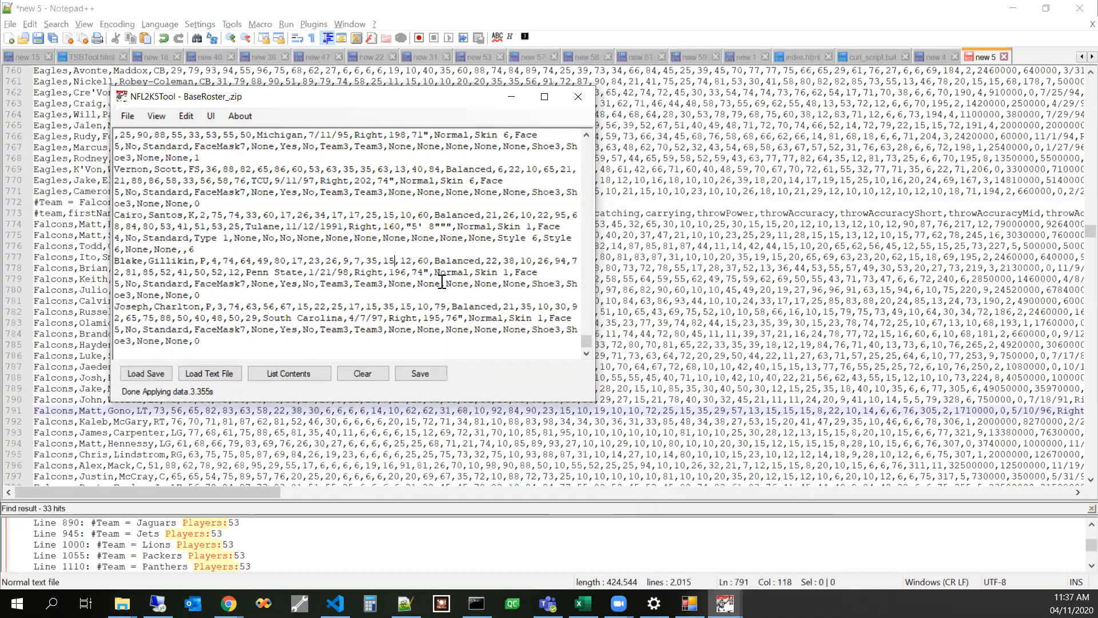
{"action": "key", "text": "ctrl+Home"}
{"action": "key", "text": "ctrl+f"}
{"action": "type", "text": "falcons"}
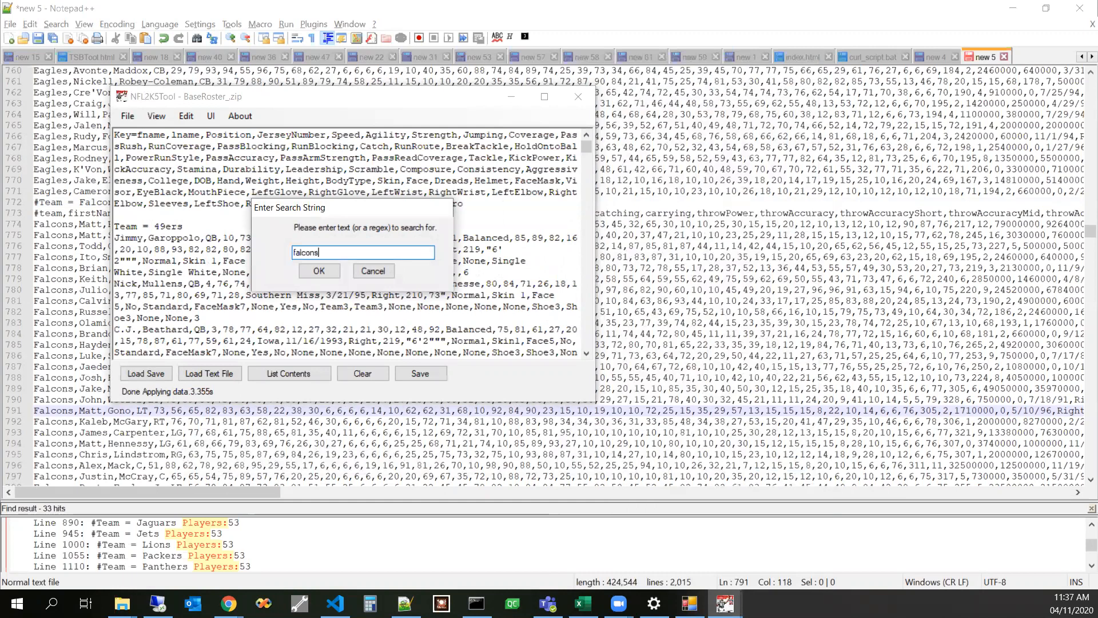
{"action": "key", "text": "Return"}
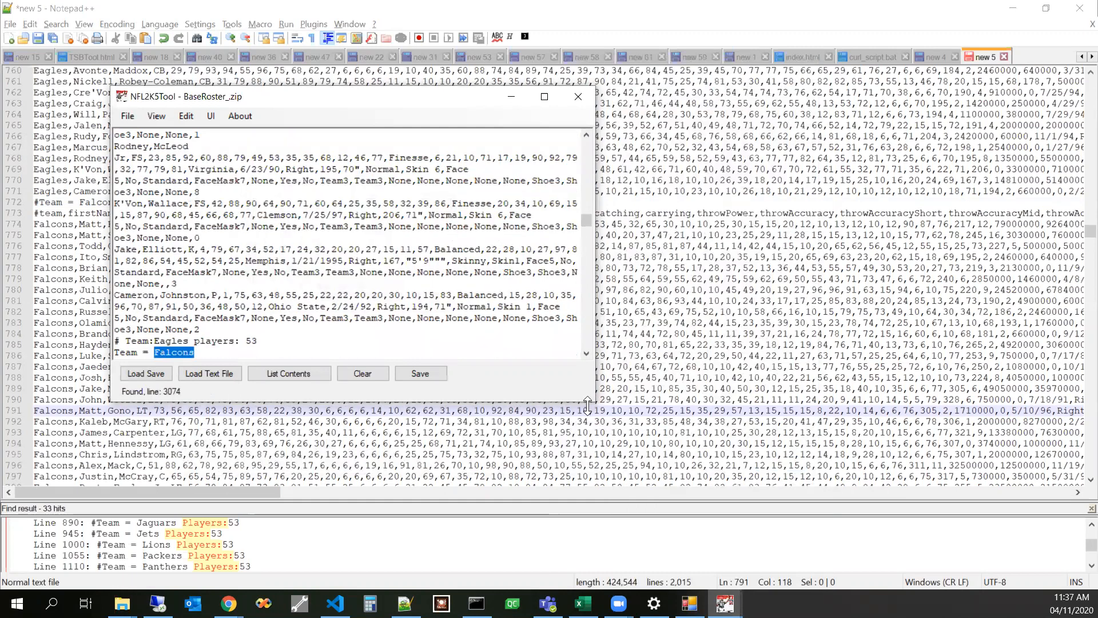
{"action": "left_click_drag", "start_coordinate": [592, 405], "coordinate": [910, 510]}
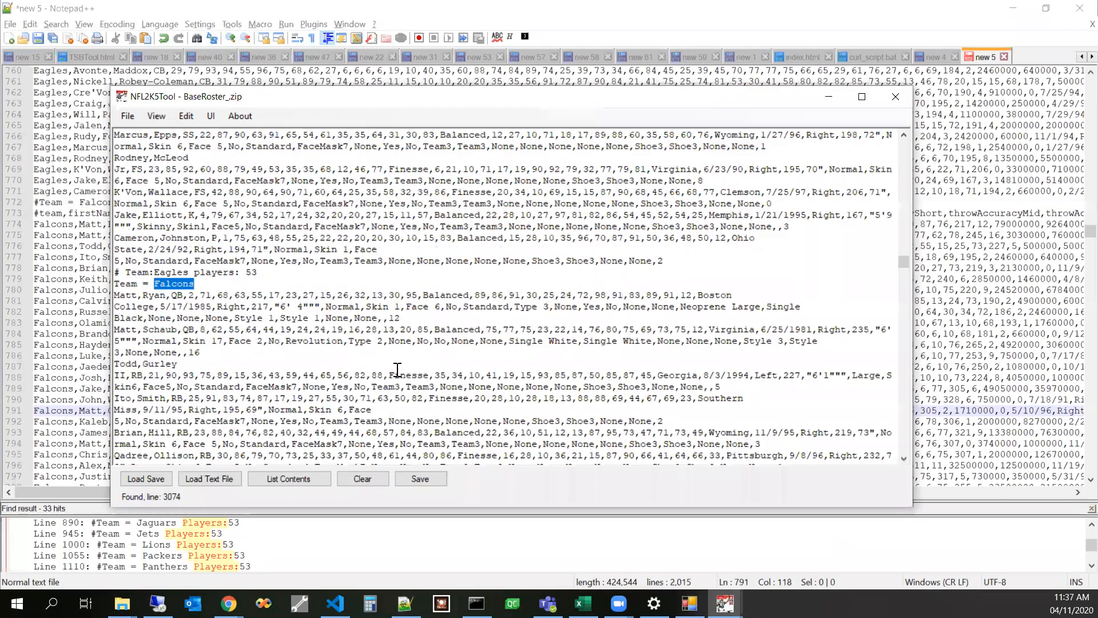
{"action": "double_click", "coordinate": [552, 98]}
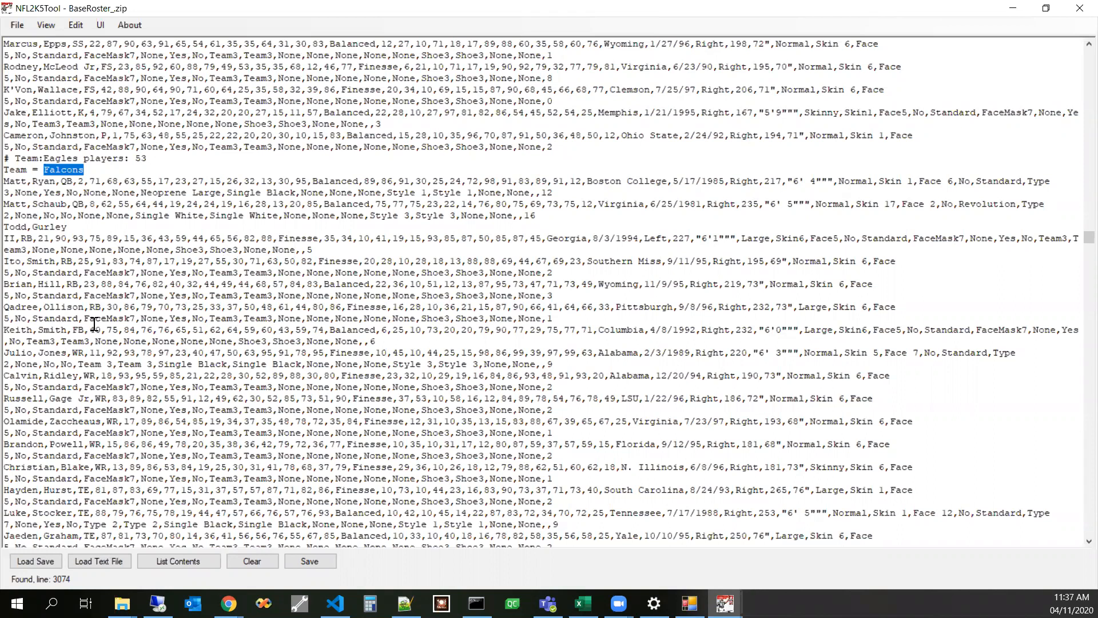
Step: Delete the complete entries of the Falcons' number 30 RB and number 13 WR from the NFL2K5Tool text
{"action": "left_click", "coordinate": [86, 307]}
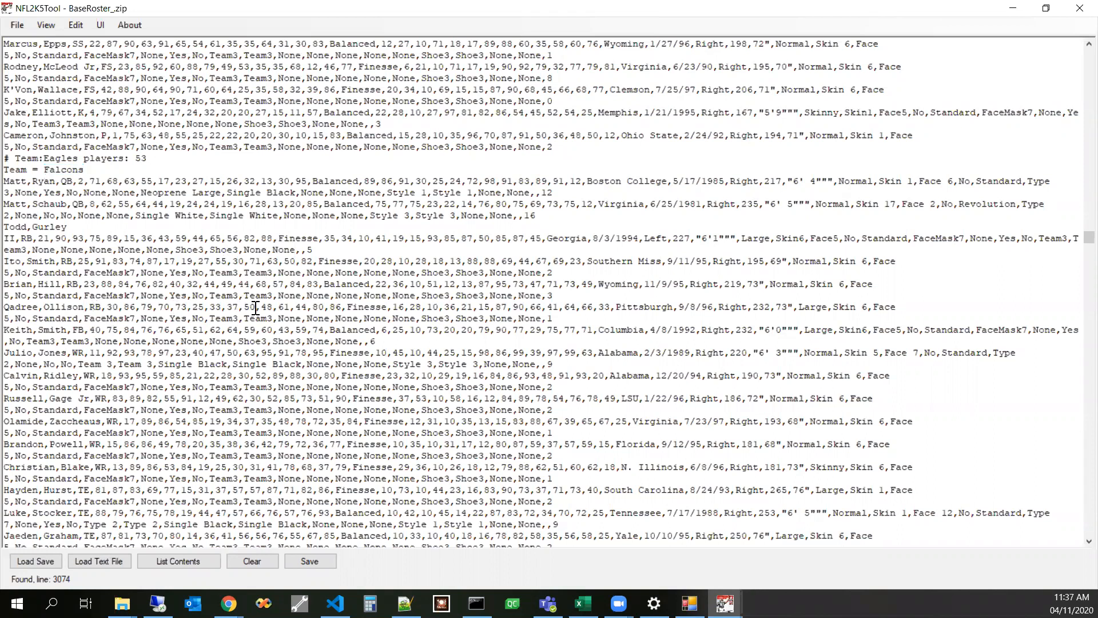
{"action": "key", "text": "shift+End"}
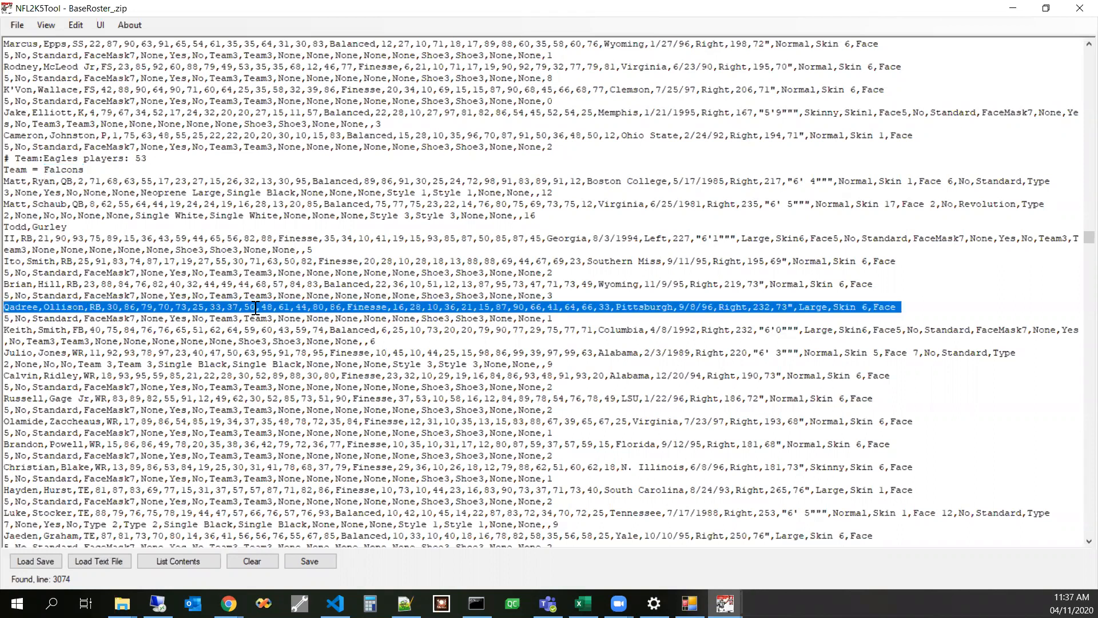
{"action": "key", "text": "shift+Down"}
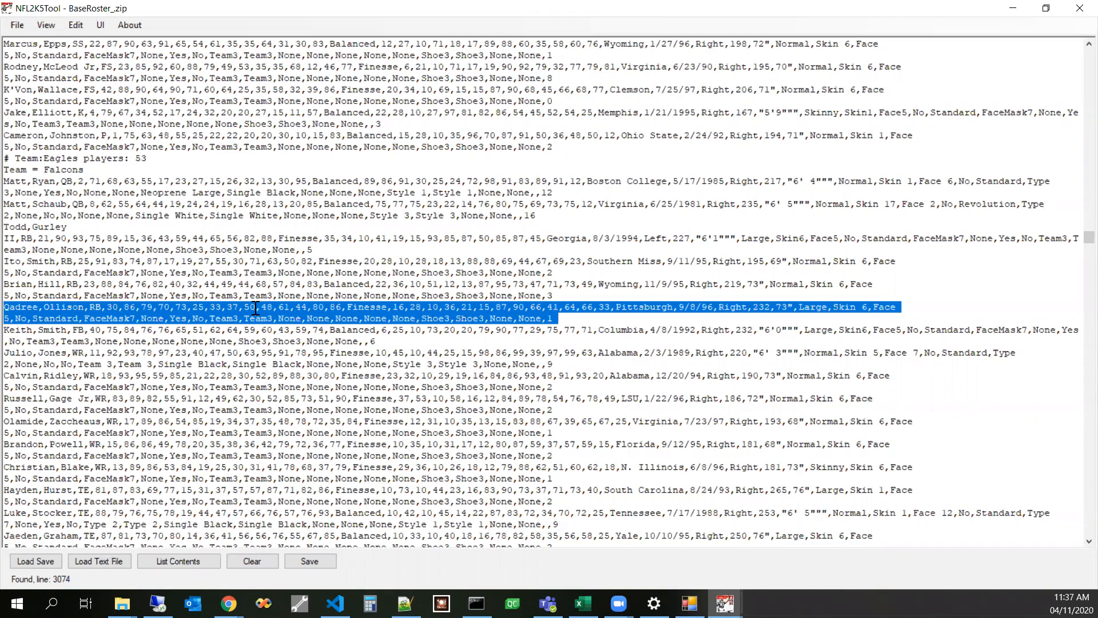
{"action": "key", "text": "Delete"}
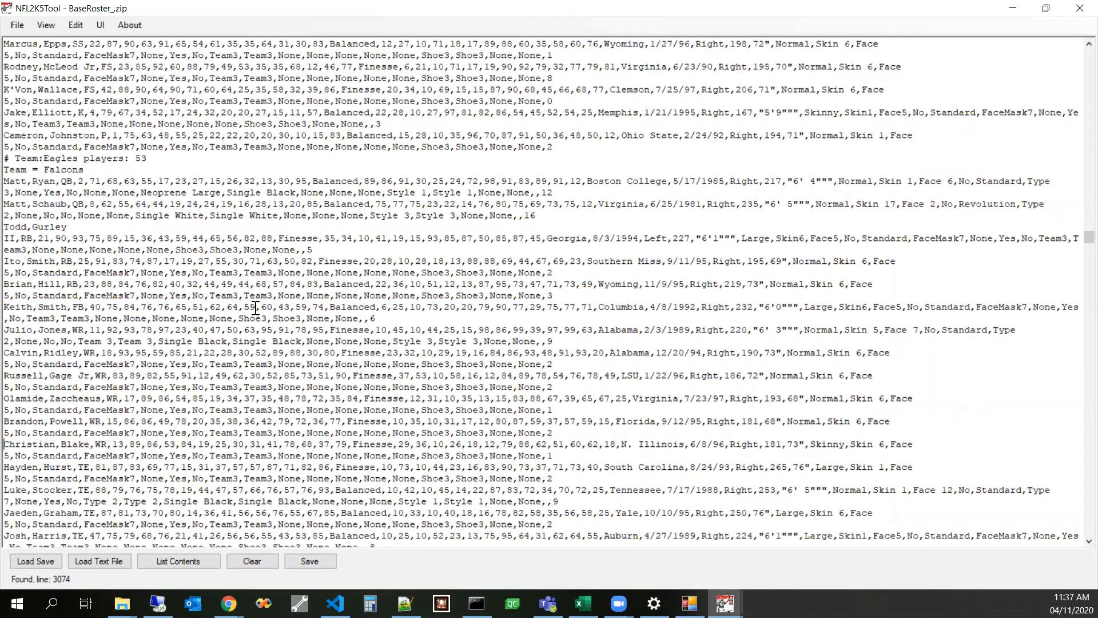
{"action": "key", "text": "shift+End"}
{"action": "key", "text": "shift+Down"}
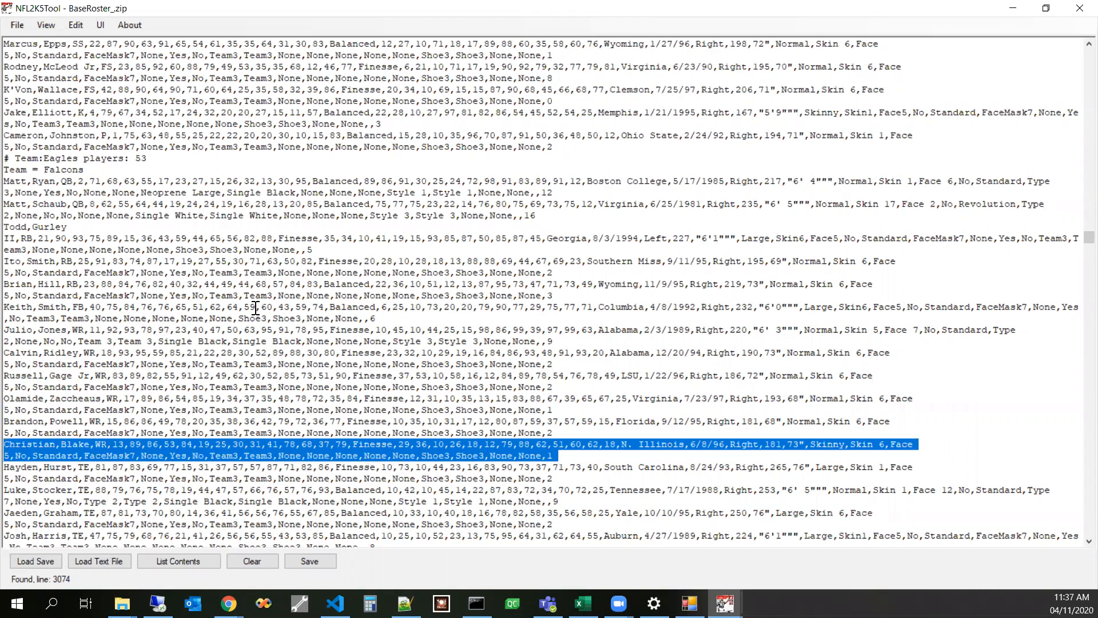
{"action": "key", "text": "Delete"}
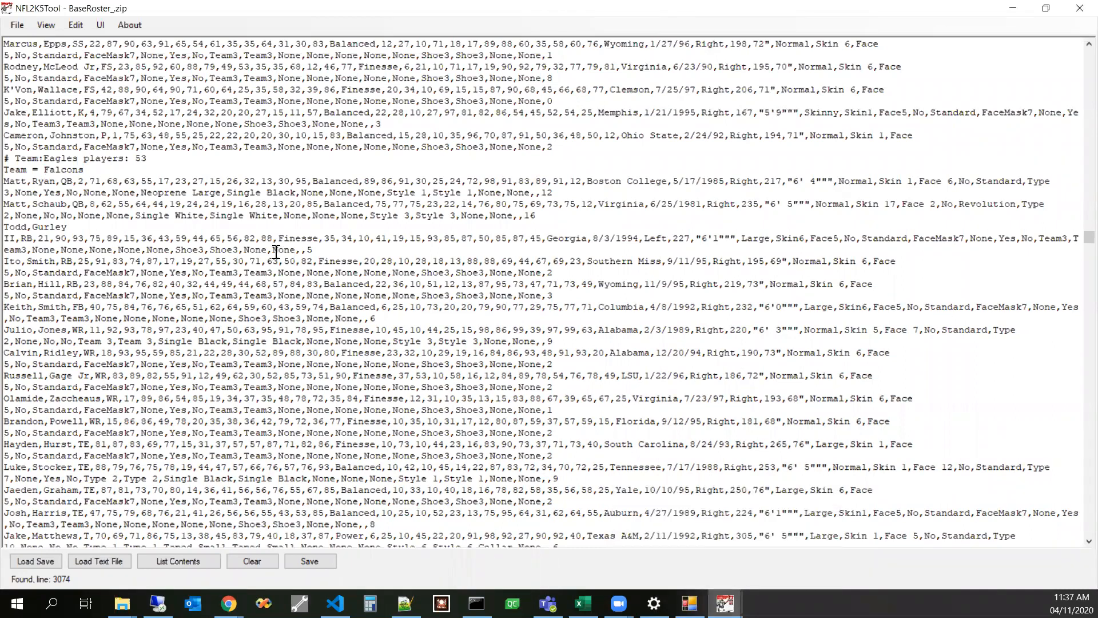
Step: Reload BaseRoster_.zip from File Explorer into NFL2K5Tool and apply the edited ratings data without saving
{"action": "key", "text": "alt+Tab"}
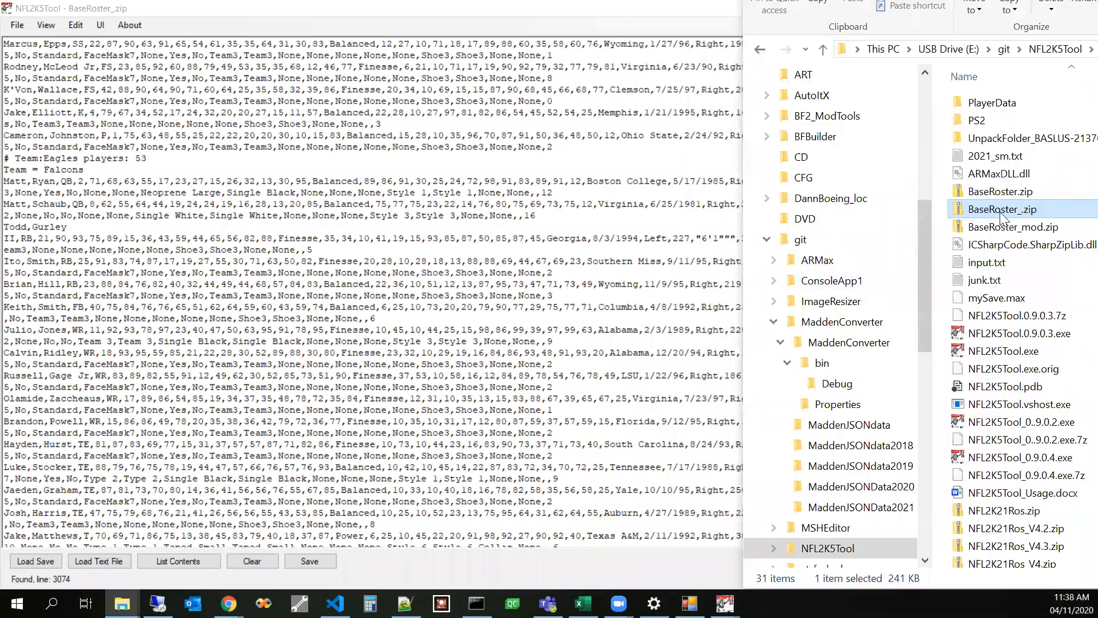
{"action": "left_click_drag", "start_coordinate": [1000, 215], "coordinate": [518, 303]}
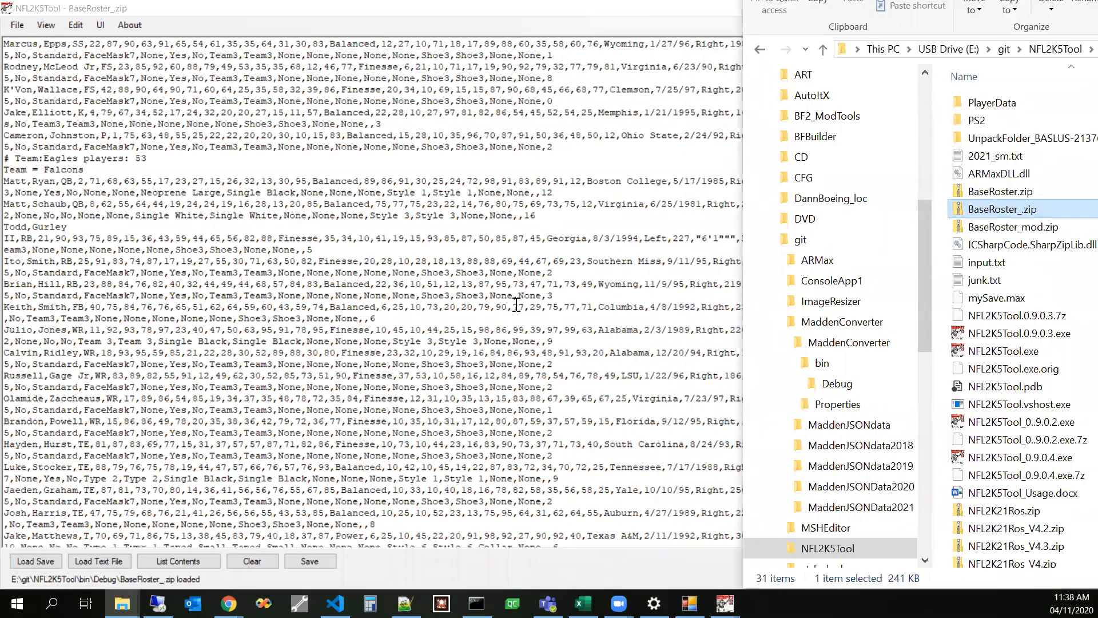
{"action": "left_click", "coordinate": [22, 29]}
{"action": "left_click", "coordinate": [20, 28]}
{"action": "left_click", "coordinate": [49, 75]}
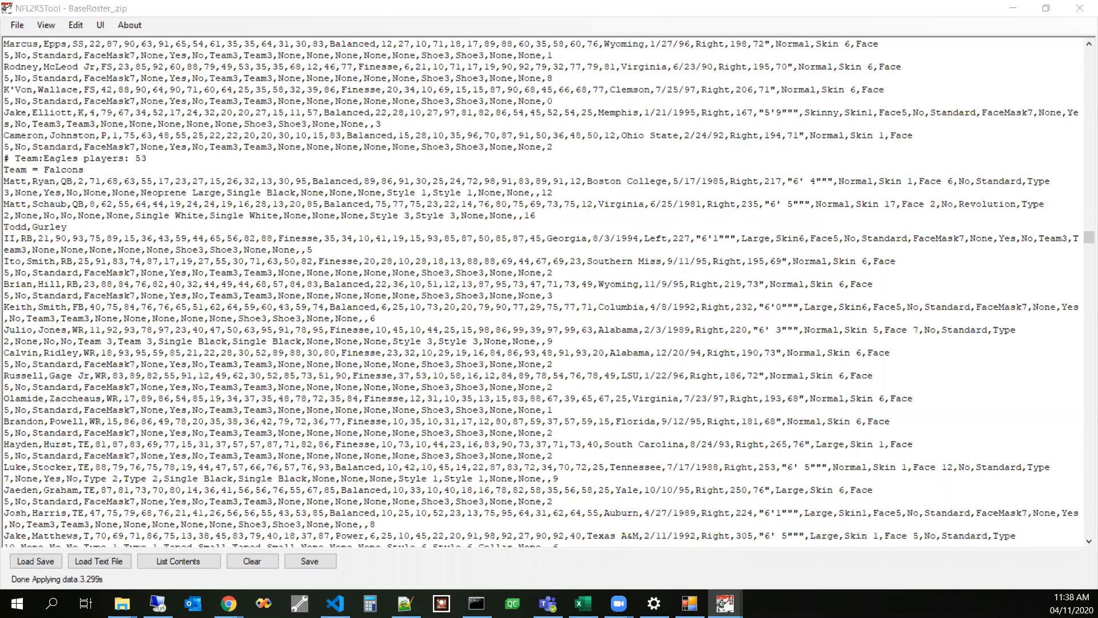
Step: Enlarge the error report, review its player-limit errors down to the end, and close it
{"action": "left_click_drag", "start_coordinate": [707, 126], "coordinate": [691, 379]}
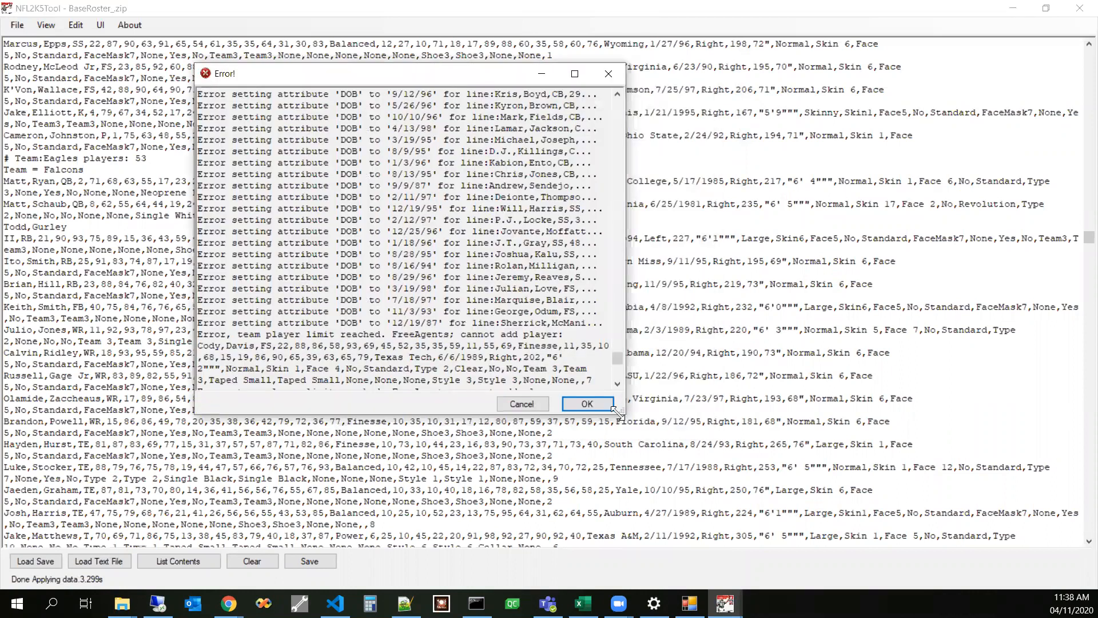
{"action": "left_click_drag", "start_coordinate": [625, 416], "coordinate": [922, 488]}
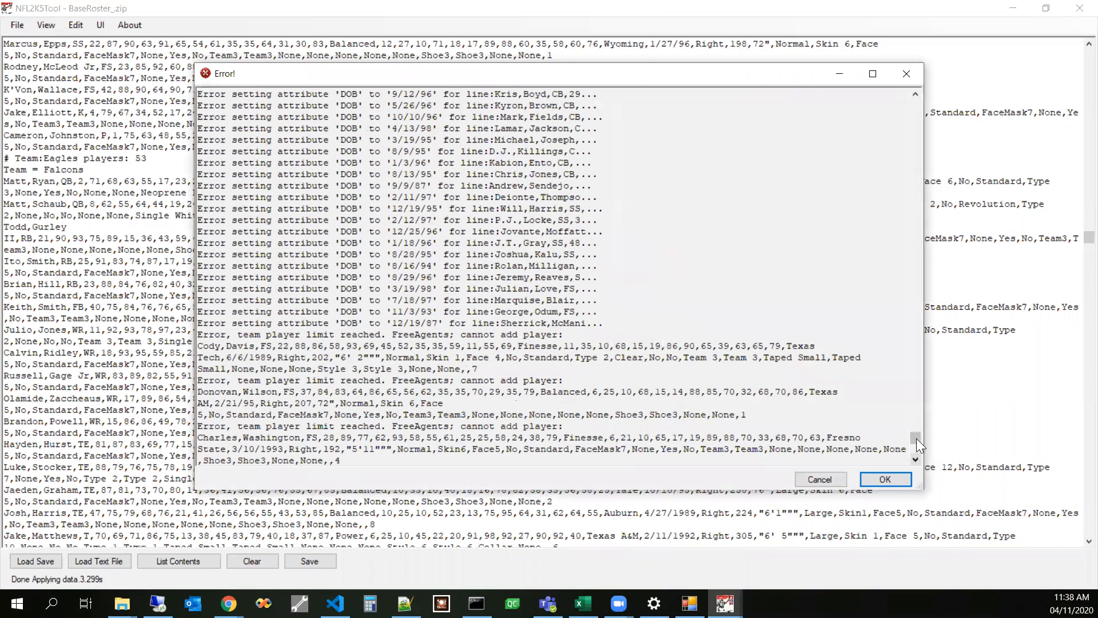
{"action": "left_click", "coordinate": [917, 441]}
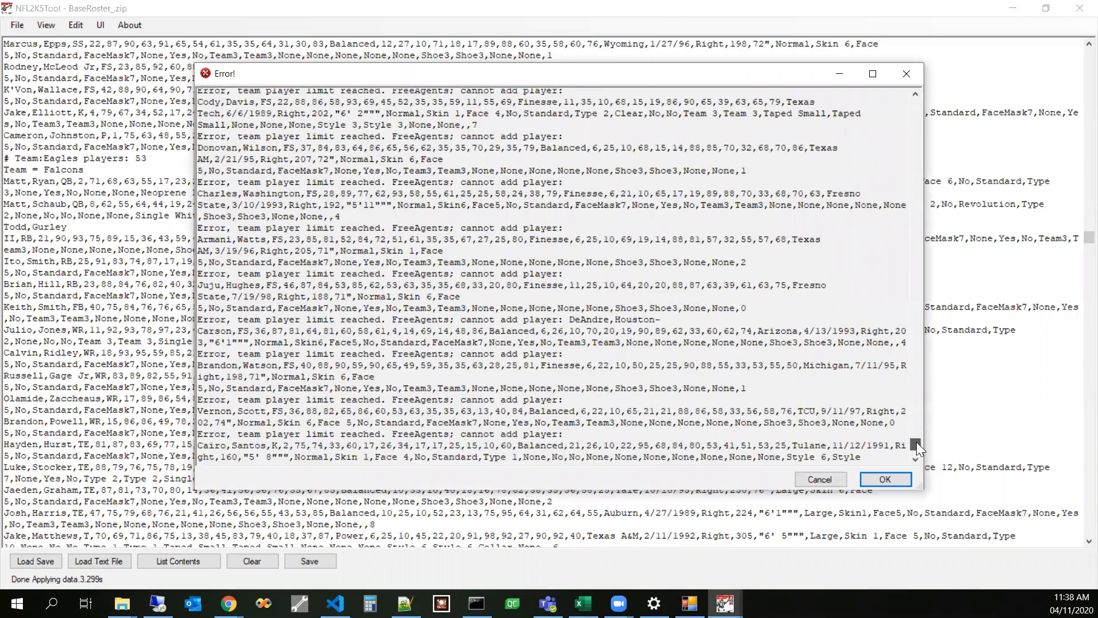
{"action": "scroll", "coordinate": [916, 447], "scroll_direction": "down", "scroll_amount": 3}
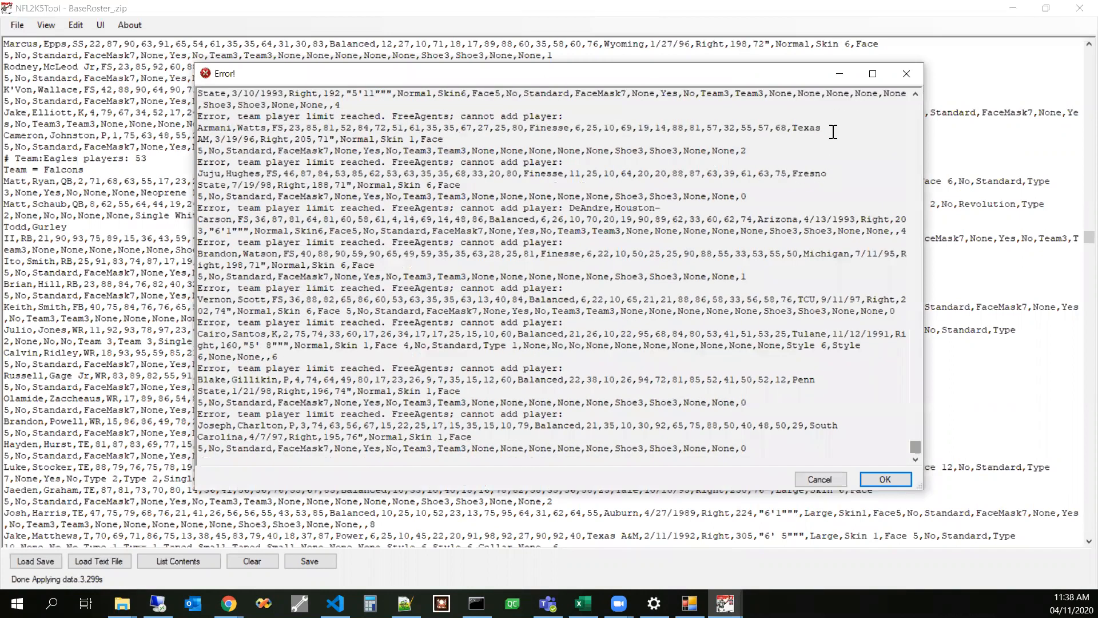
{"action": "left_click", "coordinate": [916, 75]}
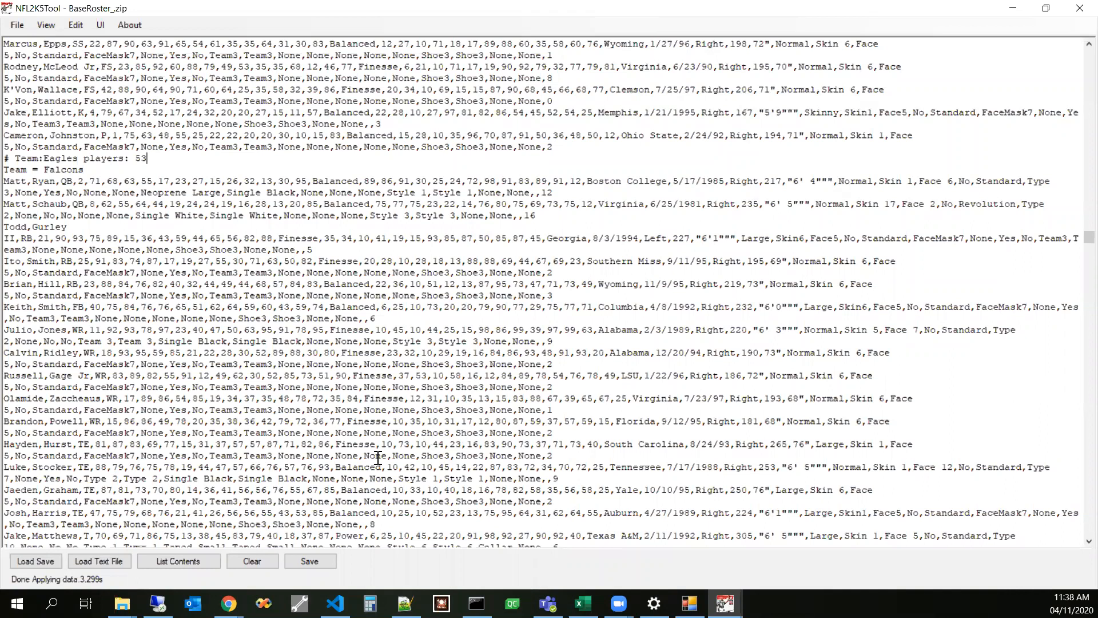
Step: Clear the NFL2K5Tool text and apply an empty "Key=" line to the loaded roster
{"action": "left_click", "coordinate": [264, 563]}
{"action": "left_click", "coordinate": [245, 282]}
{"action": "type", "text": "Key="}
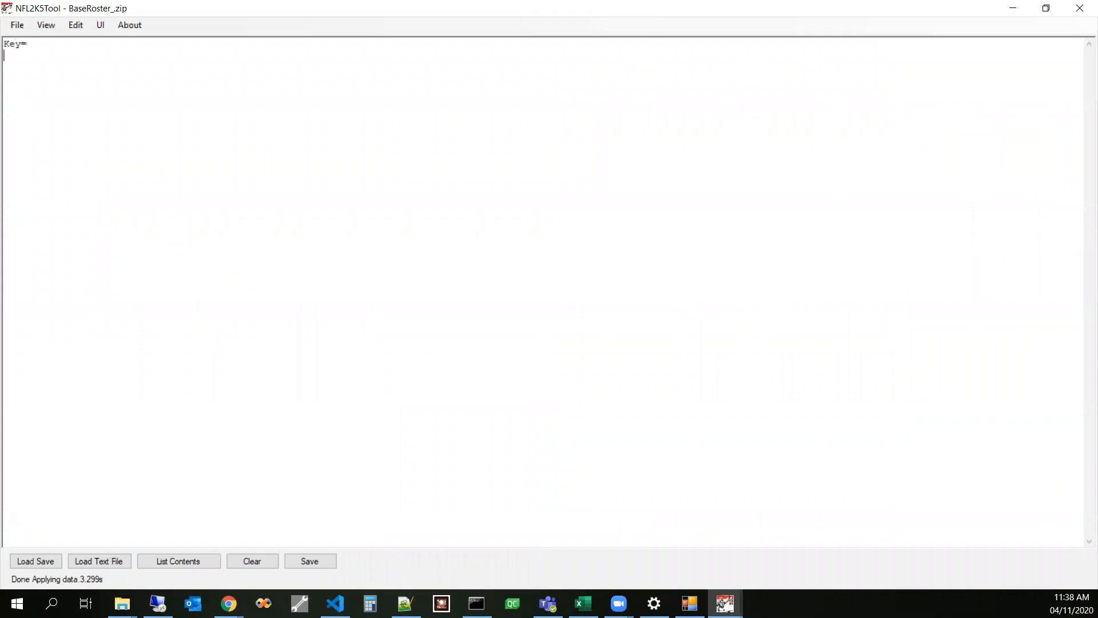
{"action": "left_click", "coordinate": [20, 28]}
{"action": "left_click", "coordinate": [36, 71]}
Step: Include free agents in the listing options and list the roster's contents
{"action": "left_click", "coordinate": [46, 25]}
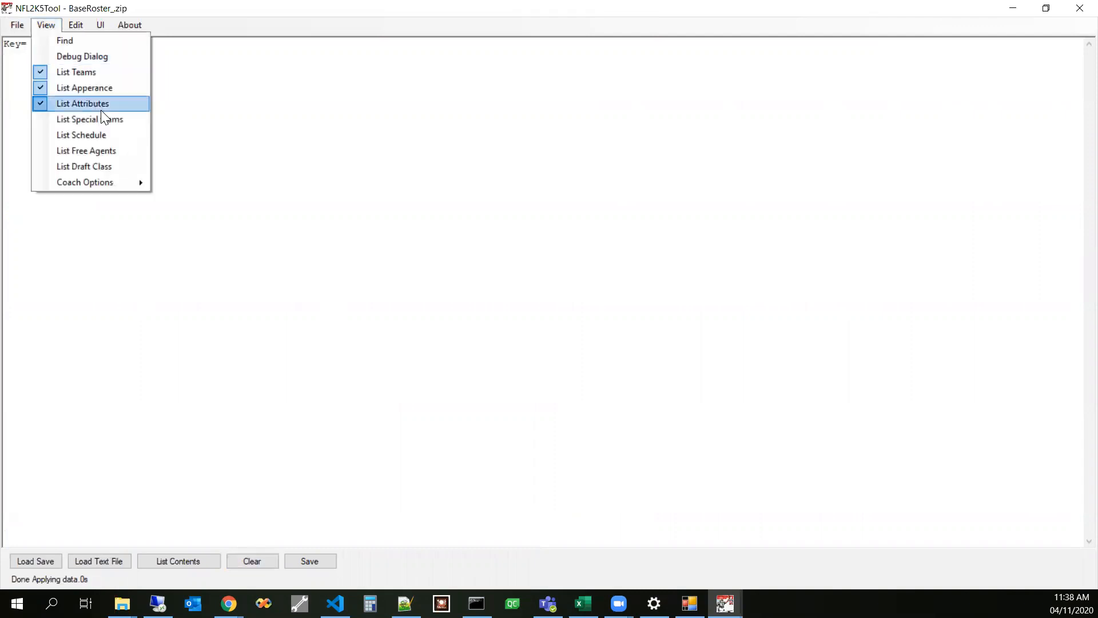
{"action": "left_click", "coordinate": [106, 148]}
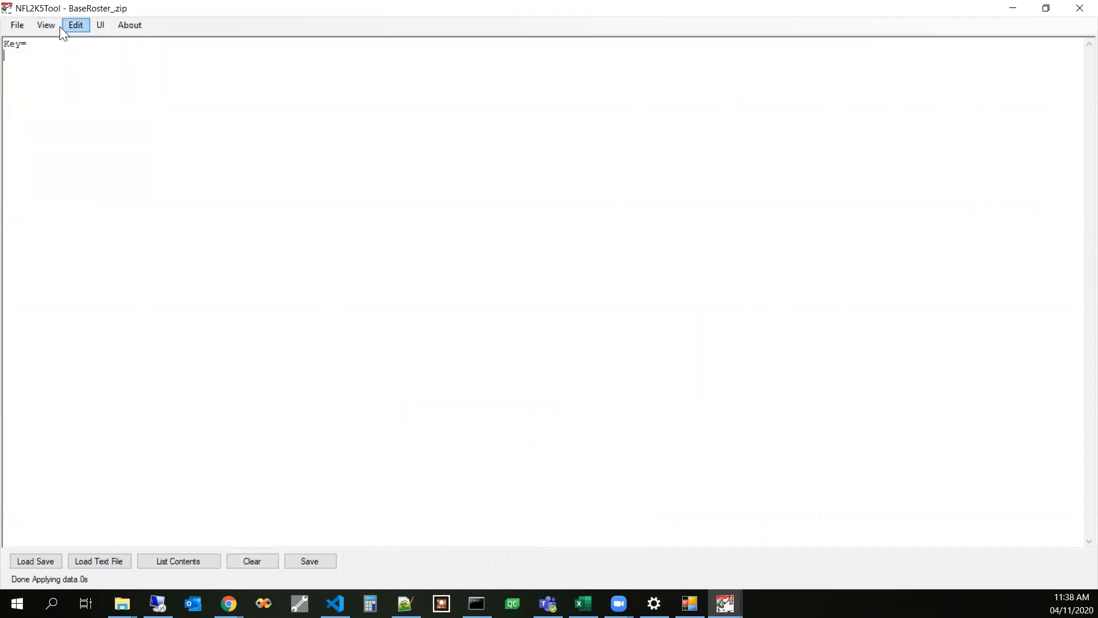
{"action": "left_click", "coordinate": [51, 26]}
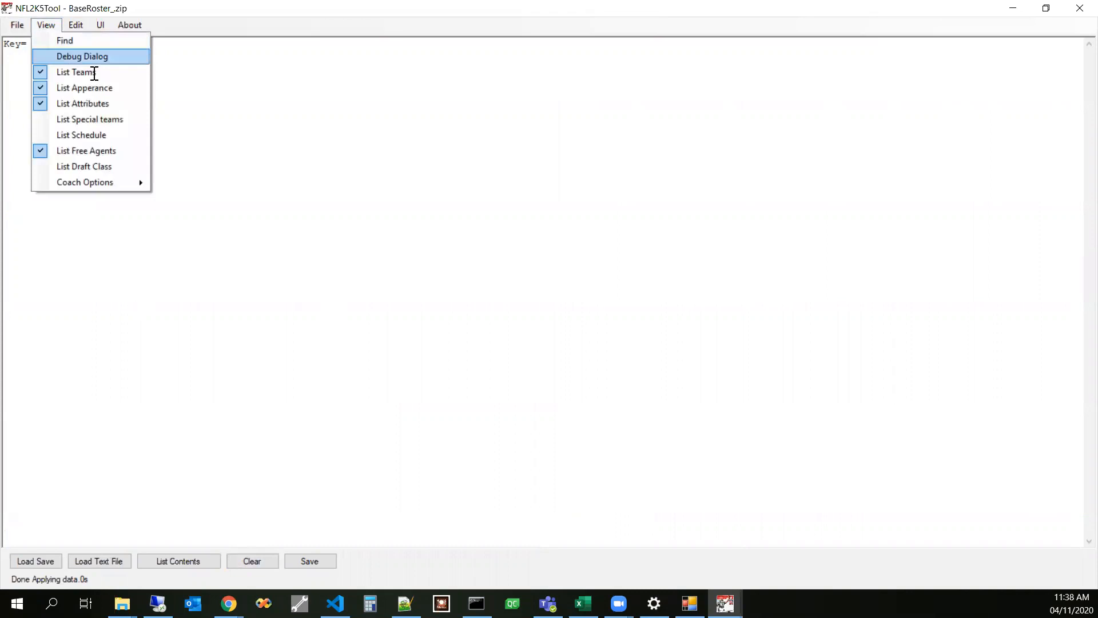
{"action": "left_click", "coordinate": [251, 185]}
{"action": "left_click", "coordinate": [208, 562]}
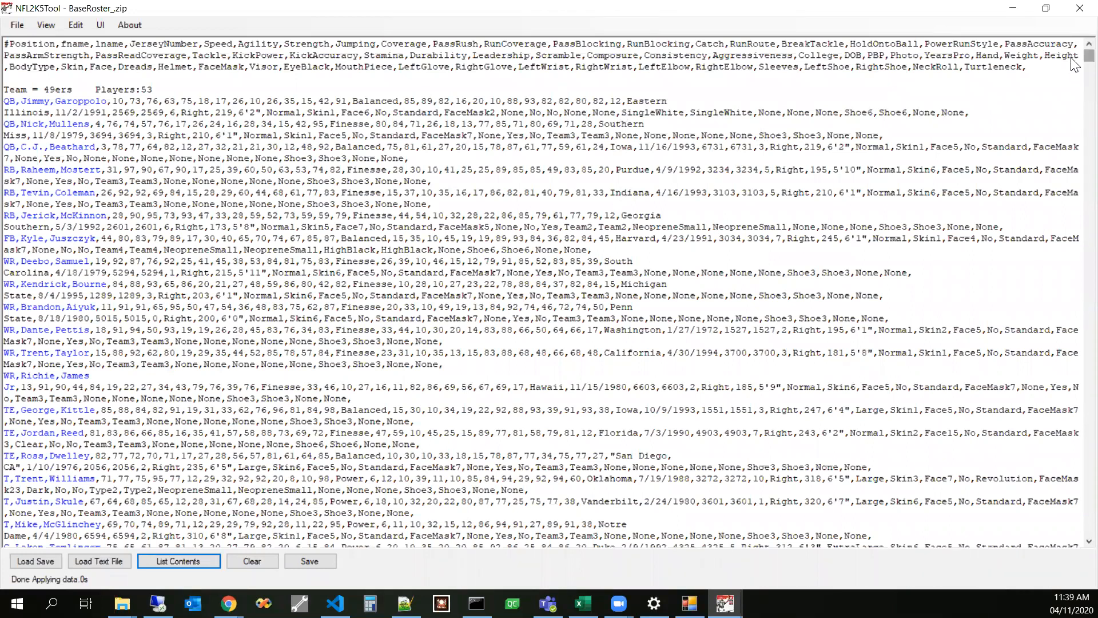
Step: Examine the listed roster down to its final entries, checking the player names in the free-agent section
{"action": "scroll", "coordinate": [1075, 183], "scroll_direction": "down", "scroll_amount": 15}
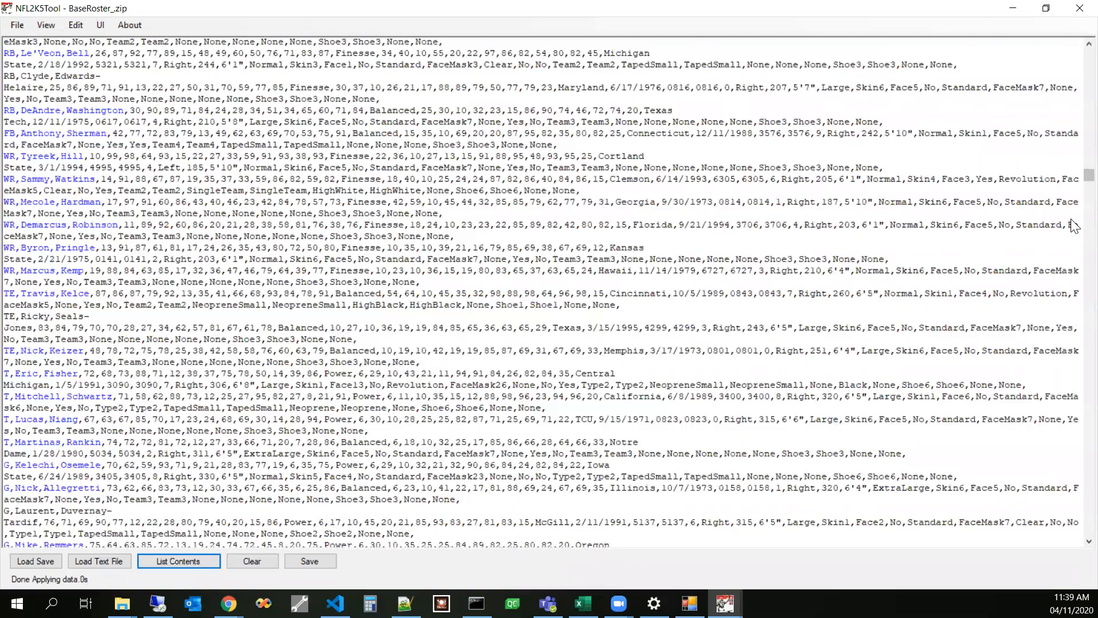
{"action": "scroll", "coordinate": [1075, 521], "scroll_direction": "down", "scroll_amount": 20}
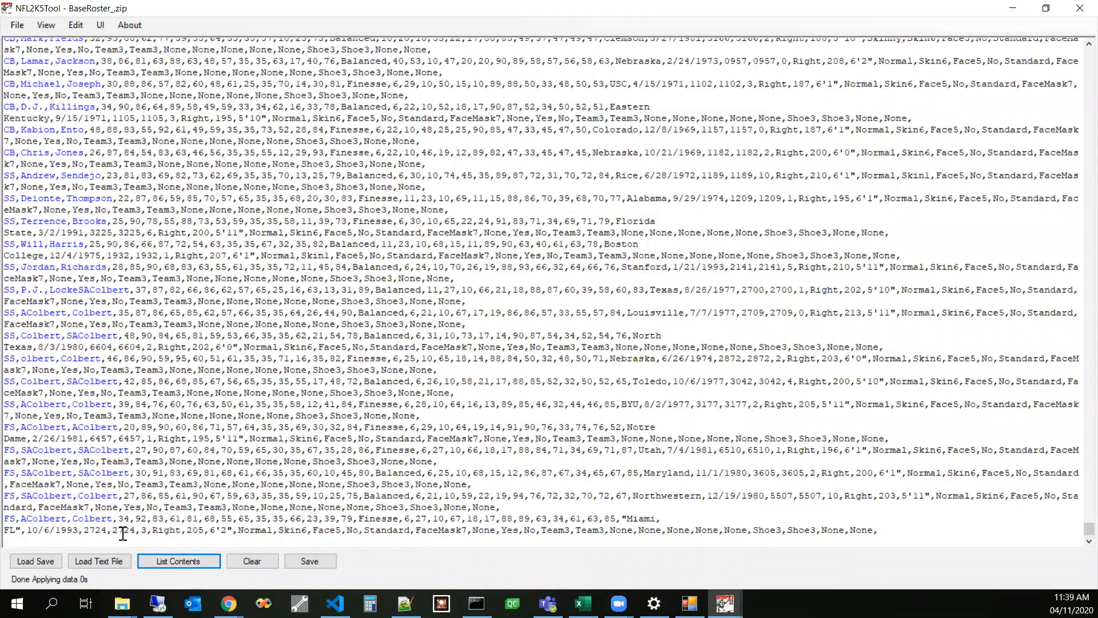
{"action": "scroll", "coordinate": [140, 506], "scroll_direction": "up", "scroll_amount": 3}
{"action": "scroll", "coordinate": [152, 490], "scroll_direction": "up", "scroll_amount": 20}
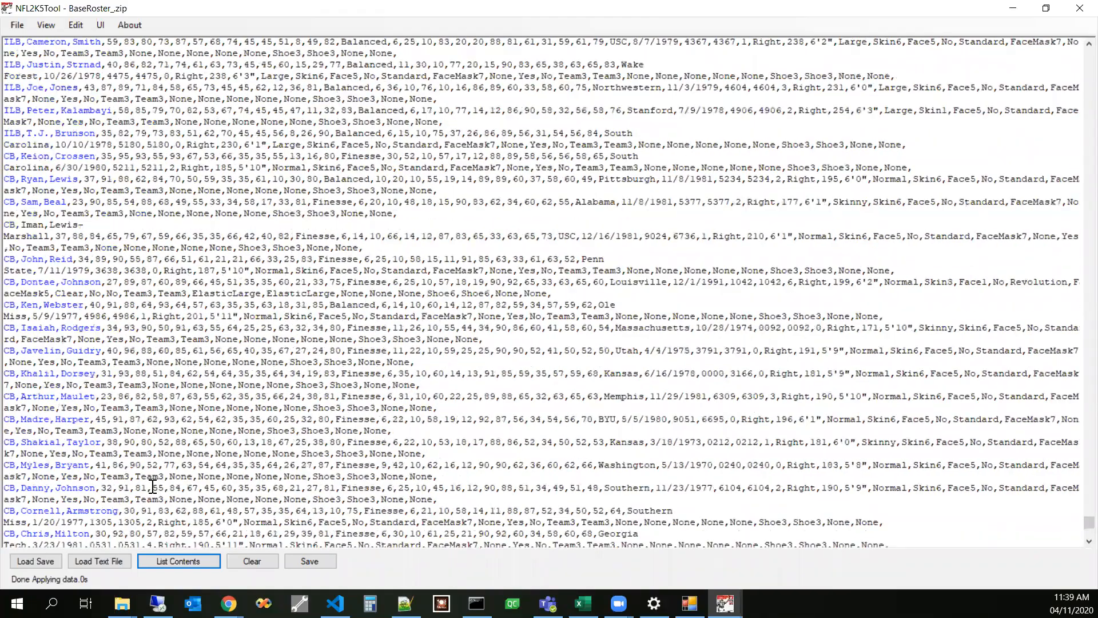
{"action": "scroll", "coordinate": [152, 487], "scroll_direction": "down", "scroll_amount": 6}
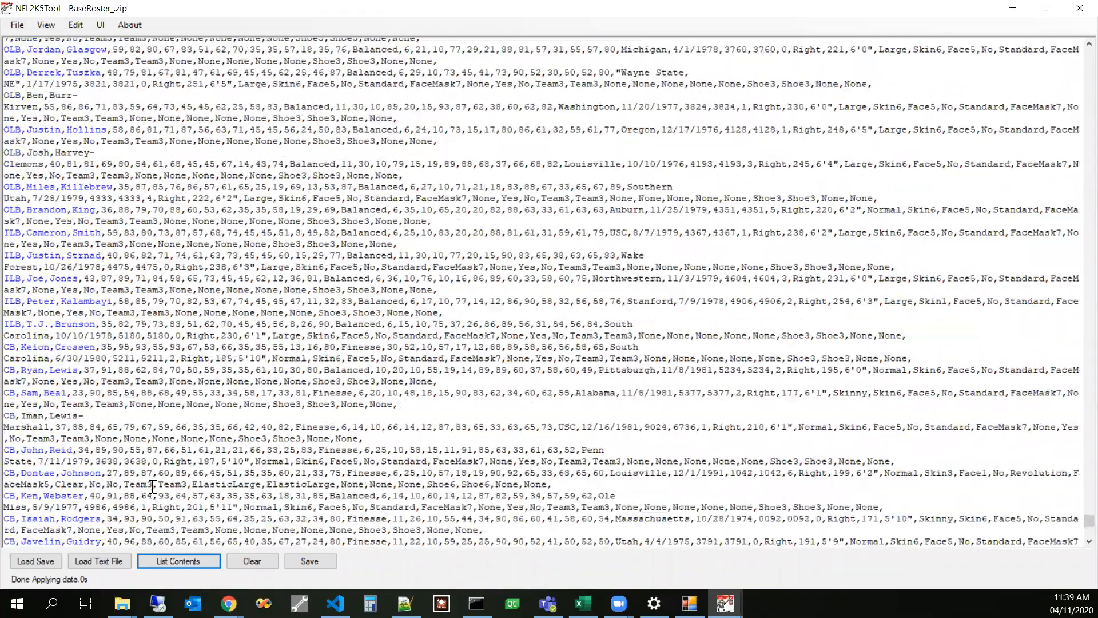
{"action": "scroll", "coordinate": [153, 487], "scroll_direction": "up", "scroll_amount": 11}
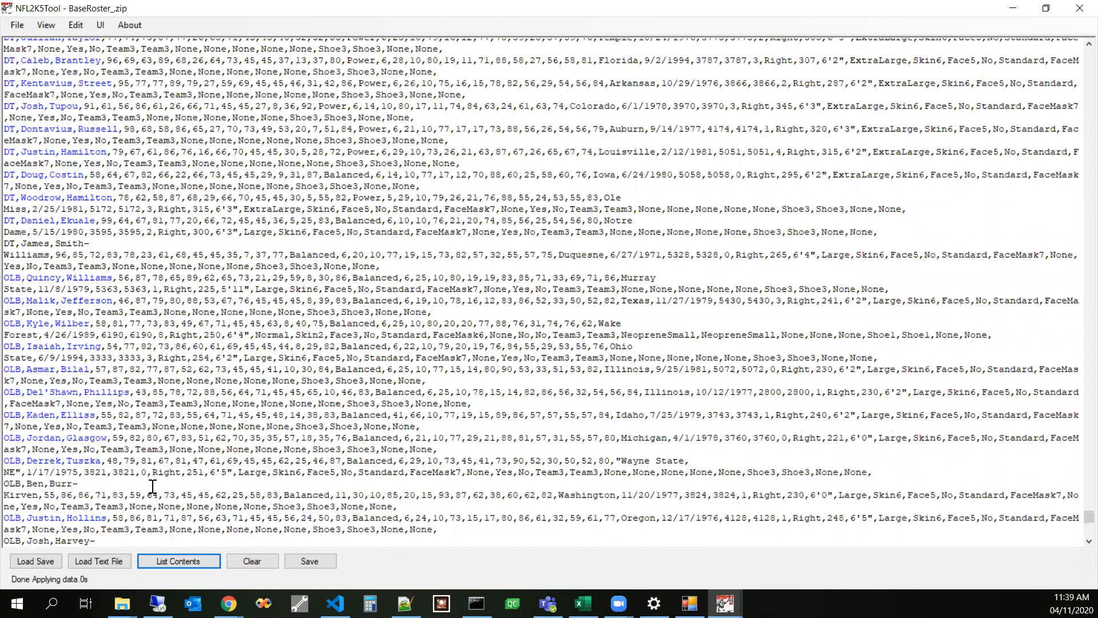
{"action": "scroll", "coordinate": [153, 487], "scroll_direction": "up", "scroll_amount": 3}
{"action": "scroll", "coordinate": [152, 487], "scroll_direction": "up", "scroll_amount": 5}
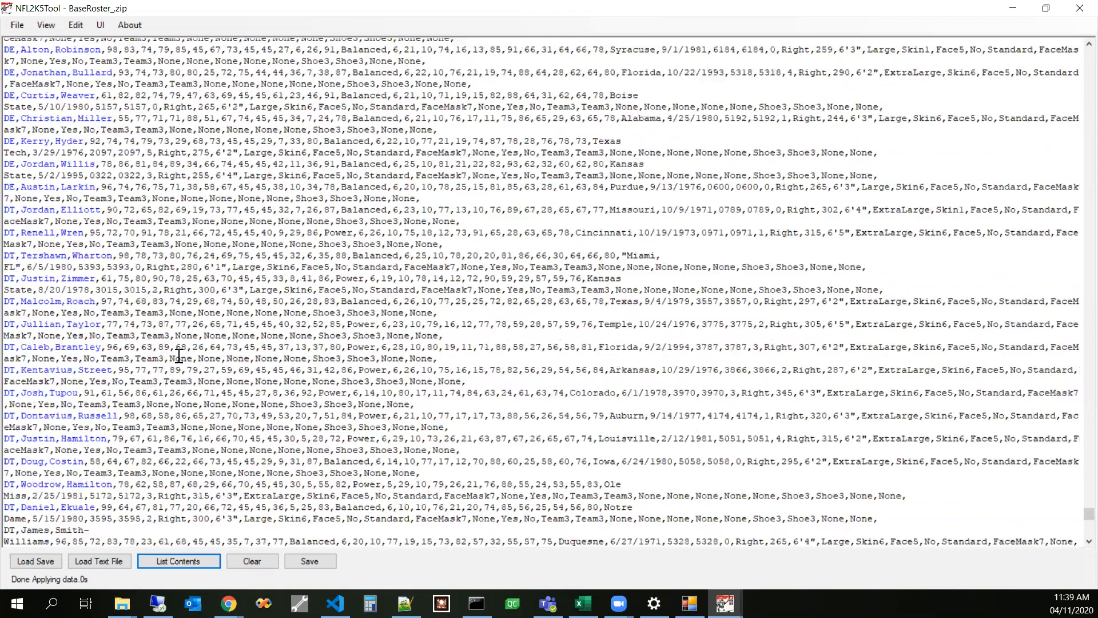
Step: Search the listed roster text for "freeagents"
{"action": "left_click", "coordinate": [589, 228]}
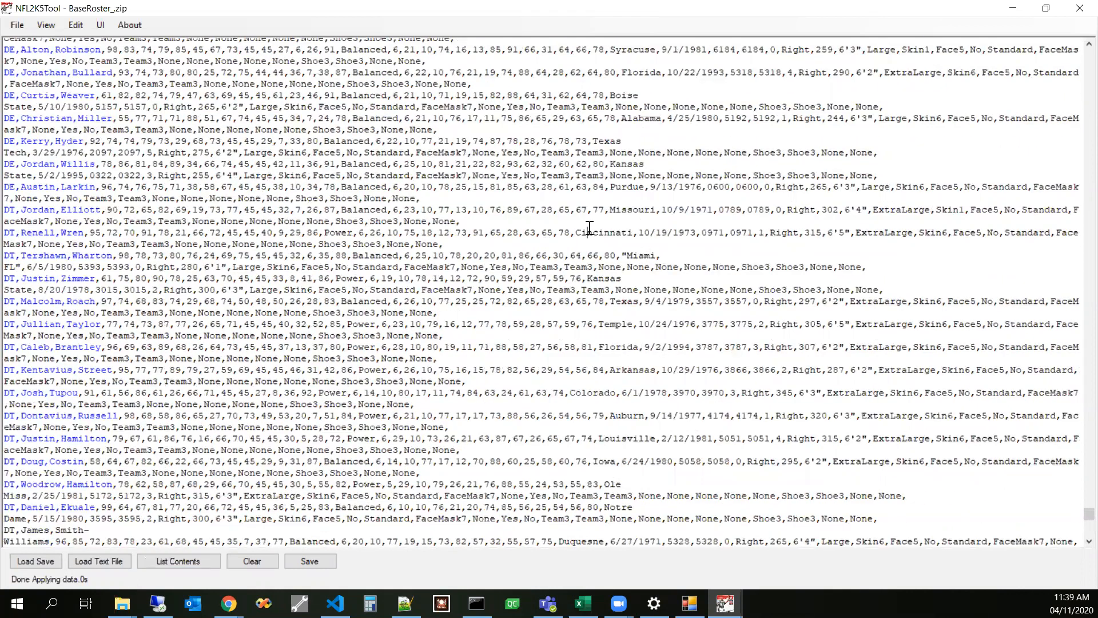
{"action": "key", "text": "ctrl+f"}
{"action": "type", "text": "fr"}
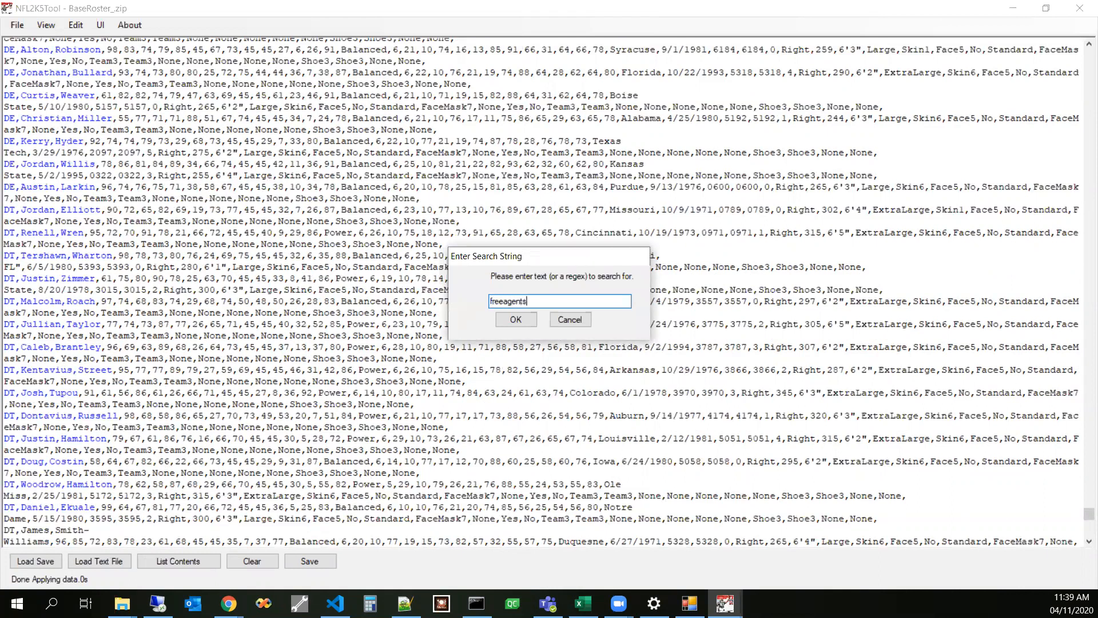
{"action": "type", "text": "eeagents"}
{"action": "key", "text": "Return"}
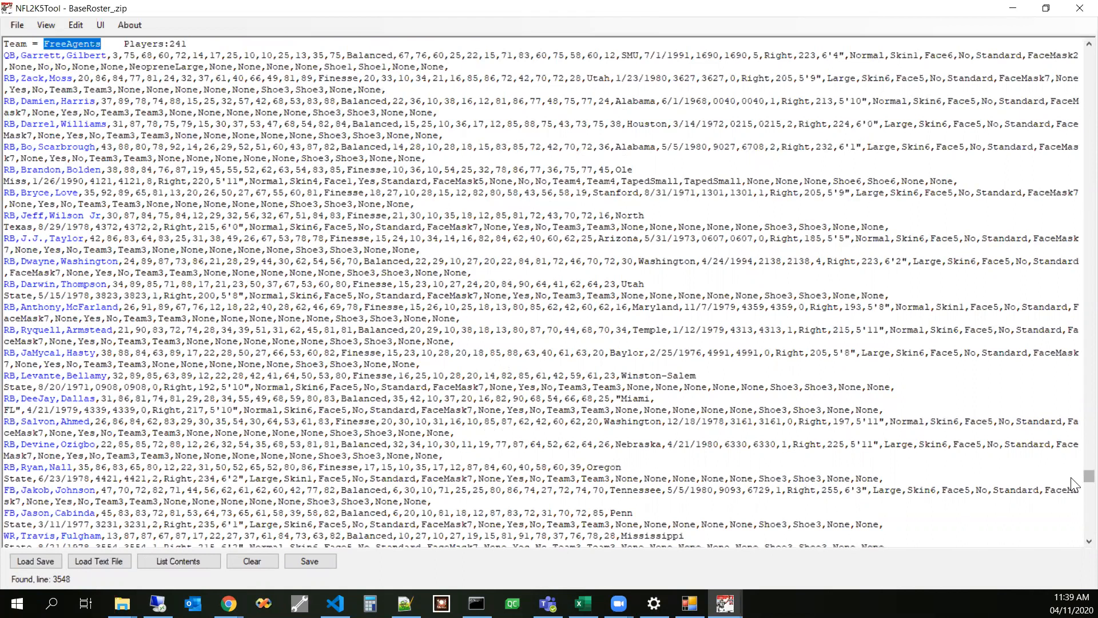
Step: Delete the corrupted-name entries at the end of the FreeAgents list, from the number 37 SS through the last FS
{"action": "scroll", "coordinate": [1076, 538], "scroll_direction": "down", "scroll_amount": 15}
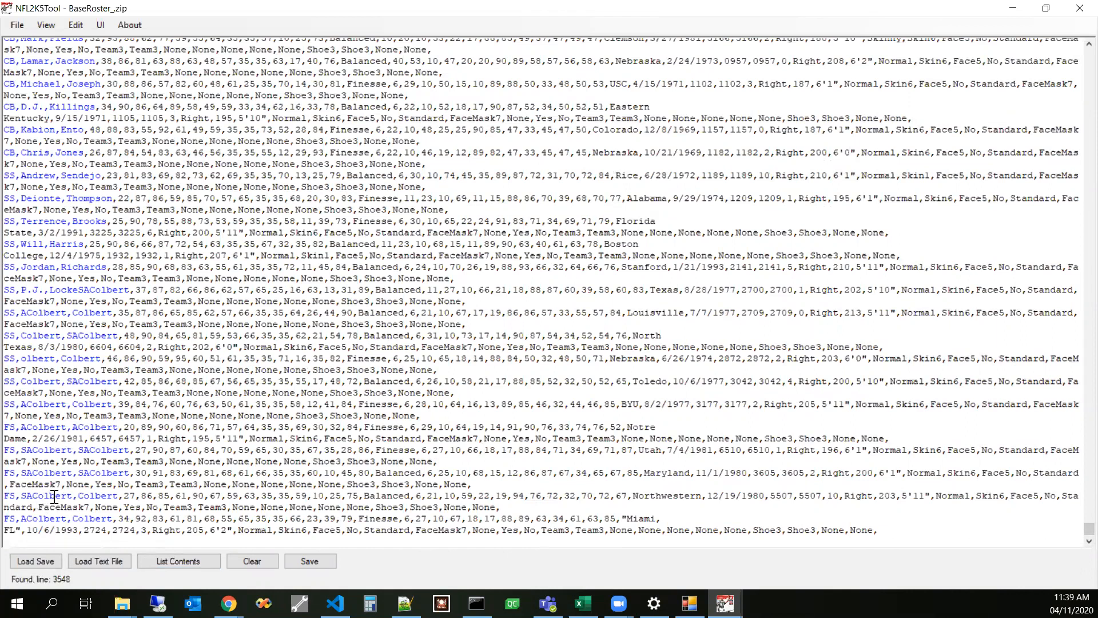
{"action": "left_click_drag", "start_coordinate": [887, 527], "coordinate": [29, 319]}
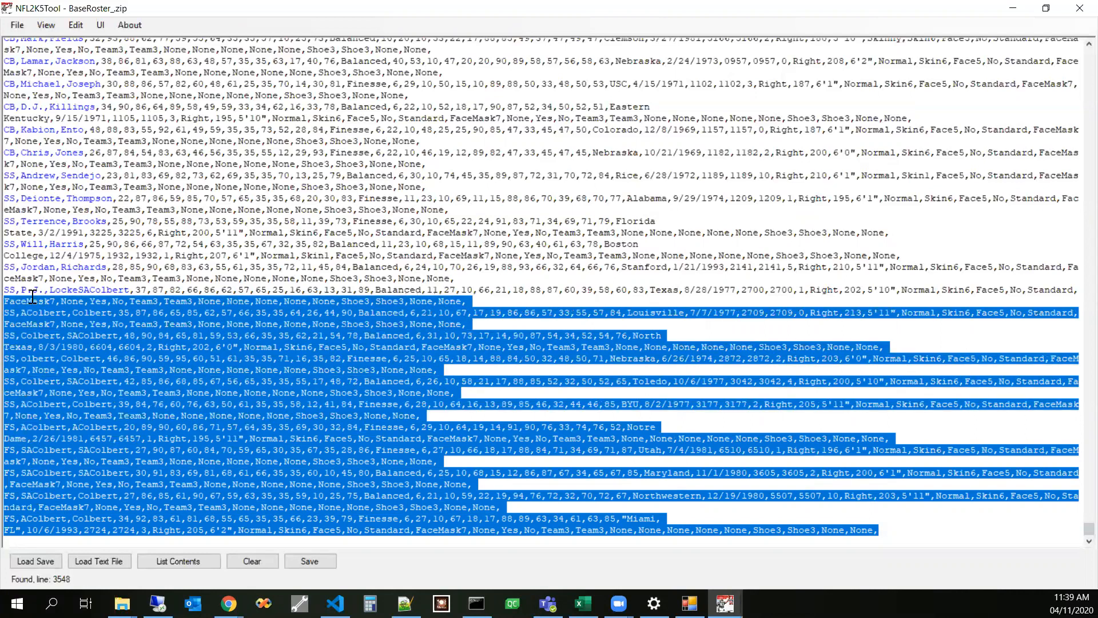
{"action": "left_click_drag", "start_coordinate": [33, 297], "coordinate": [10, 290]}
{"action": "key", "text": "Delete"}
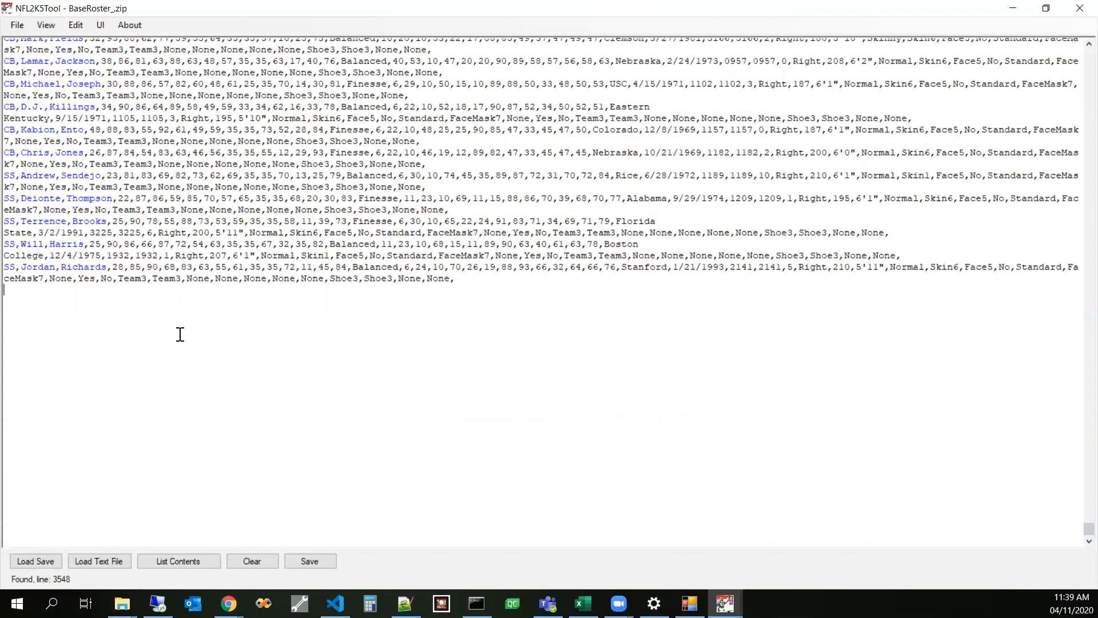
Step: Copy the entire trimmed roster listing and paste it into a new Notepad++ document, adding a blank line at the end
{"action": "key", "text": "ctrl+a"}
{"action": "left_click", "coordinate": [179, 334]}
{"action": "key", "text": "alt+Tab"}
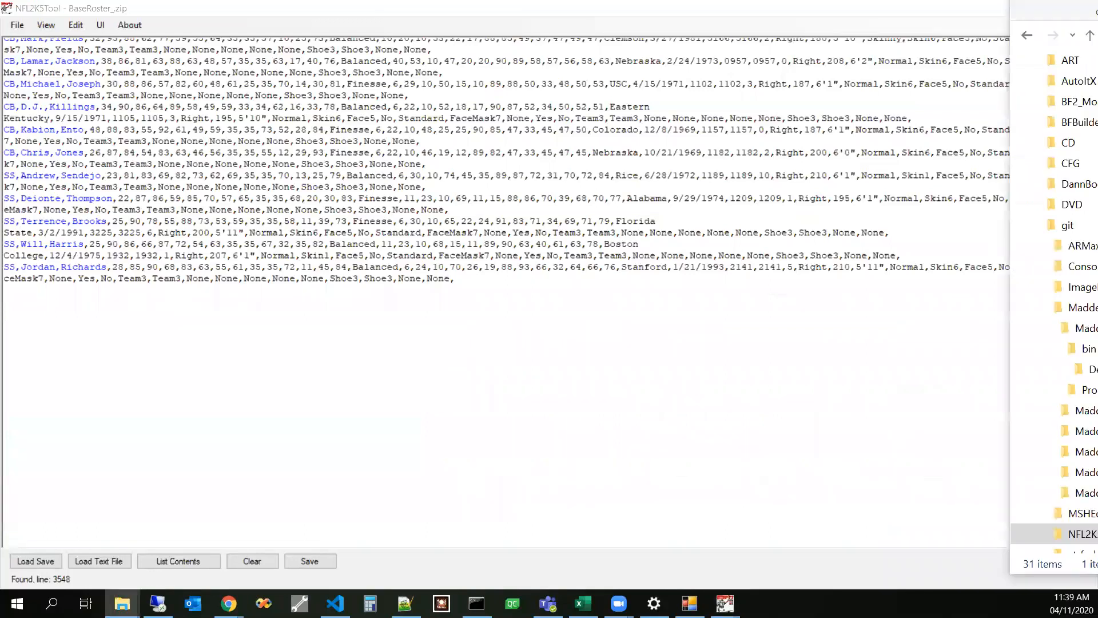
{"action": "left_click", "coordinate": [1014, 10]}
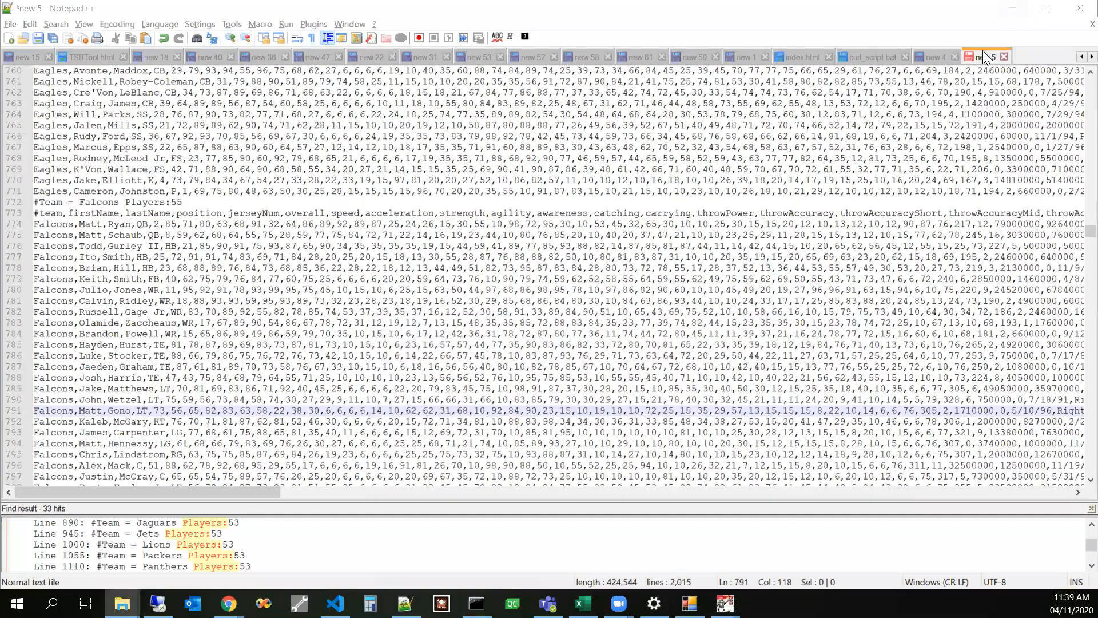
{"action": "left_click", "coordinate": [9, 38]}
{"action": "key", "text": "ctrl+v"}
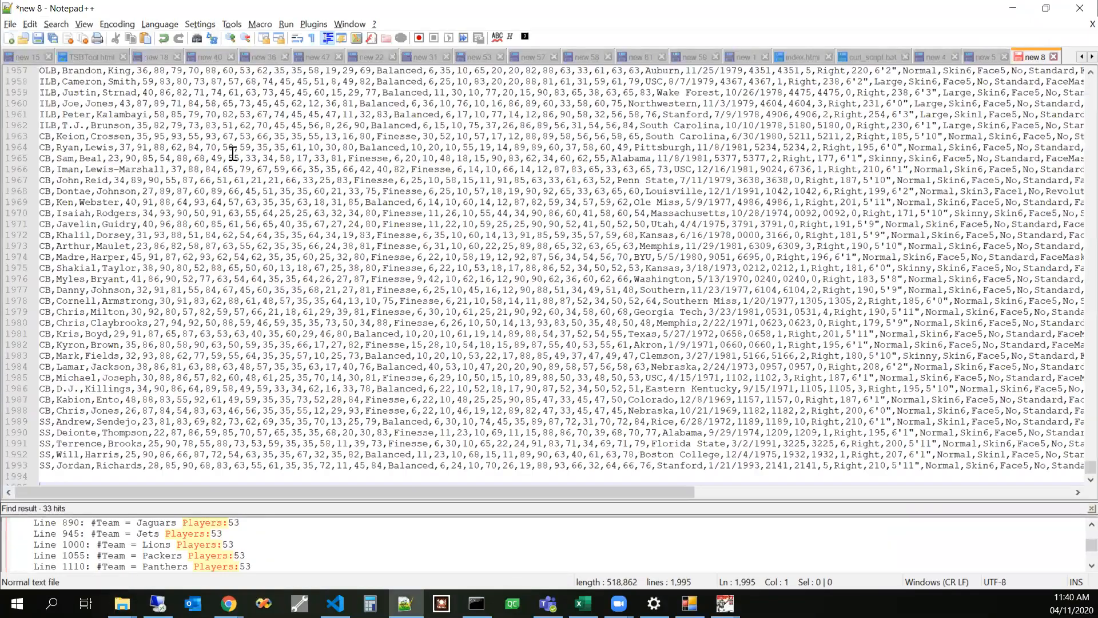
{"action": "key", "text": "Return"}
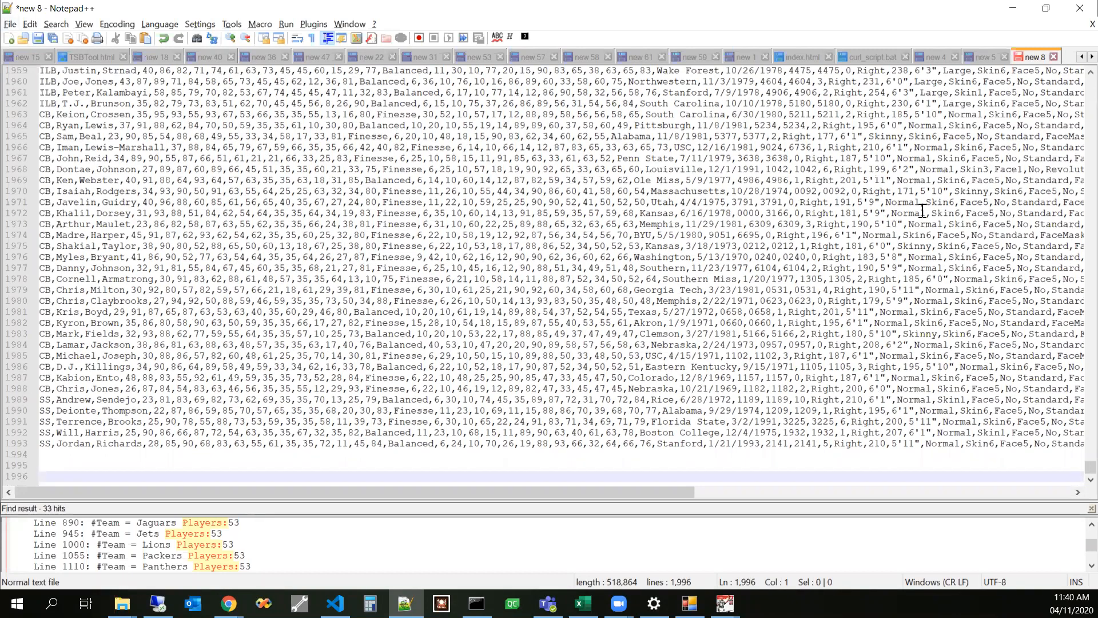
Step: Switch to File Explorer and open the MaddenJSONData2021 folder inside the top-level MaddenConverter folder
{"action": "mouse_move", "coordinate": [122, 603]}
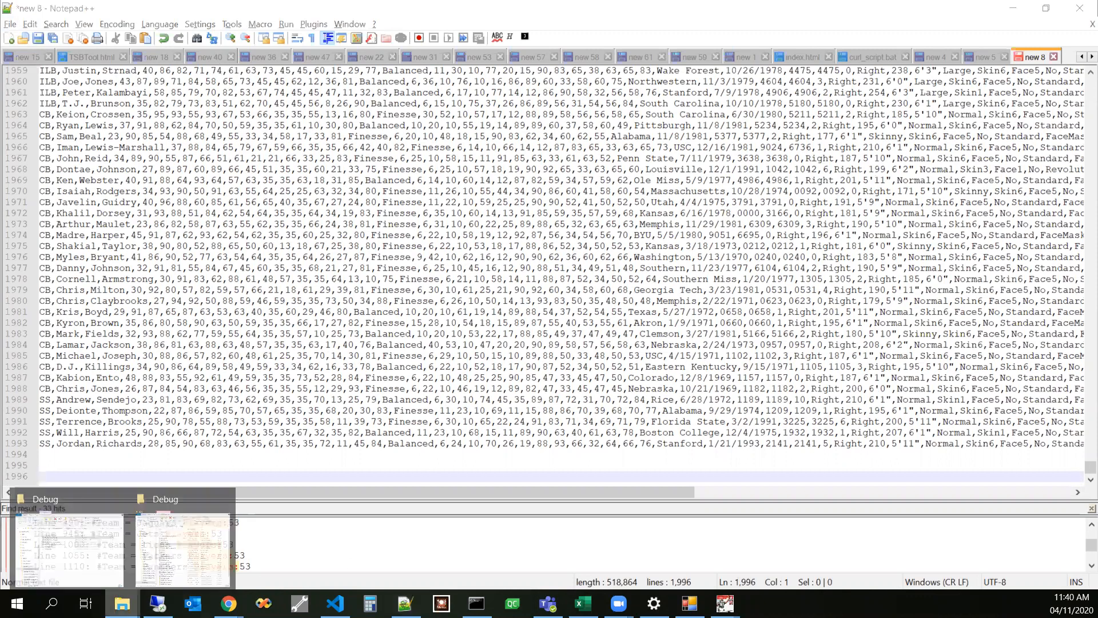
{"action": "left_click", "coordinate": [92, 549]}
{"action": "right_click", "coordinate": [608, 405]}
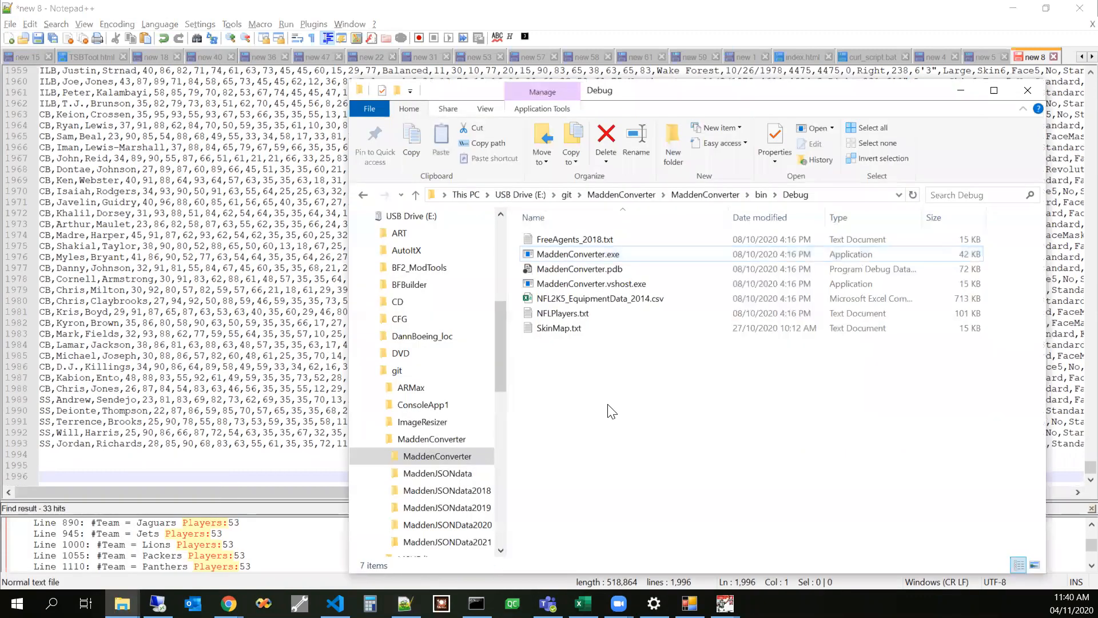
{"action": "left_click", "coordinate": [564, 391]}
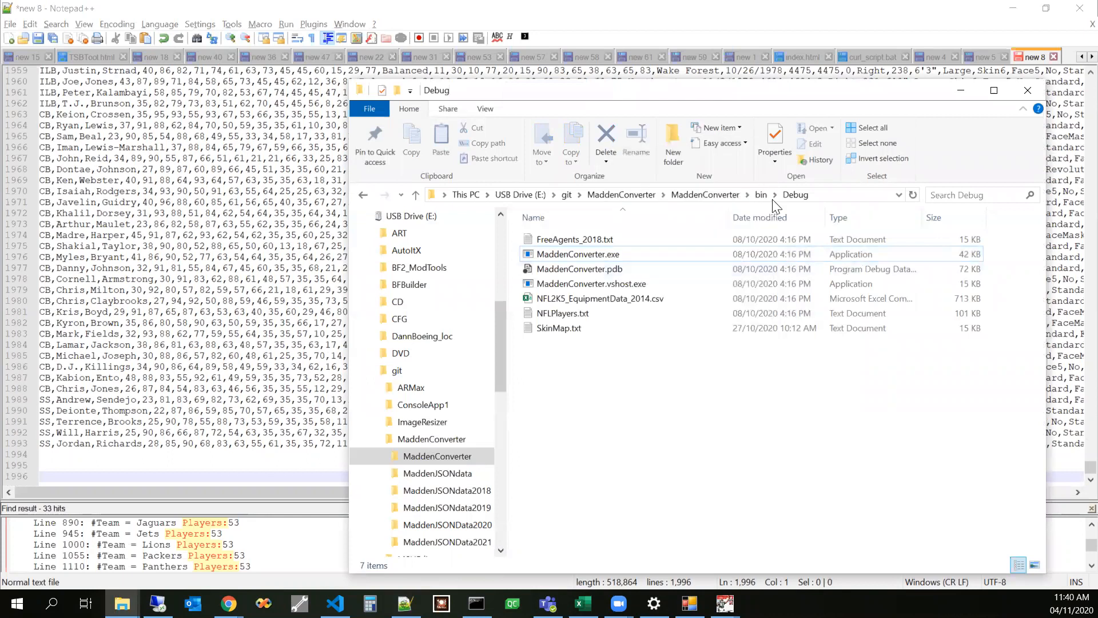
{"action": "left_click", "coordinate": [640, 197]}
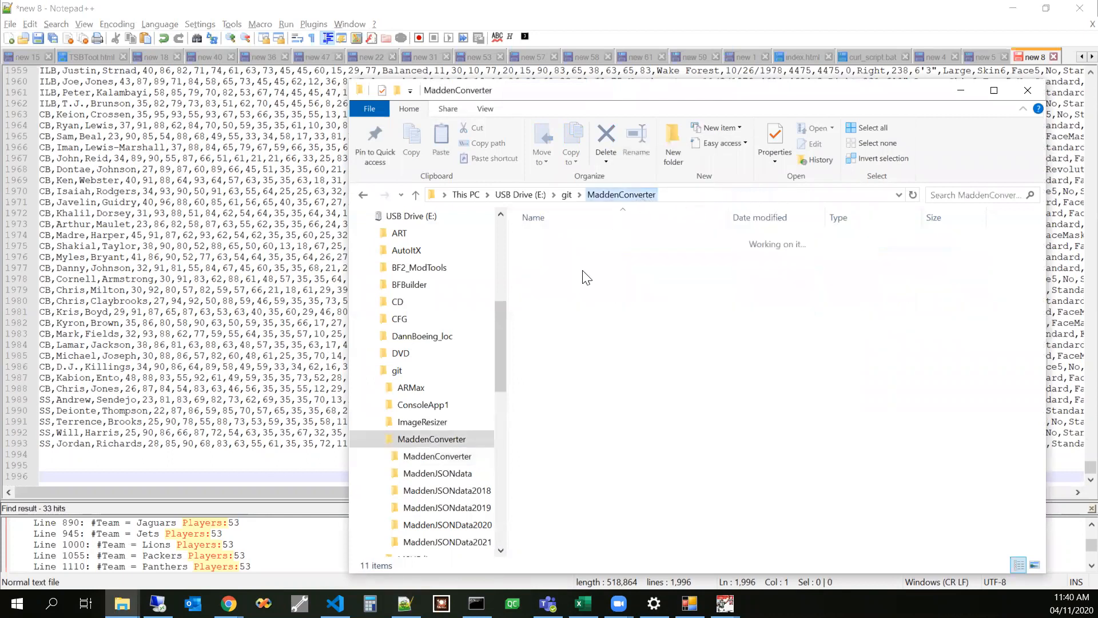
{"action": "double_click", "coordinate": [582, 313]}
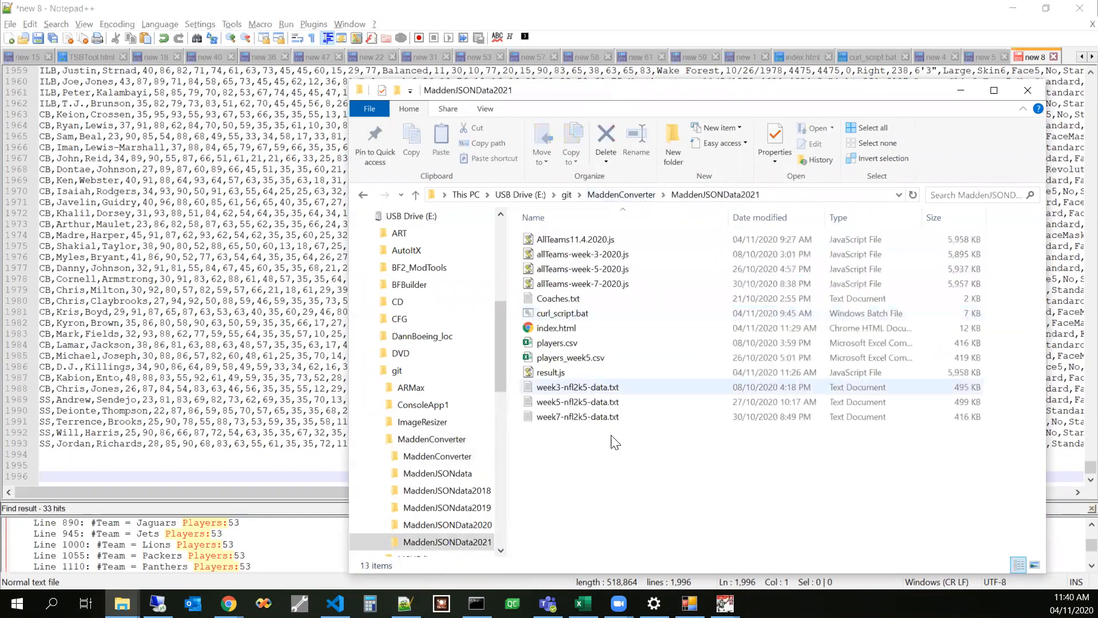
{"action": "right_click", "coordinate": [642, 474]}
{"action": "mouse_move", "coordinate": [691, 440]}
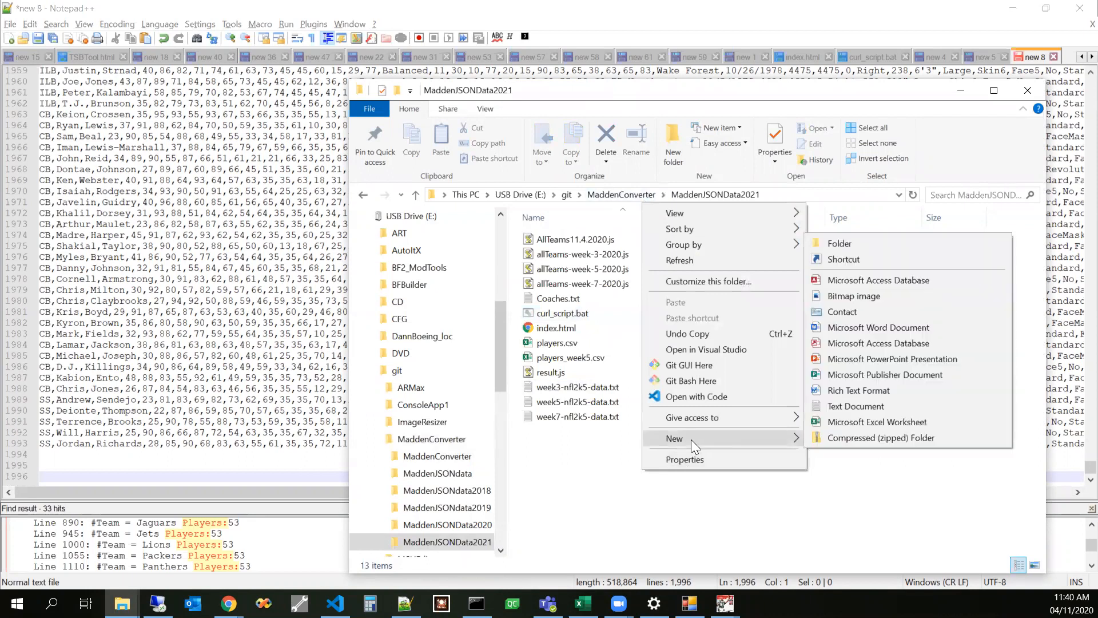
{"action": "left_click", "coordinate": [625, 456]}
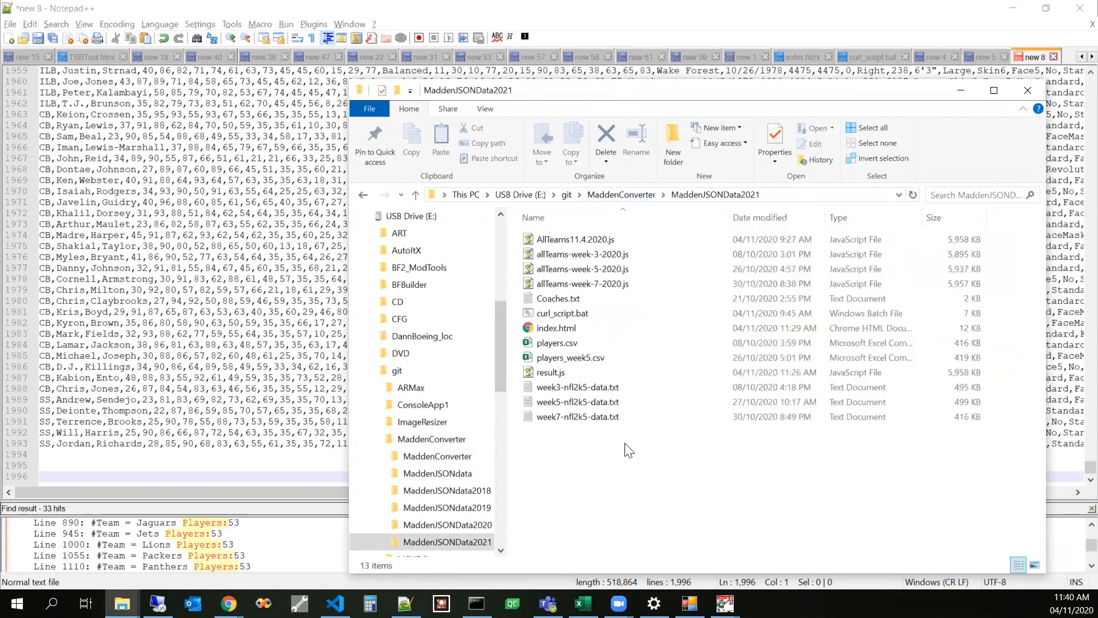
Step: Replace the entire contents of week7-nfl2k5-data.txt with the copied roster listing, save and close it, and minimize the folder window
{"action": "double_click", "coordinate": [585, 416]}
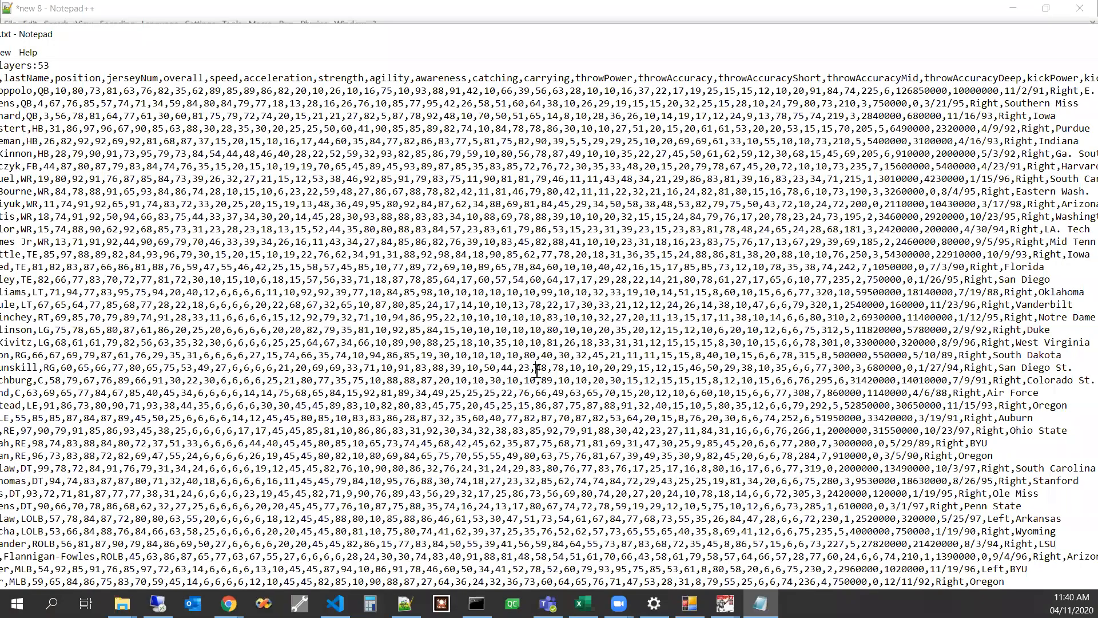
{"action": "key", "text": "ctrl+a"}
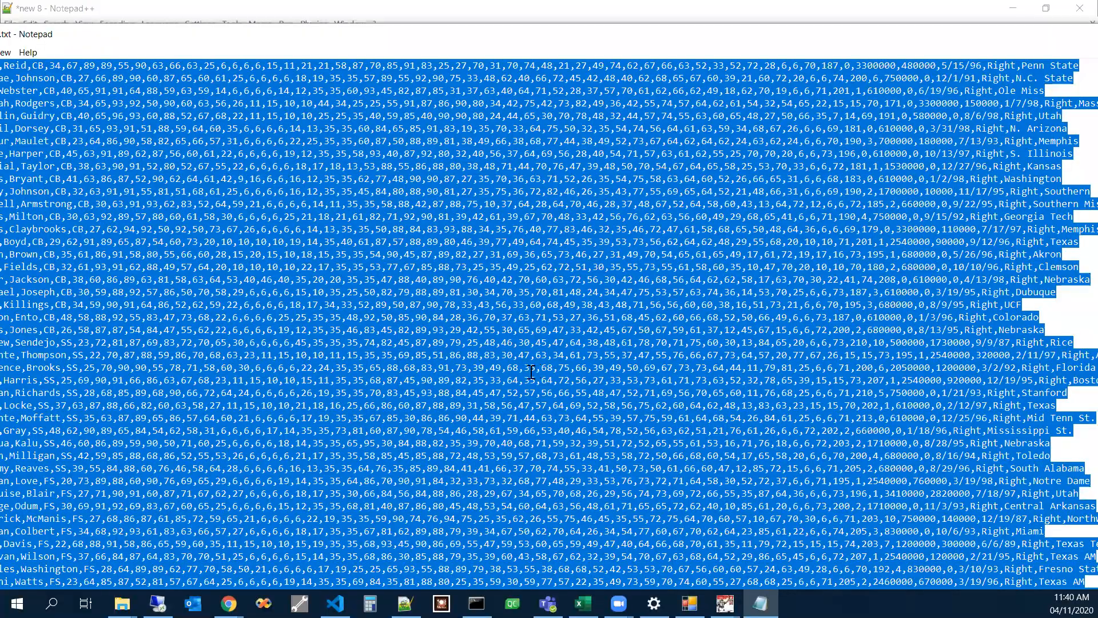
{"action": "key", "text": "ctrl+v"}
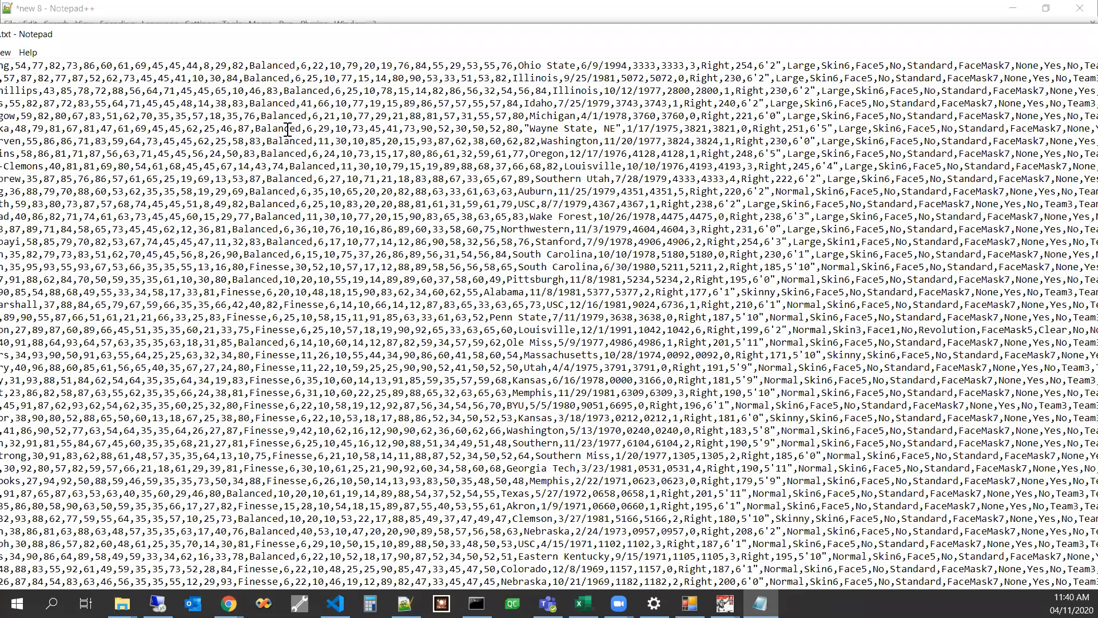
{"action": "left_click_drag", "start_coordinate": [153, 35], "coordinate": [290, 57]}
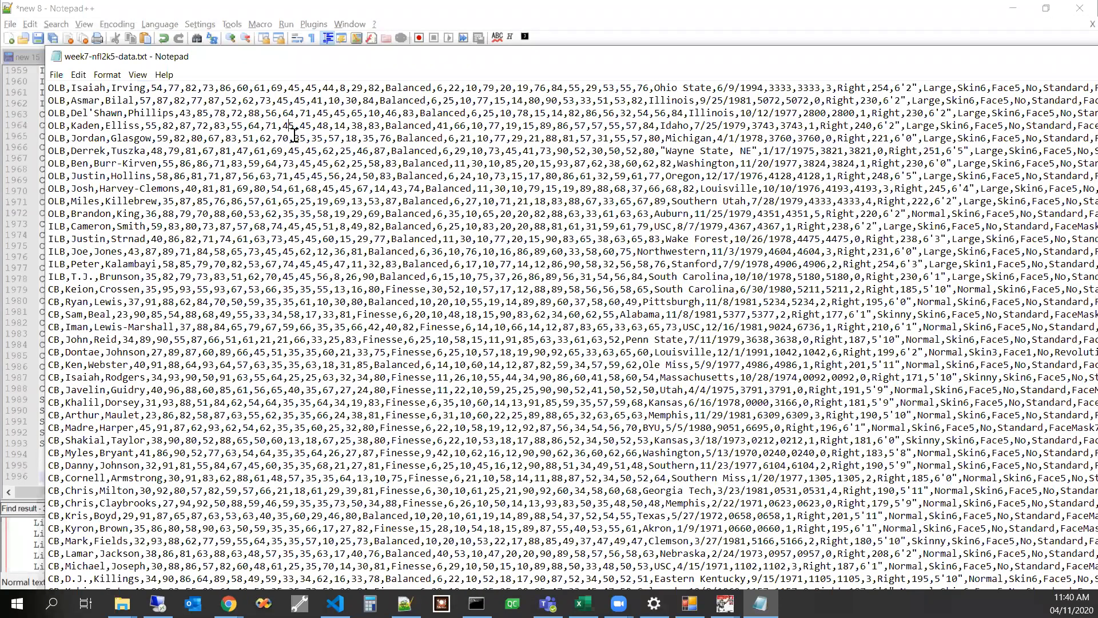
{"action": "scroll", "coordinate": [294, 135], "scroll_direction": "up", "scroll_amount": 13}
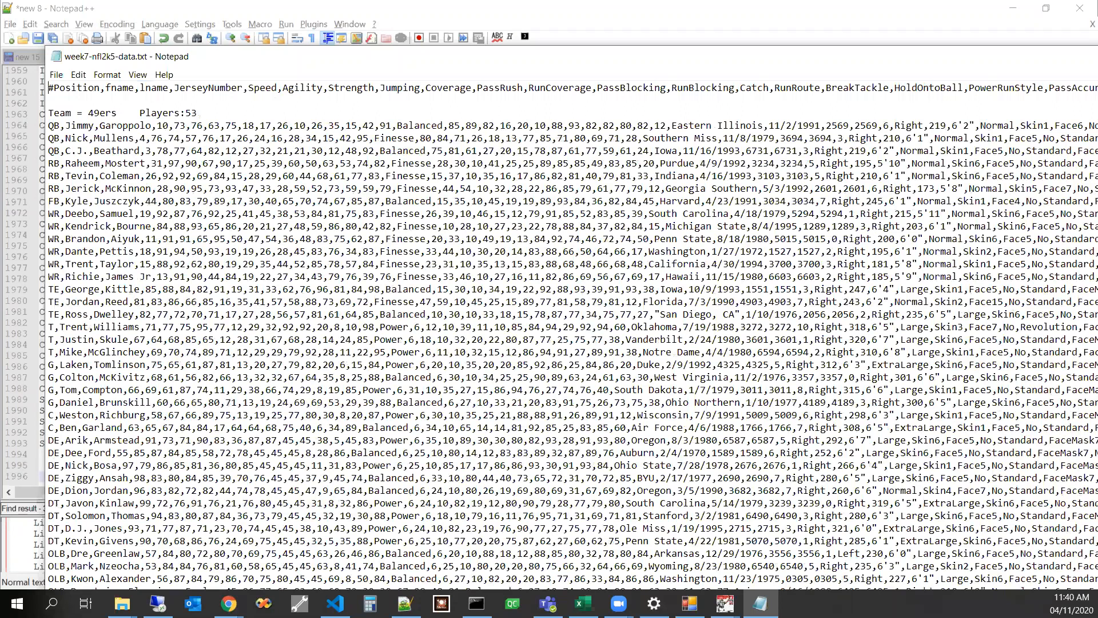
{"action": "key", "text": "alt+F4"}
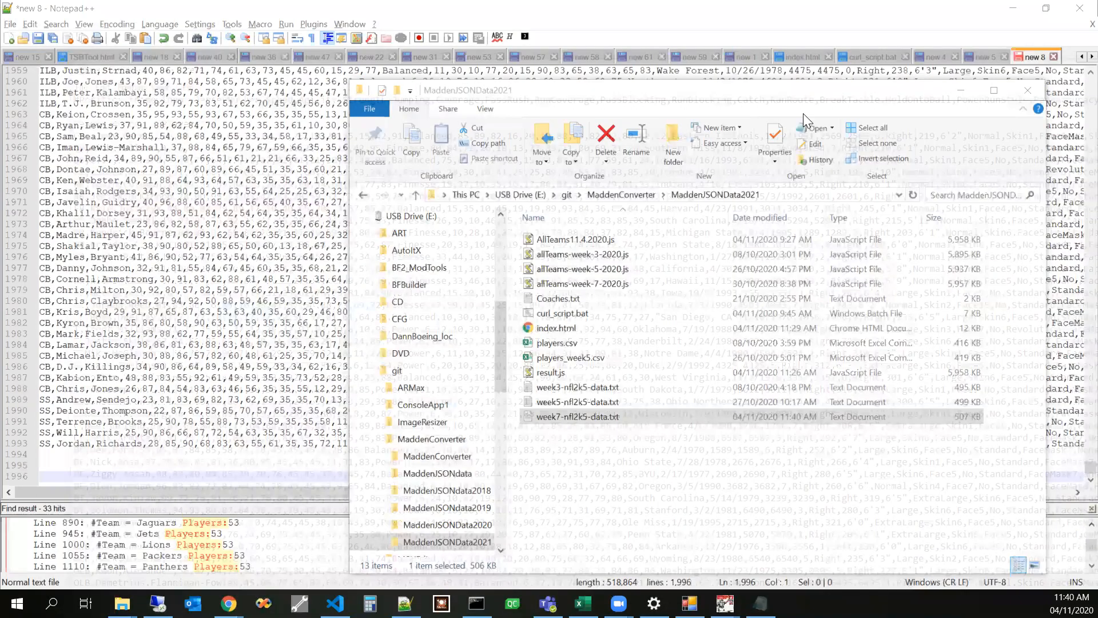
{"action": "left_click_drag", "start_coordinate": [818, 90], "coordinate": [760, 85]}
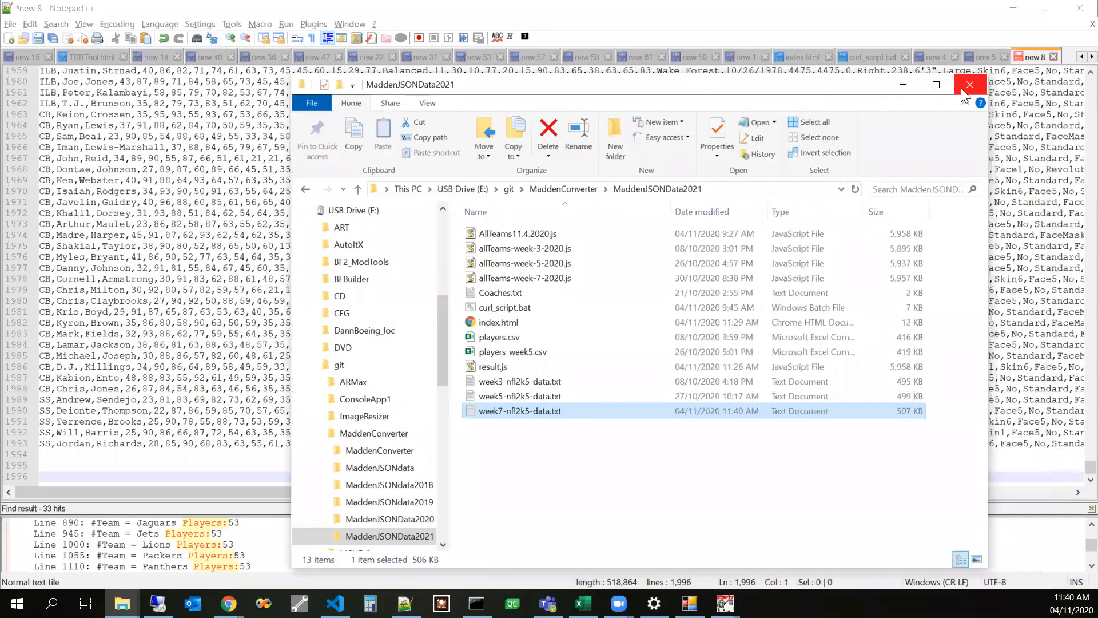
{"action": "left_click", "coordinate": [902, 86]}
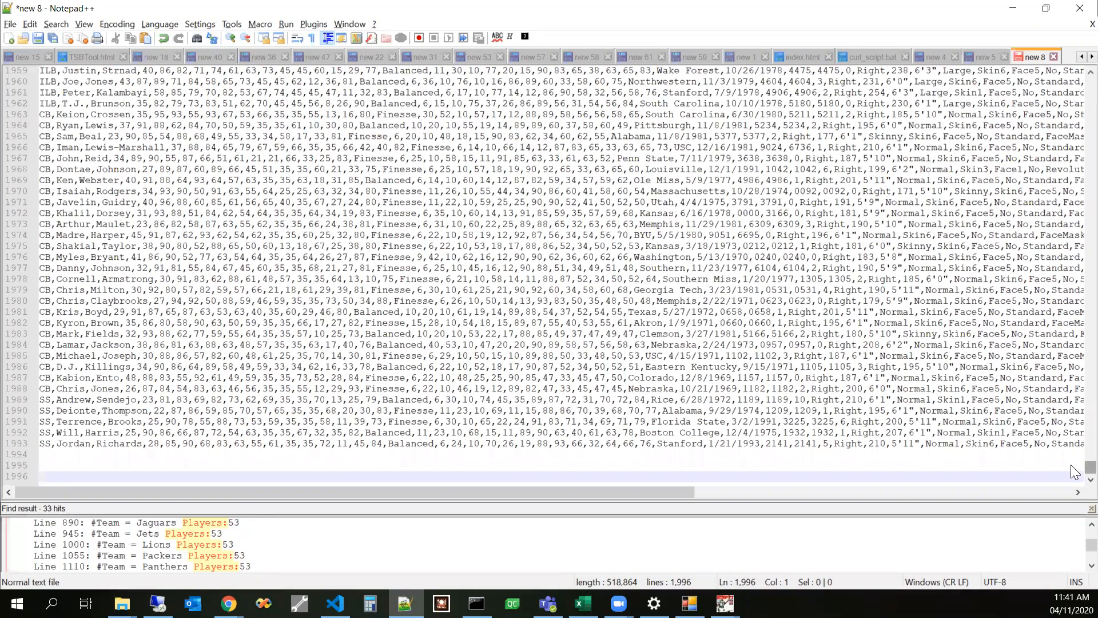
Step: Bring up index.html in Chrome, switch to NFL2K5Tool, restore its window to a smaller size and open its About information
{"action": "left_click", "coordinate": [229, 603]}
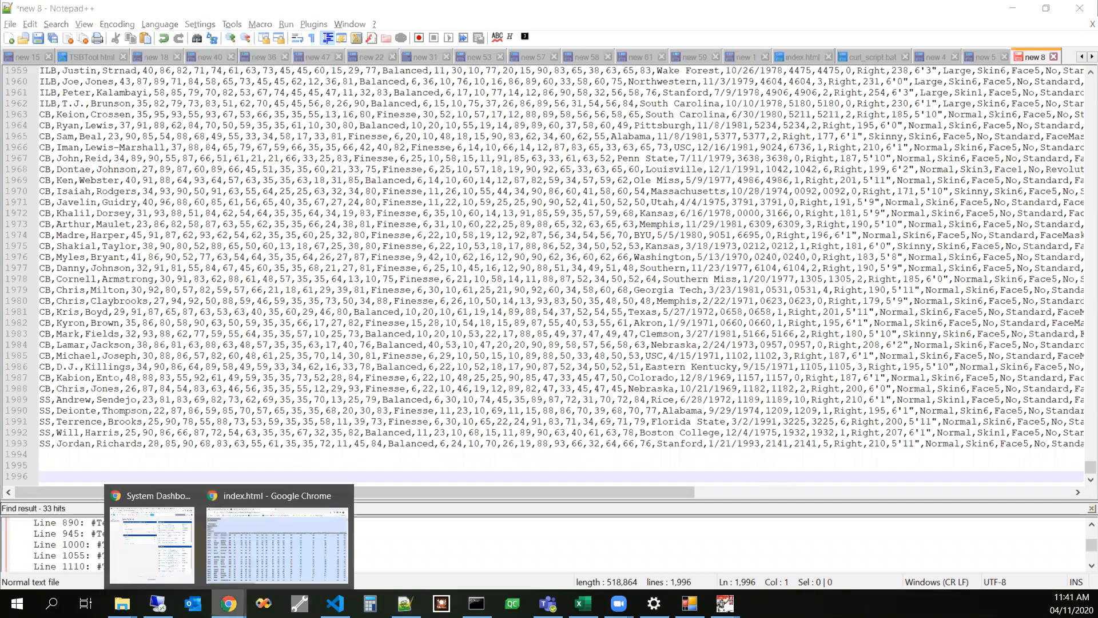
{"action": "left_click", "coordinate": [251, 501]}
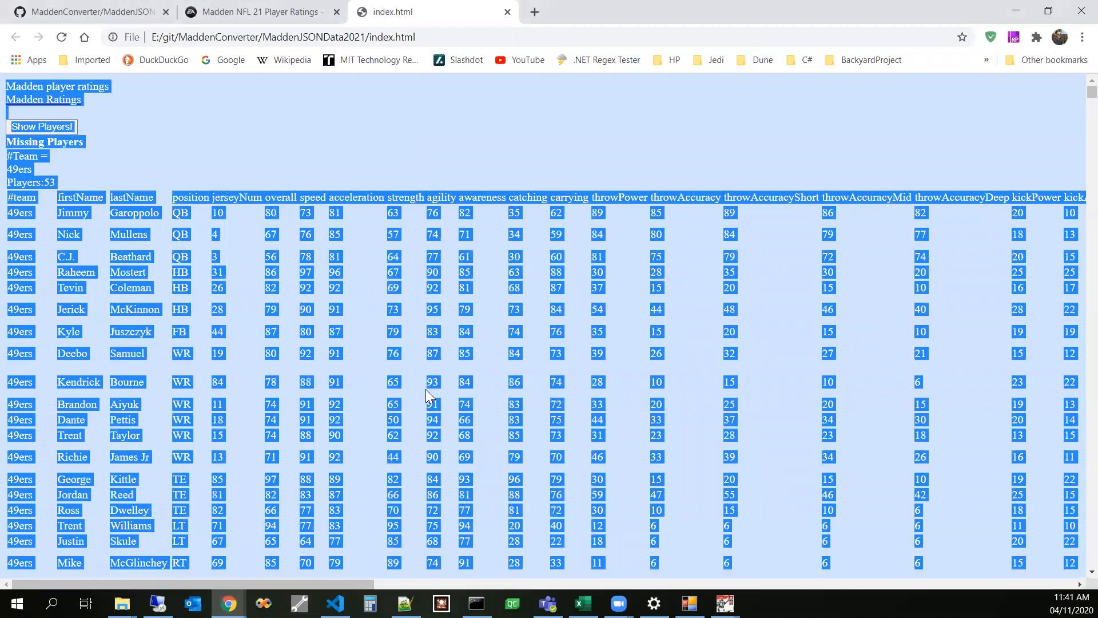
{"action": "left_click", "coordinate": [726, 603]}
{"action": "left_click", "coordinate": [736, 515]}
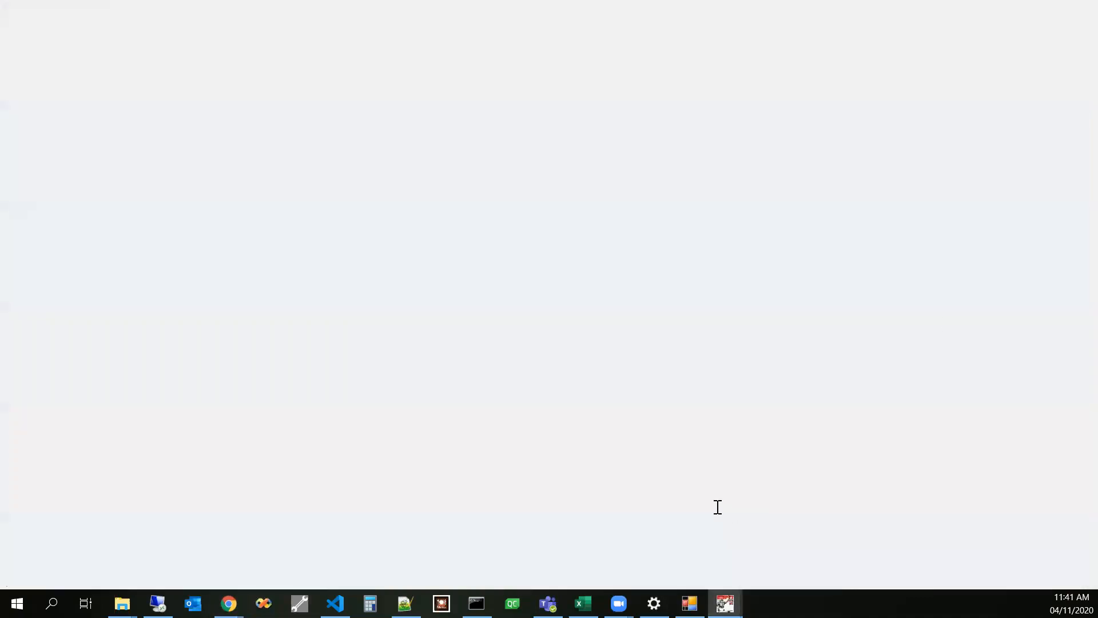
{"action": "key", "text": "Return"}
{"action": "key", "text": "ctrl+f"}
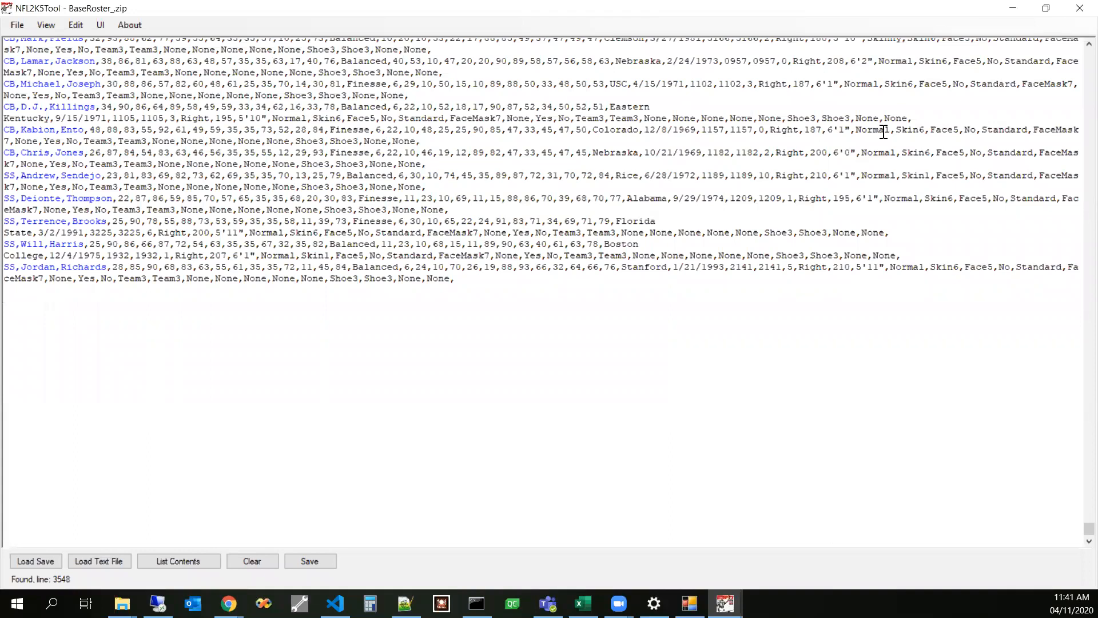
{"action": "double_click", "coordinate": [950, 16]}
{"action": "left_click", "coordinate": [330, 200]}
{"action": "left_click", "coordinate": [344, 215]}
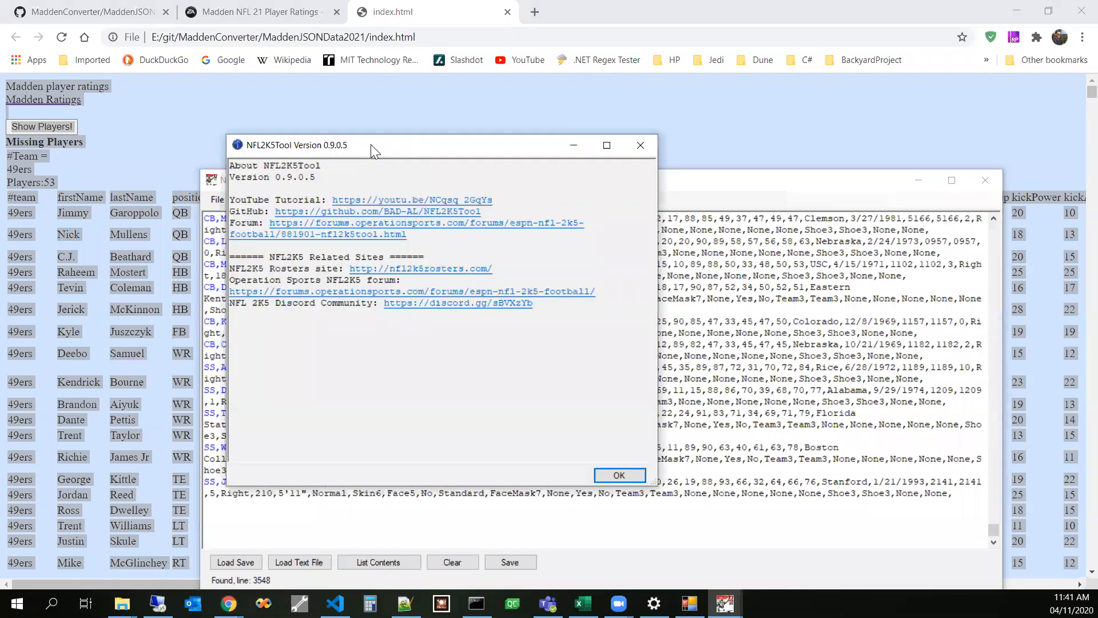
Step: Widen the About window so the links fit on one line and open the NFL2K5Tool forum thread link
{"action": "left_click", "coordinate": [386, 362]}
{"action": "left_click_drag", "start_coordinate": [657, 205], "coordinate": [984, 212]}
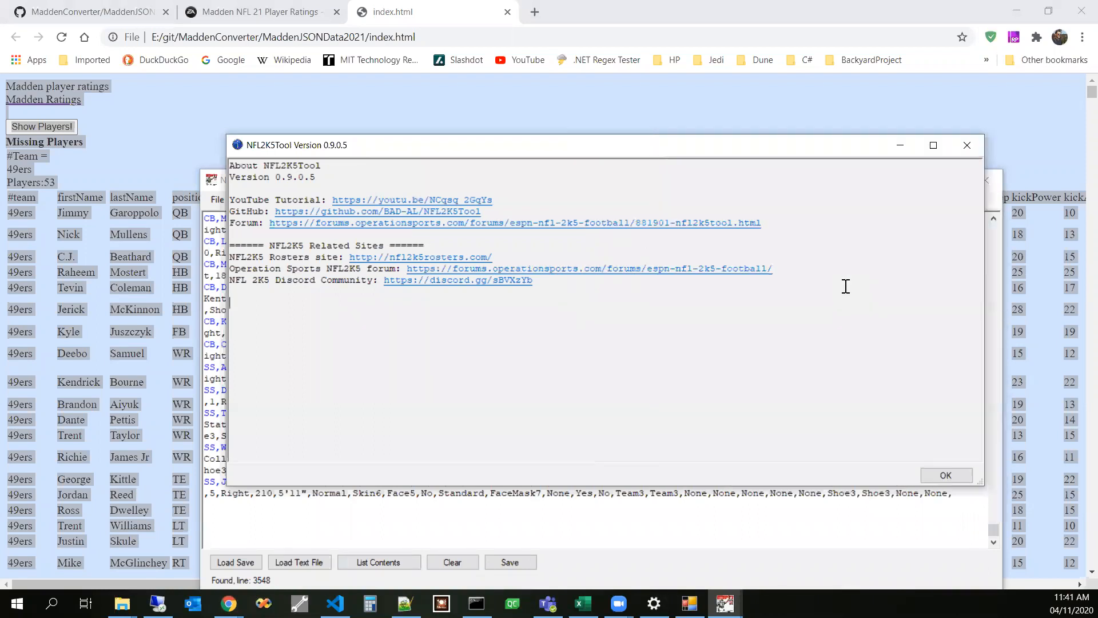
{"action": "left_click", "coordinate": [314, 224]}
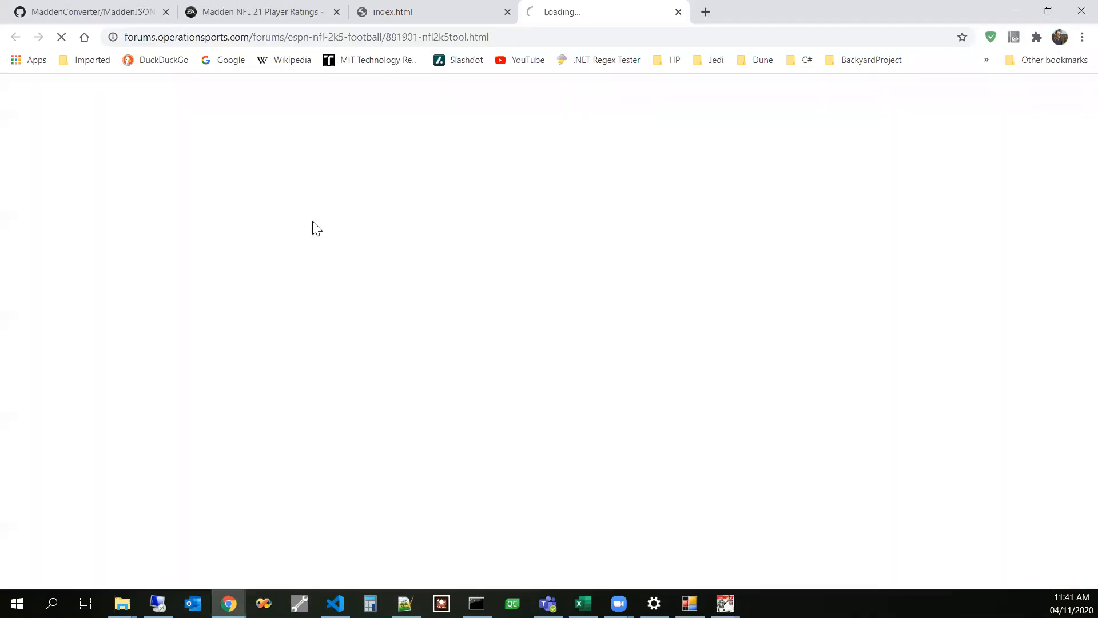